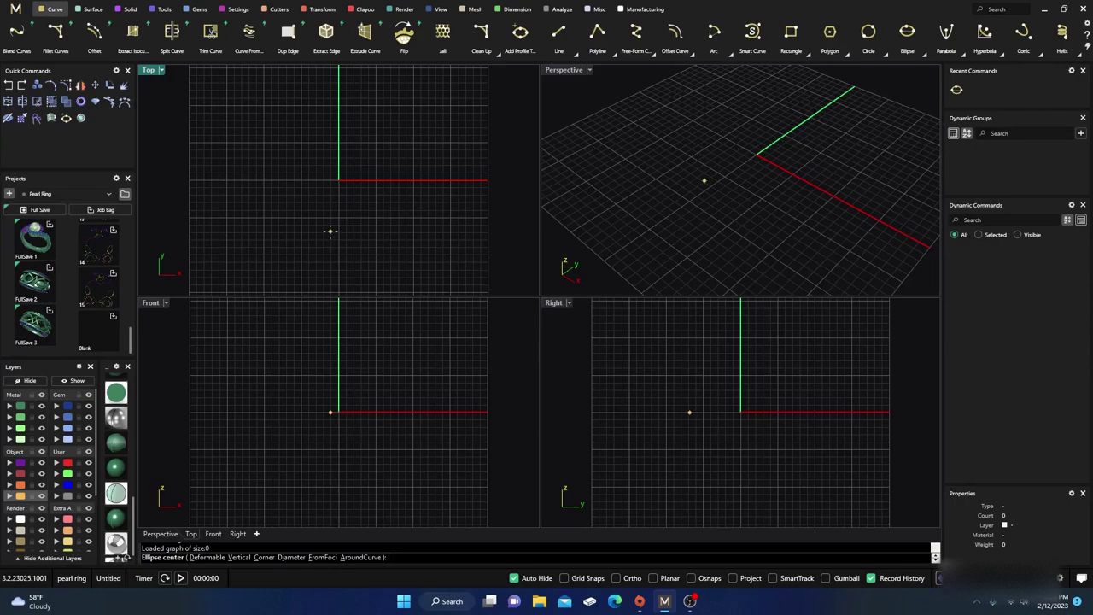
- Import the teddy-bear curve set from Projects thumbnail 15 and frame it in the Top view
key("Escape")
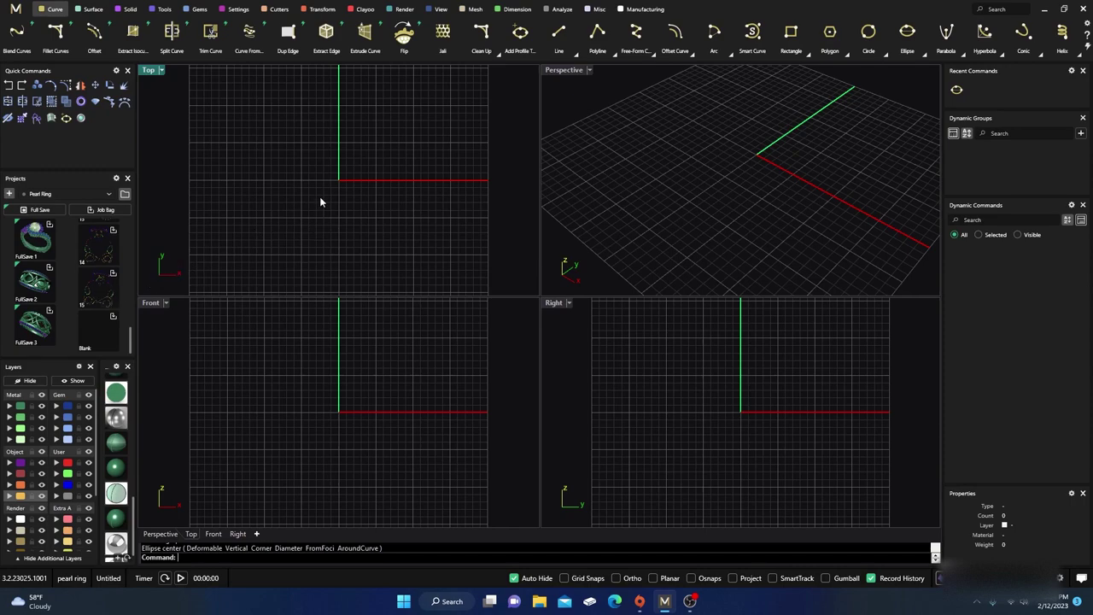
left_click_drag(114, 284, 256, 207)
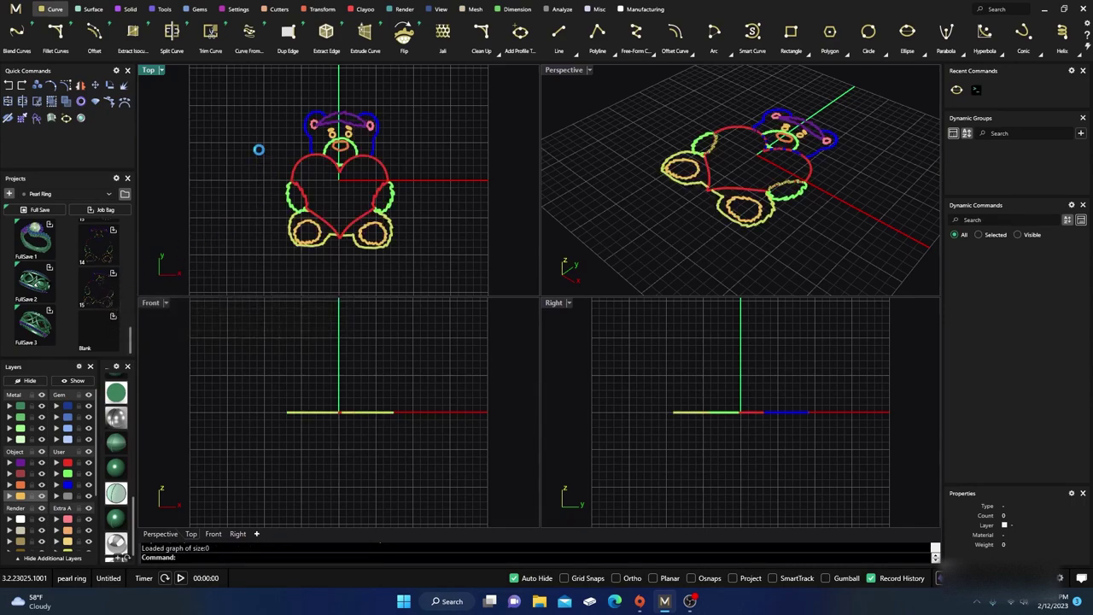
scroll(258, 148, "up", 3)
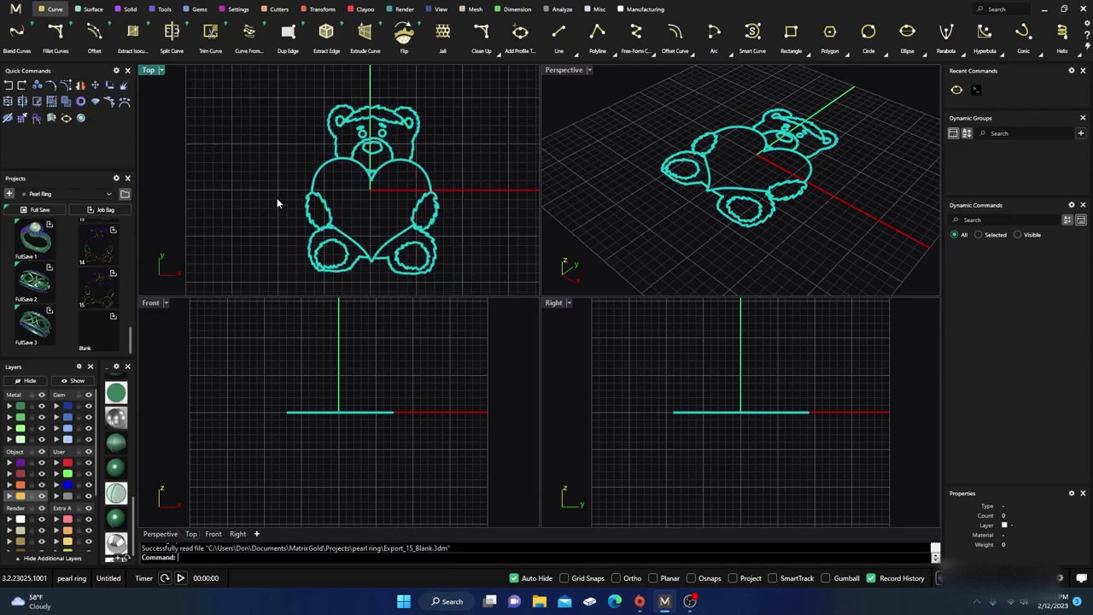
right_click_drag(287, 172, 283, 176)
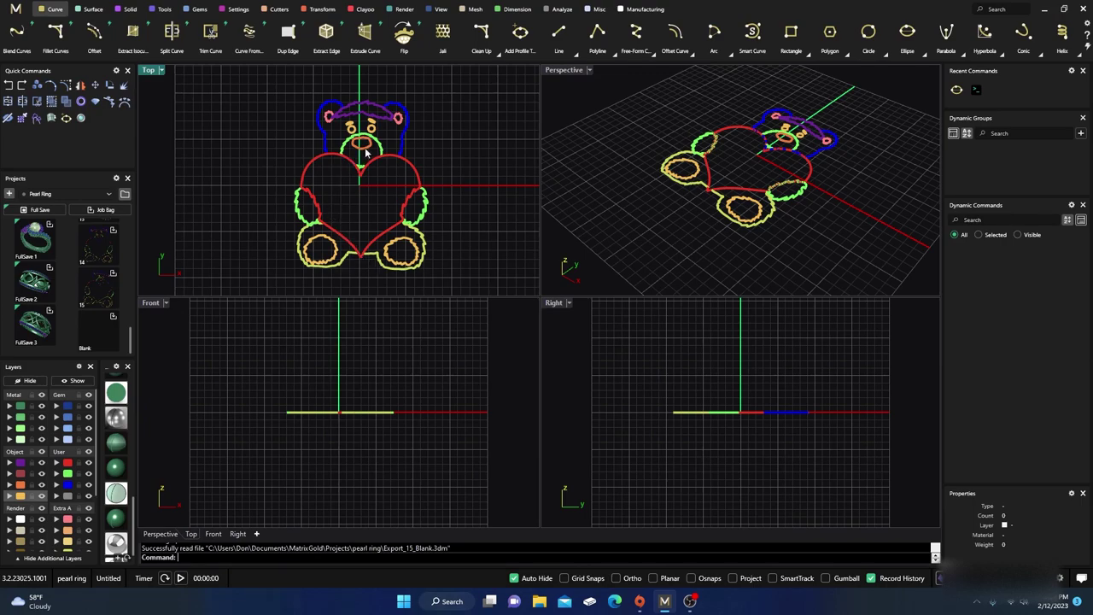
scroll(92, 294, "up", 1)
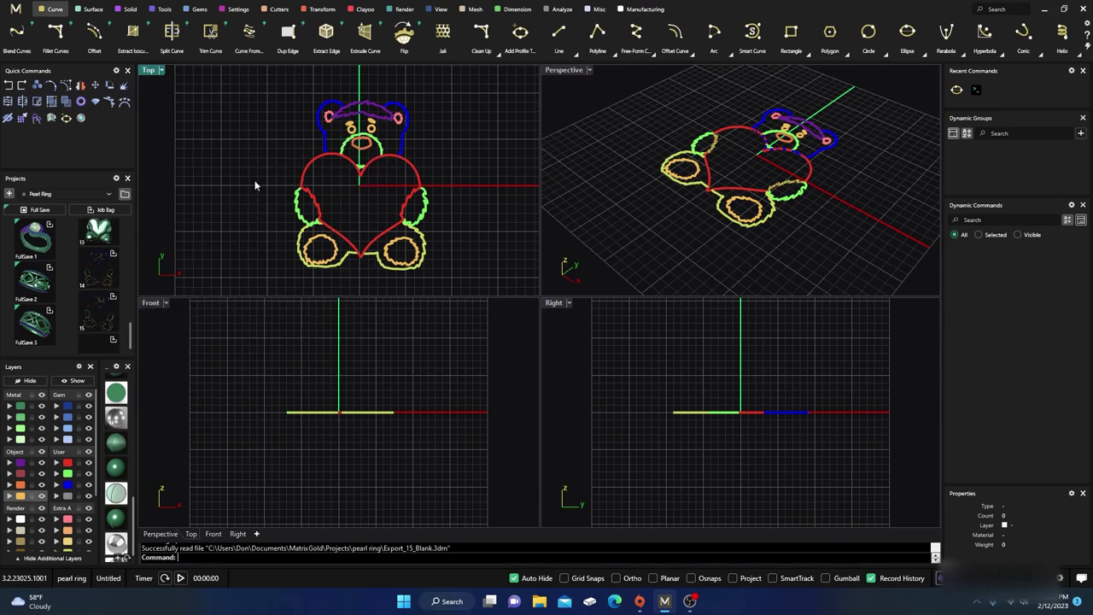
scroll(92, 291, "up", 1)
scroll(93, 290, "up", 3)
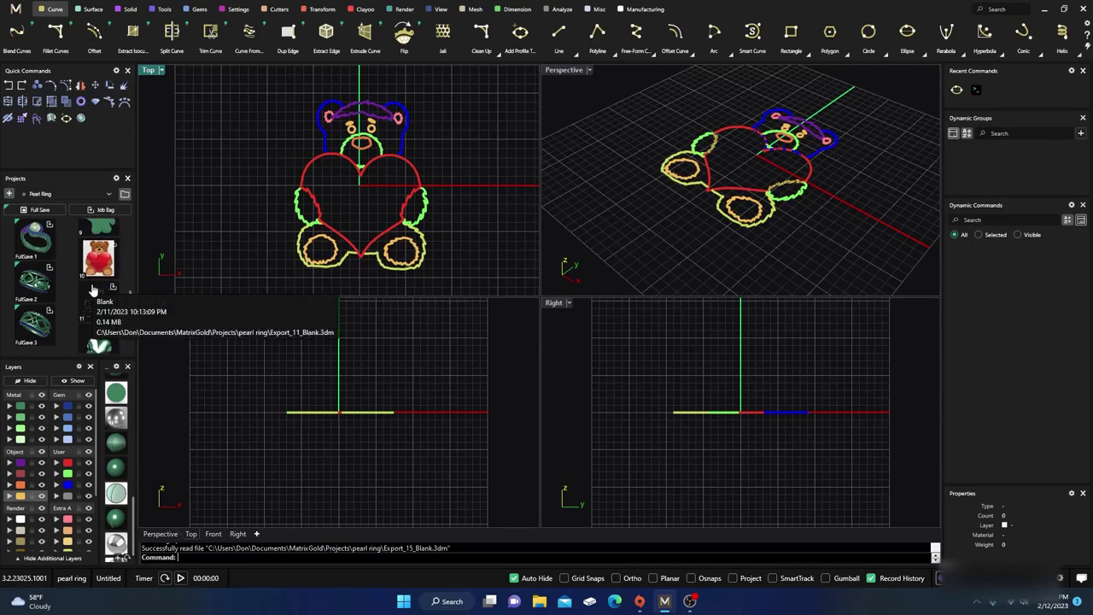
left_click(97, 252)
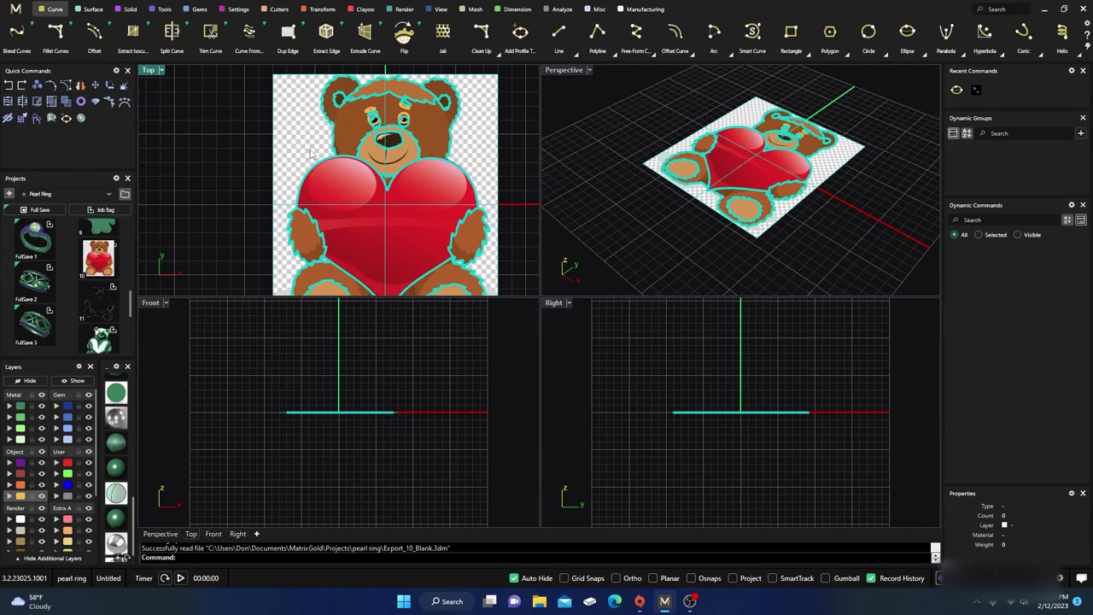
left_click(256, 158)
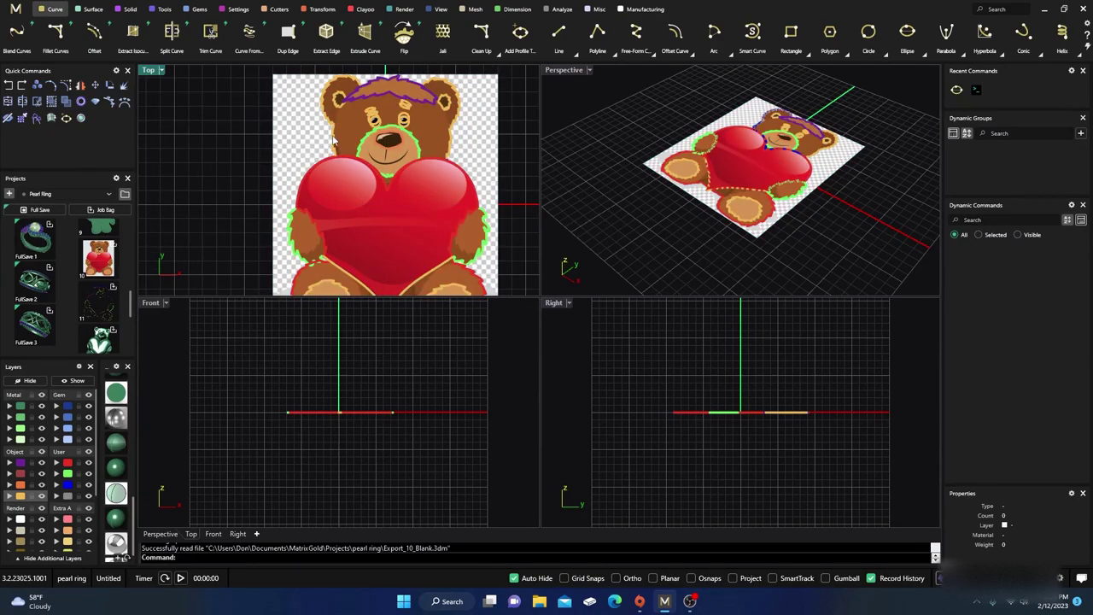
left_click(333, 139)
left_click(288, 142)
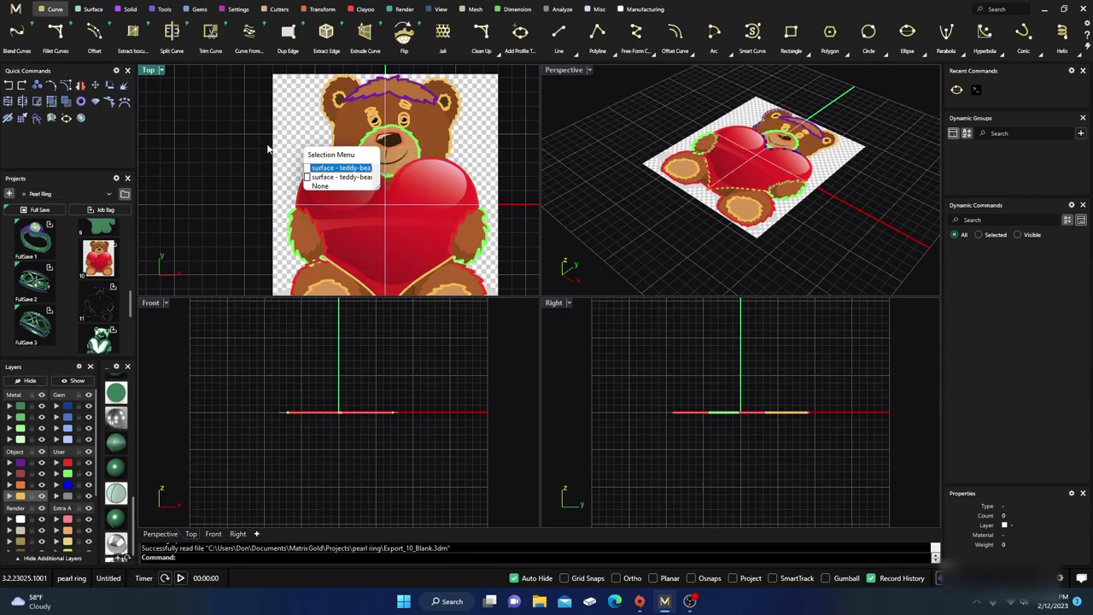
left_click(239, 157)
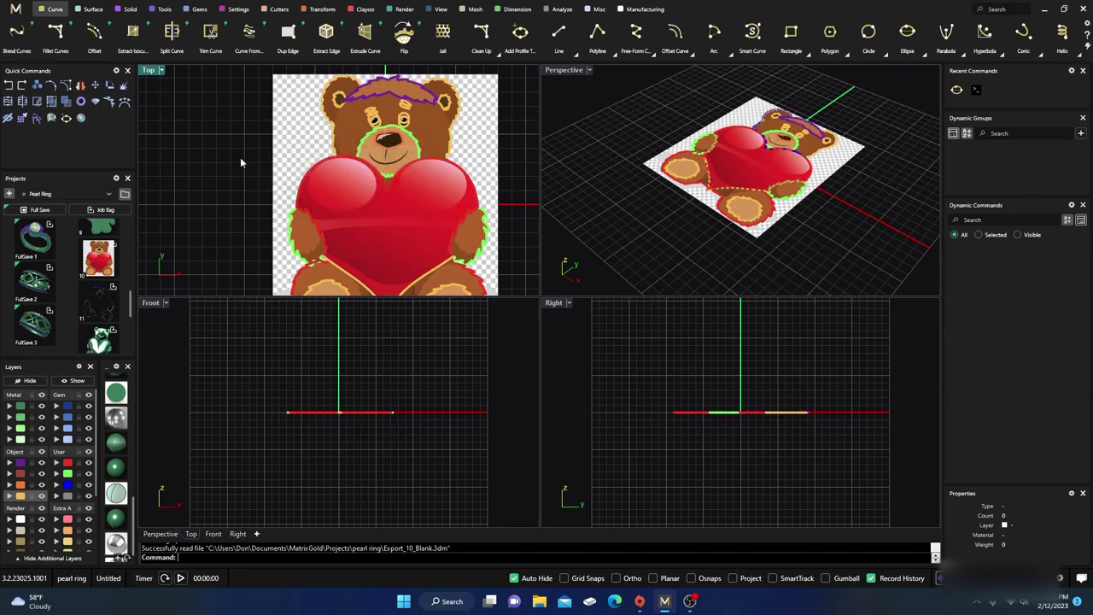
left_click(9, 86)
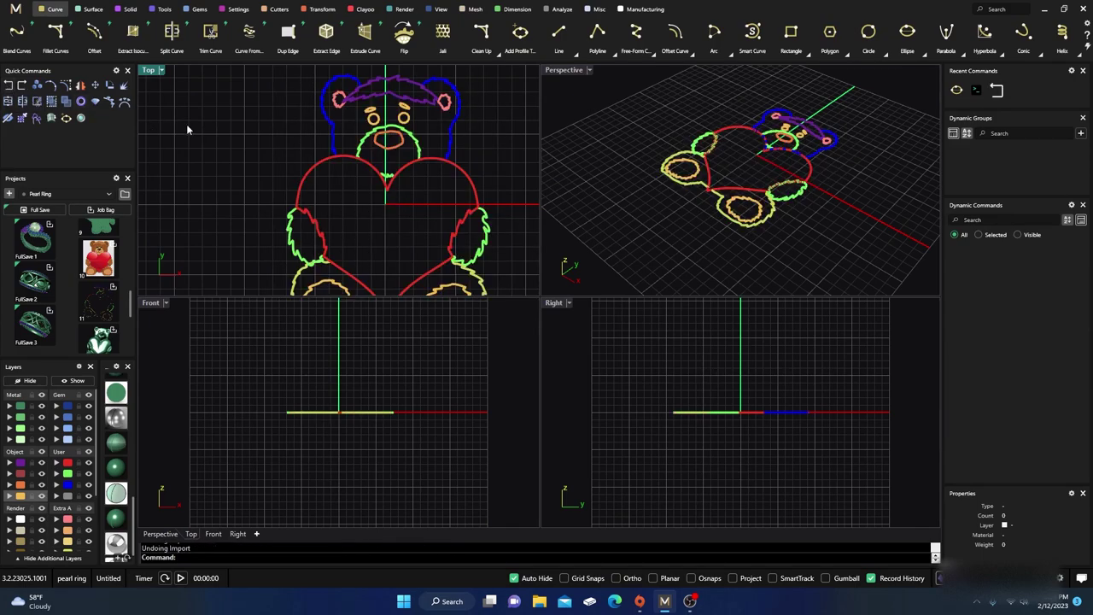
- Frame the bear, then select the head outline, both eyes, the two ear circles and the hair curve
scroll(262, 148, "up", 3)
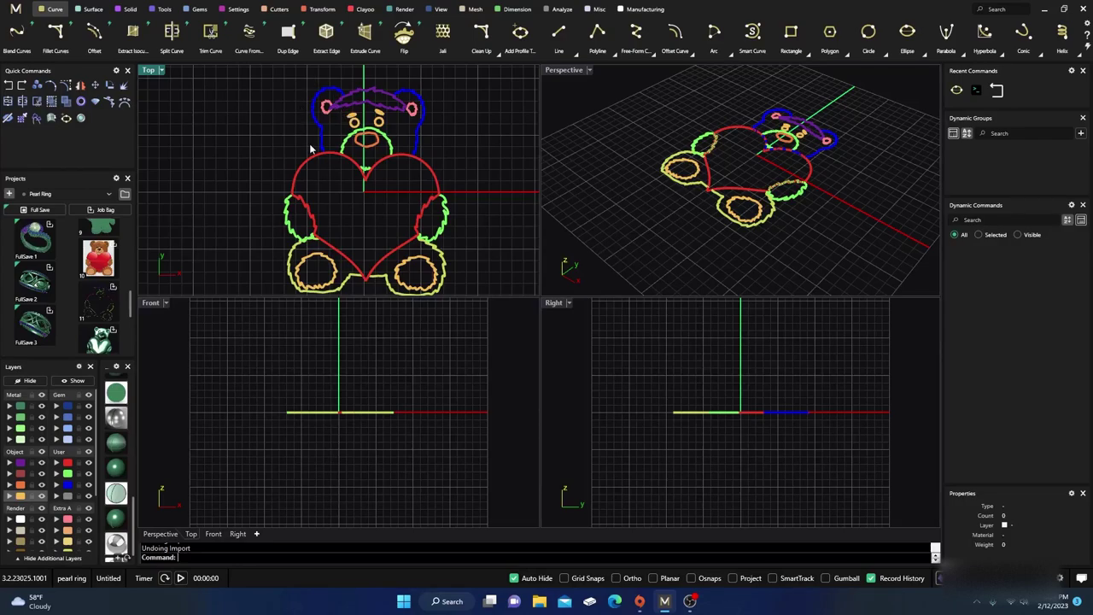
scroll(312, 200, "up", 3)
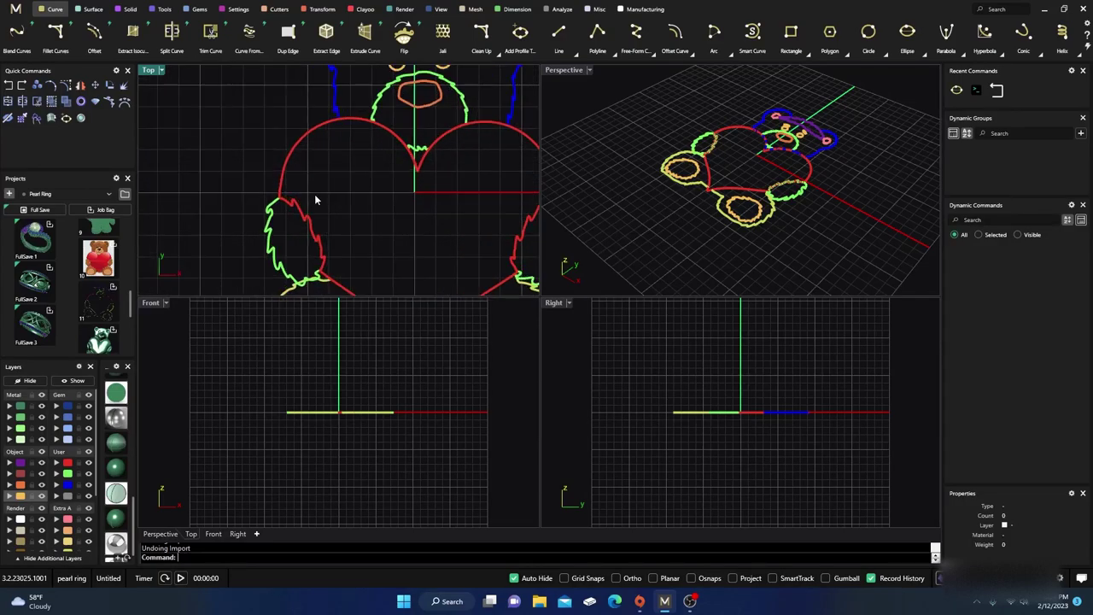
scroll(315, 196, "down", 3)
right_click_drag(322, 202, 311, 143)
scroll(310, 143, "up", 2)
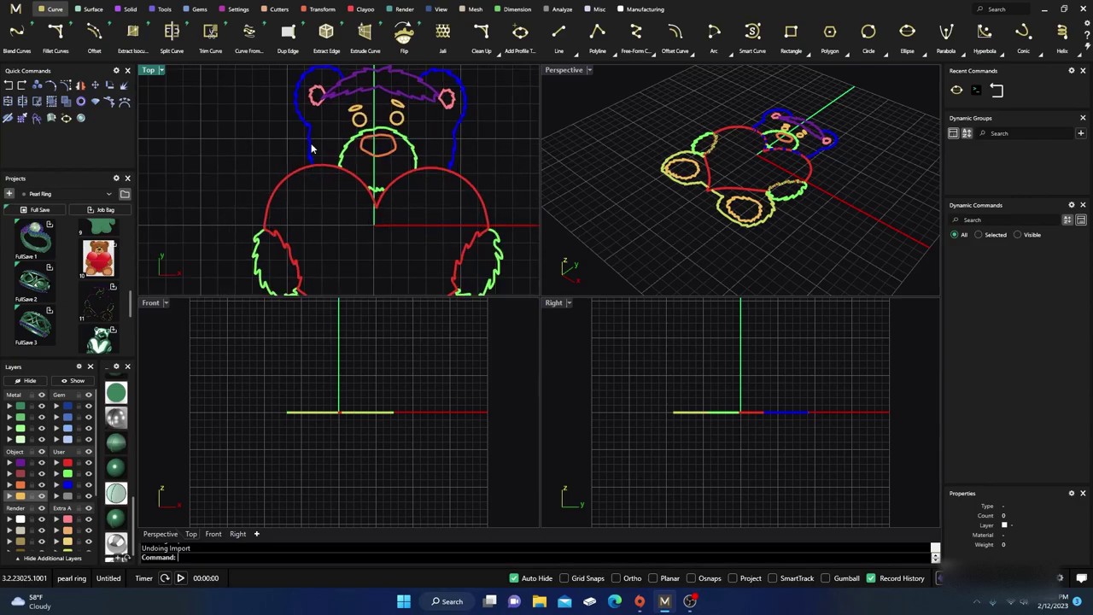
scroll(345, 201, "down", 2)
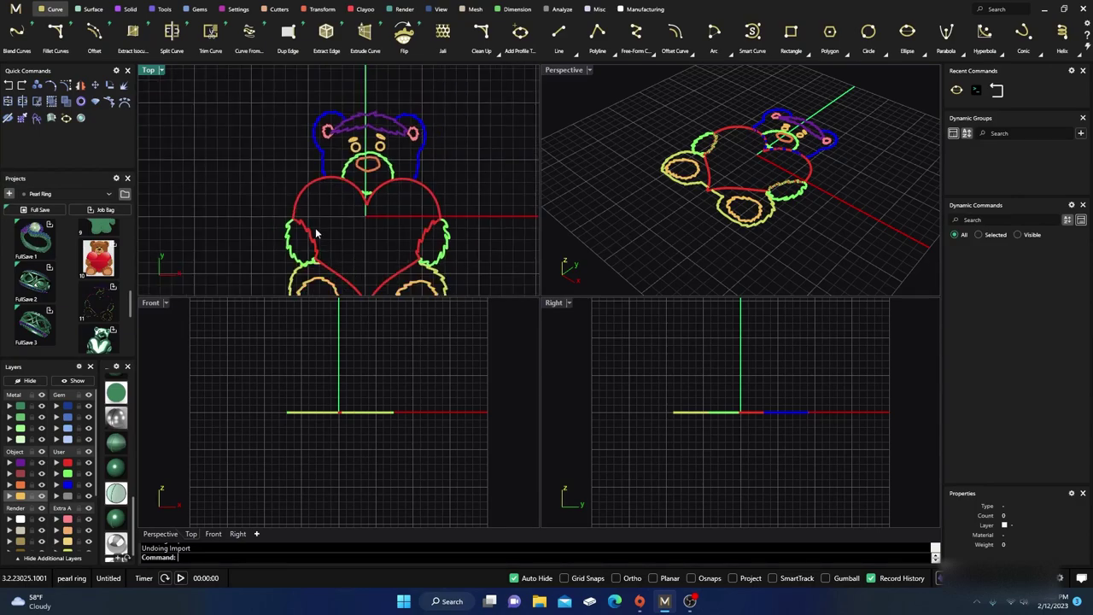
scroll(328, 209, "down", 2)
scroll(327, 205, "up", 3)
left_click(328, 174)
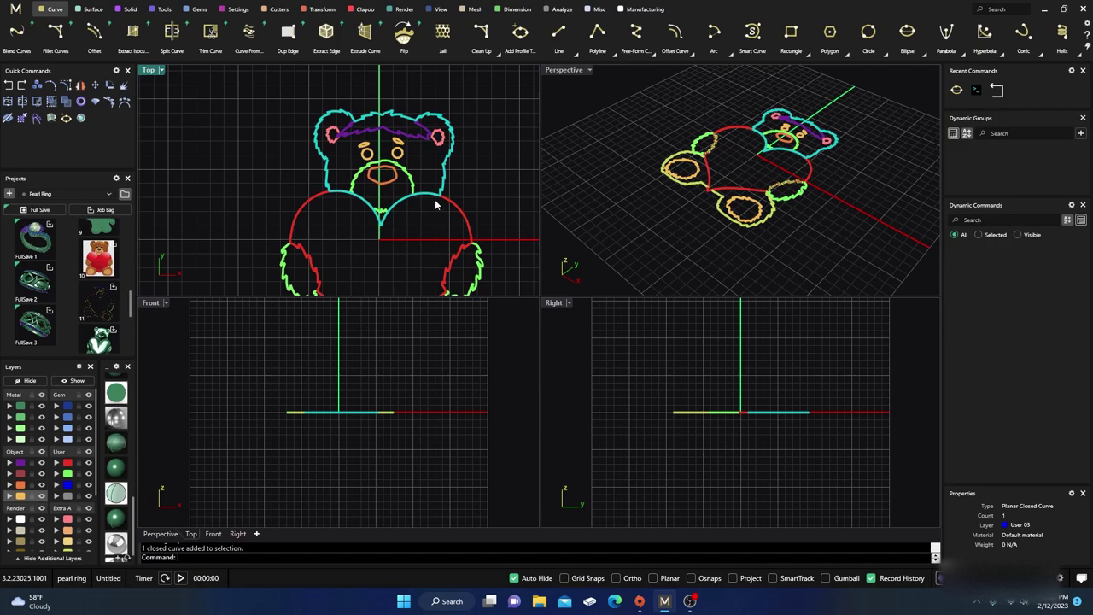
left_click(400, 159)
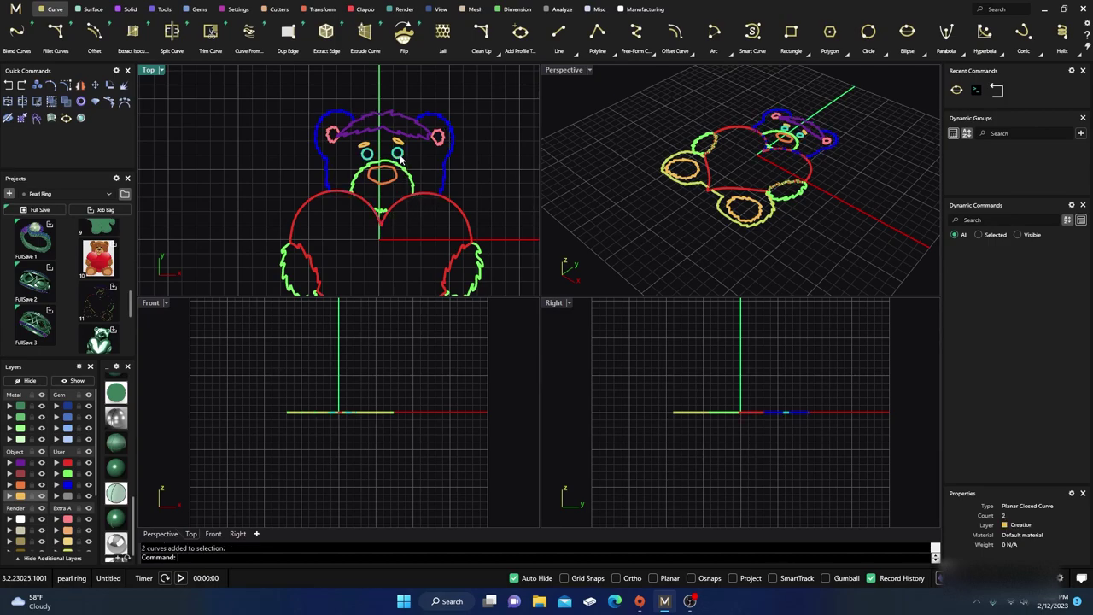
left_click(439, 145)
left_click(415, 137)
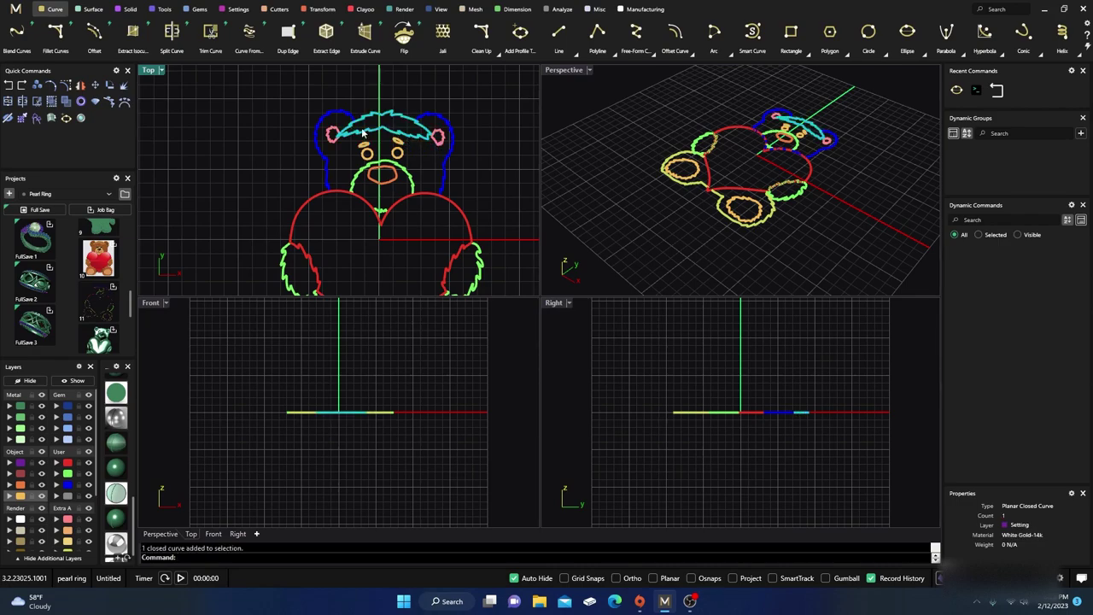
- Select the heart, both arms and a single curve beside the left arm, then clear the selection
scroll(334, 156, "down", 2)
left_click(326, 181)
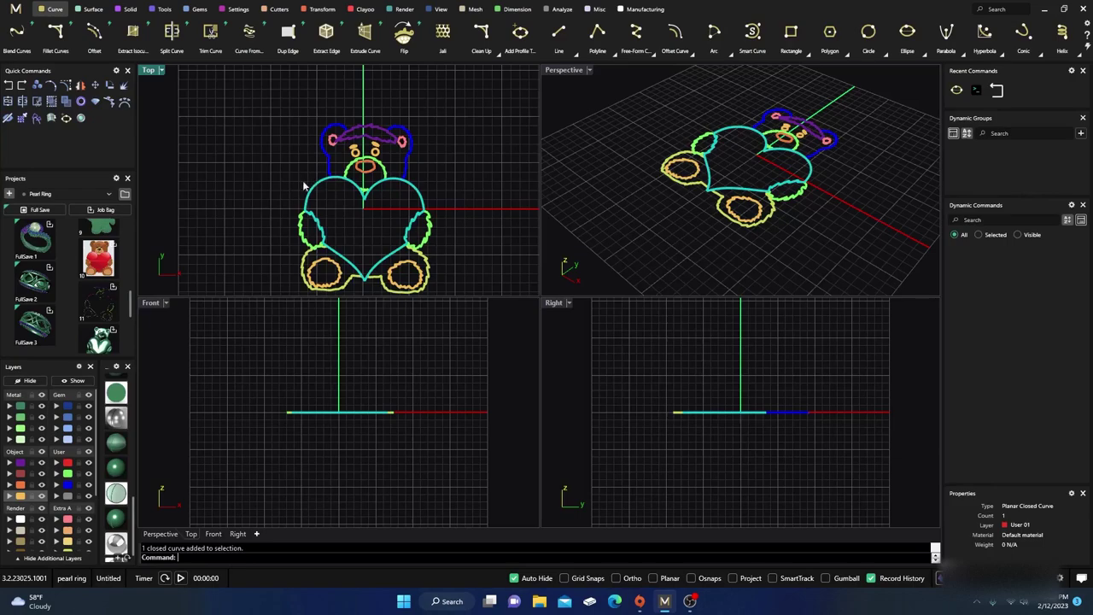
scroll(309, 219, "up", 2)
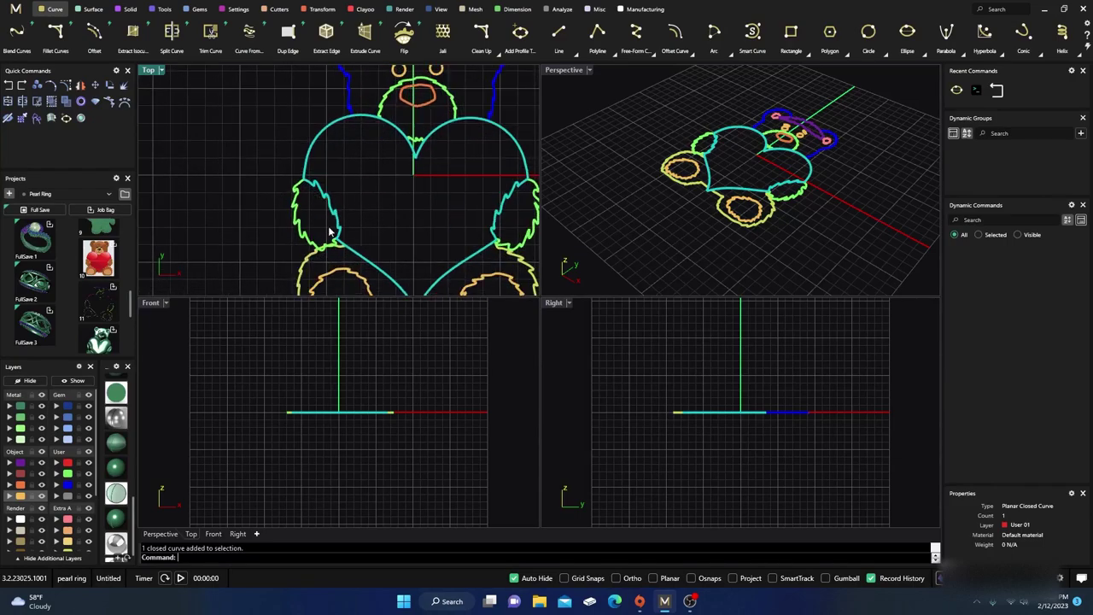
left_click(307, 239)
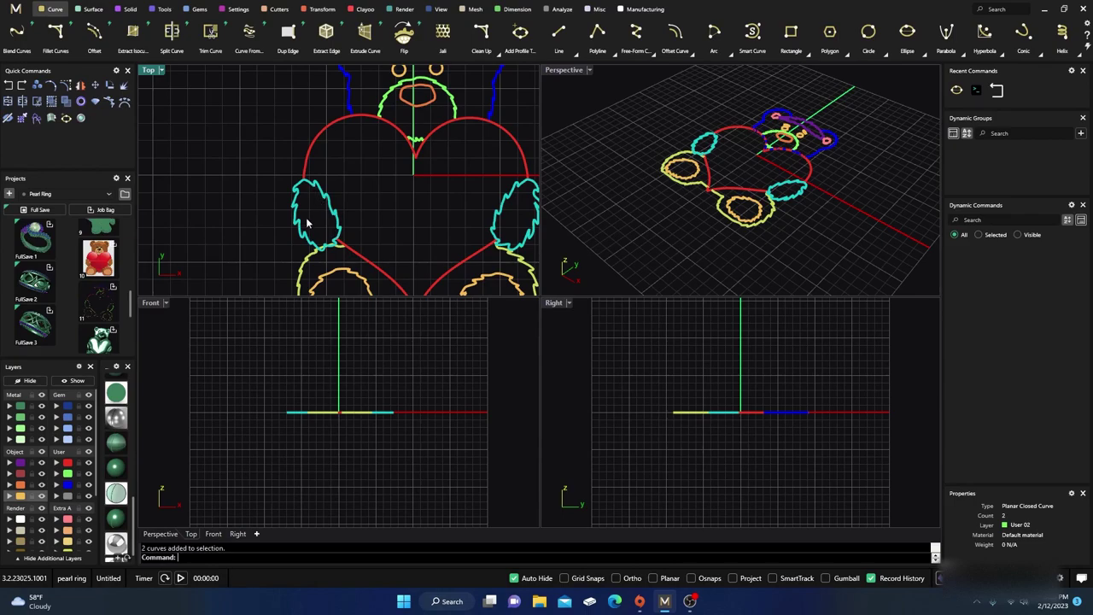
scroll(296, 186, "down", 2)
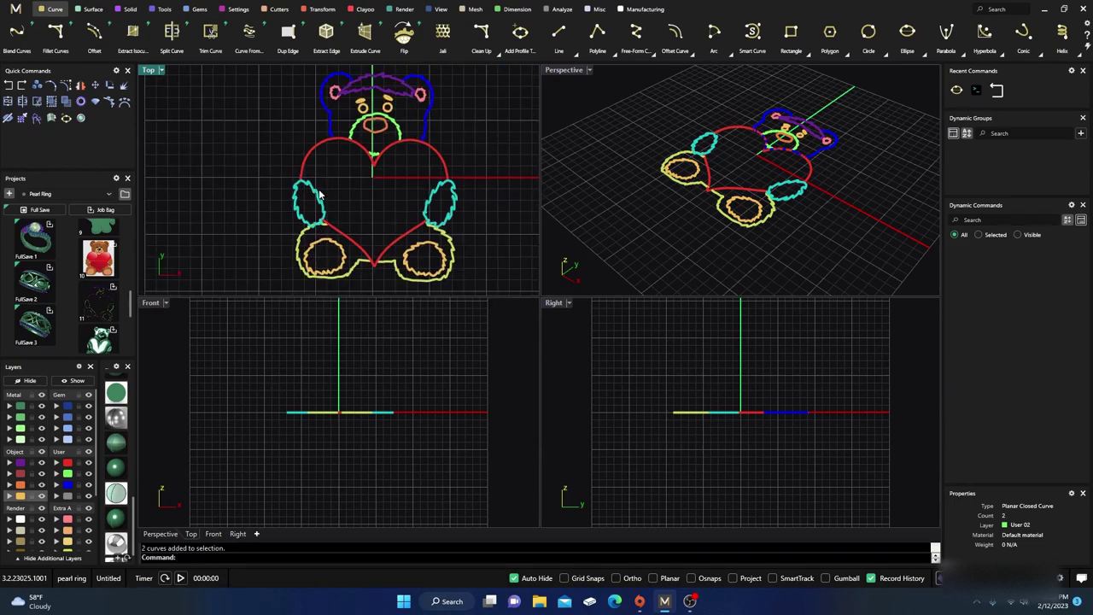
scroll(311, 244, "up", 3)
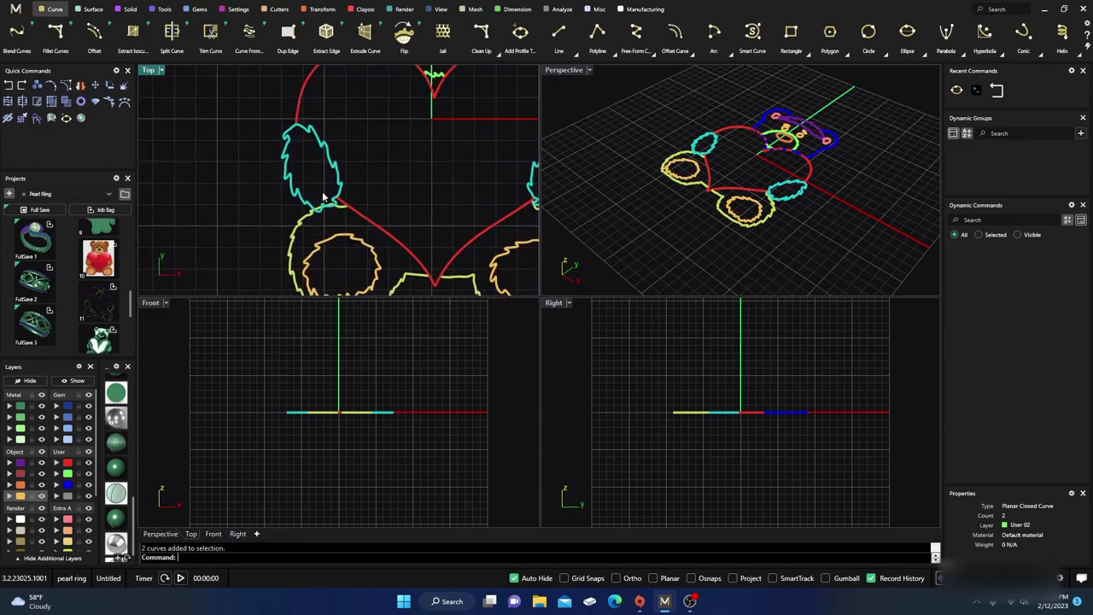
left_click(365, 223)
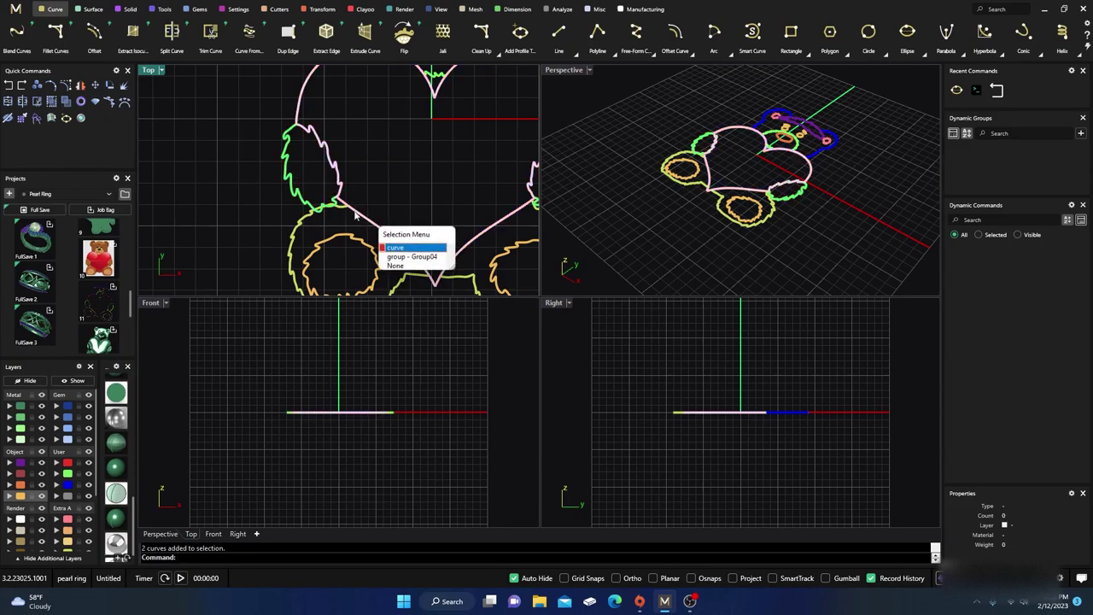
left_click(401, 247)
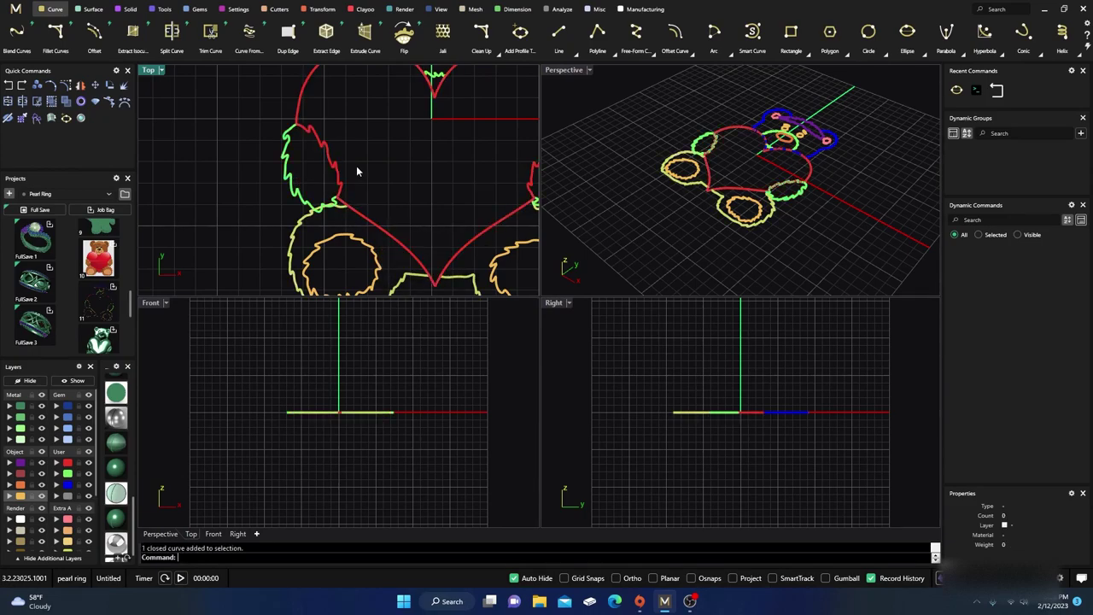
scroll(336, 215, "down", 3)
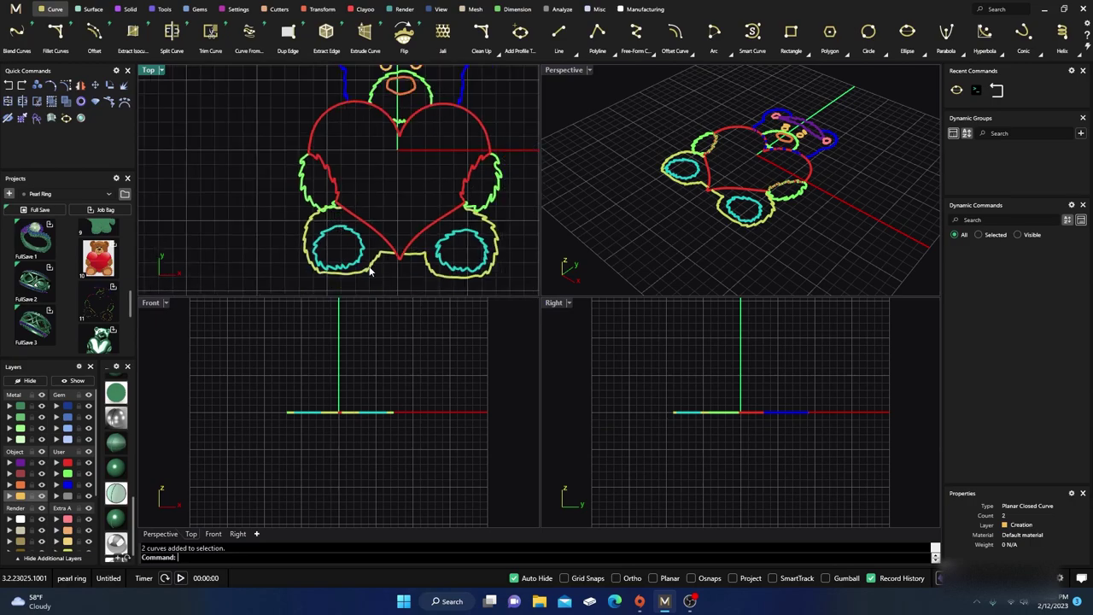
left_click(369, 270)
left_click(389, 201)
scroll(398, 214, "down", 3)
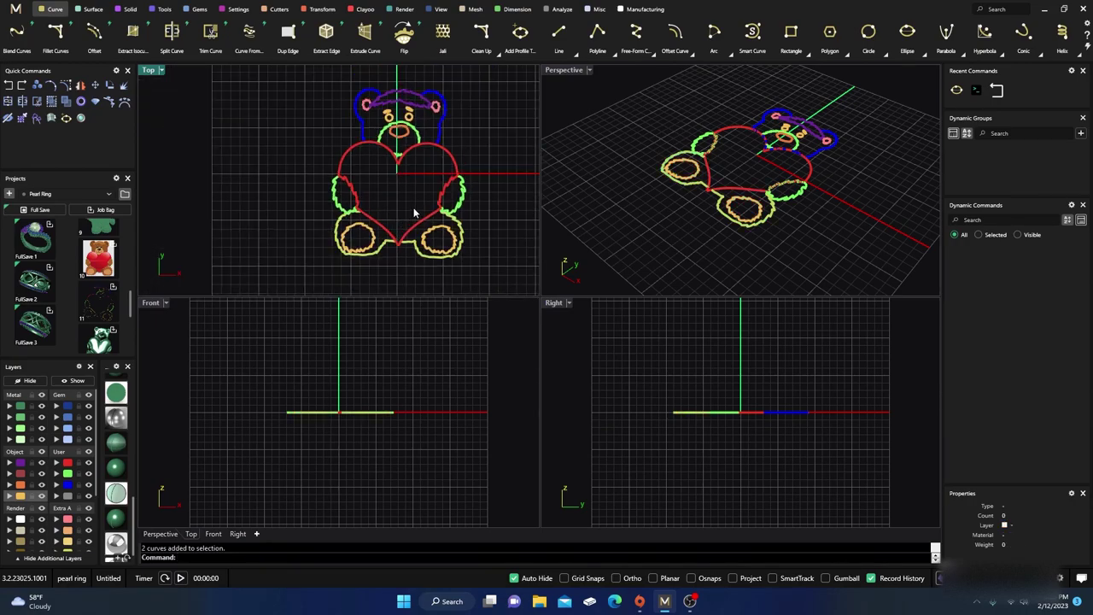
scroll(373, 218, "up", 2)
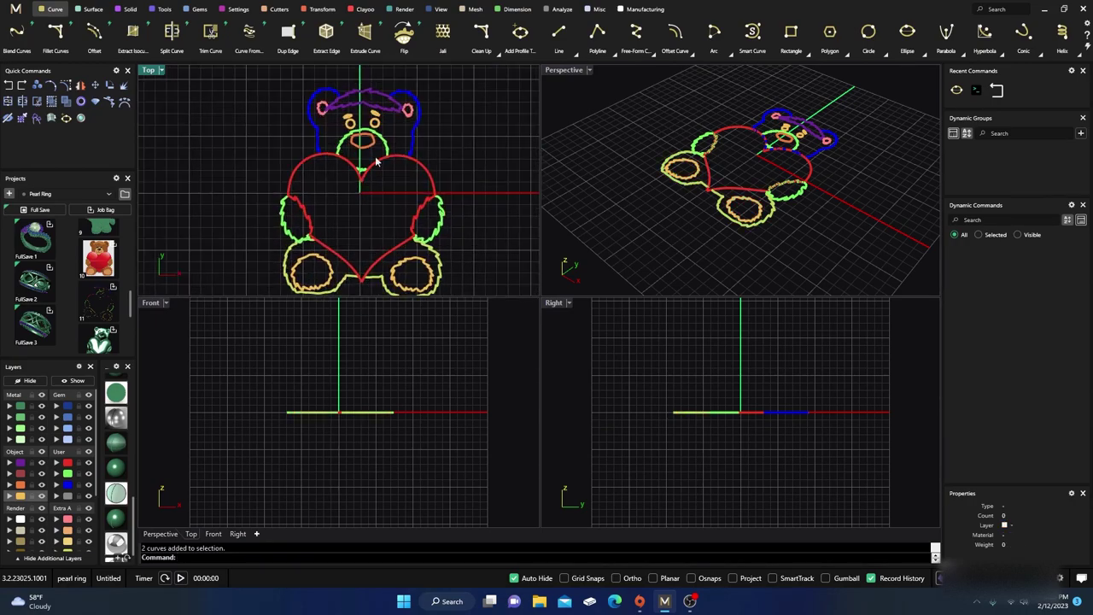
scroll(364, 186, "down", 1)
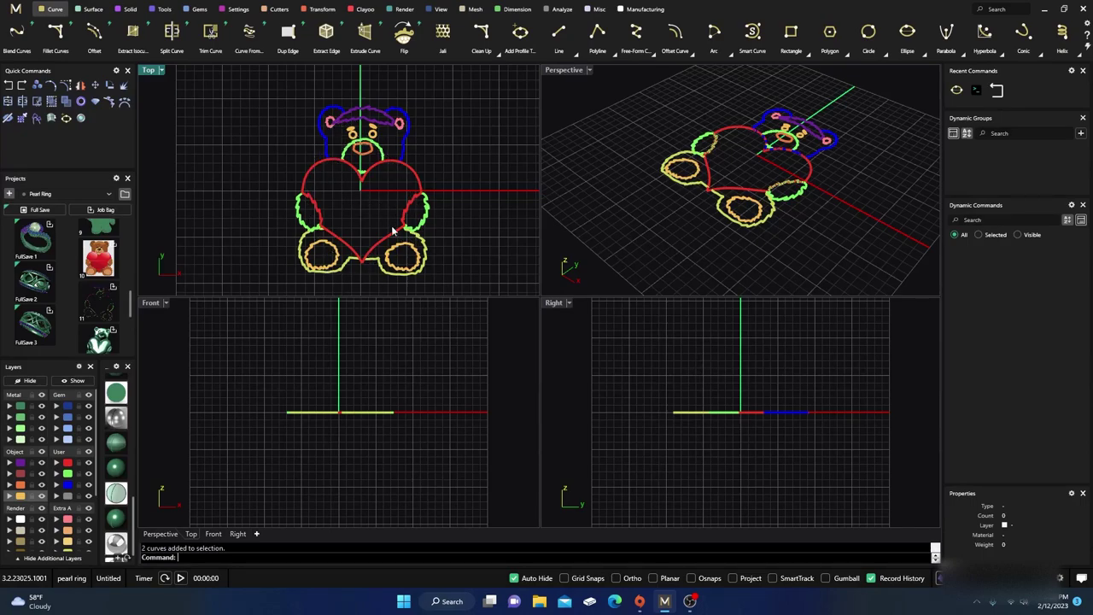
- Start a Clayoo Sculpt New Project with the Core relief type, then pick the bear's head outline
left_click(364, 12)
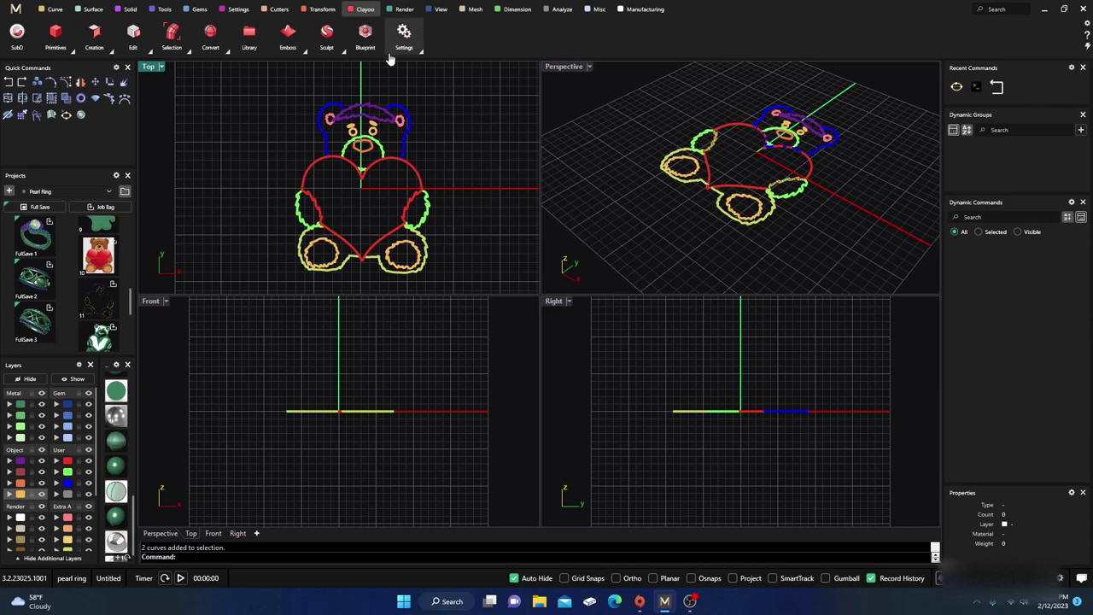
left_click(308, 53)
left_click(295, 74)
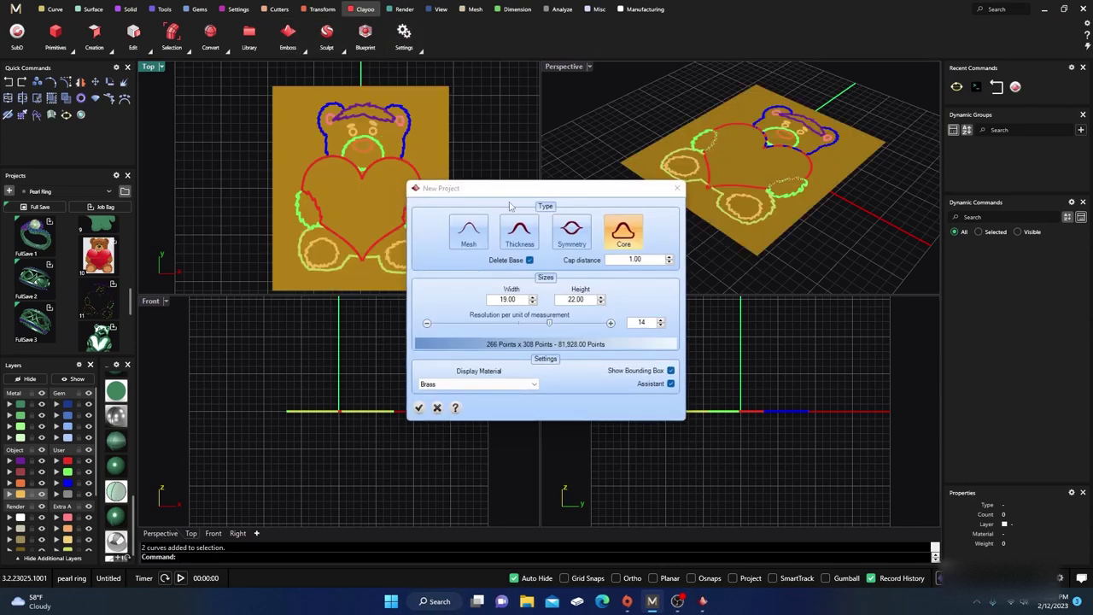
left_click_drag(519, 188, 668, 162)
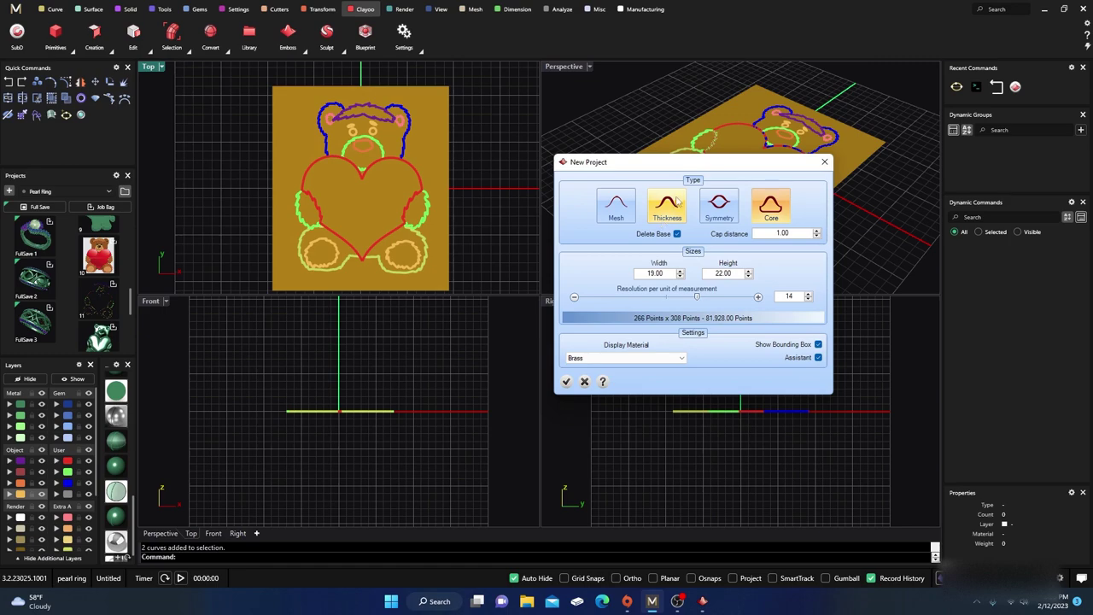
left_click(721, 208)
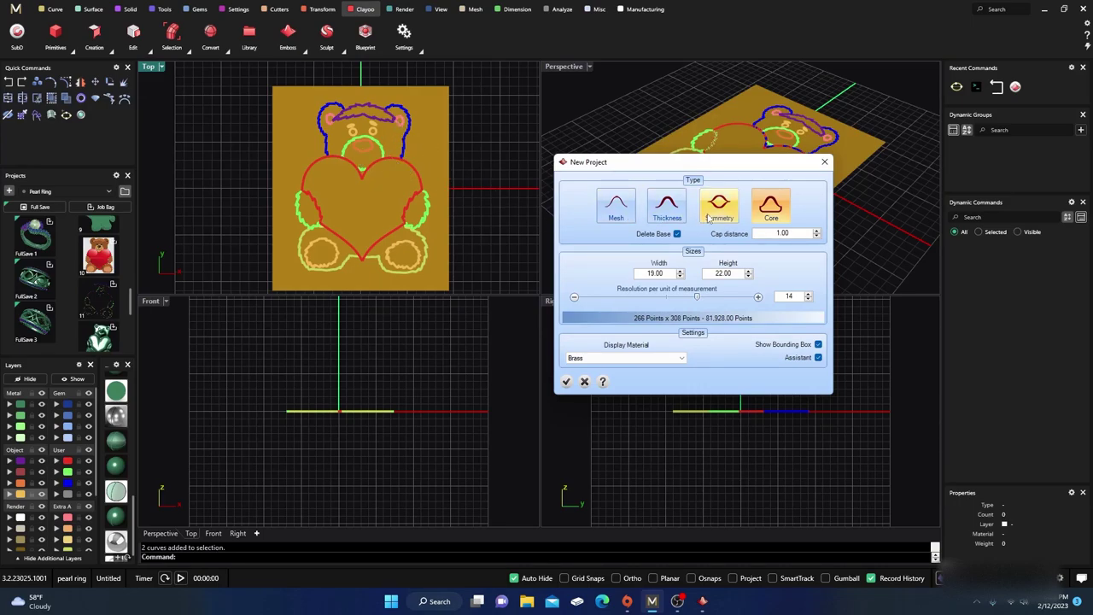
left_click(758, 216)
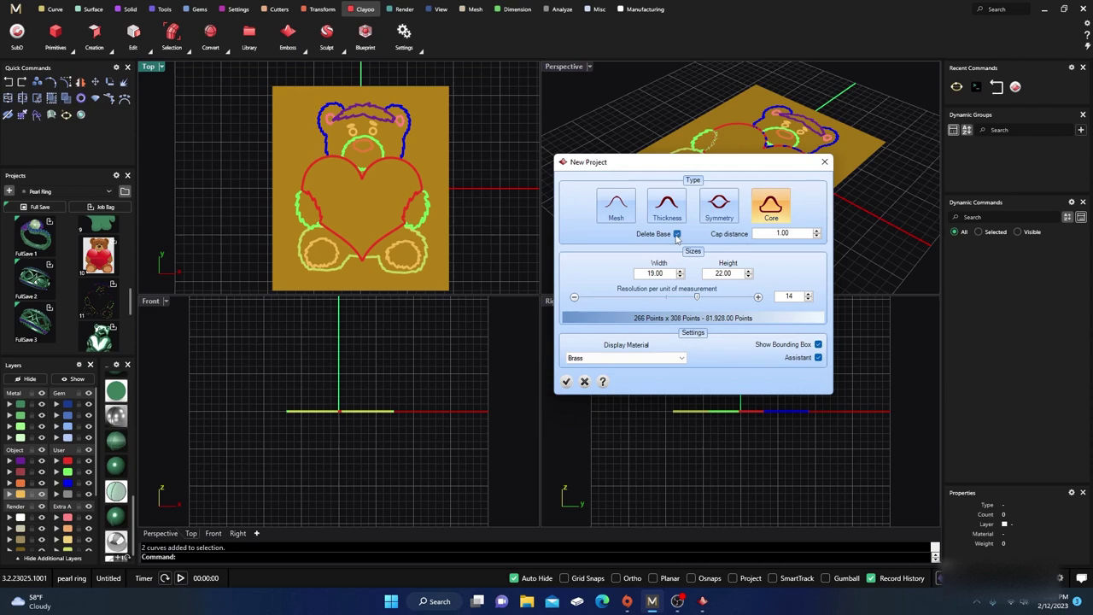
left_click(403, 152)
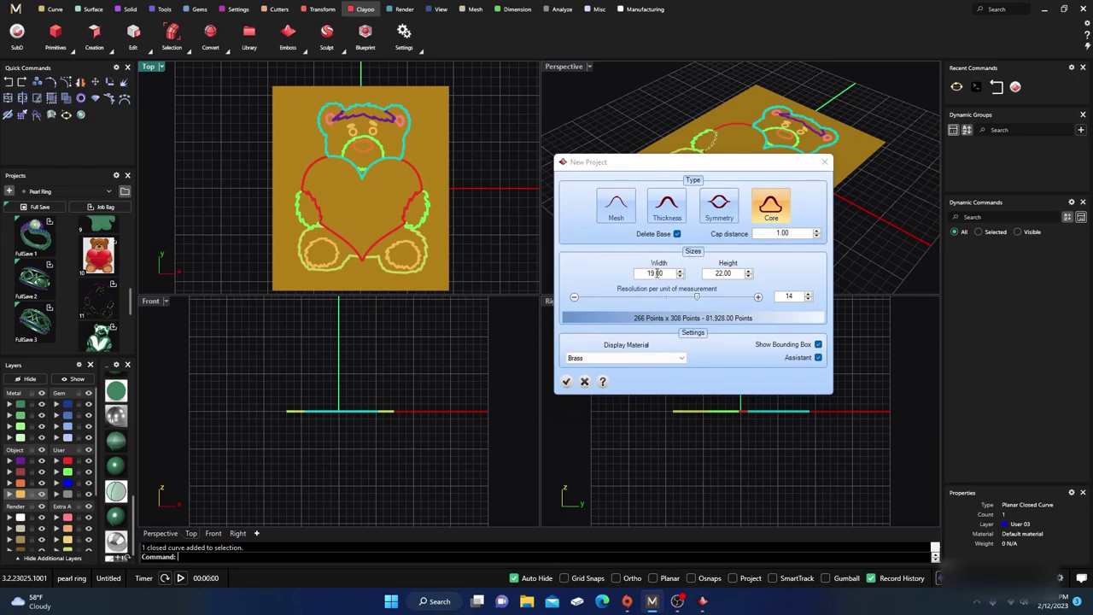
- Keep the plane width at 19.00 and set the relief resolution to 13 points per unit
left_click(658, 273)
double_click(659, 273)
type("16")
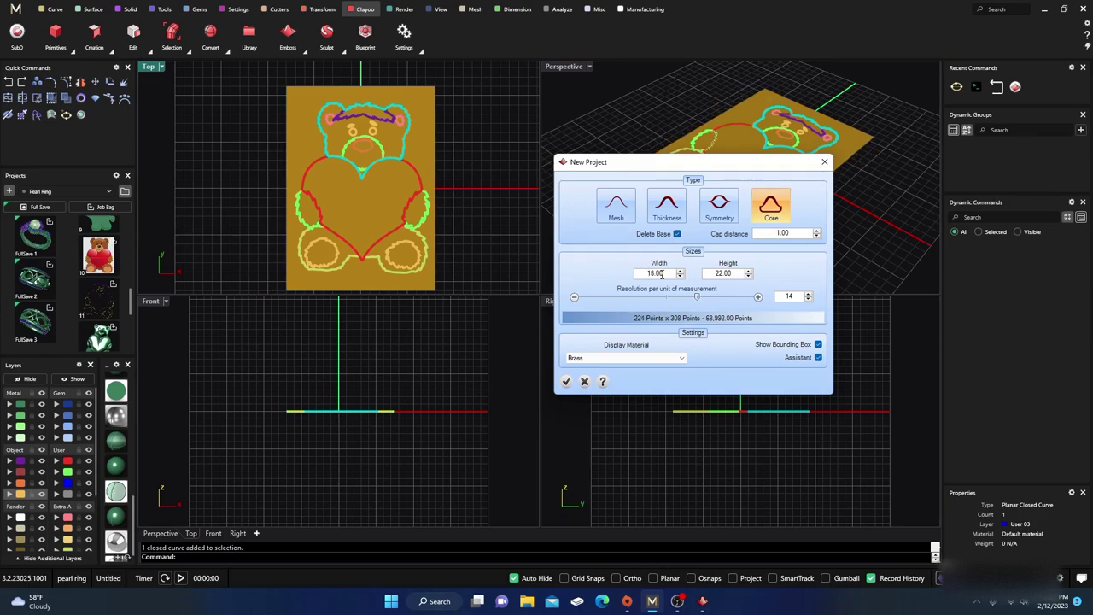
key("ctrl+z")
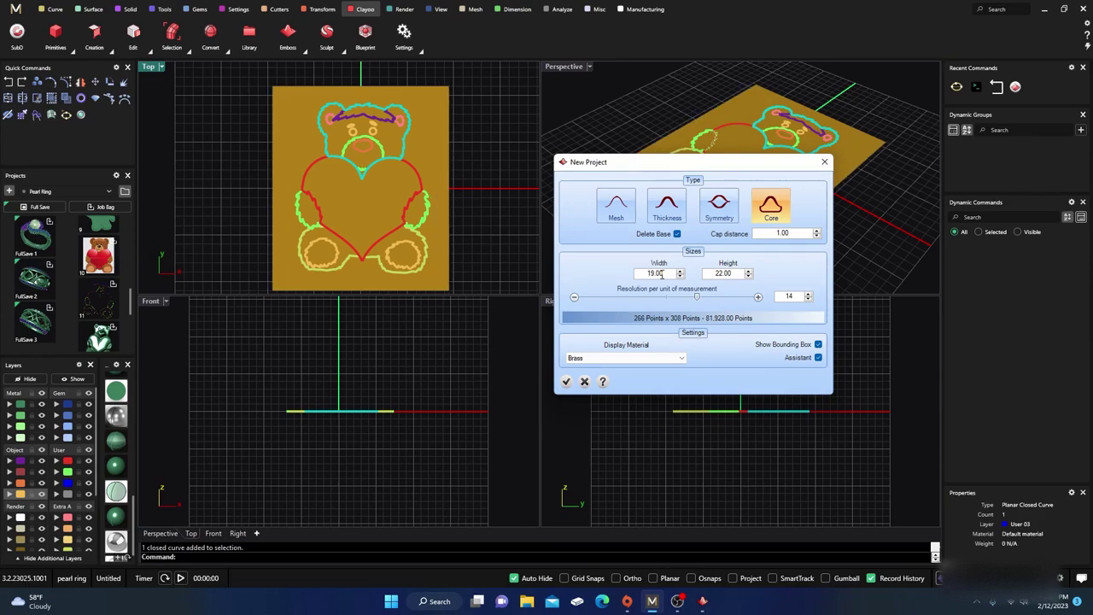
scroll(723, 273, "down", 9)
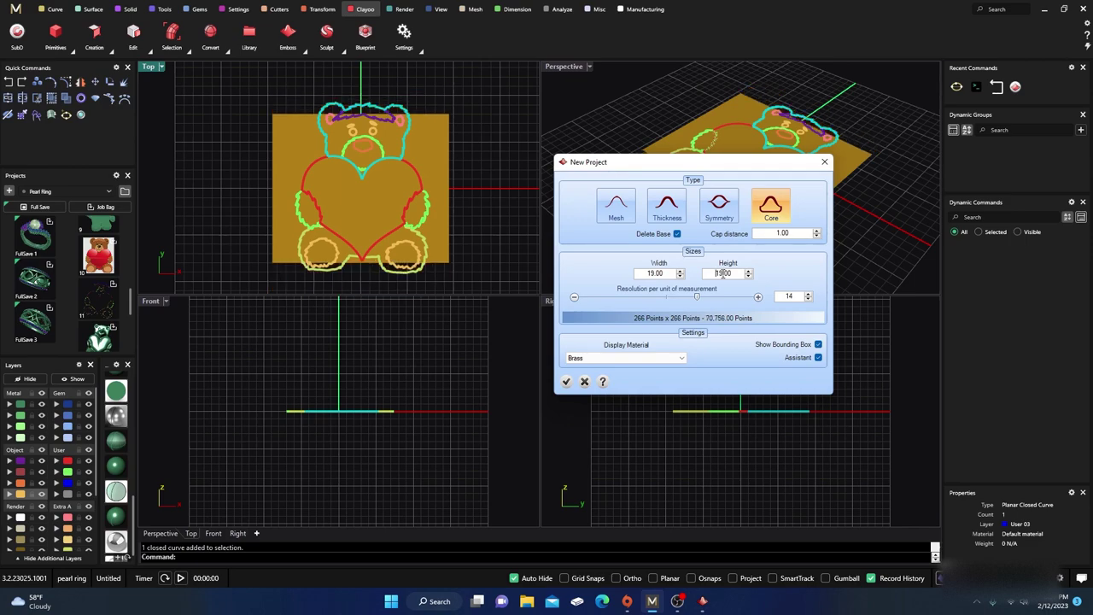
scroll(722, 273, "up", 9)
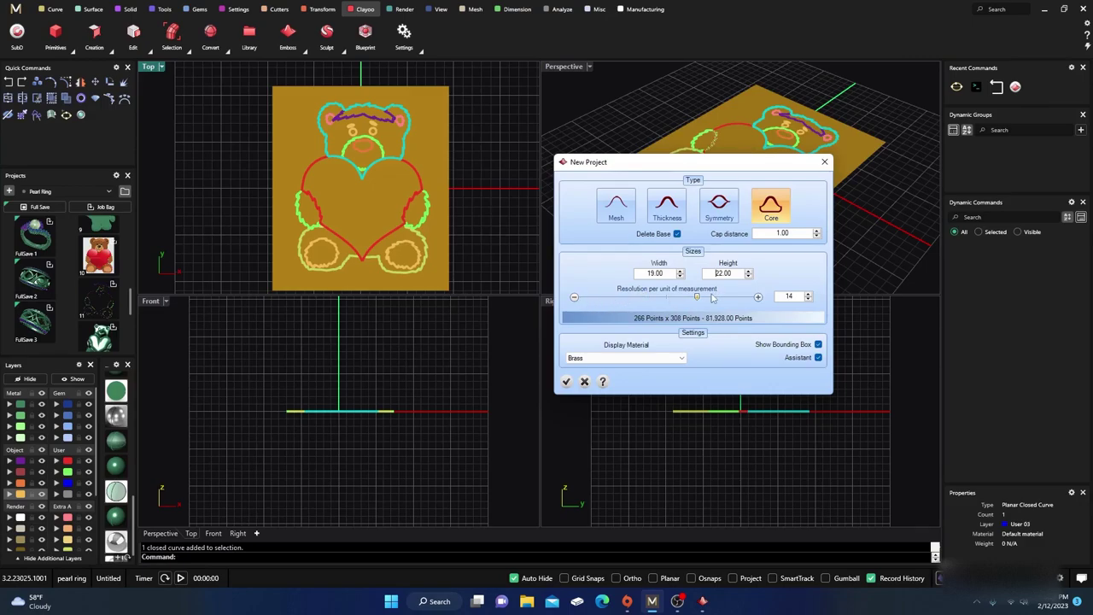
mouse_move(698, 298)
left_mouse_down()
mouse_move(745, 300)
mouse_move(684, 305)
left_mouse_up()
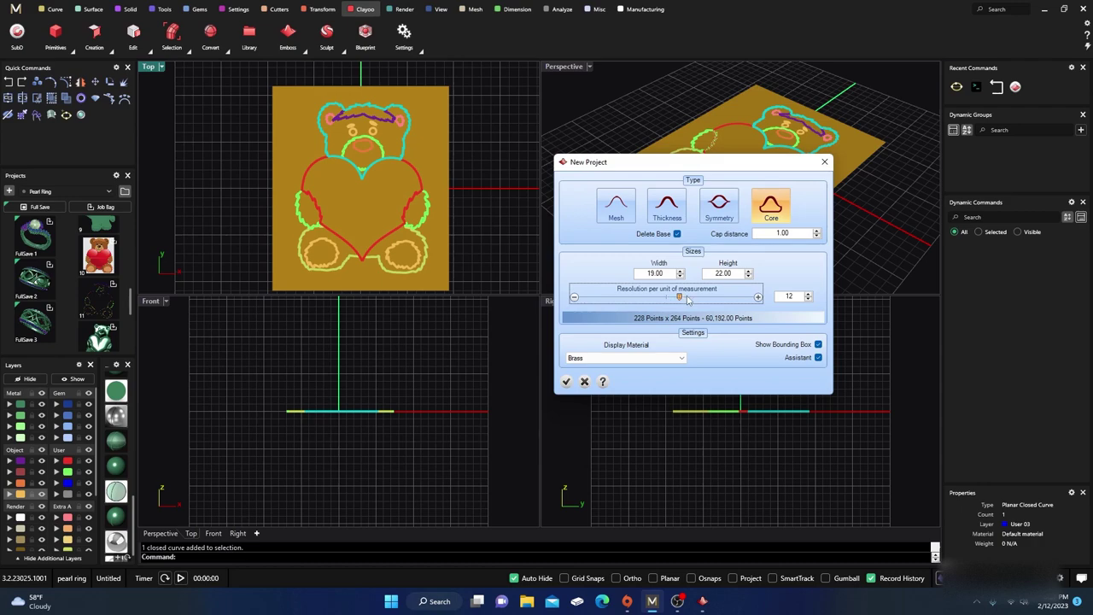
left_click_drag(680, 299, 690, 303)
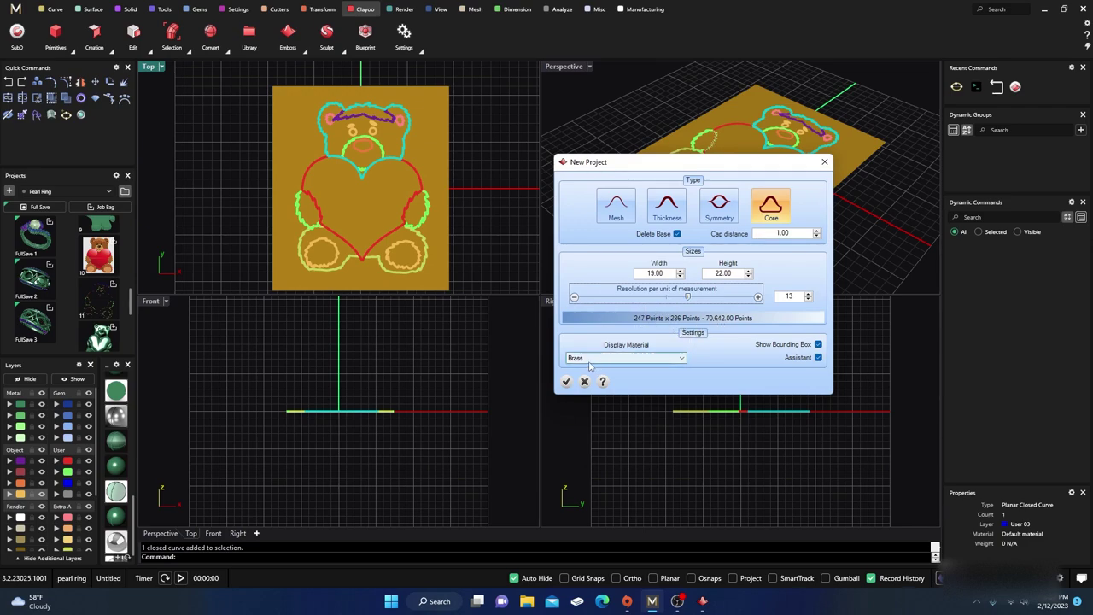
left_click(682, 359)
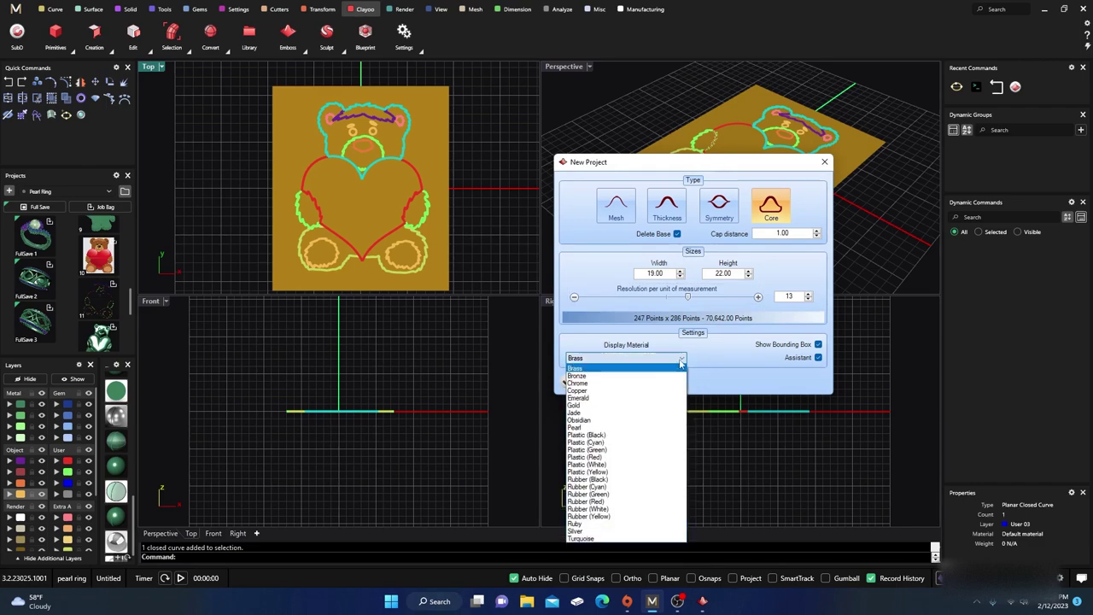
left_click(585, 443)
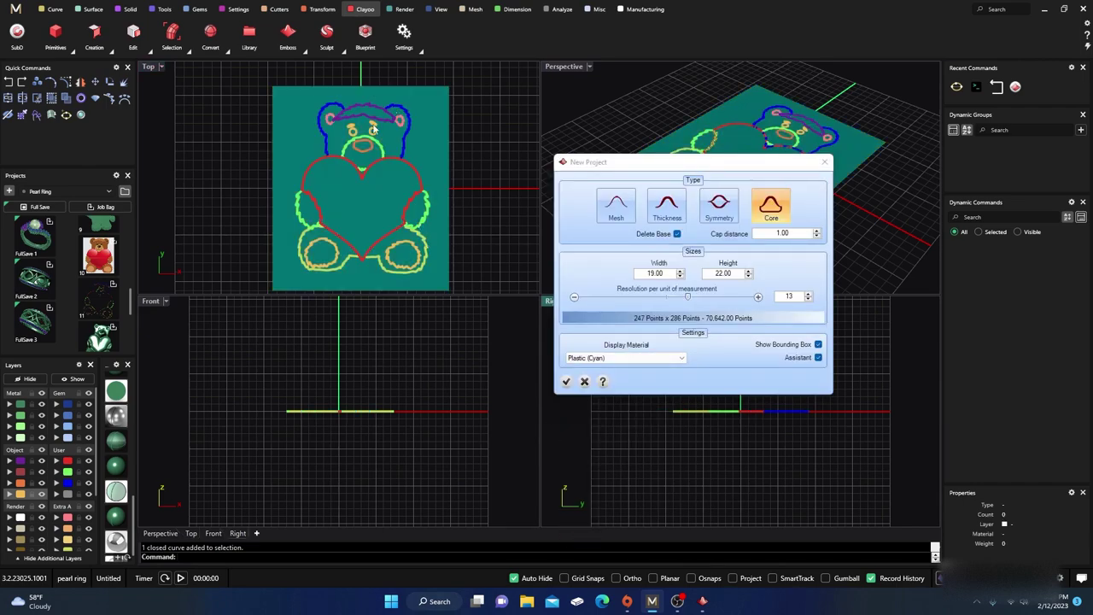
left_click(681, 360)
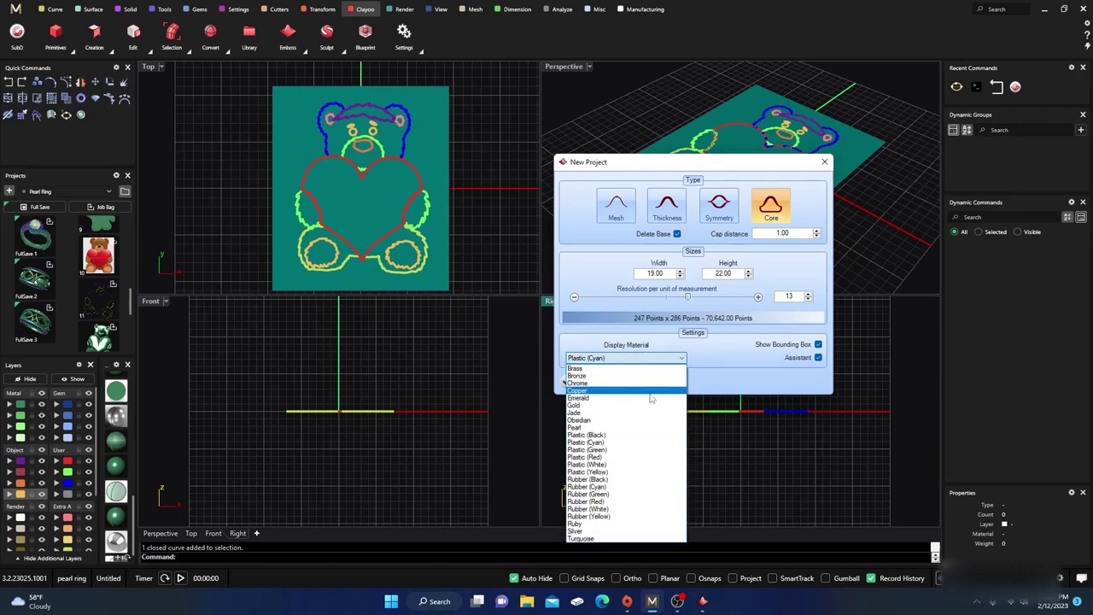
left_click(581, 517)
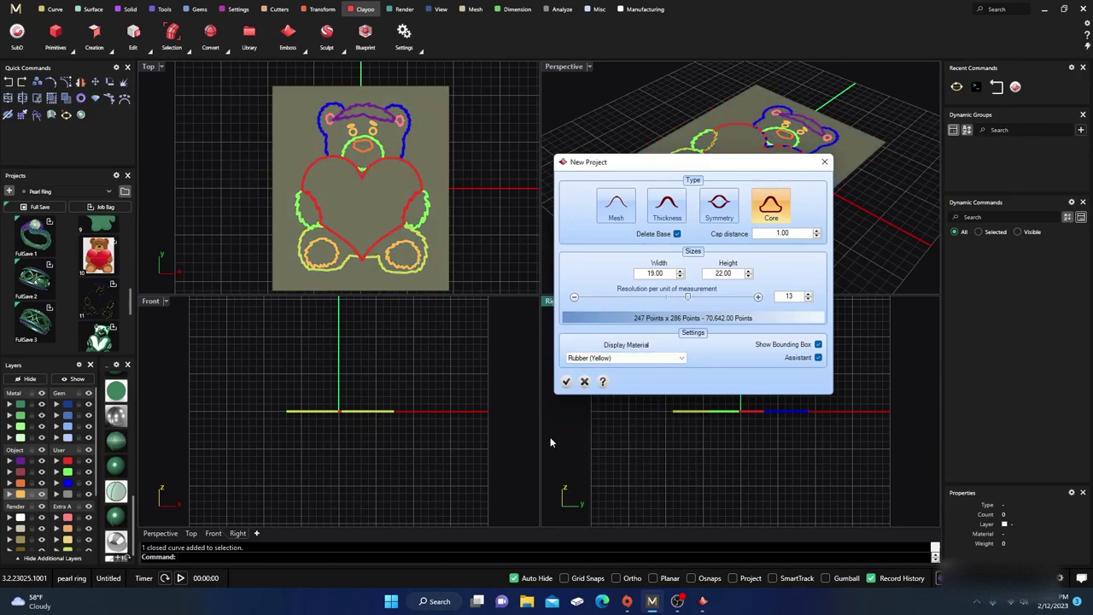
left_click(681, 359)
left_click(632, 368)
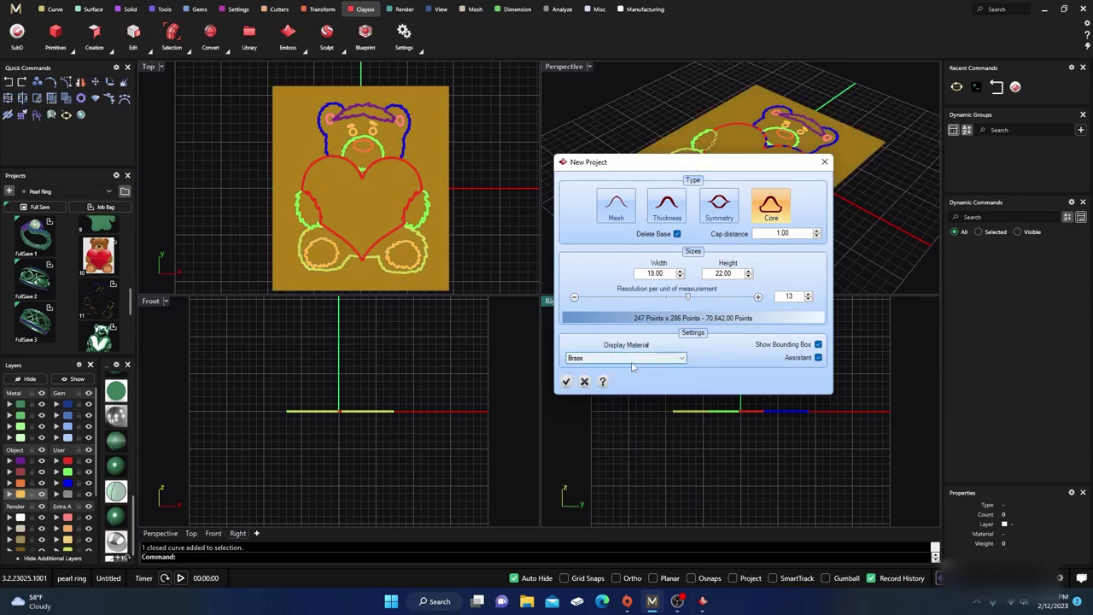
left_click(817, 358)
- Create the relief project, dock the Emboss panel over the Right view, and refresh the relief display
left_click(566, 382)
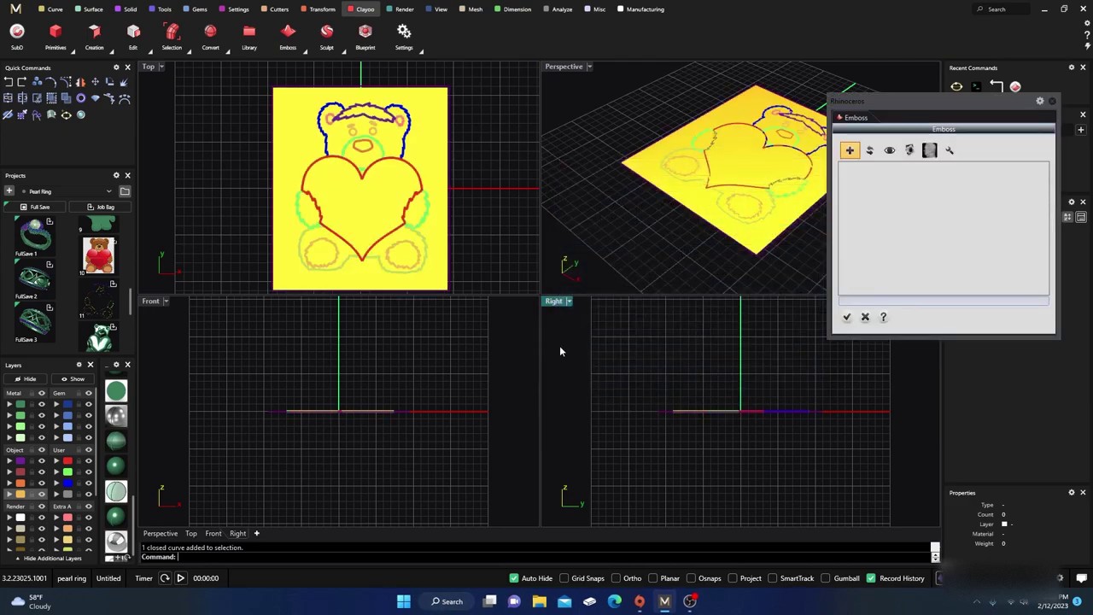
left_click_drag(947, 105, 796, 271)
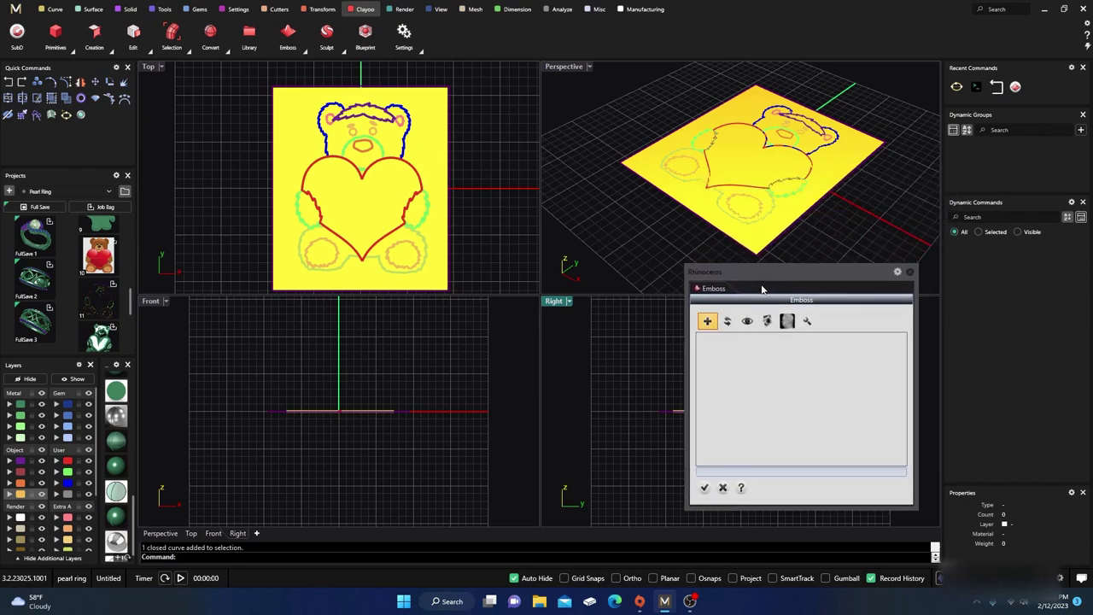
left_click(708, 322)
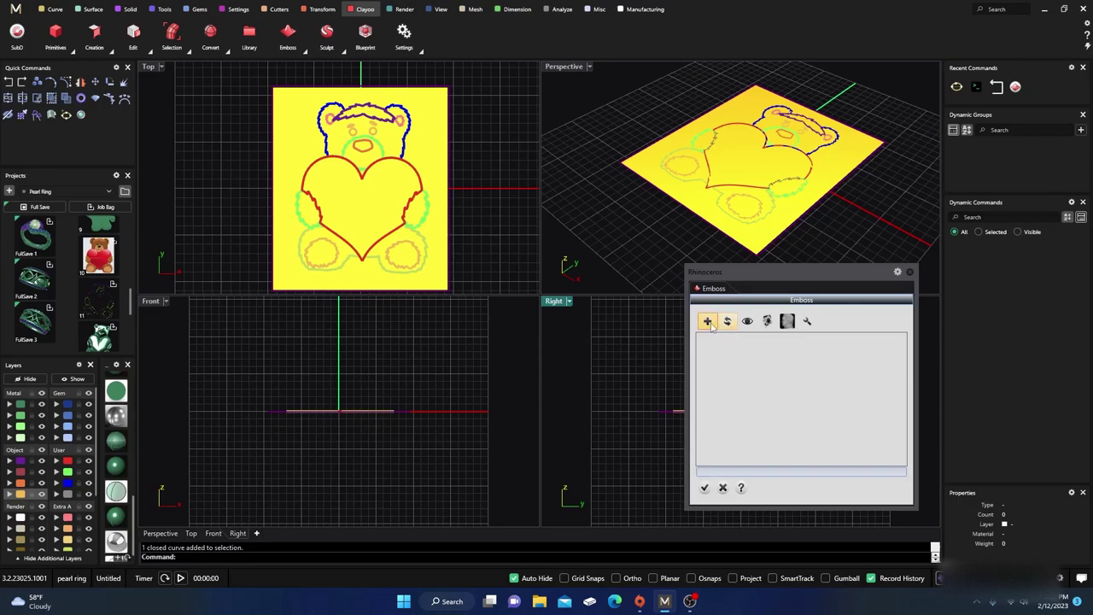
left_click(745, 322)
left_click(726, 323)
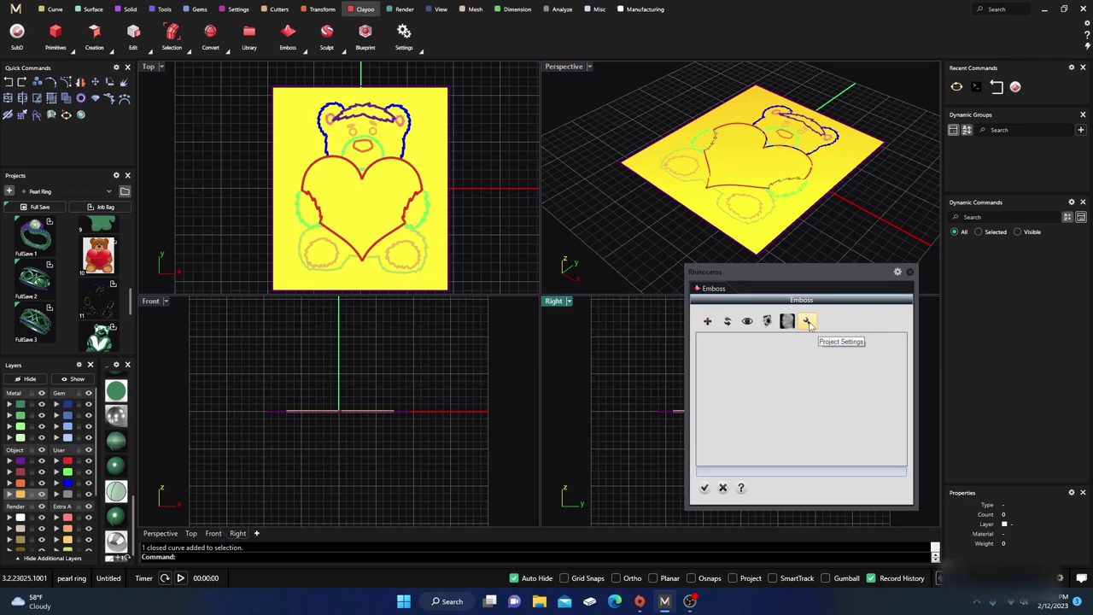
left_click(807, 322)
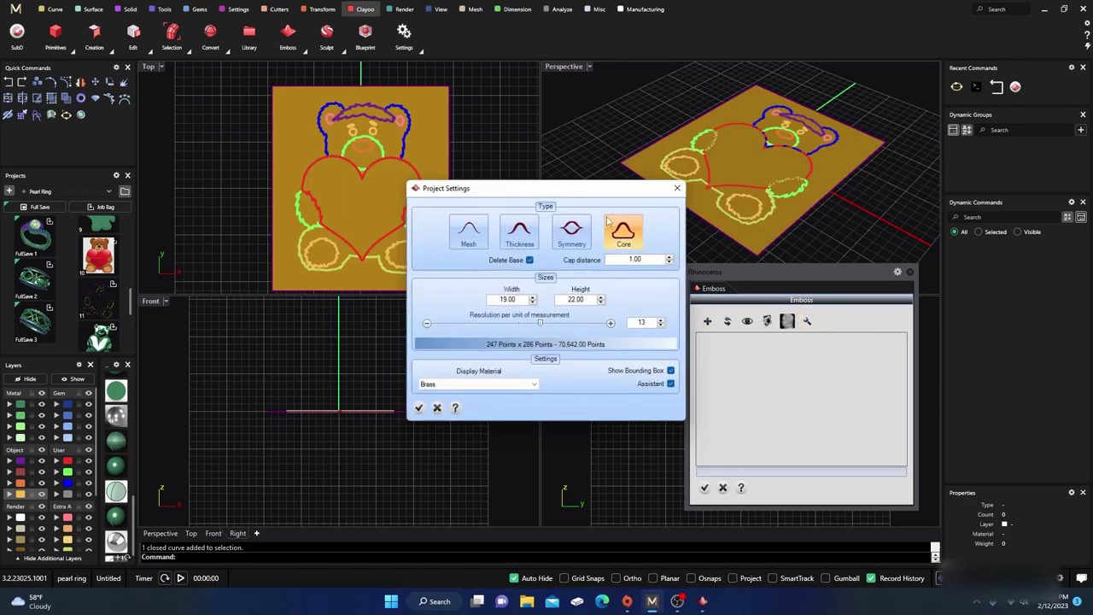
left_click(418, 408)
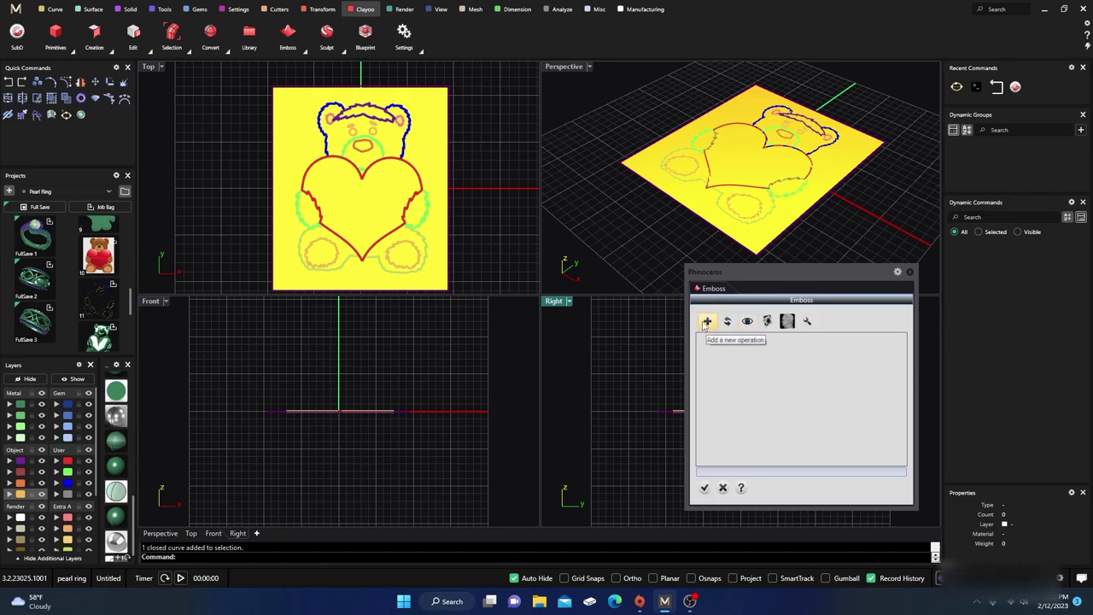
- Add a new emboss operation and set its type to By Profiles
left_click(707, 322)
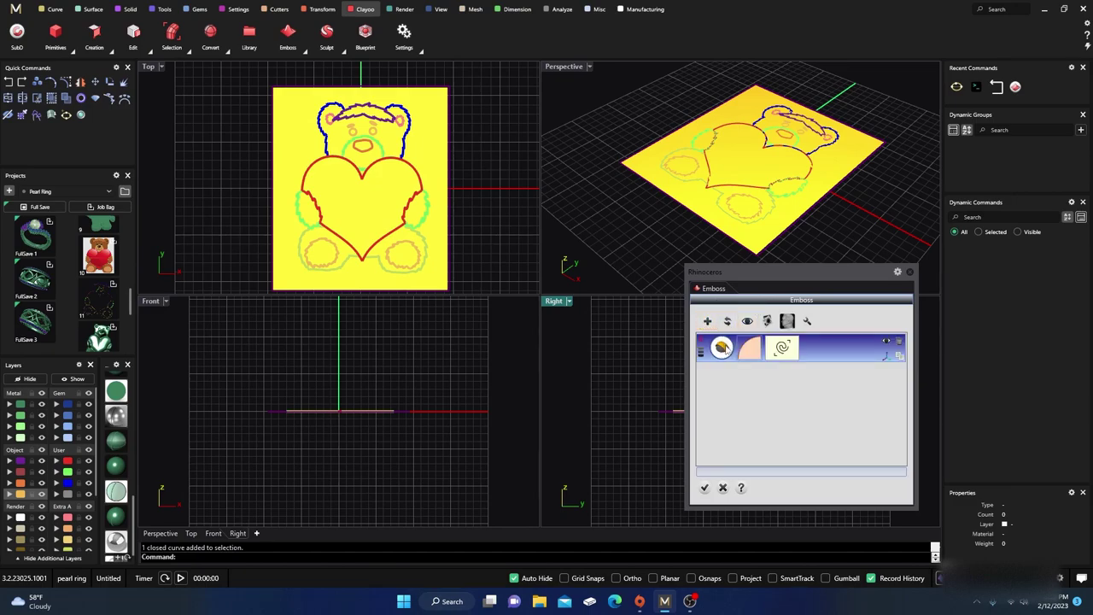
left_click(721, 349)
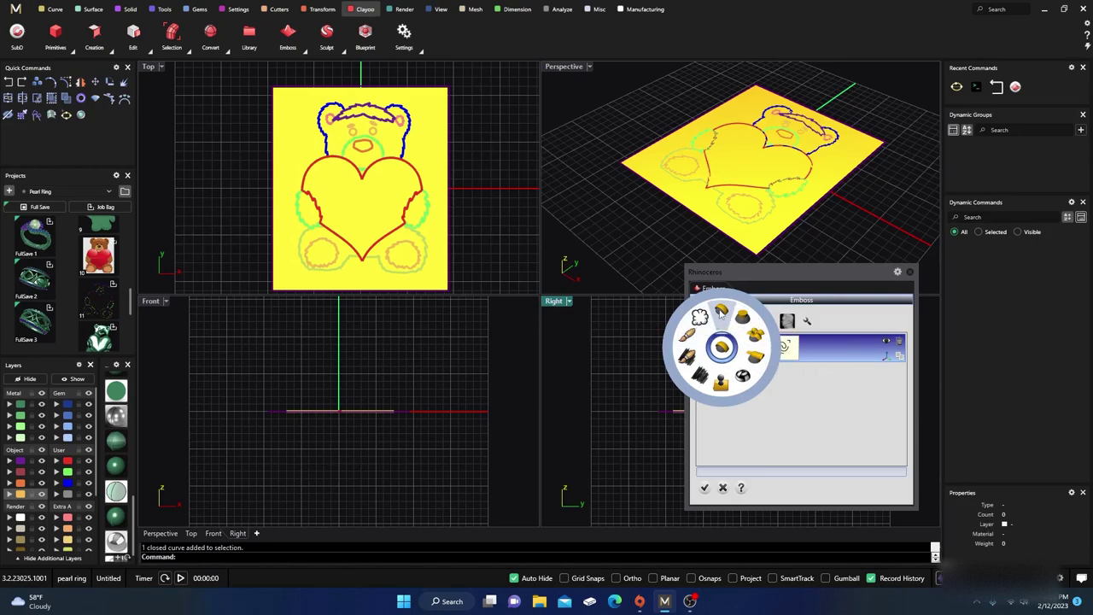
left_click(721, 315)
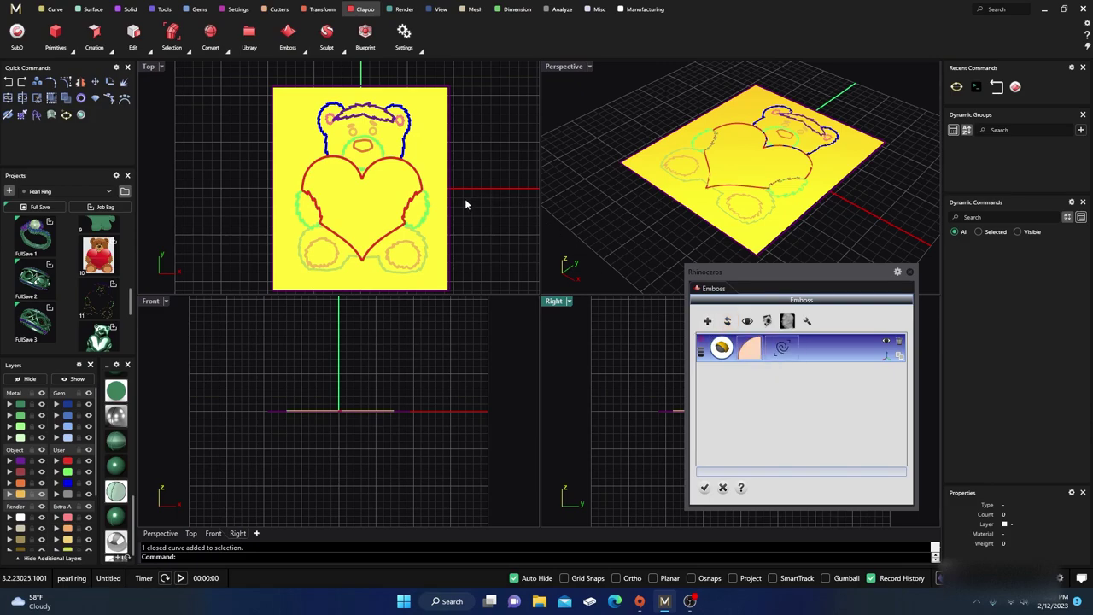
- Assign the bear's two foot curves to the operation and generate the raised foot reliefs
left_click(426, 251)
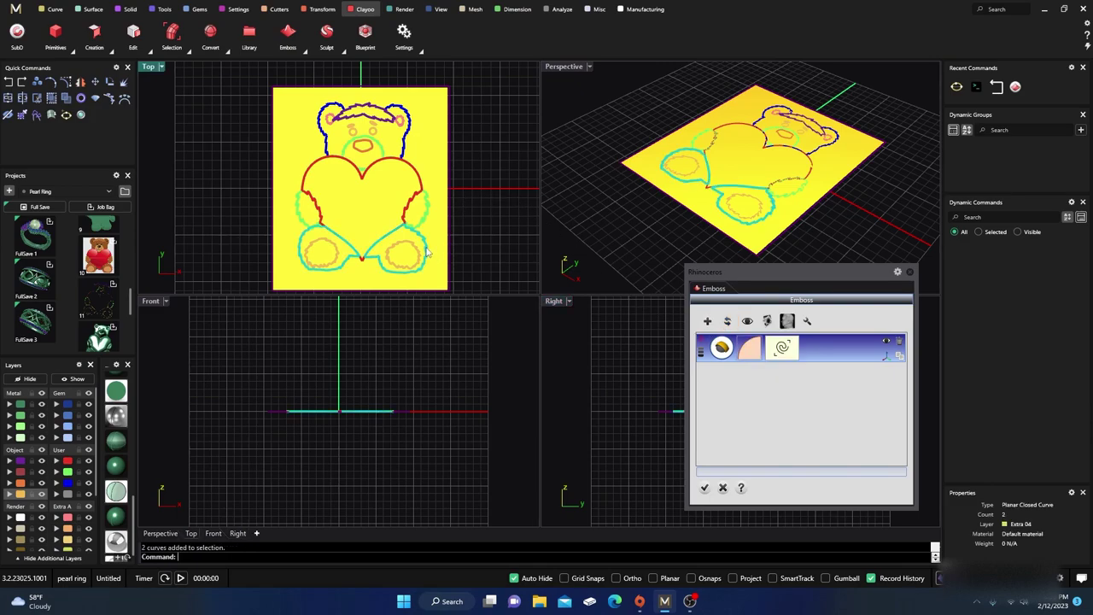
left_click(782, 348)
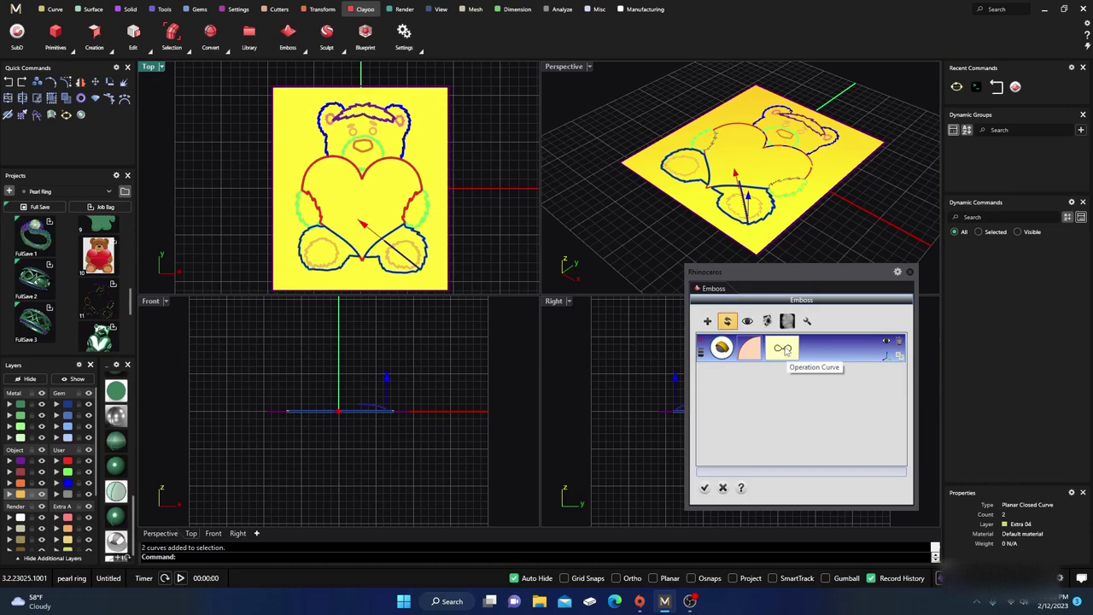
right_click_drag(629, 213, 666, 195)
scroll(680, 175, "up", 5)
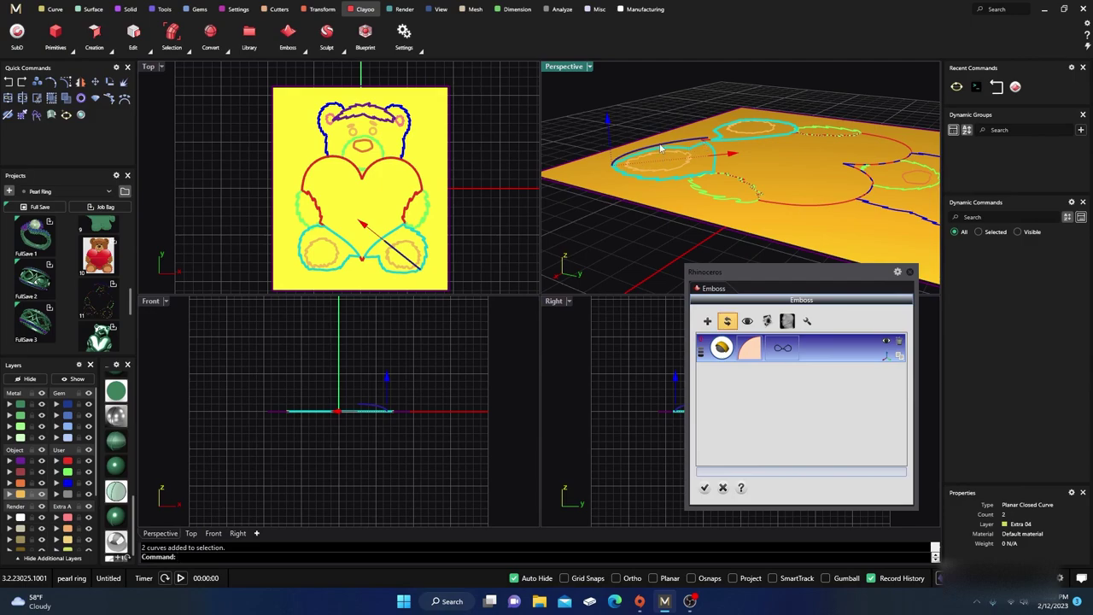
left_click(726, 320)
right_click_drag(673, 202, 636, 203)
scroll(672, 186, "up", 2)
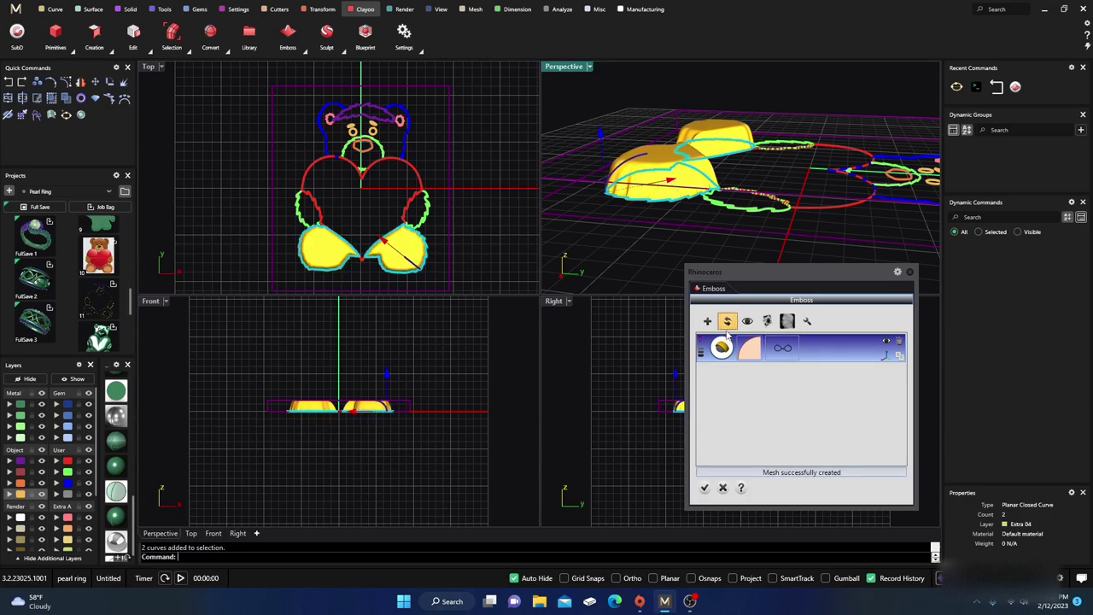
- Regenerate the foot reliefs as taller, smoother domes and inspect them from several angles
left_click(727, 322)
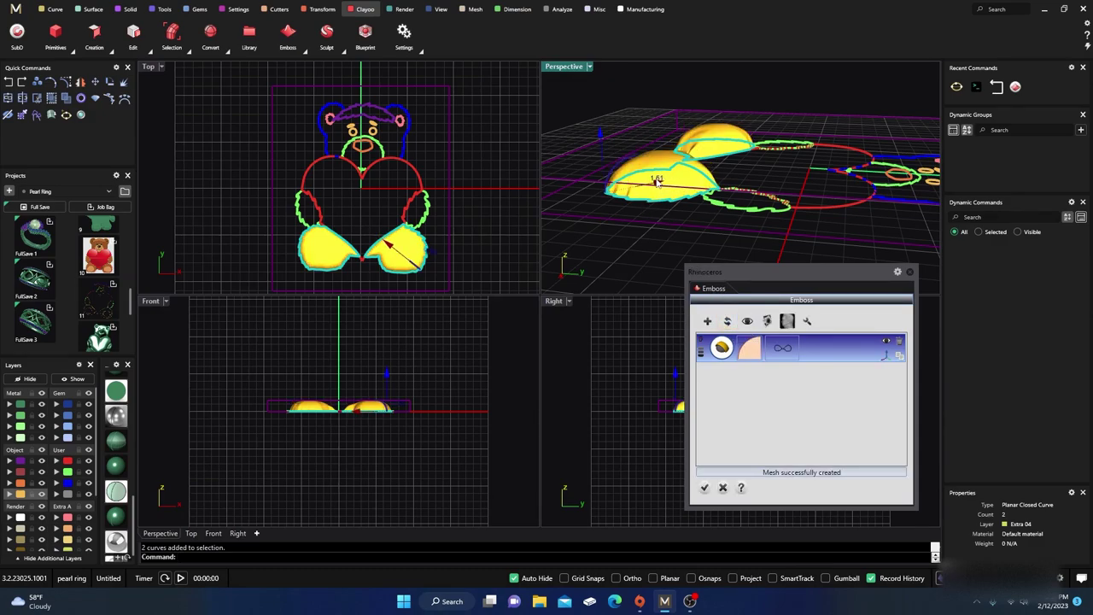
left_click(725, 320)
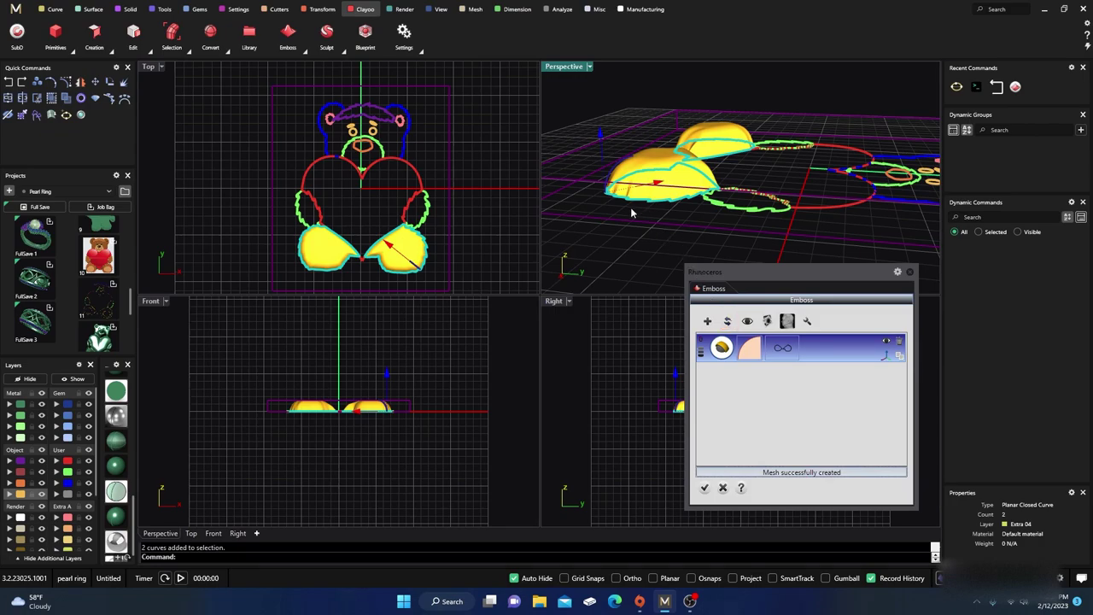
right_click_drag(632, 208, 617, 196)
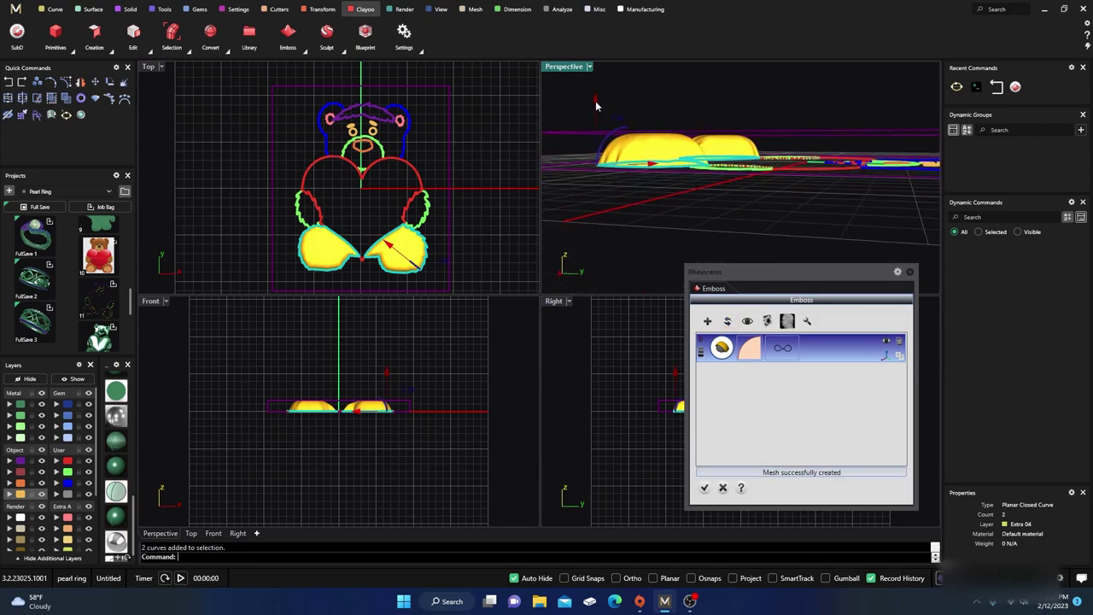
left_click(726, 321)
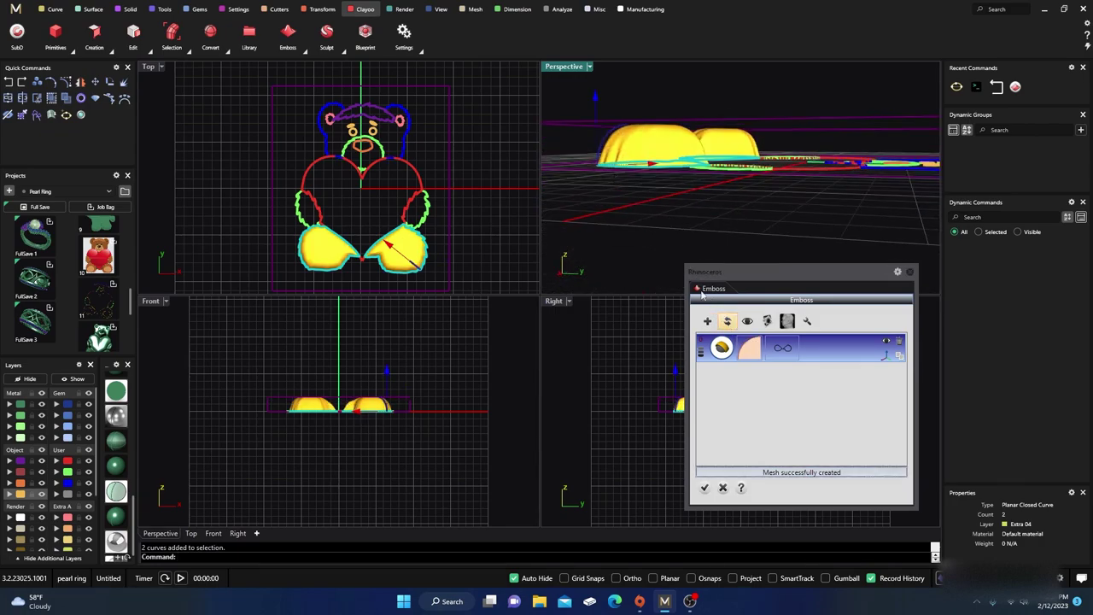
right_click_drag(616, 205, 612, 169)
right_click_drag(601, 245, 634, 216)
scroll(657, 198, "up", 6)
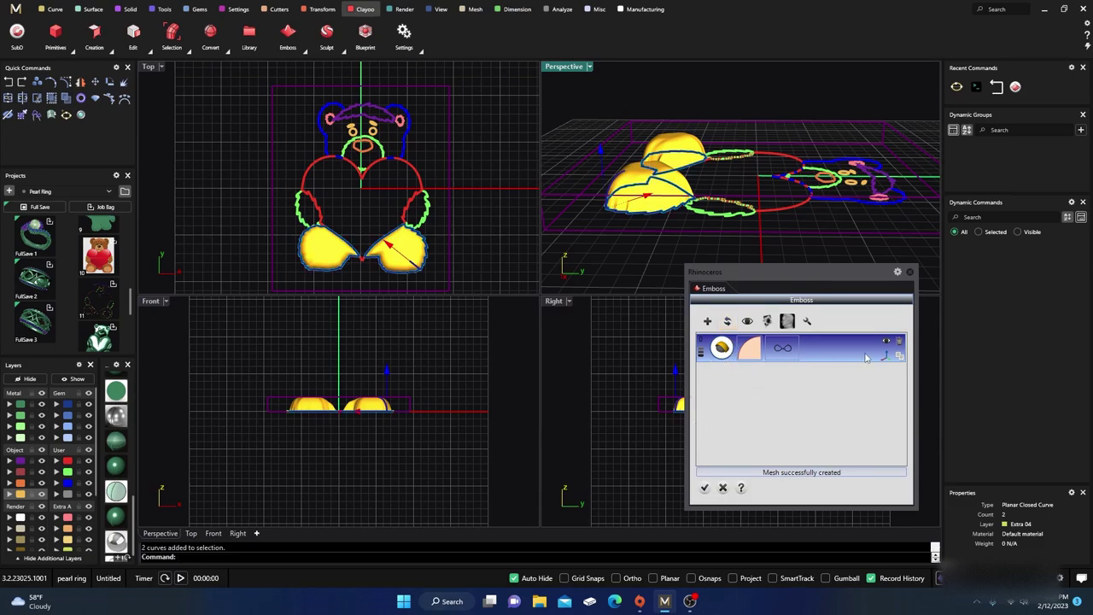
- Briefly select and deselect the two arm outlines, then hide the relief meshes
left_click(705, 321)
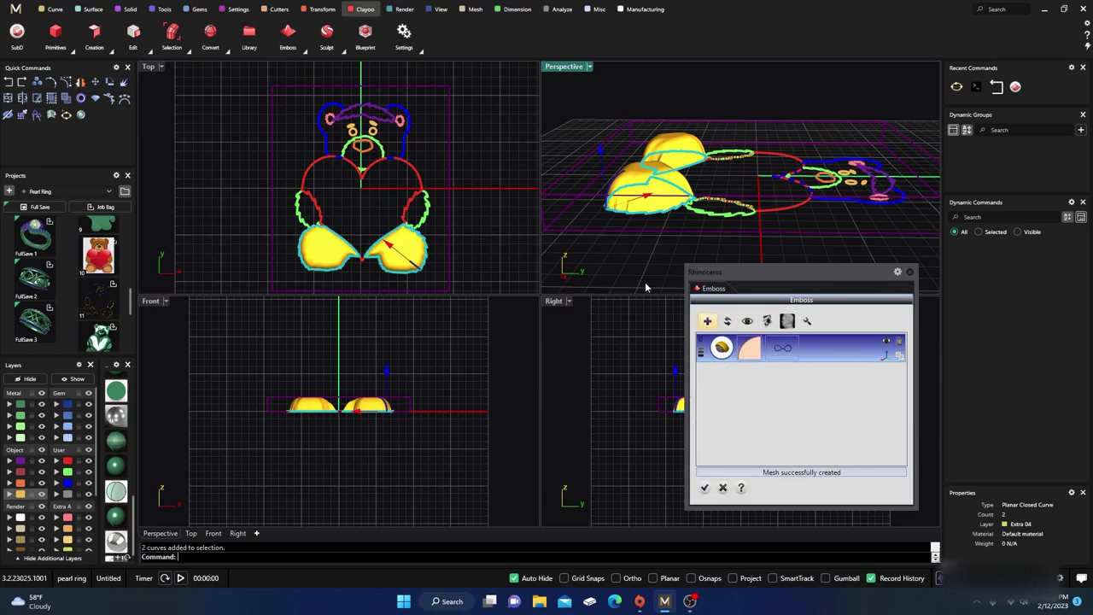
right_click_drag(586, 209, 604, 235)
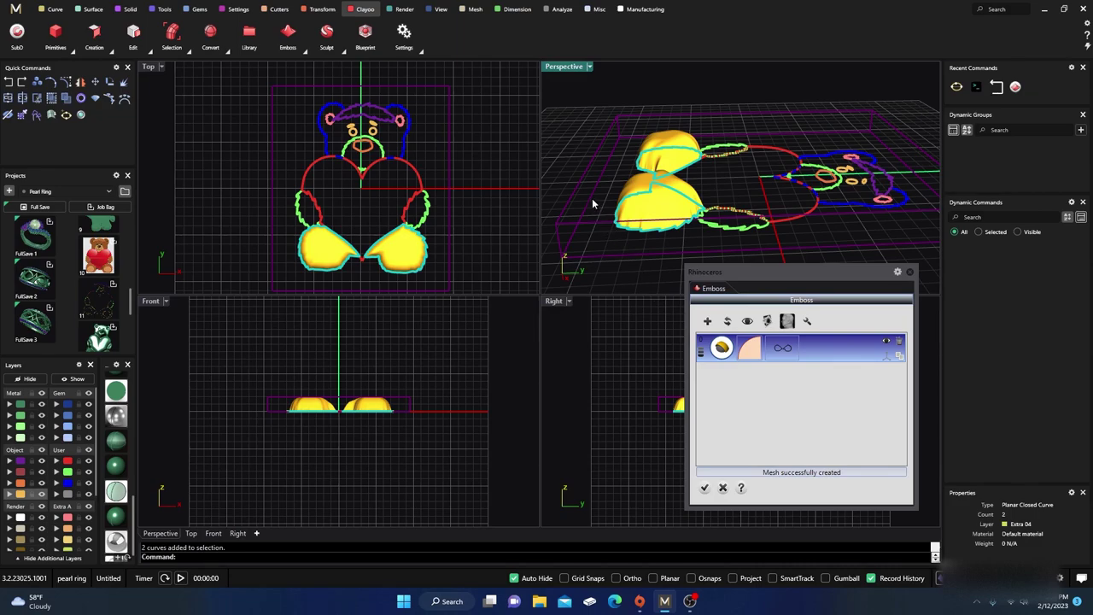
scroll(597, 171, "down", 5)
scroll(620, 203, "up", 6)
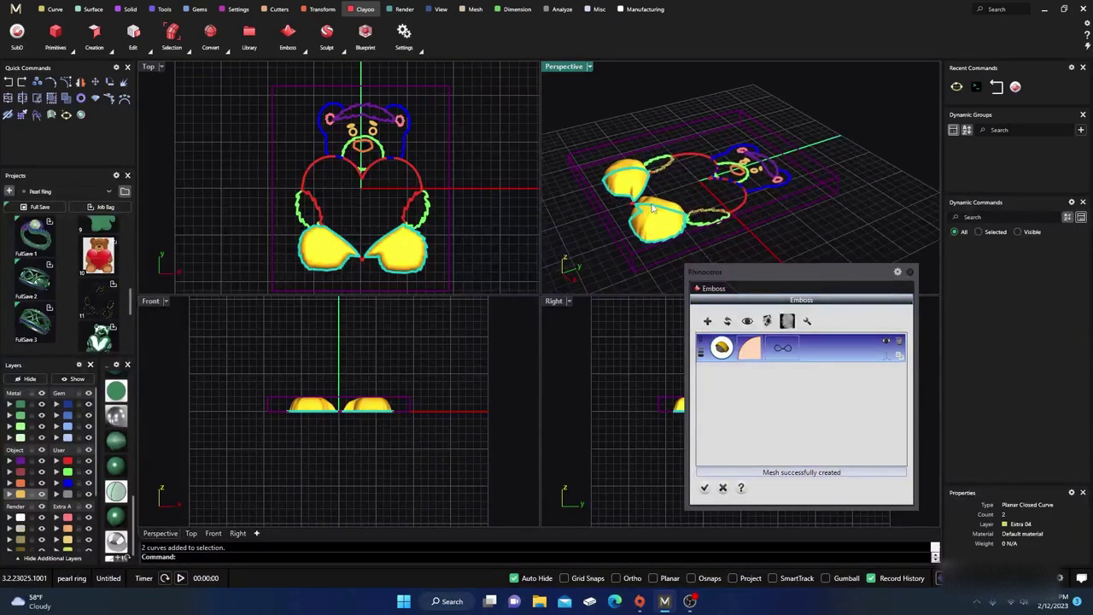
scroll(638, 191, "up", 3)
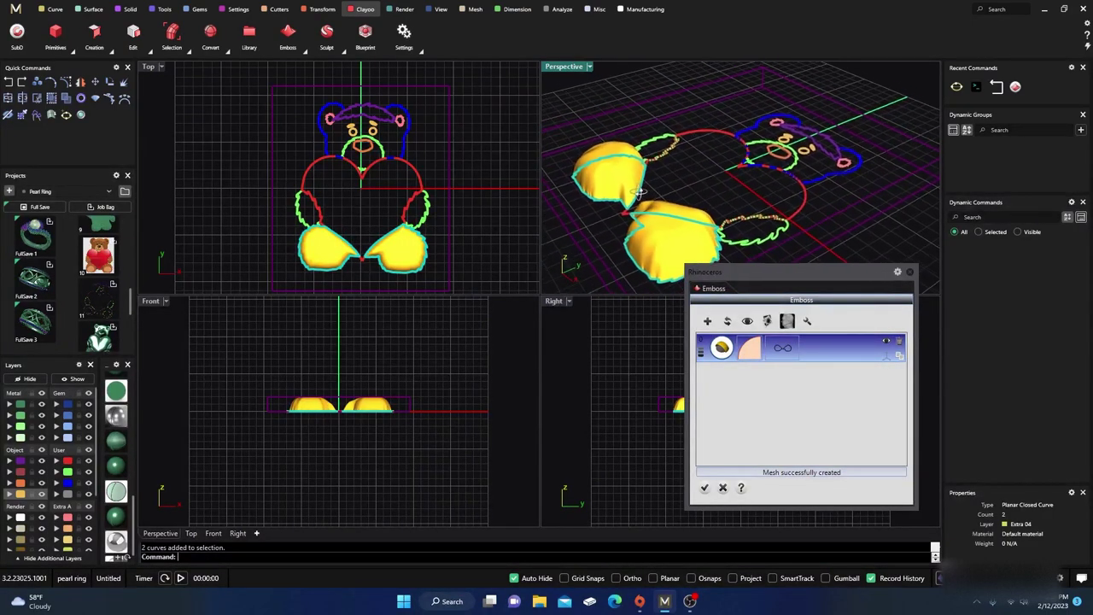
scroll(639, 191, "down", 3)
right_click_drag(639, 191, 668, 159)
left_click(657, 145)
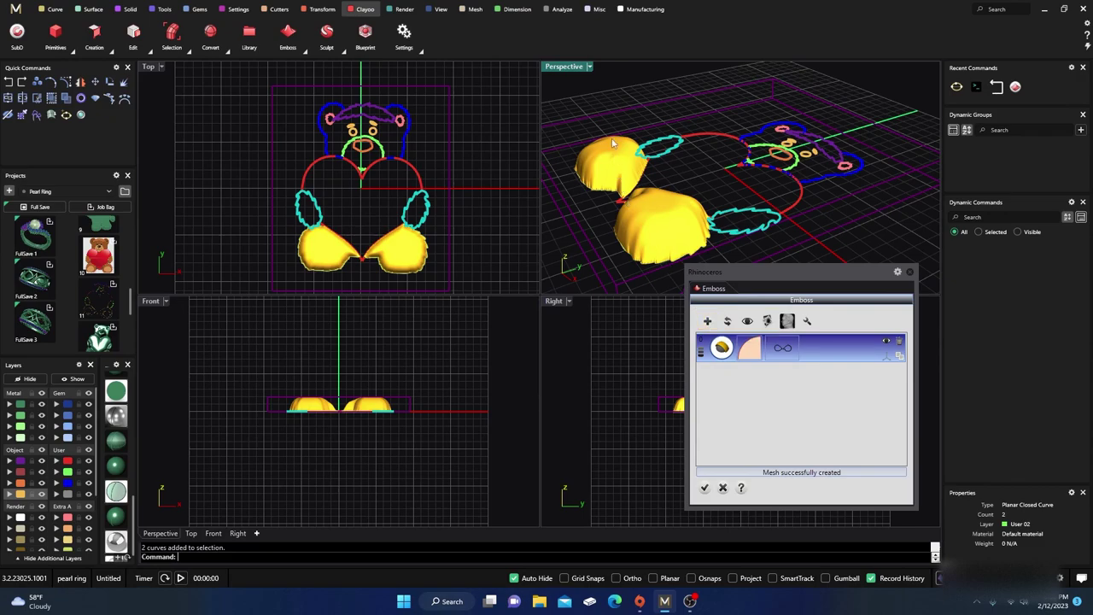
left_click(613, 91)
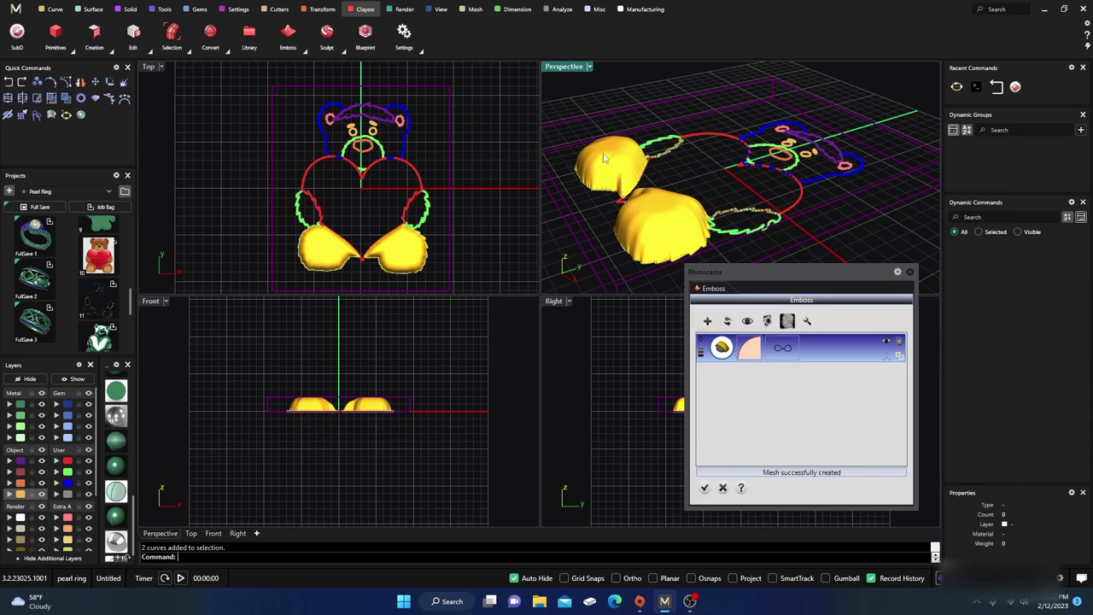
left_click(747, 323)
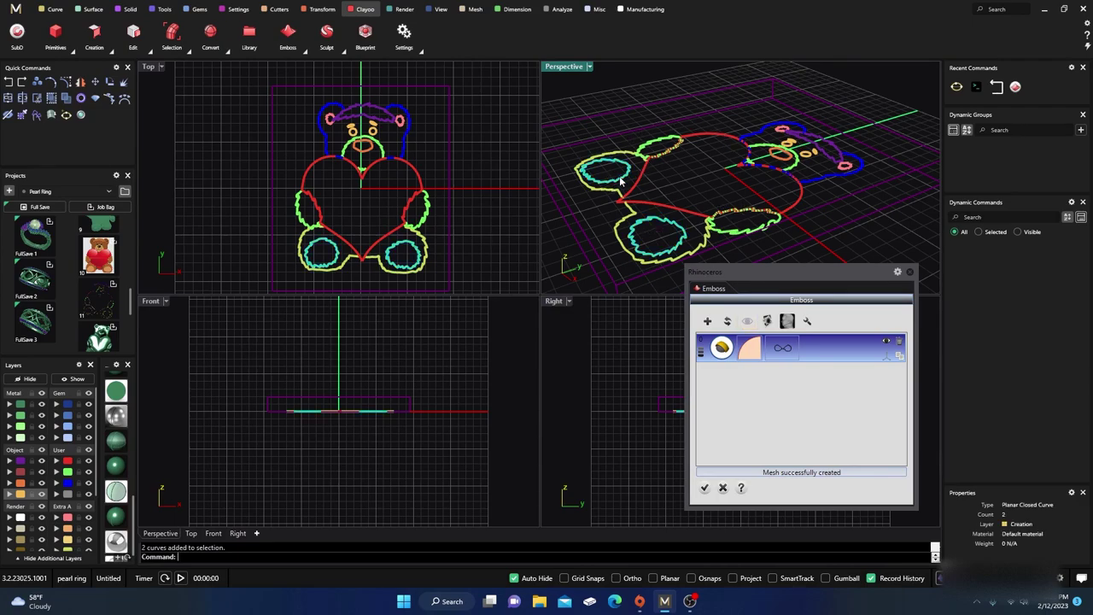
- Add a second emboss operation from the two paw-pad circles and zoom in to view it
left_click(707, 322)
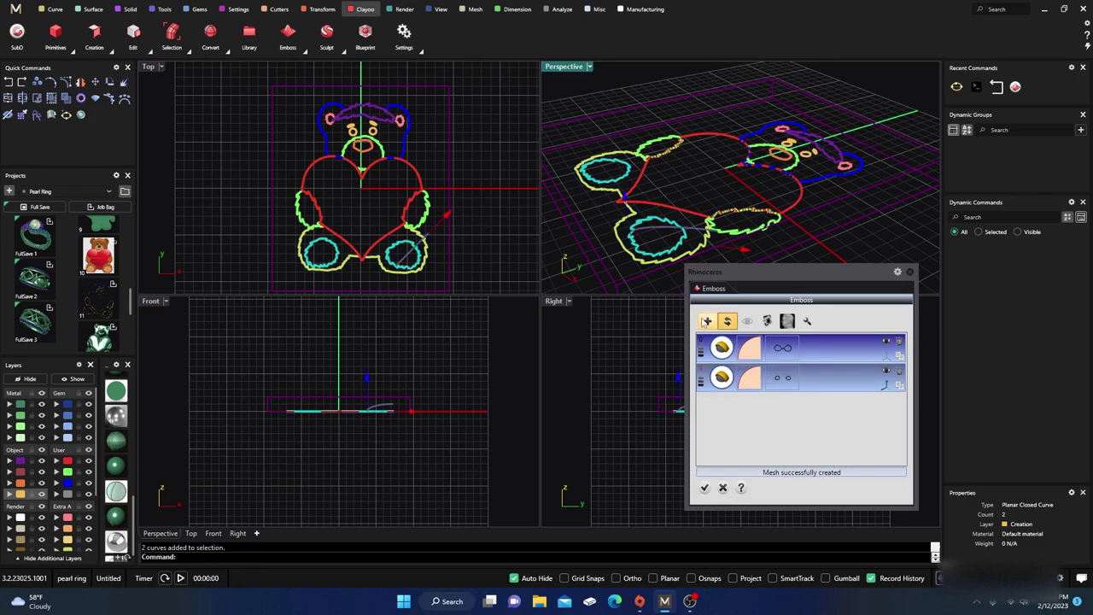
right_click_drag(633, 250, 646, 213)
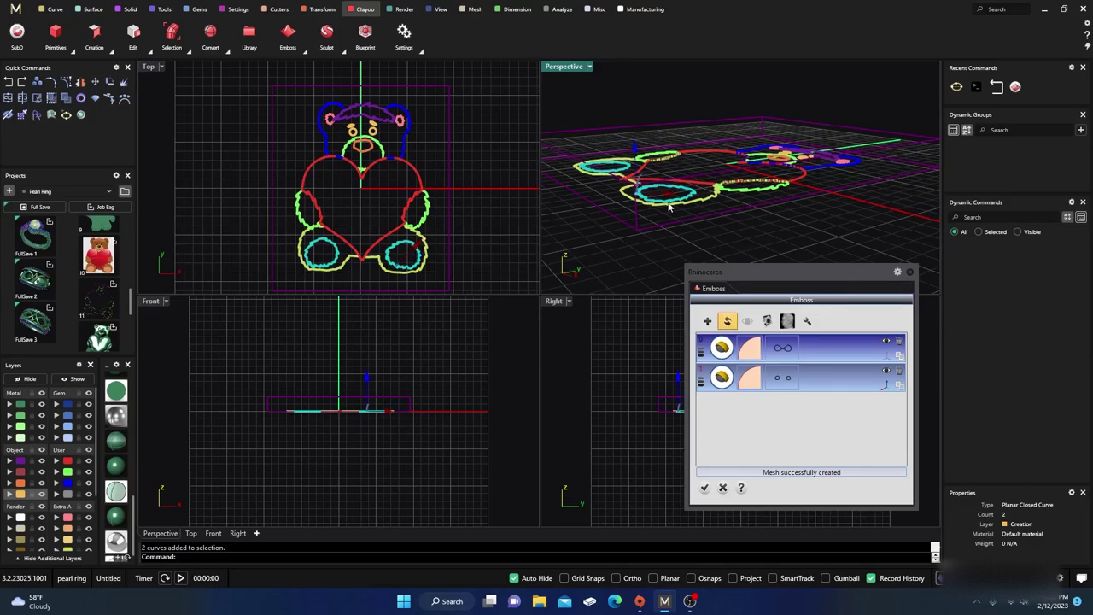
scroll(673, 205, "up", 4)
scroll(677, 203, "up", 1)
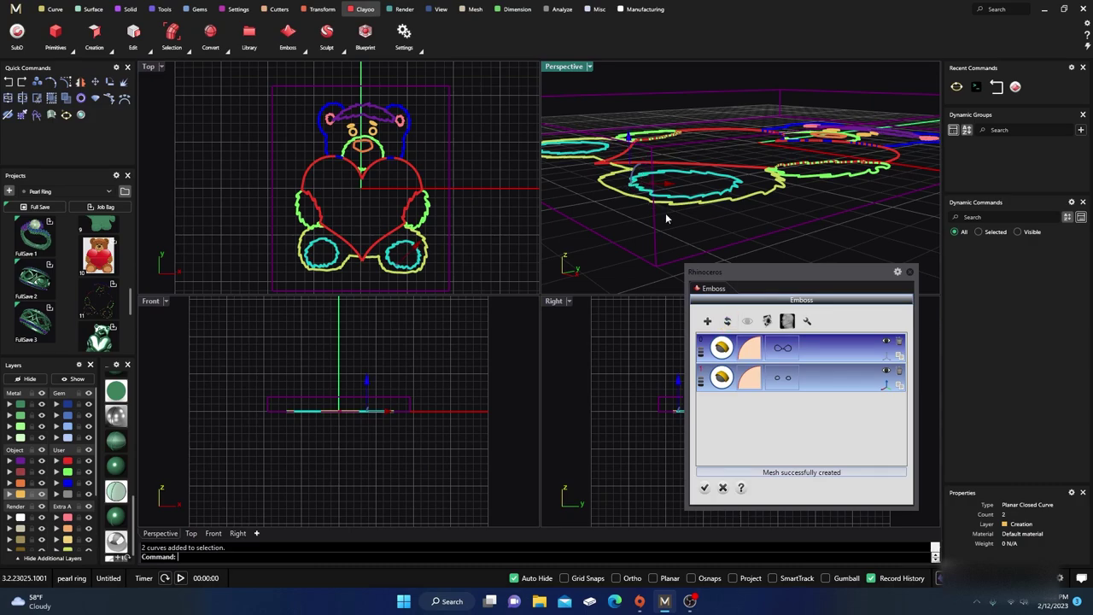
- Rebuild the reliefs with raised paw pads, inspect them from overhead, then hide them again
left_click(726, 322)
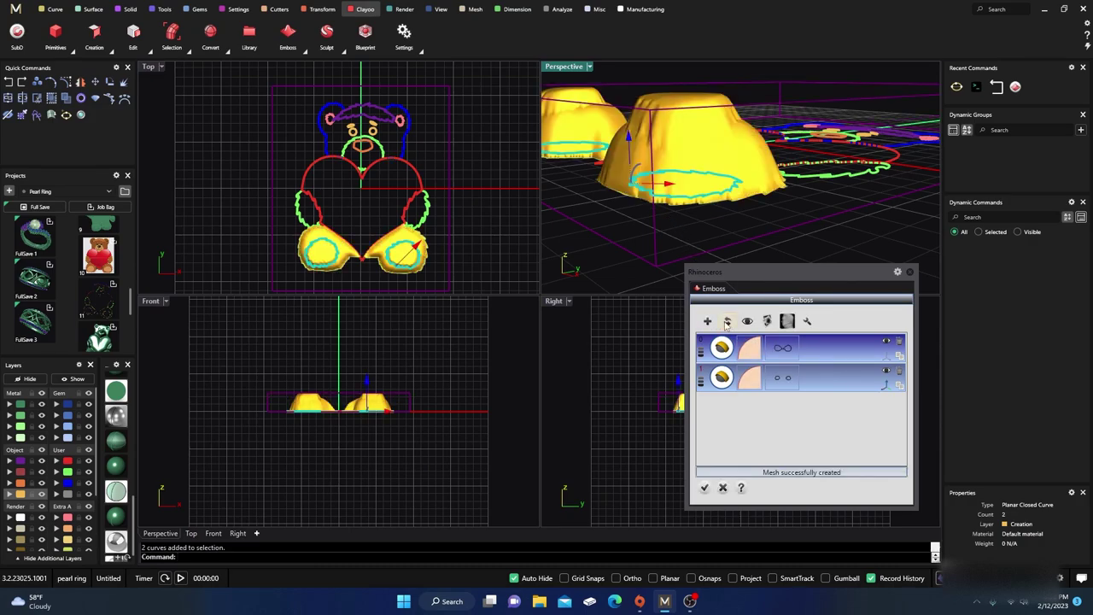
right_click_drag(665, 132, 664, 190)
scroll(664, 189, "up", 6)
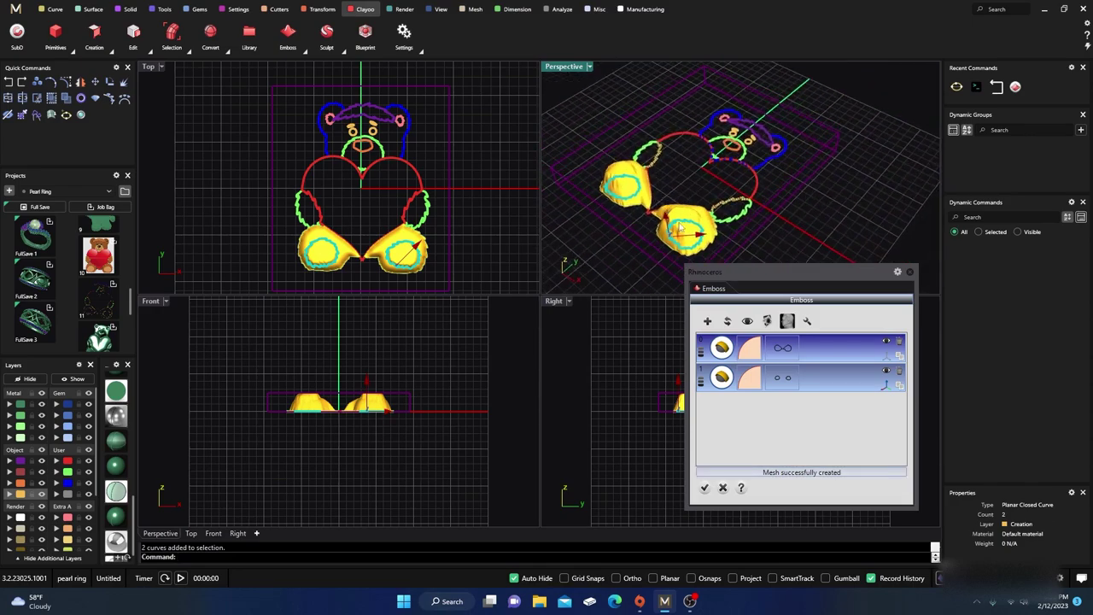
scroll(669, 201, "down", 5)
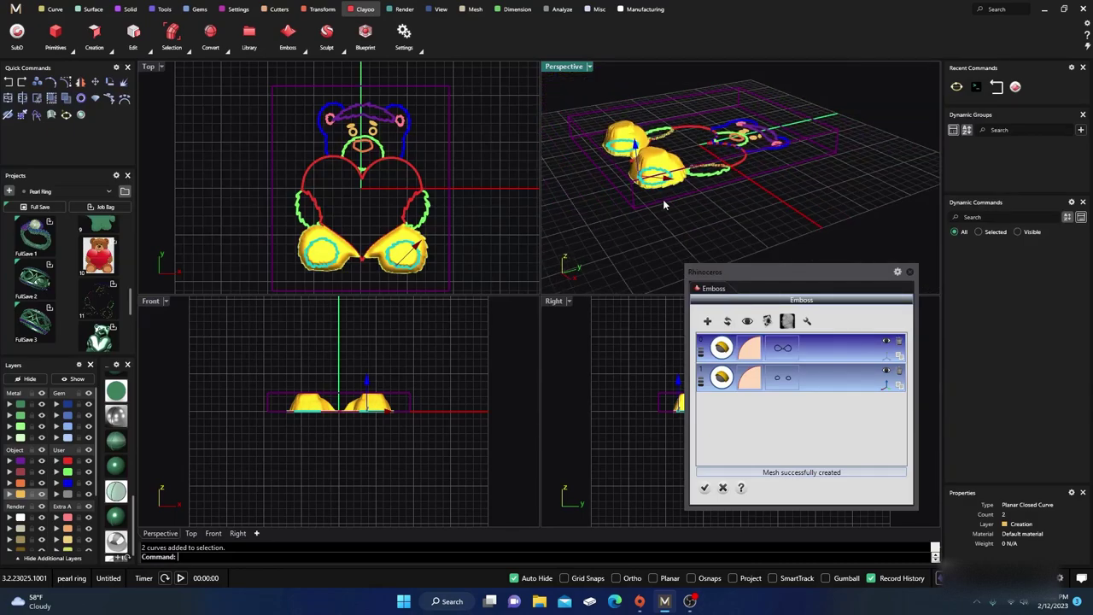
right_click_drag(662, 198, 656, 203)
scroll(639, 155, "up", 4)
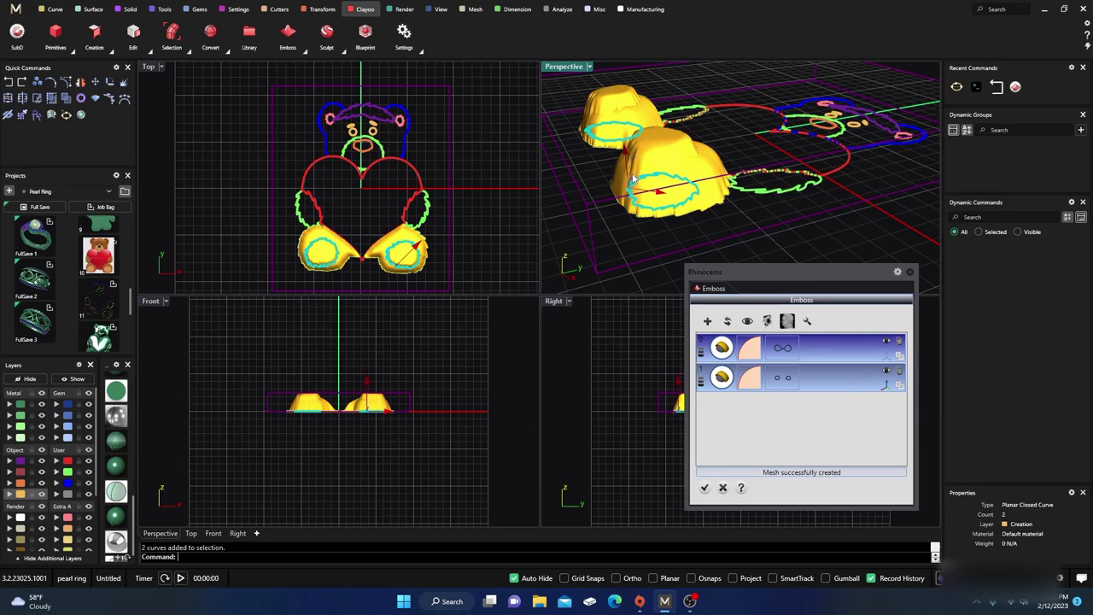
scroll(613, 199, "down", 5)
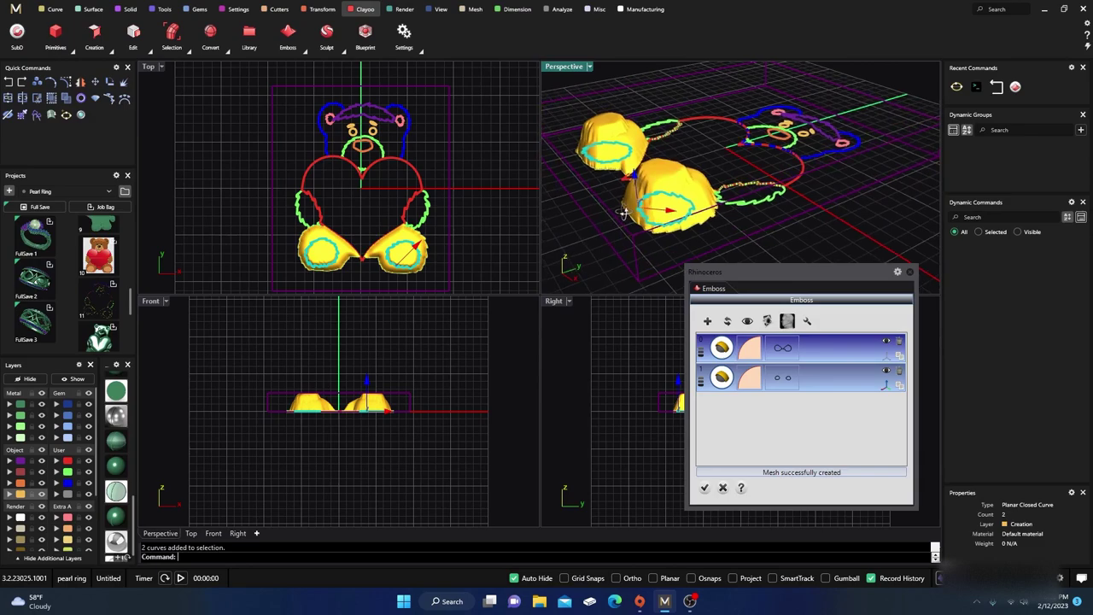
scroll(613, 231, "up", 4)
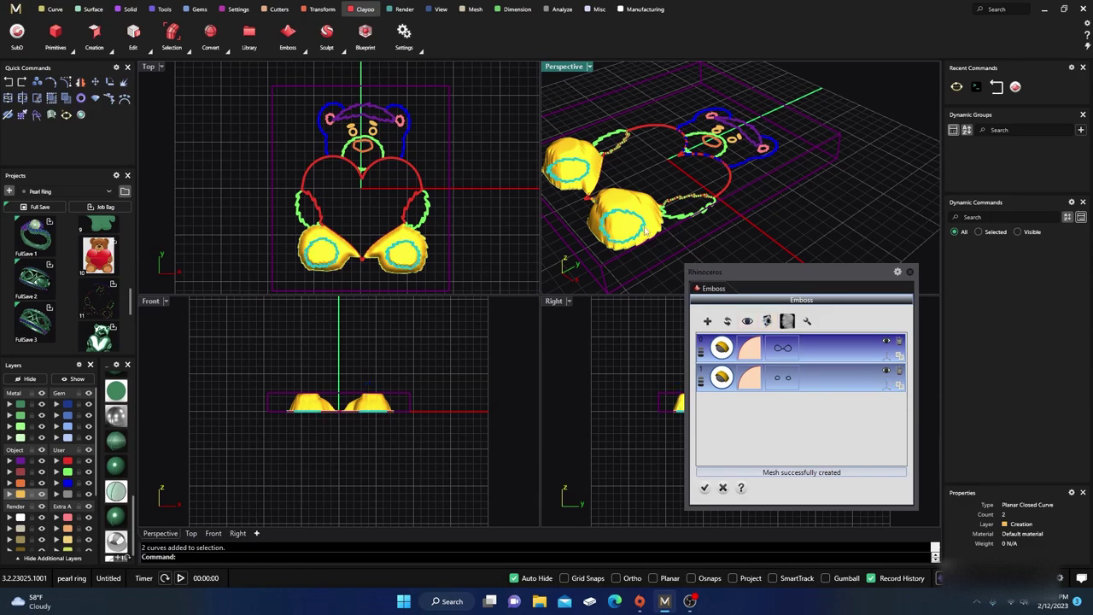
left_click(747, 319)
right_click_drag(636, 212, 596, 142)
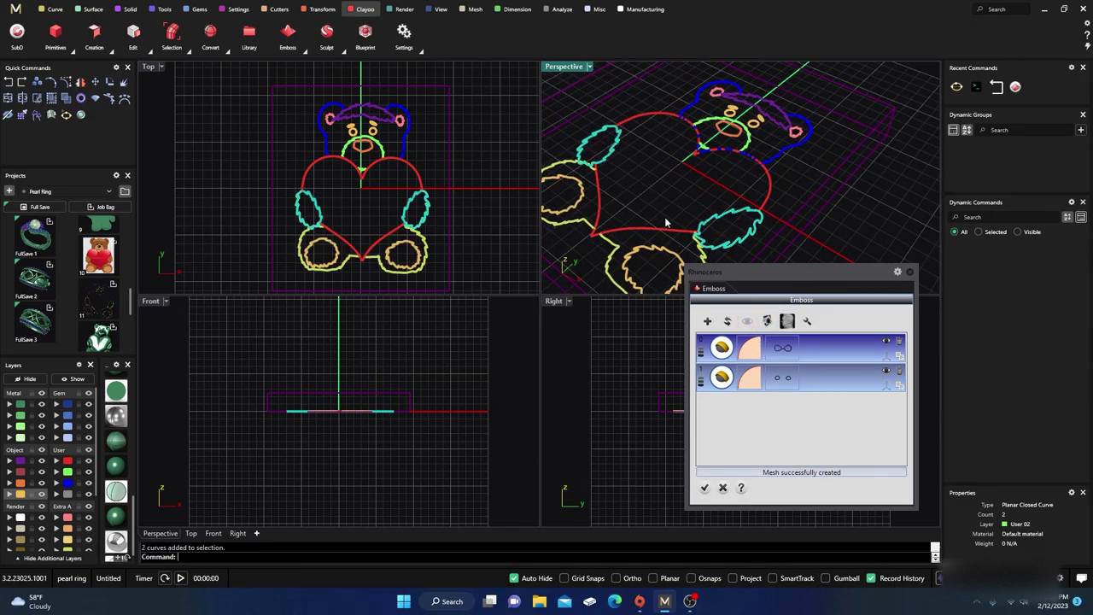
- Add a third emboss operation for the arms and draft a convex custom profile
left_click(707, 321)
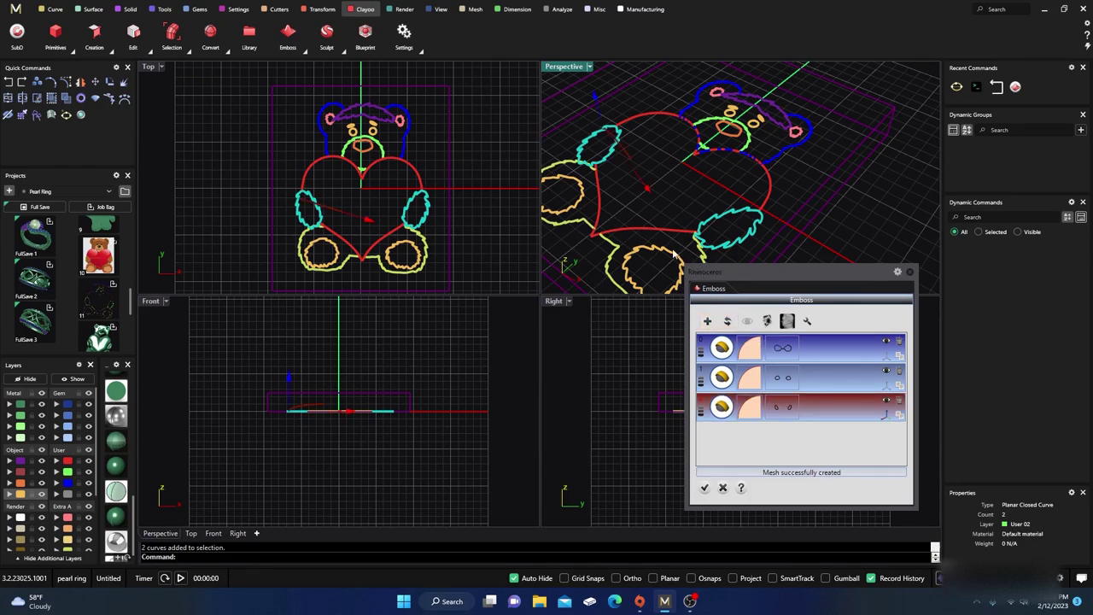
left_click(750, 413)
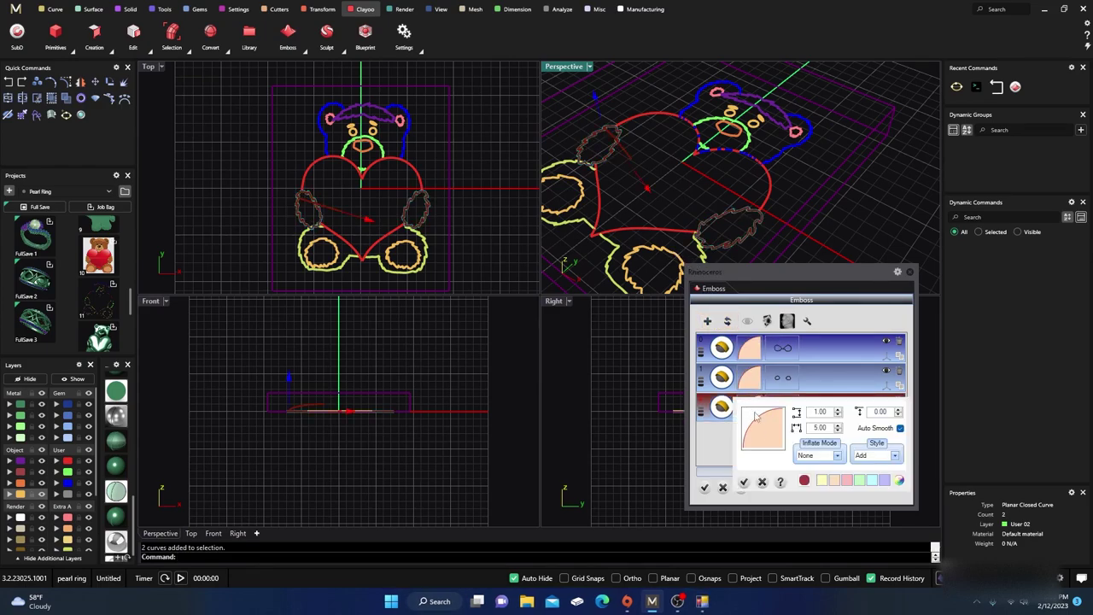
left_click(769, 437)
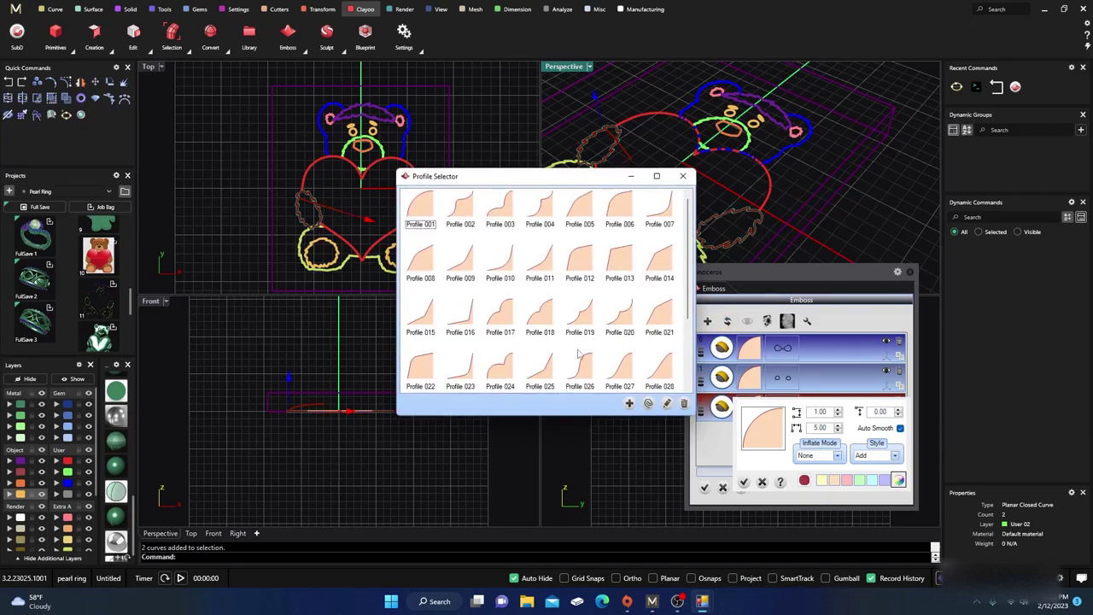
left_click(629, 403)
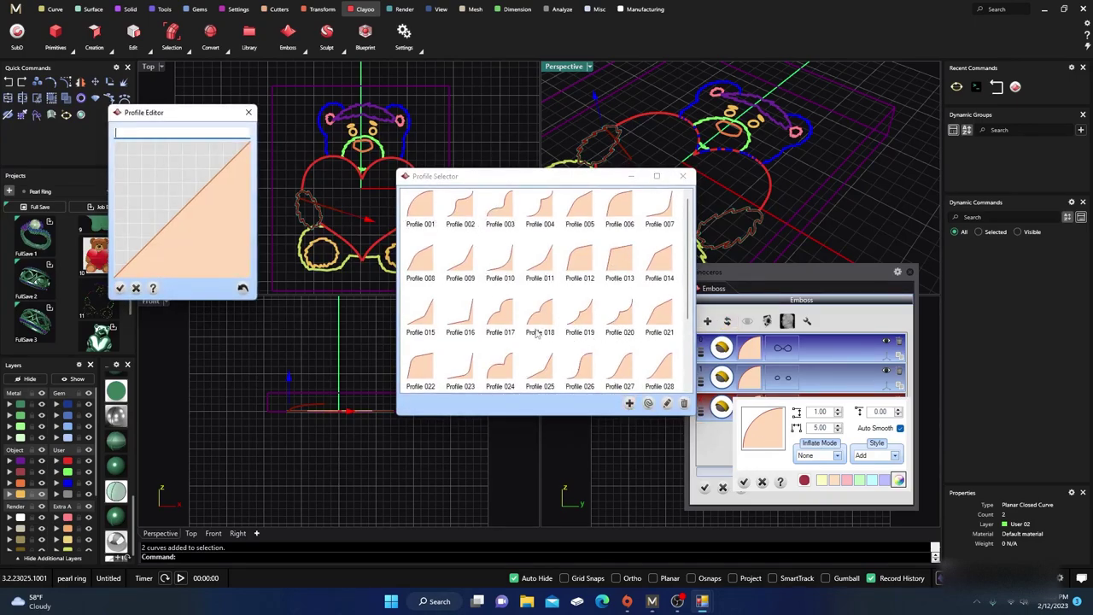
left_click_drag(201, 199, 151, 162)
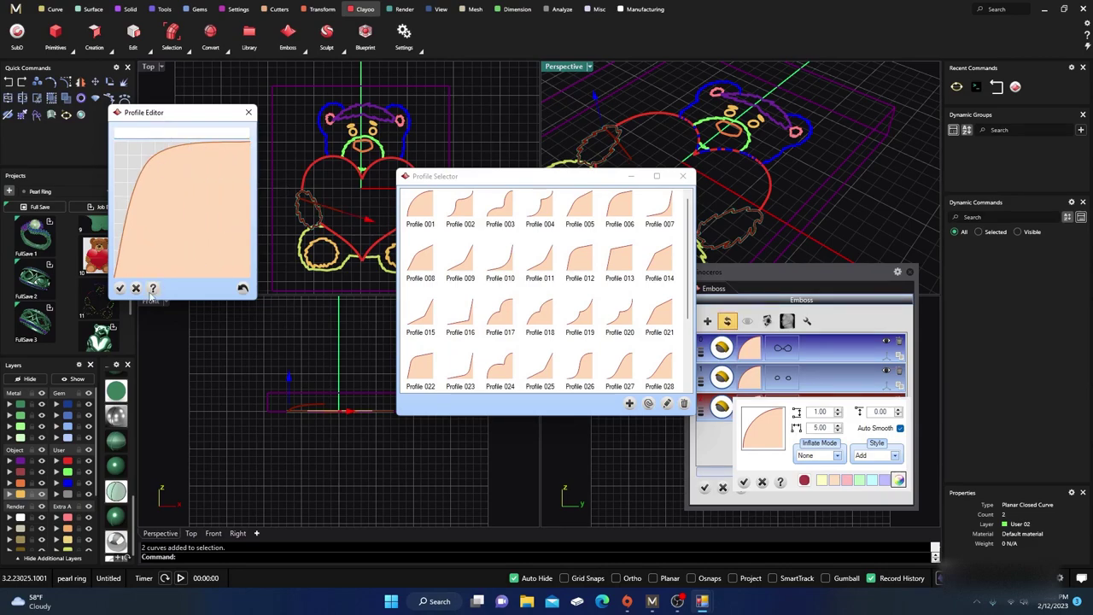
left_click(249, 112)
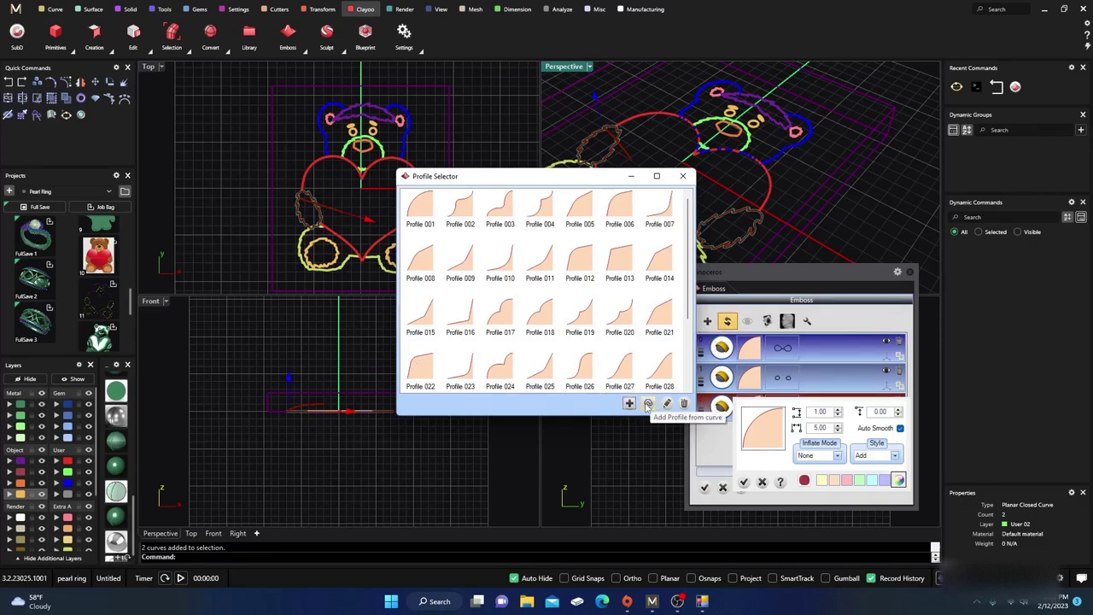
- Create a new convex custom profile with one control point, close the profile windows, and toggle Auto Smooth
left_click(629, 403)
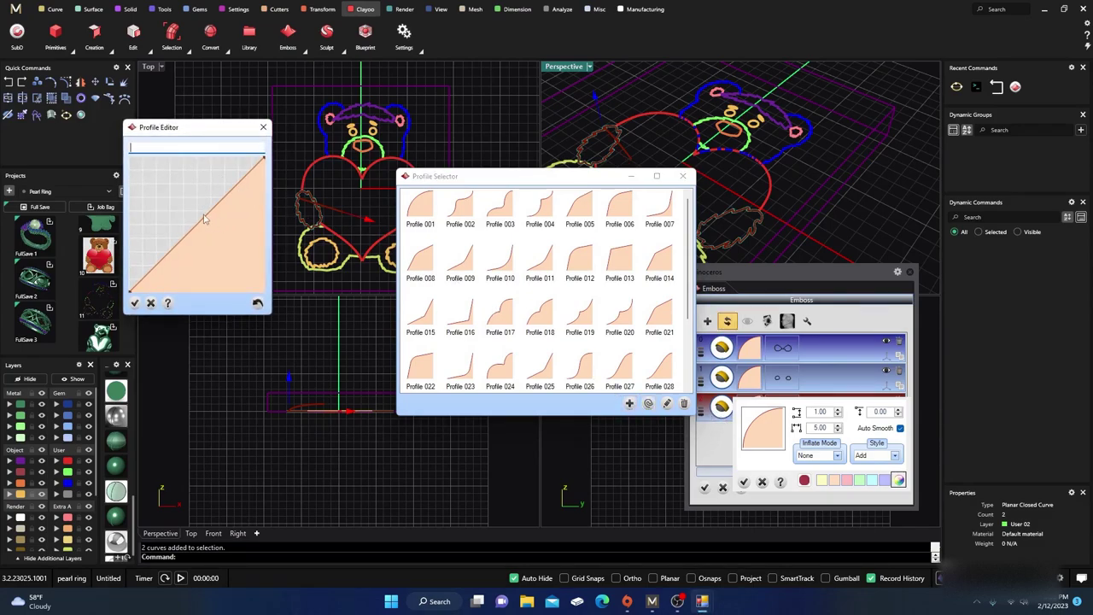
left_click(199, 221)
mouse_move(199, 221)
left_mouse_down()
mouse_move(184, 198)
mouse_move(213, 153)
mouse_move(162, 167)
mouse_move(163, 224)
mouse_move(242, 274)
mouse_move(196, 234)
left_mouse_up()
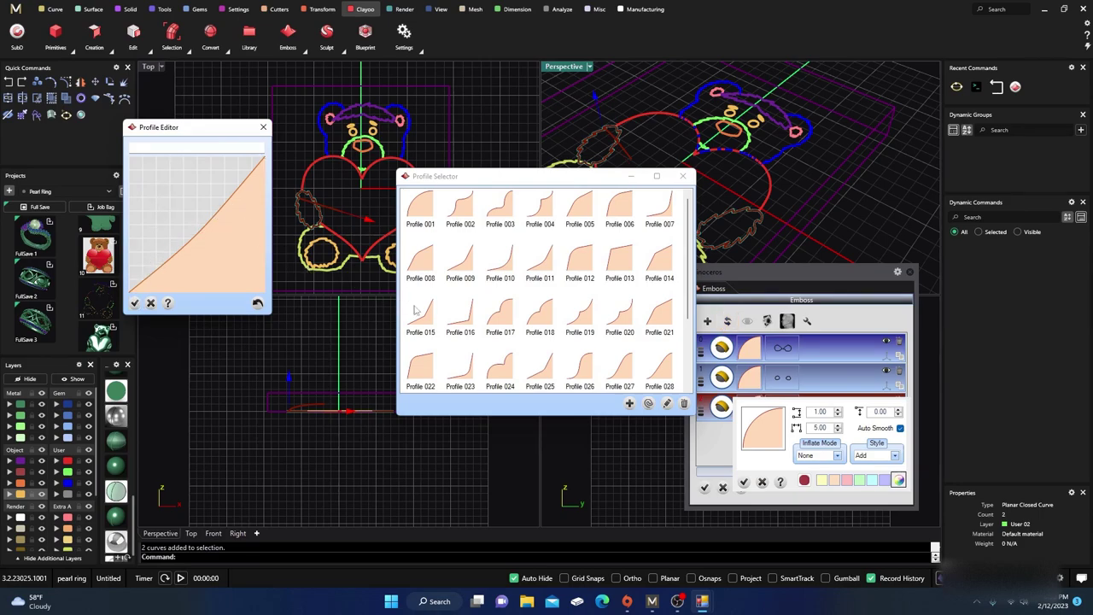
left_click(263, 129)
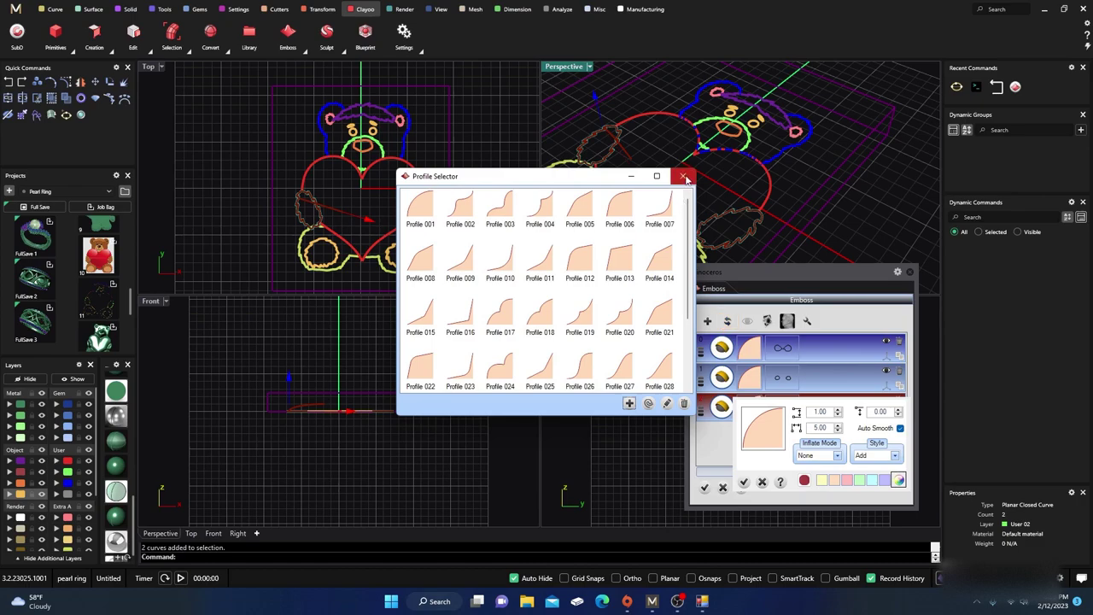
left_click(683, 175)
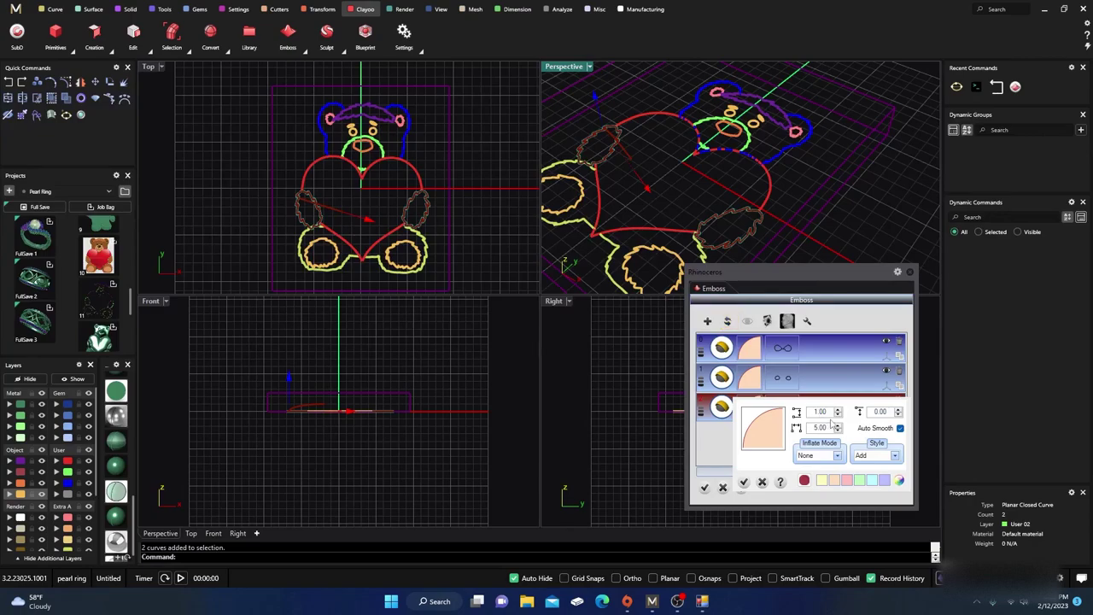
left_click(899, 428)
left_click(899, 428)
left_click(837, 455)
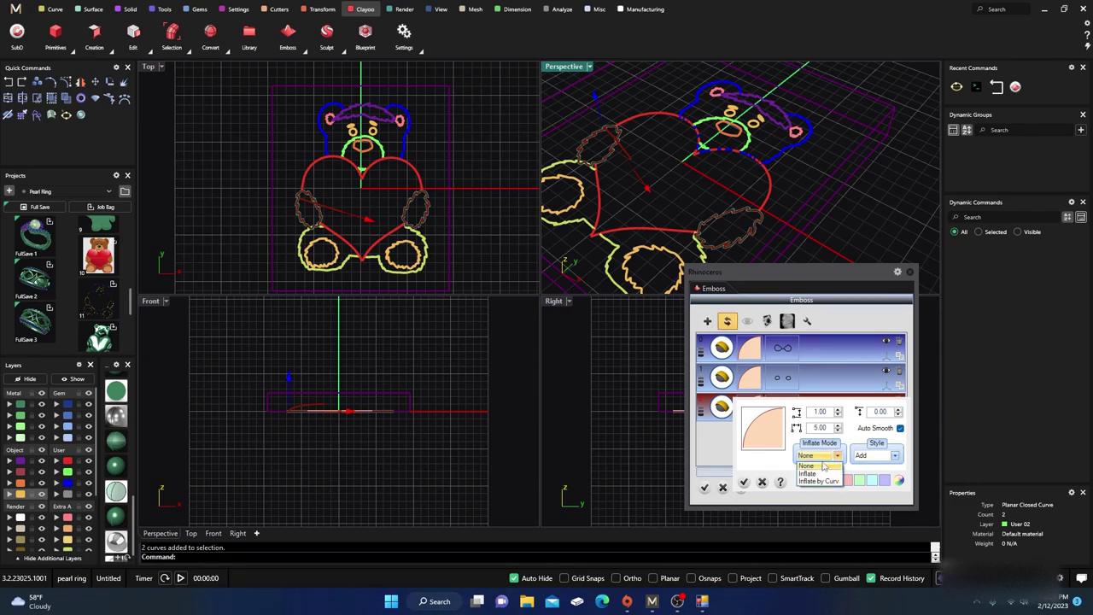
left_click(767, 467)
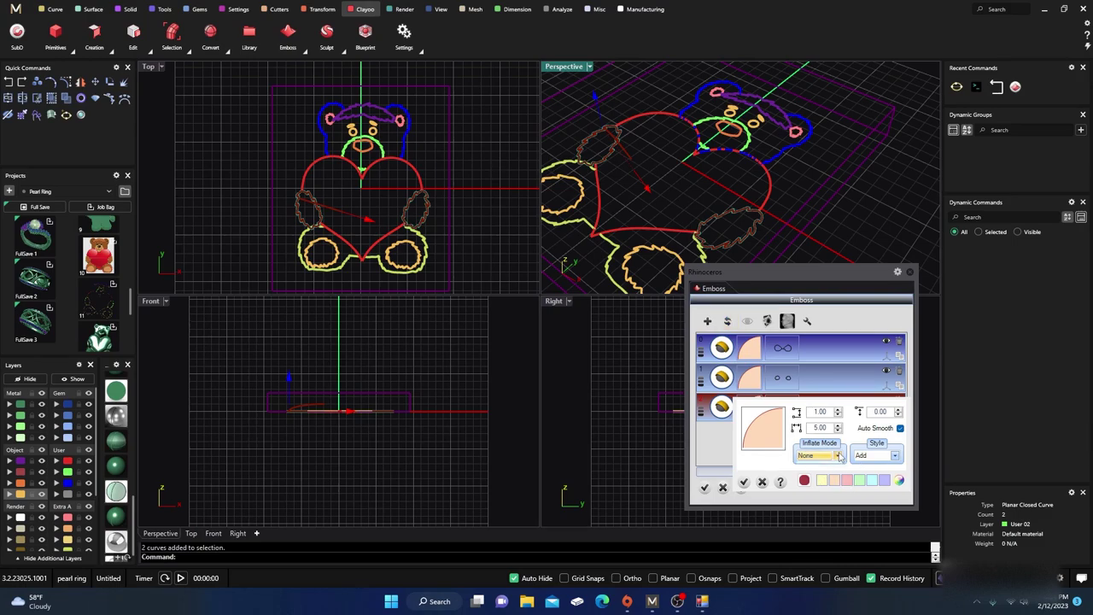
left_click(820, 455)
left_click(821, 460)
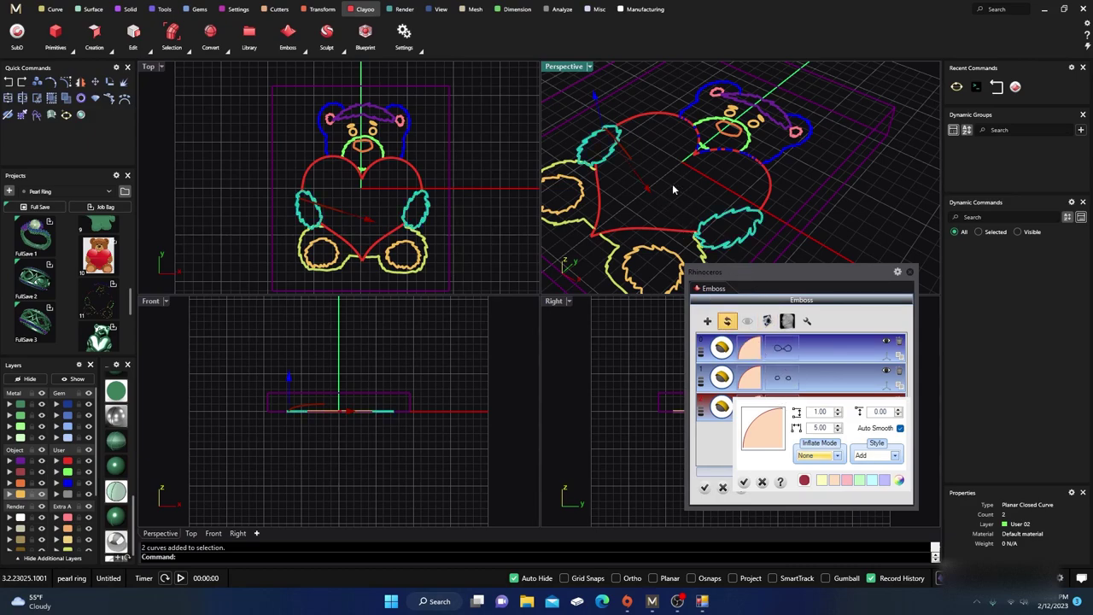
right_click_drag(672, 184, 701, 197)
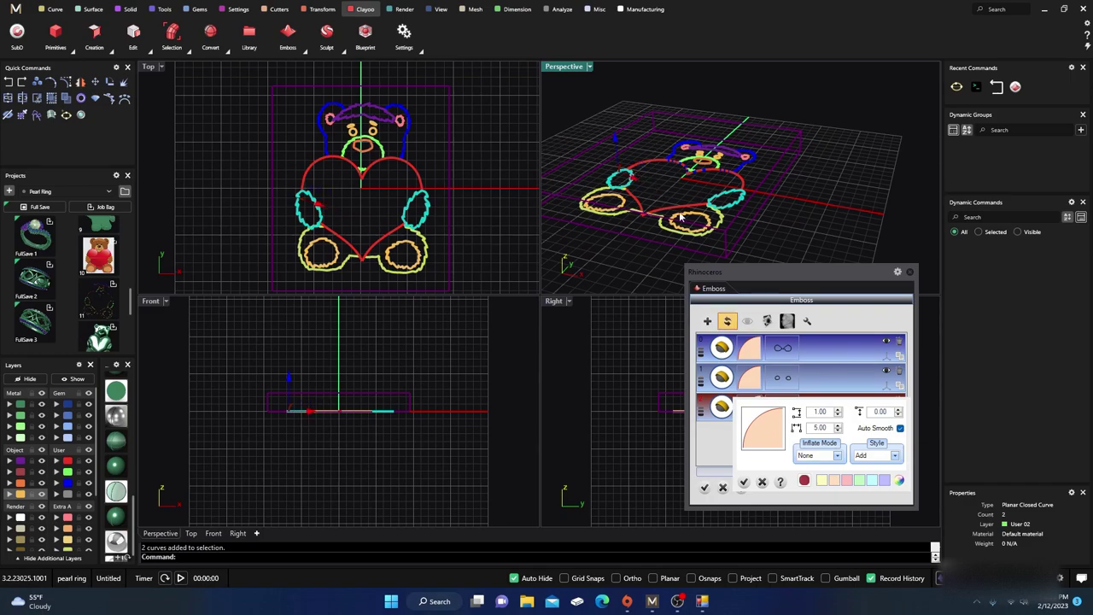
- Apply the Emboss operation and rebuild the relief meshes, inspecting the raised foot domes with paw pads
left_click(726, 320)
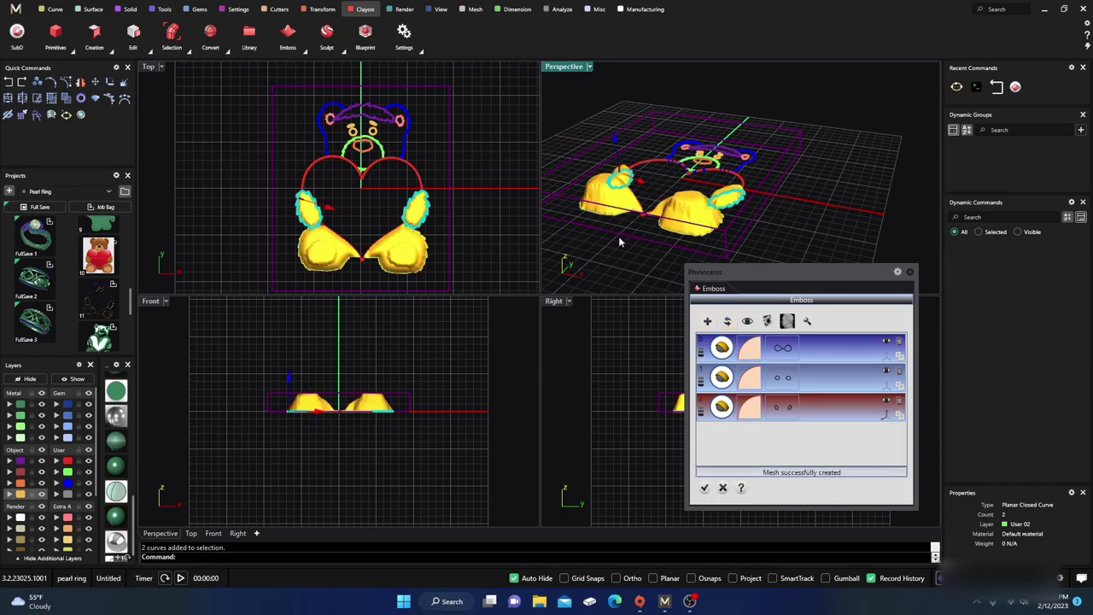
scroll(620, 241, "up", 5)
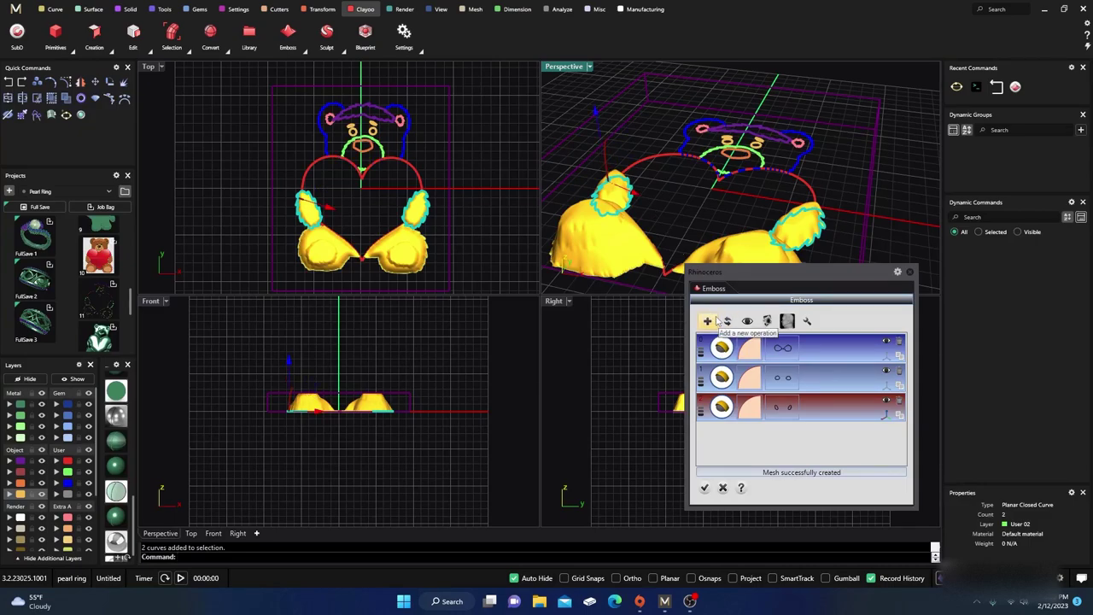
left_click(787, 321)
right_click_drag(665, 237, 609, 157)
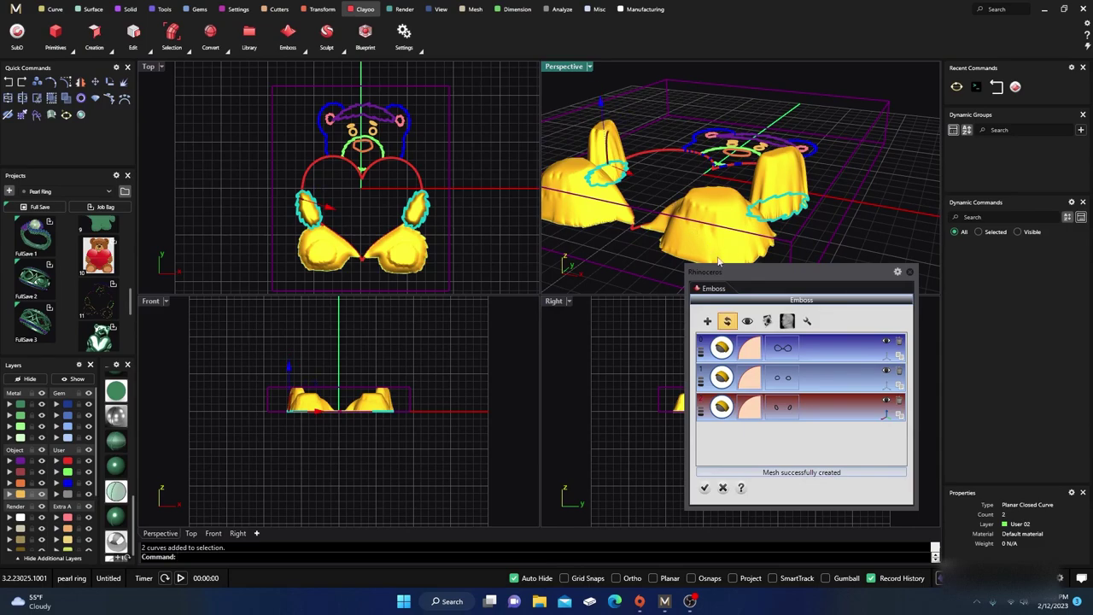
left_click(727, 321)
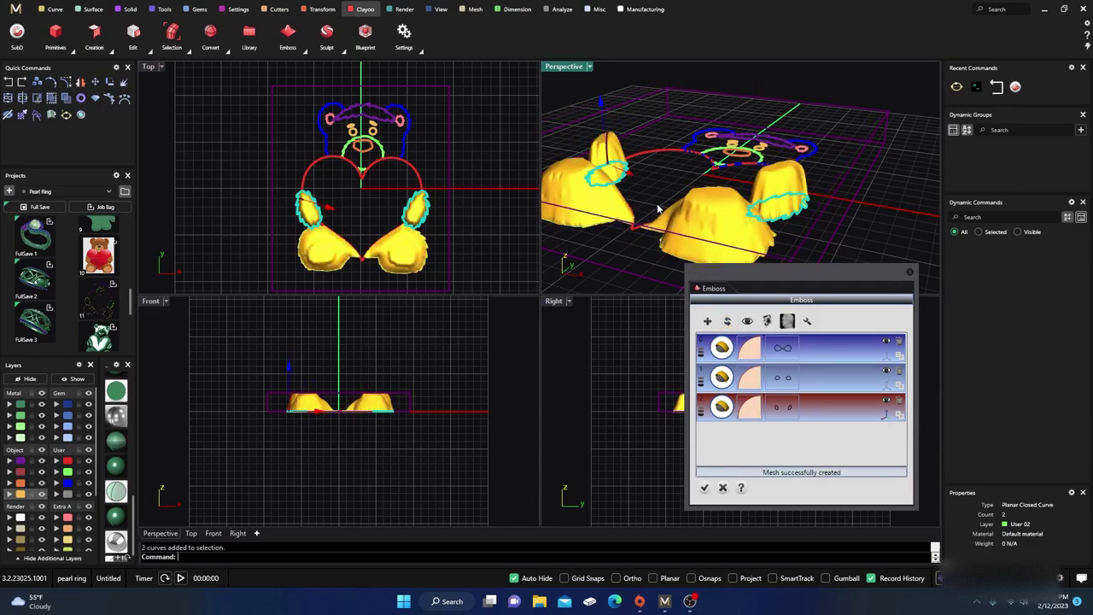
right_click_drag(656, 207, 722, 218)
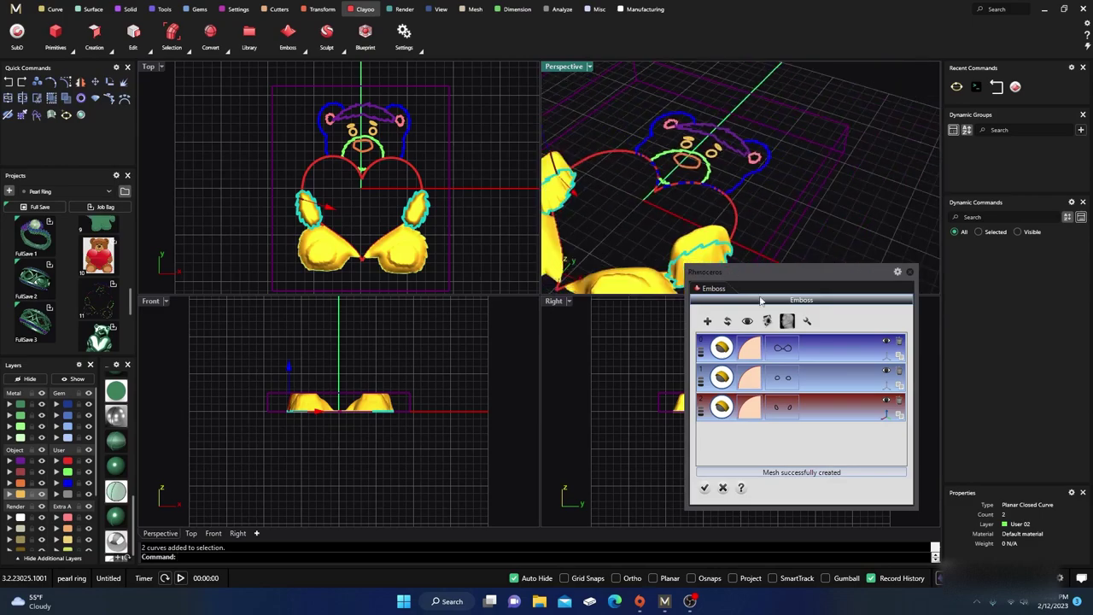
- Add the bear's head outline curve as a fourth emboss operation and update the preview
left_click(886, 415)
left_click(744, 185)
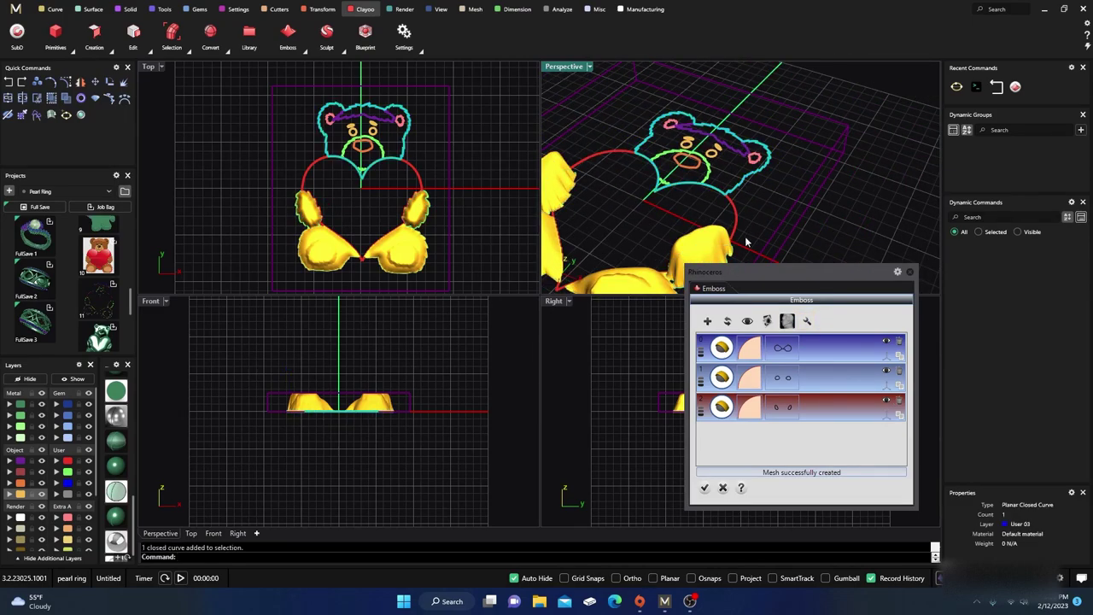
left_click(725, 322)
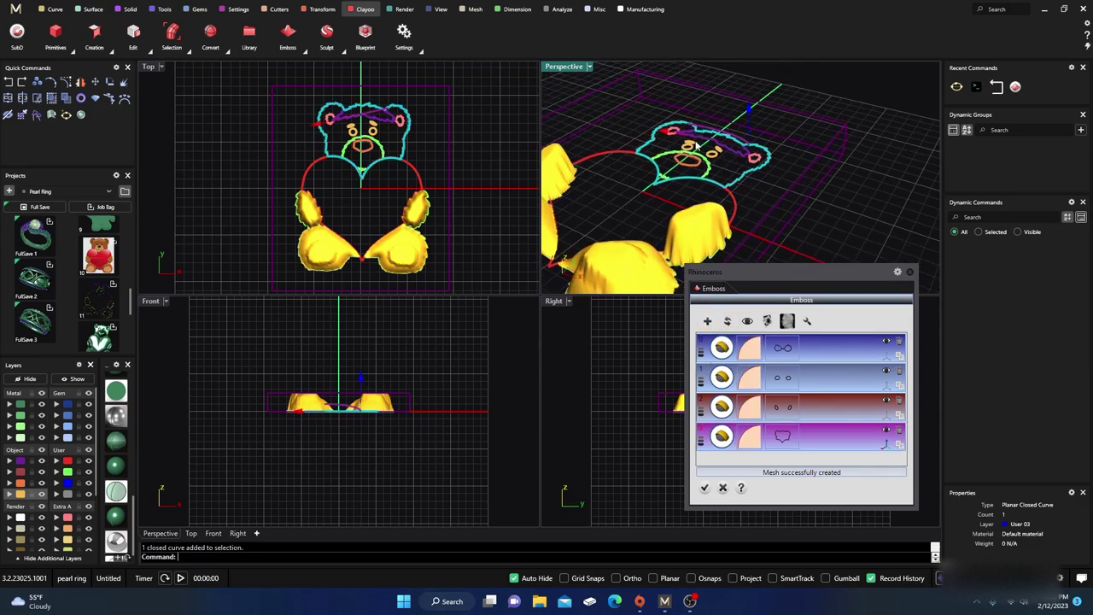
scroll(707, 154, "up", 4)
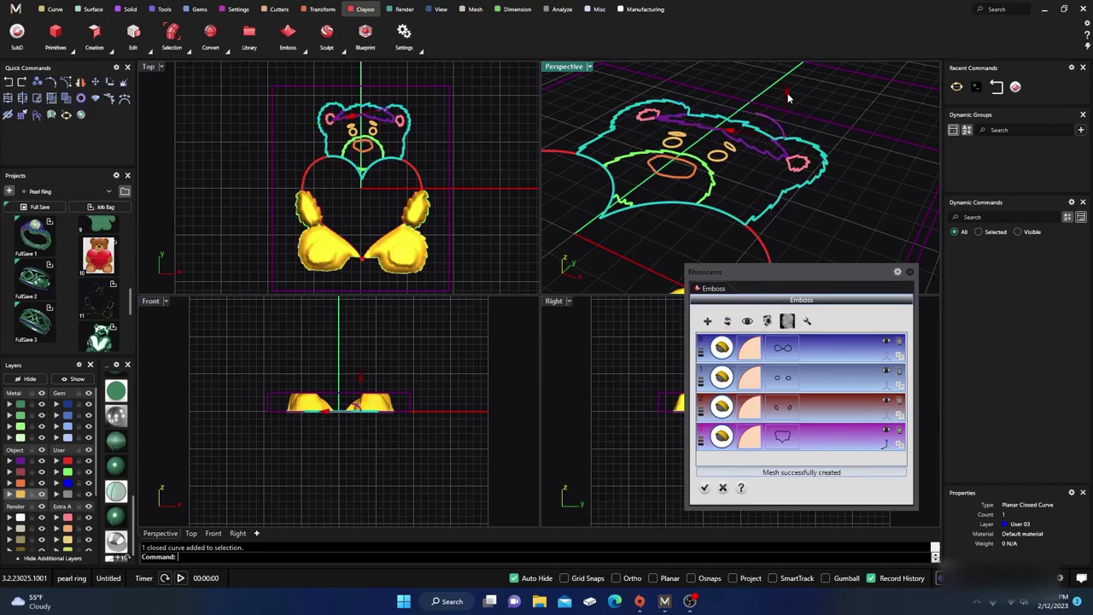
left_click(726, 320)
mouse_move(649, 205)
right_mouse_down()
mouse_move(671, 231)
mouse_move(650, 220)
right_mouse_up()
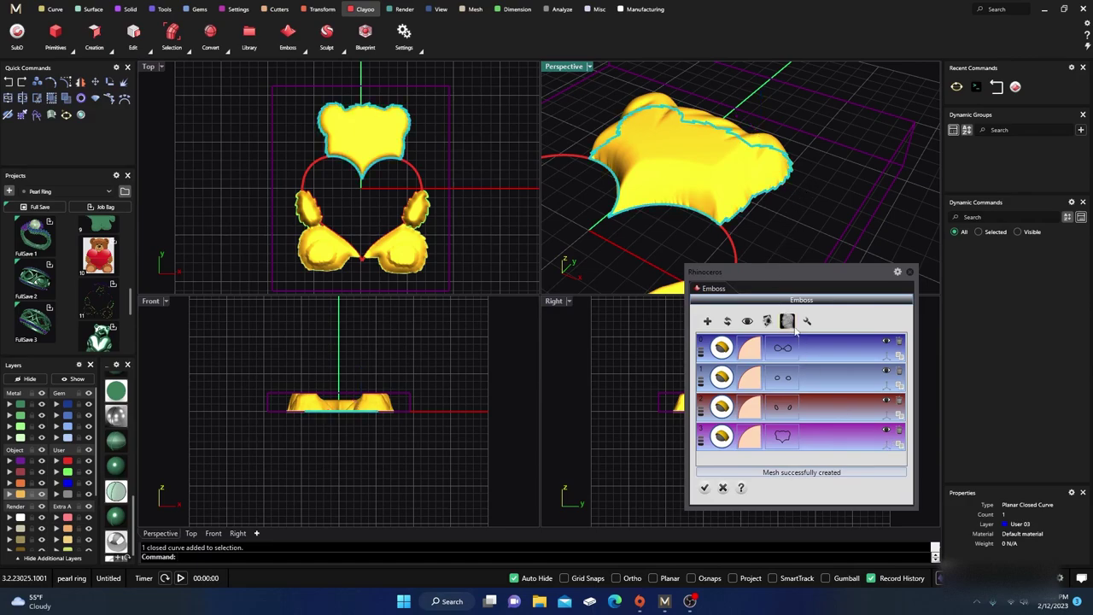
- Hide the relief meshes and select the bear's nose curve
scroll(642, 165, "down", 5)
right_click_drag(642, 166, 646, 185)
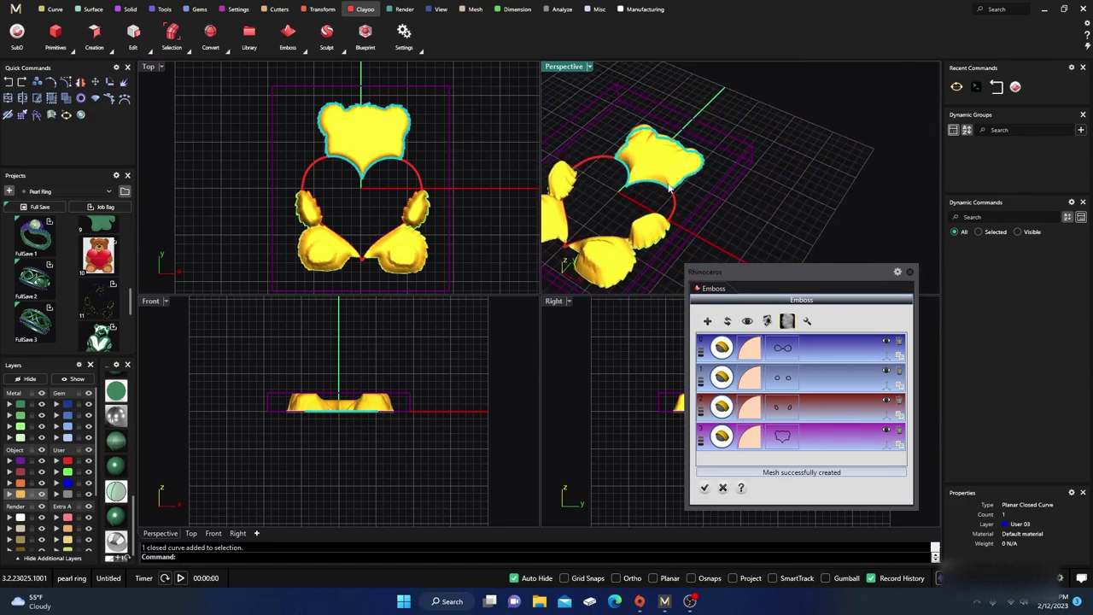
left_click(748, 321)
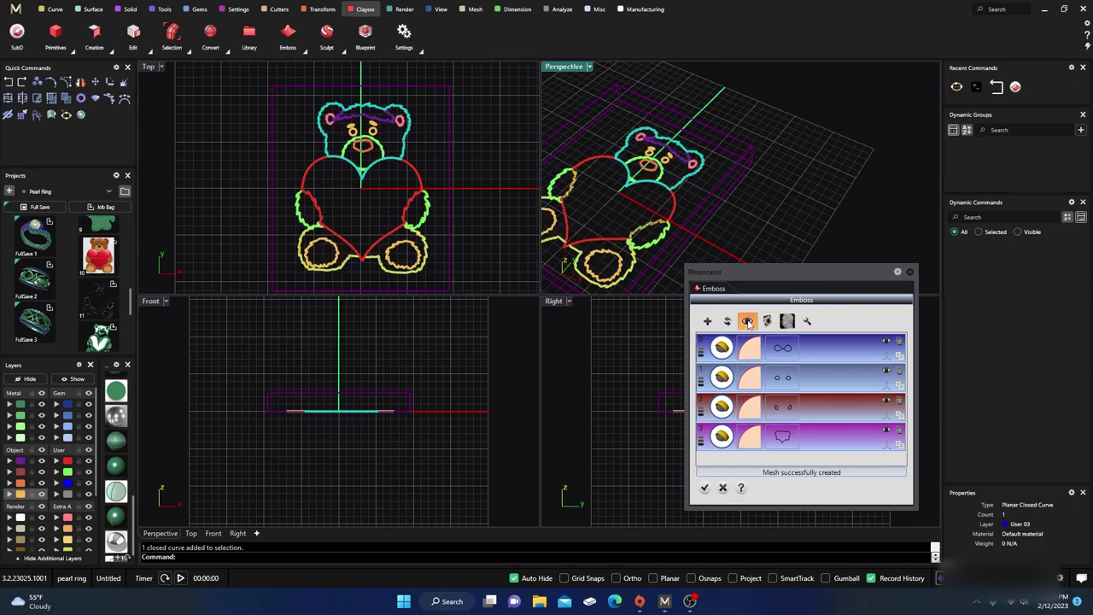
scroll(651, 181, "up", 3)
left_click(652, 166)
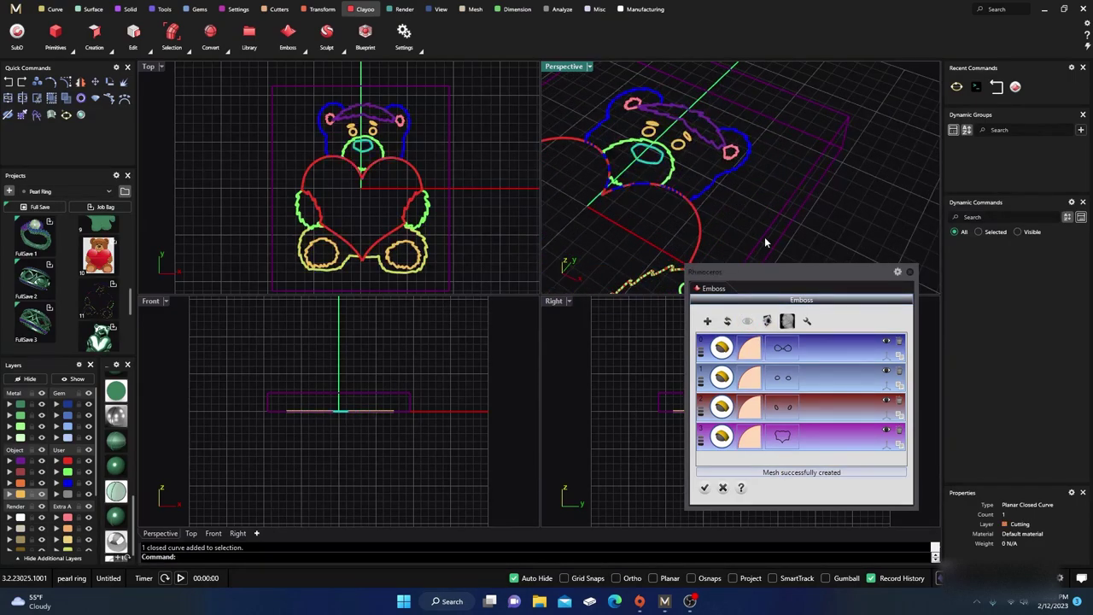
- Add the nose curve as a fifth emboss operation, rebuild the meshes, and toggle the preview to show the puffy head
left_click(707, 321)
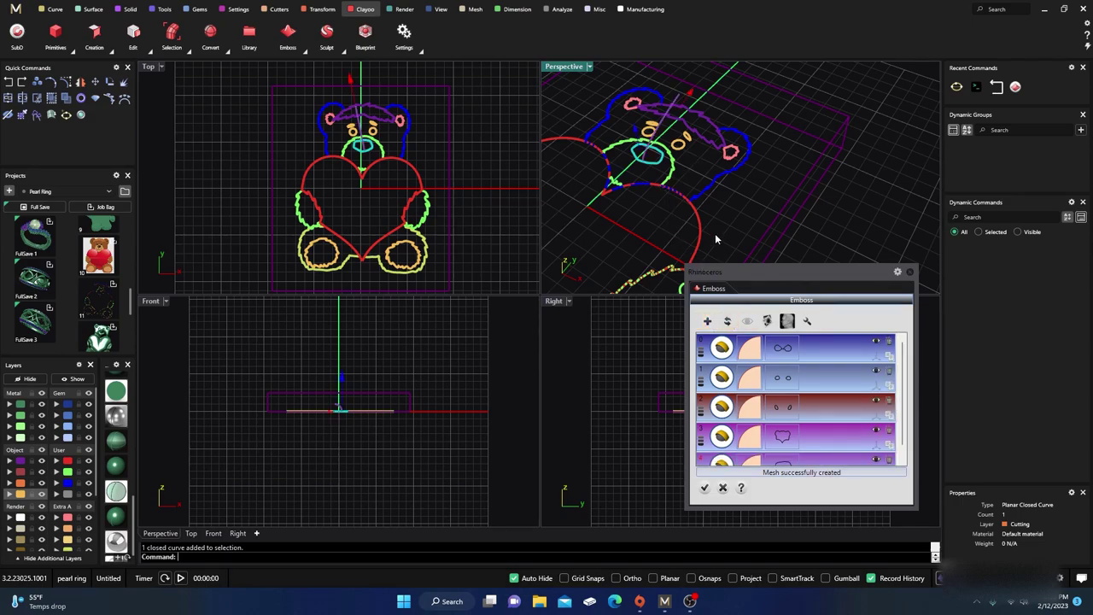
right_click_drag(715, 240, 715, 147)
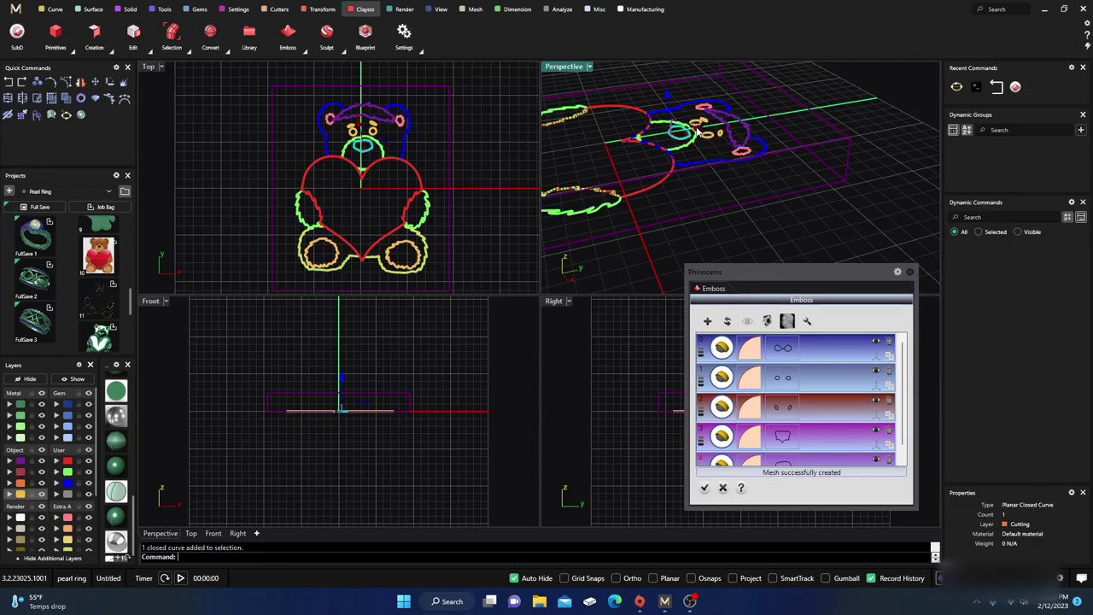
left_click(727, 321)
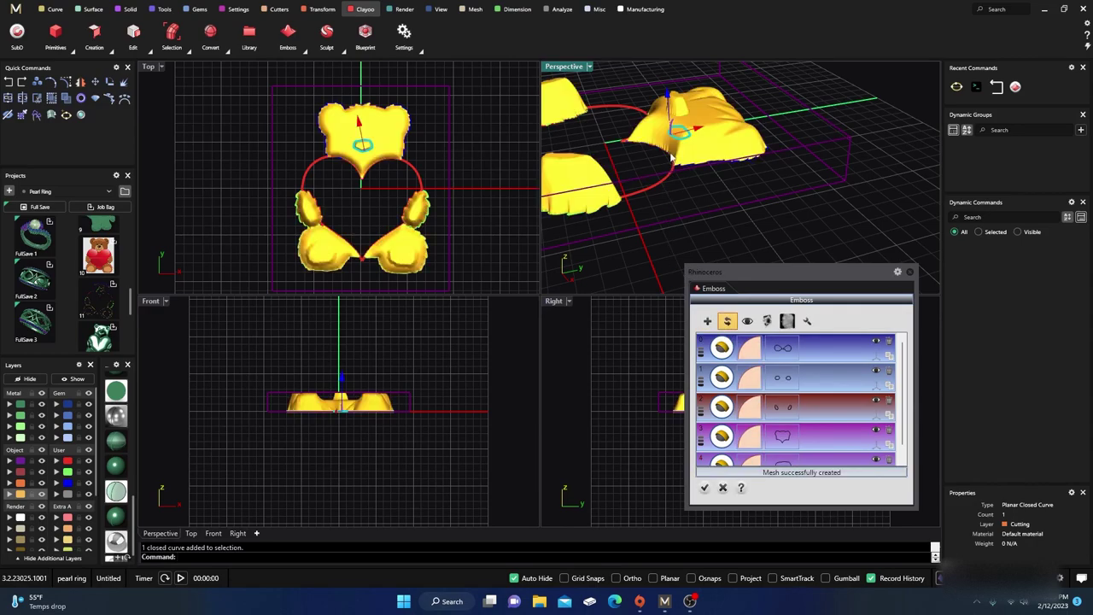
right_click_drag(706, 215, 747, 218)
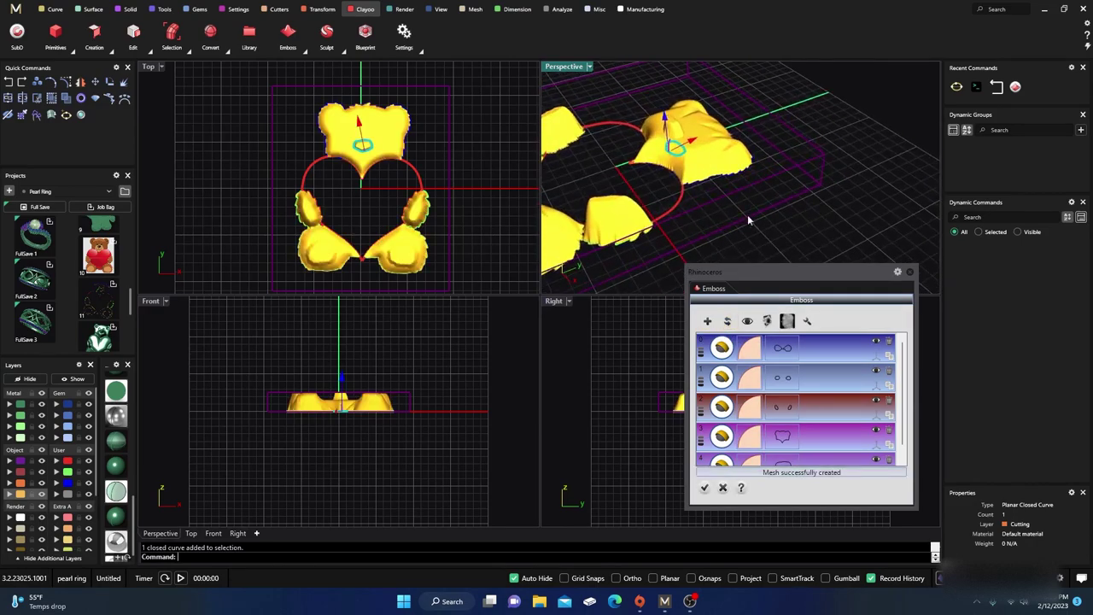
left_click(764, 319)
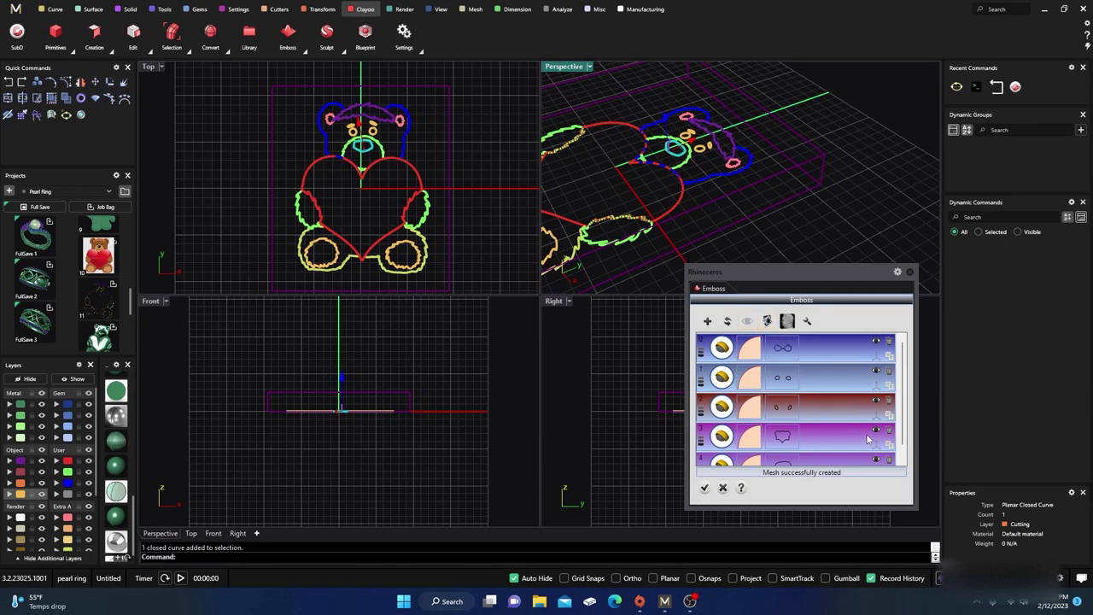
scroll(868, 439, "down", 1)
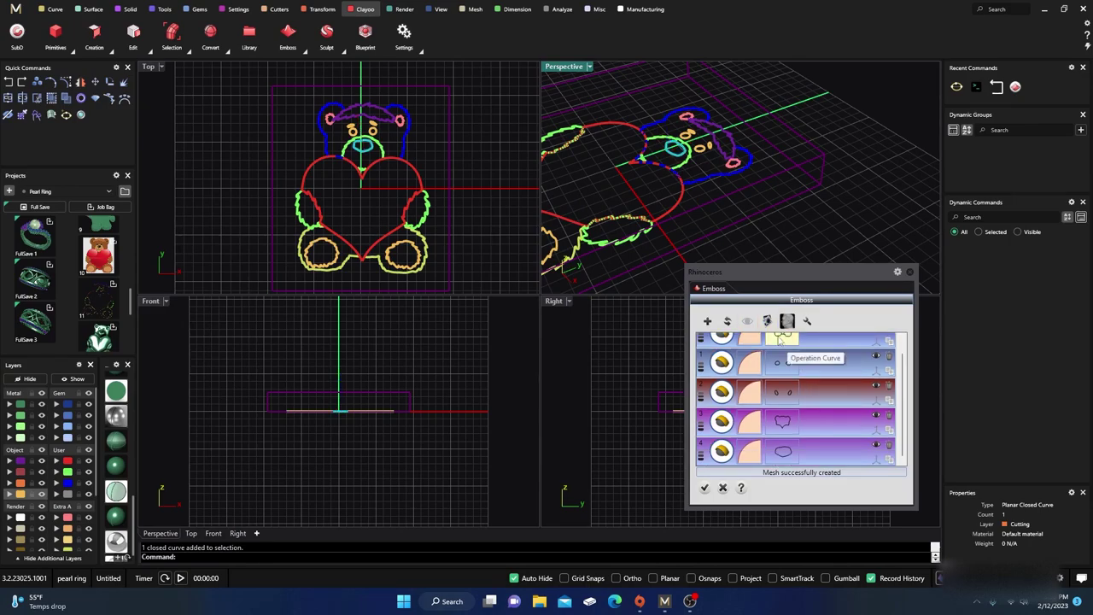
right_click_drag(688, 182, 685, 167)
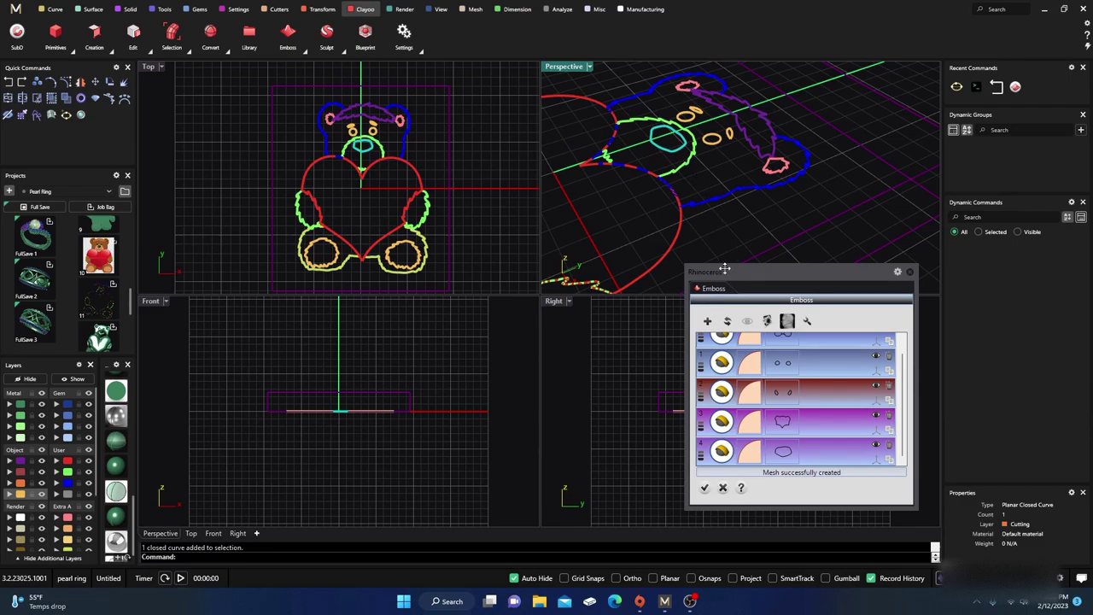
left_click(748, 320)
left_click(748, 321)
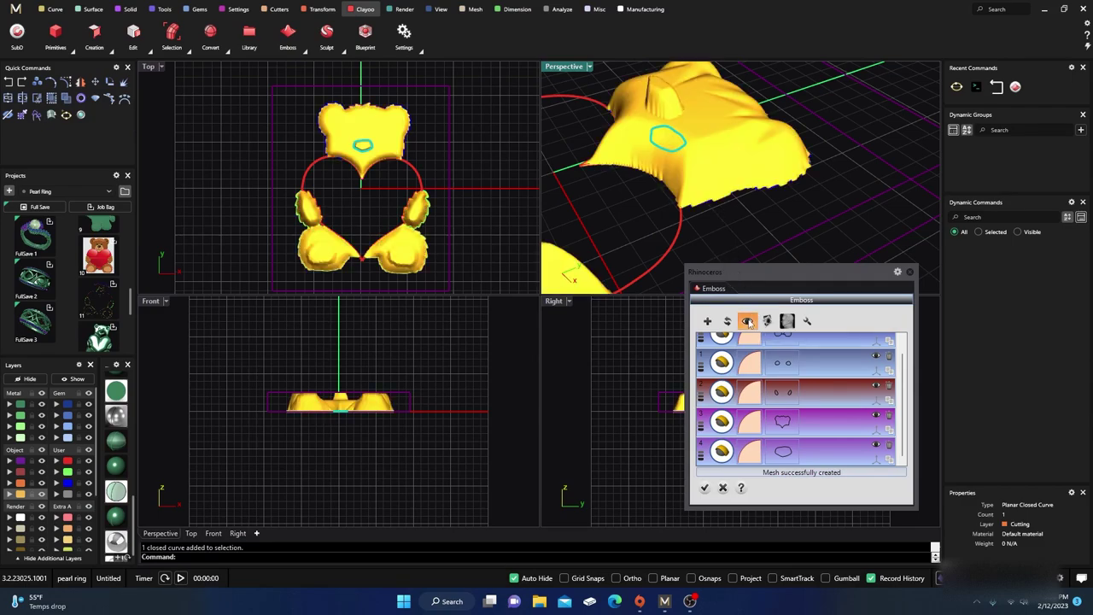
- Add the cyan face curve as an emboss layer, refresh the relief, then hide the meshes
left_click(686, 168)
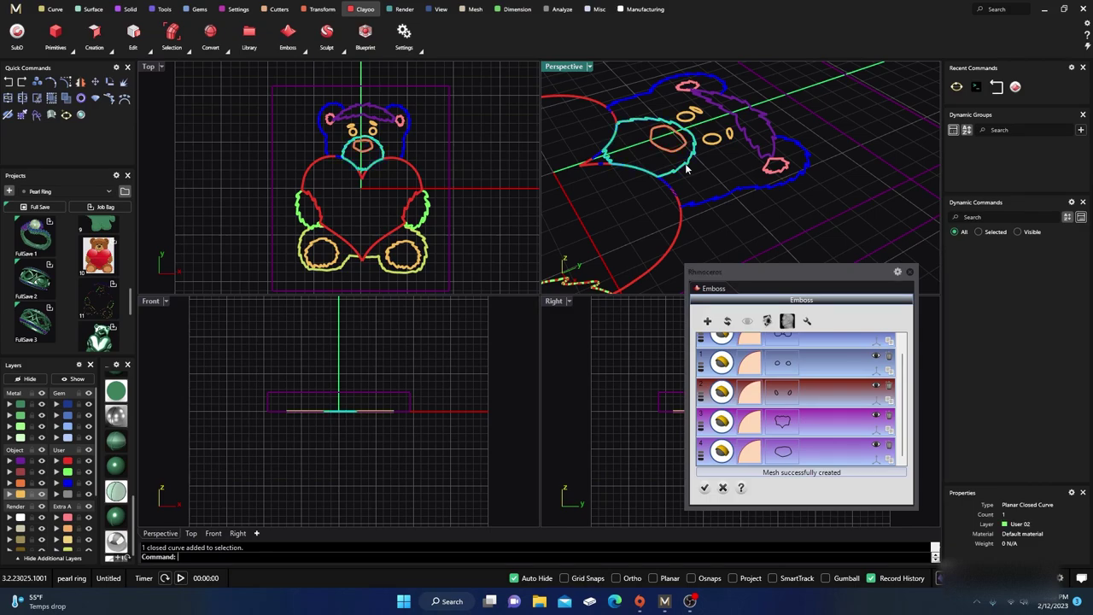
left_click(706, 321)
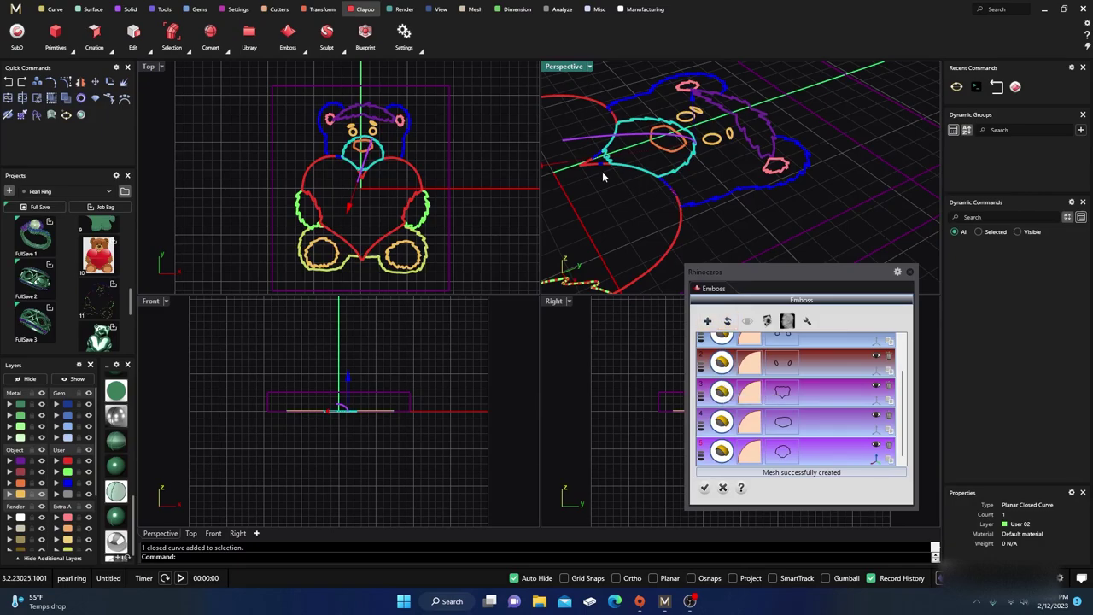
right_click_drag(602, 170, 646, 162)
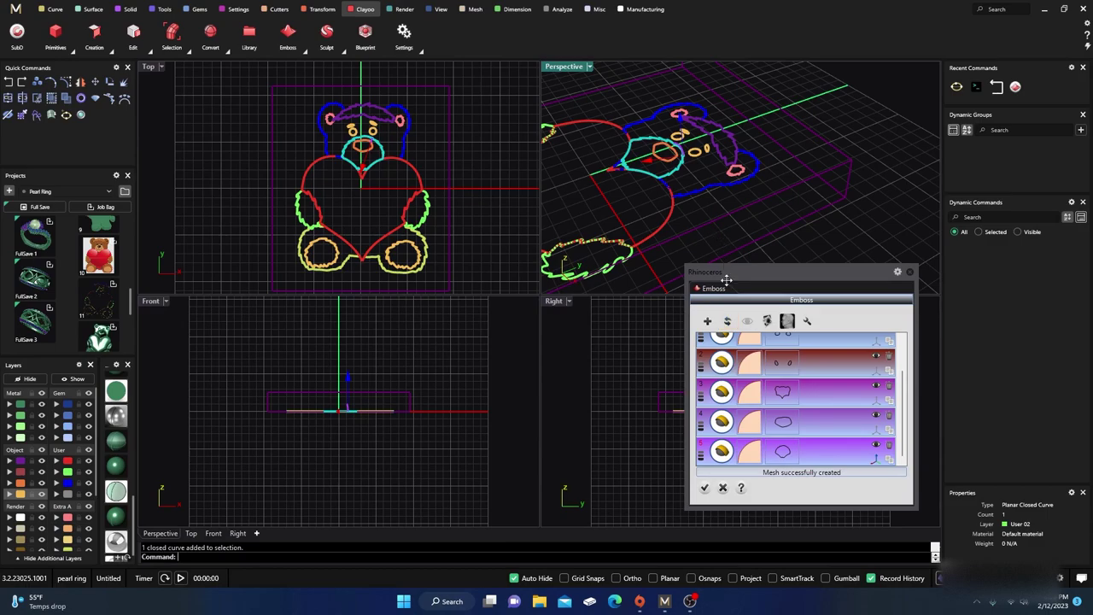
left_click(726, 320)
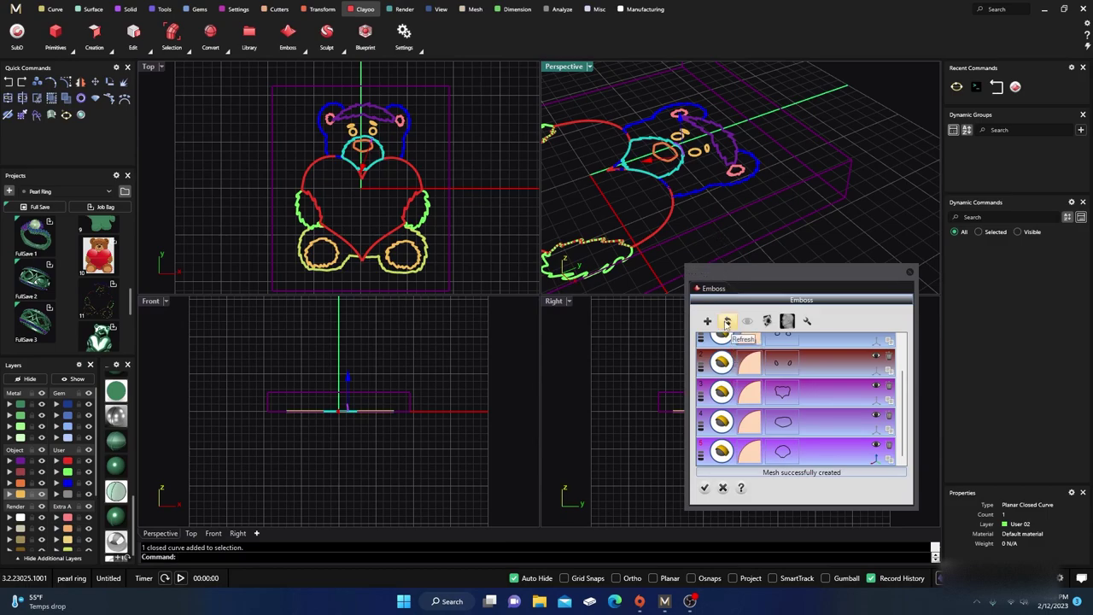
scroll(683, 130, "up", 5)
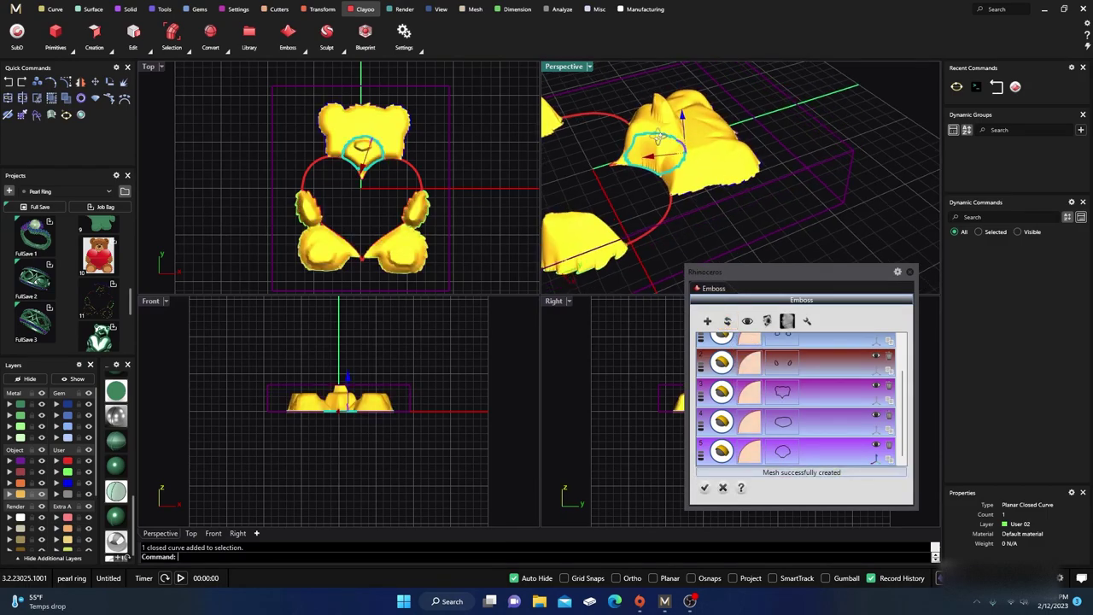
right_click_drag(685, 126, 717, 207)
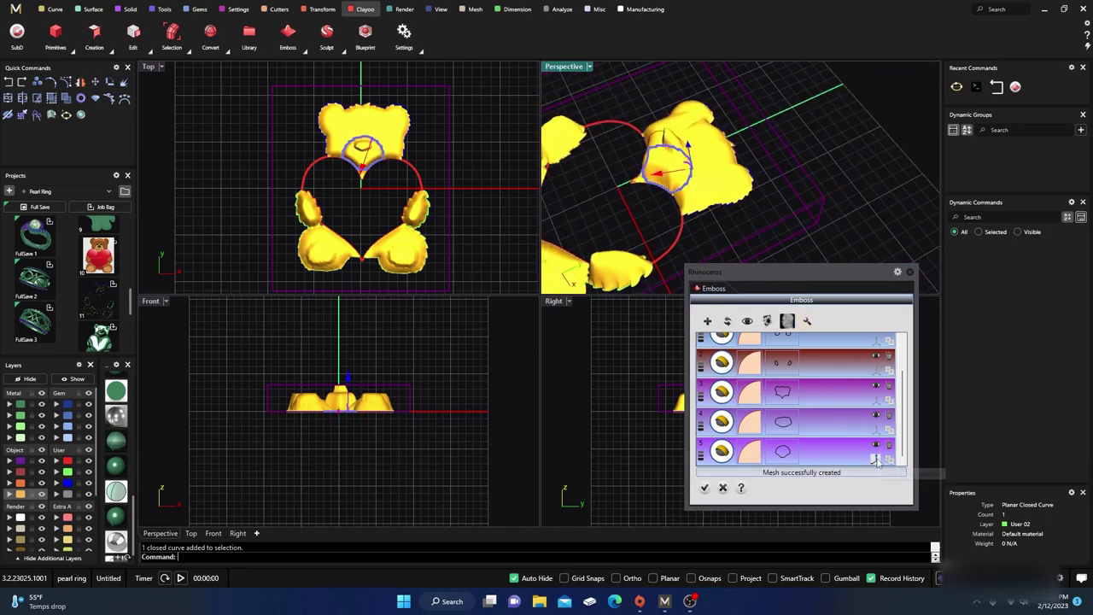
left_click(748, 321)
scroll(680, 169, "up", 3)
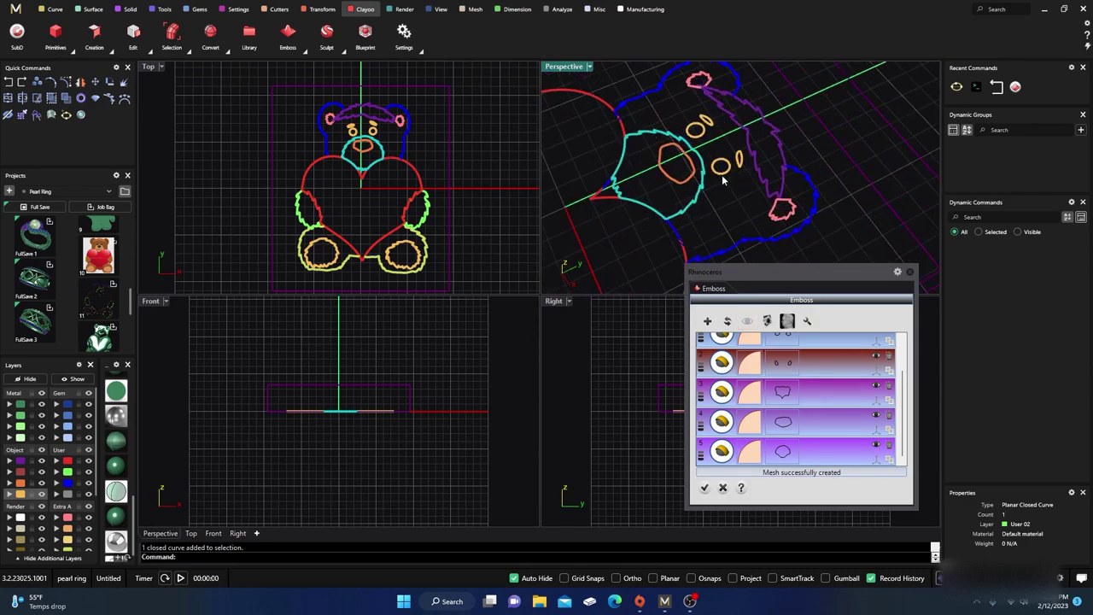
- Pick the fur curve on the head, add it as a sixth emboss layer, and rebuild the relief
left_click(782, 152)
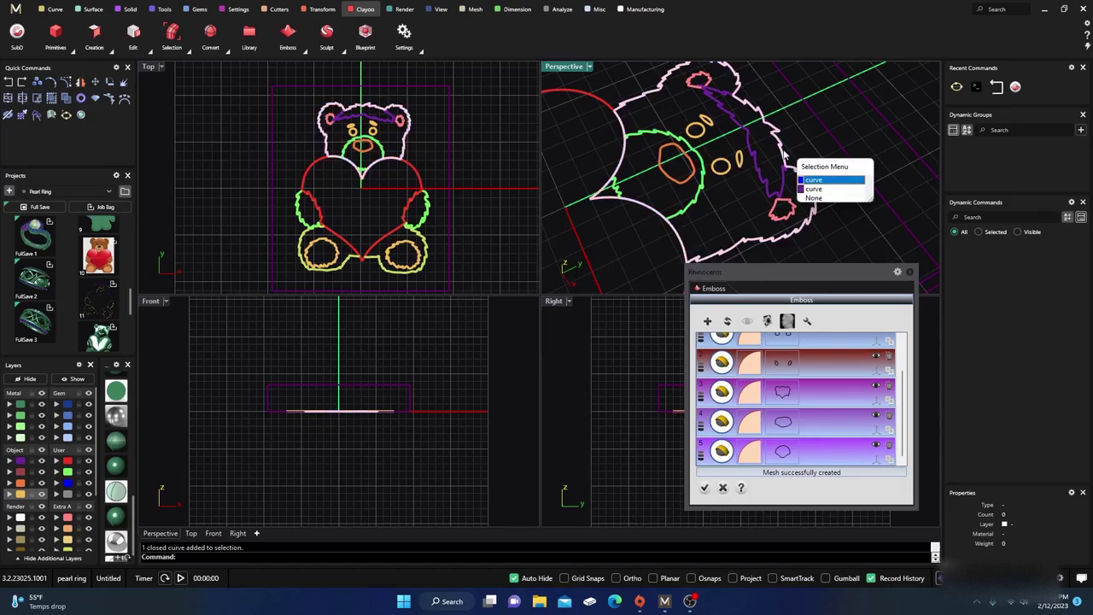
left_click(815, 189)
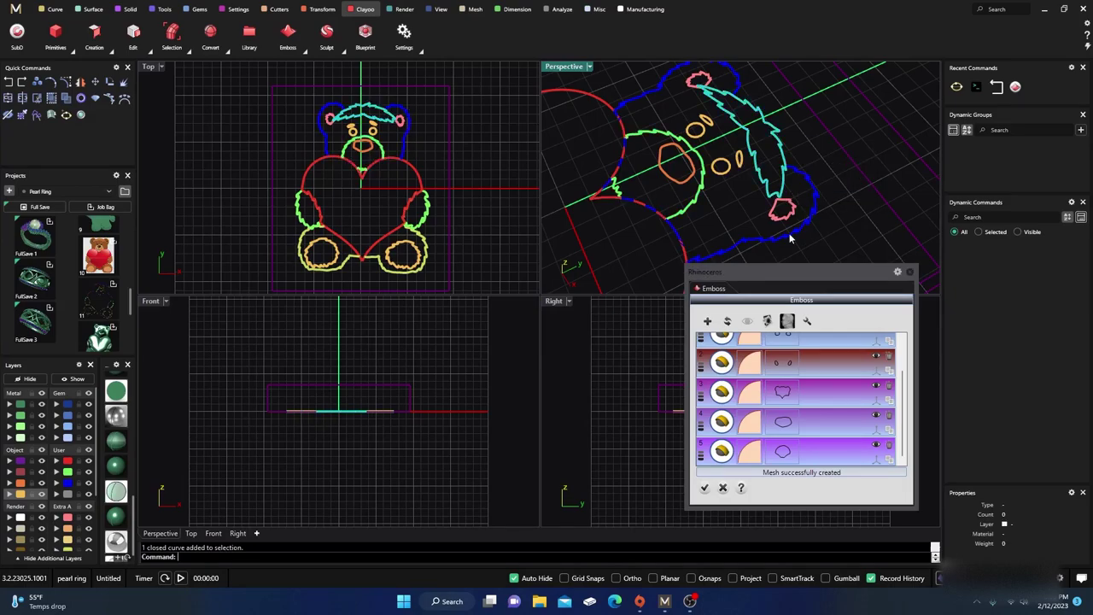
left_click(725, 322)
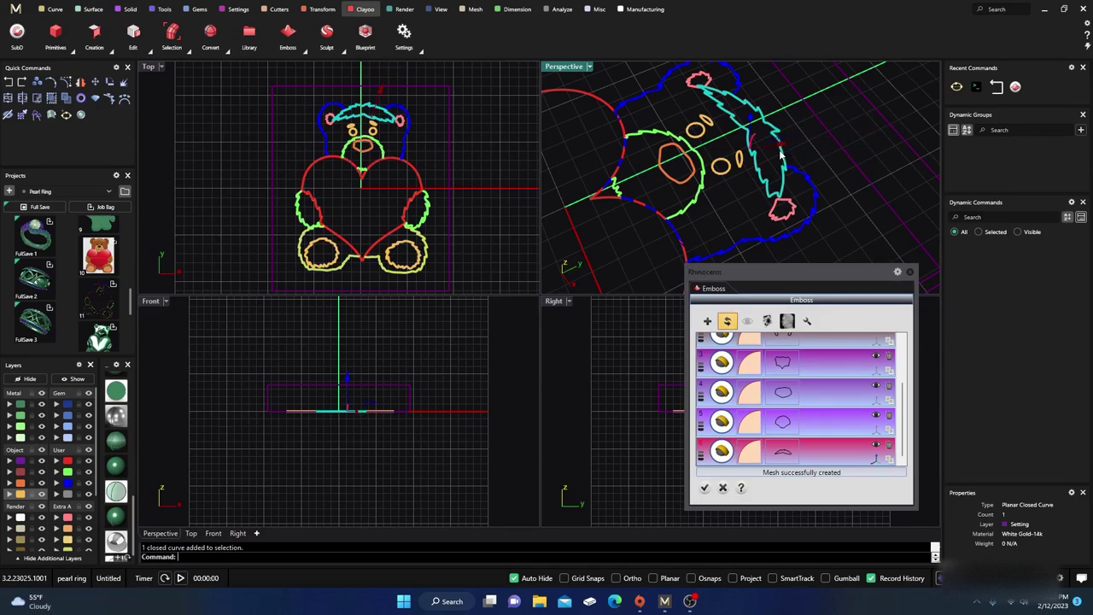
left_click(725, 331)
right_click_drag(668, 245, 636, 160)
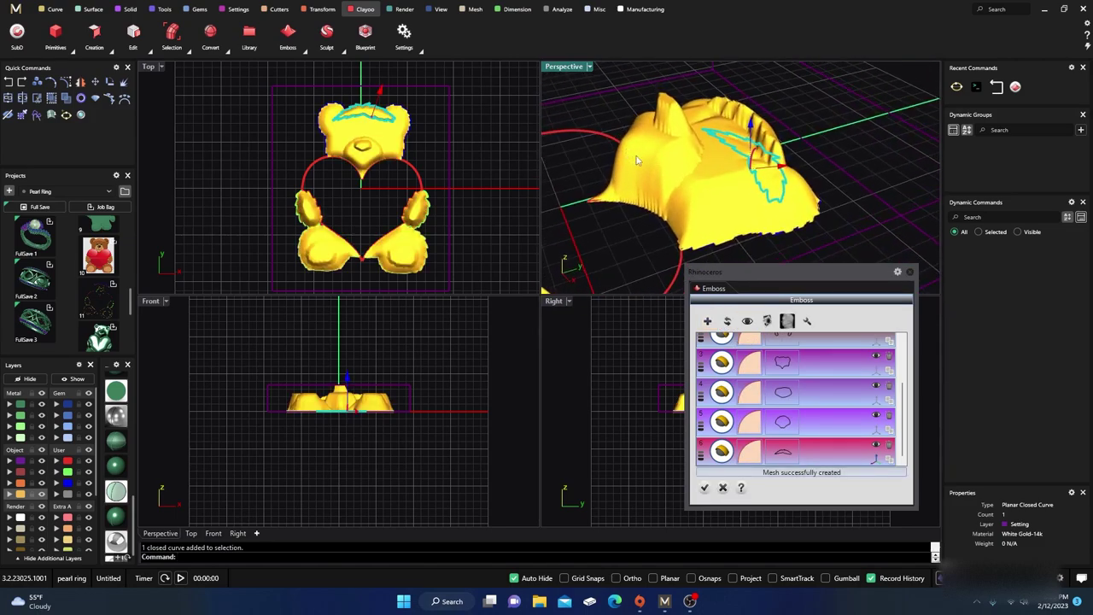
- Select the two eye ellipses and add them as a new emboss layer
left_click(747, 320)
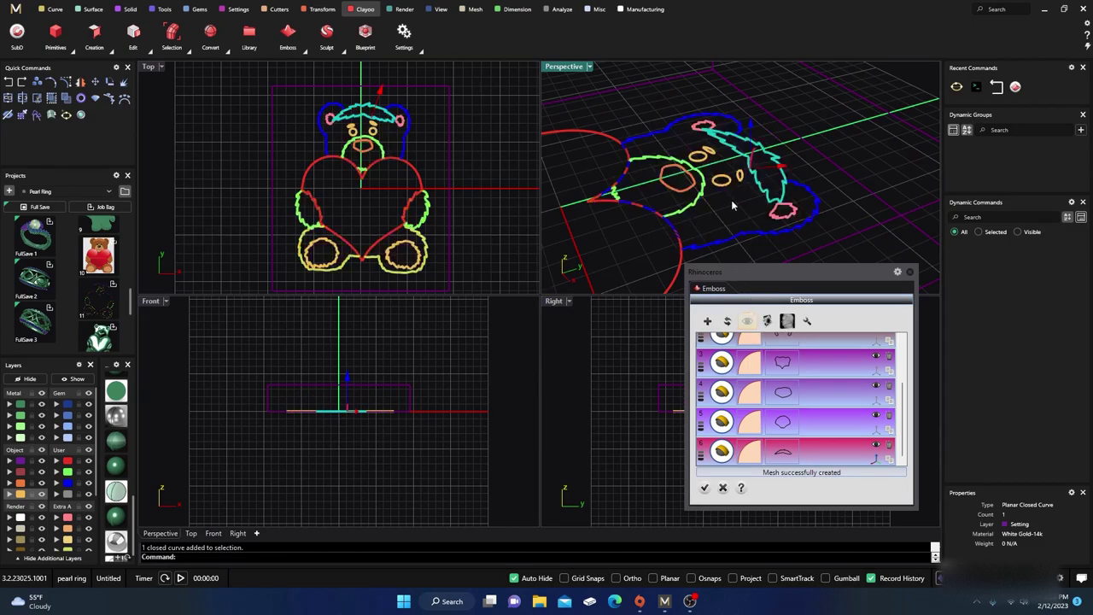
scroll(721, 197, "up", 2)
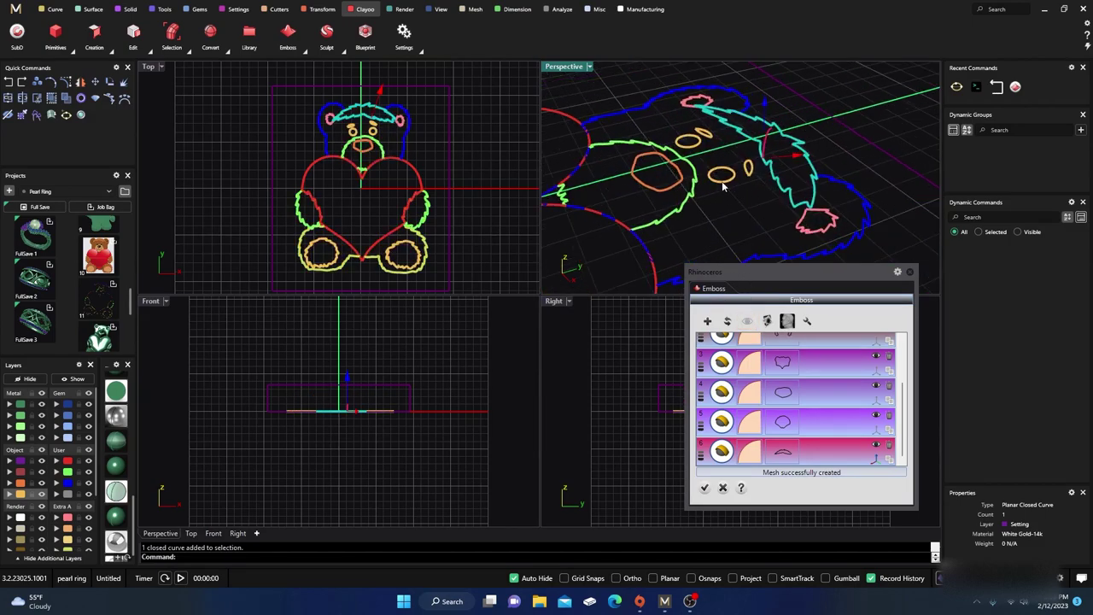
left_click(722, 186)
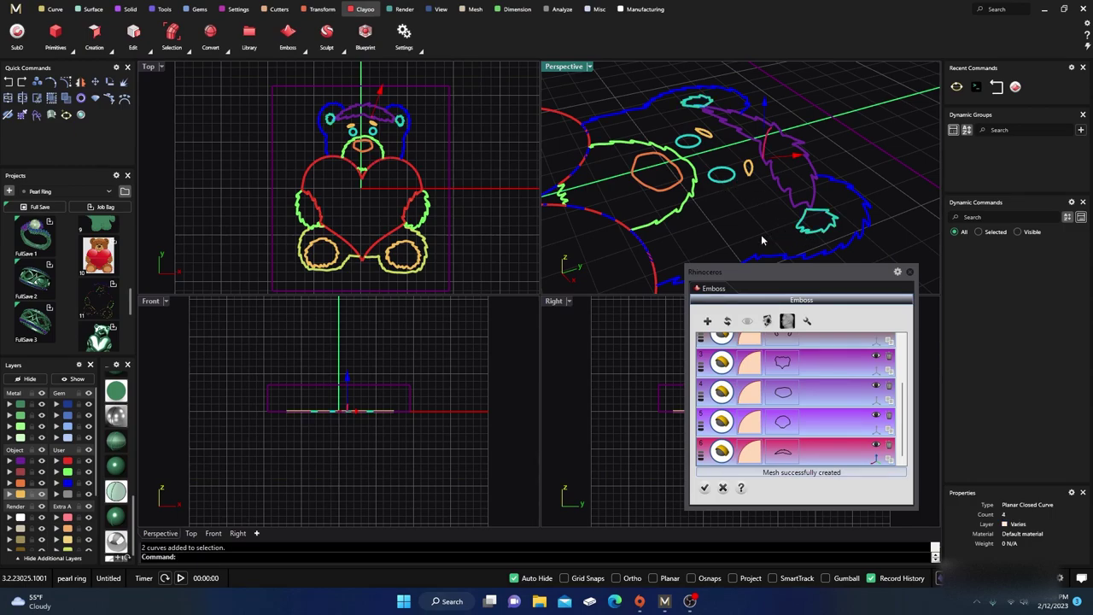
left_click(727, 321)
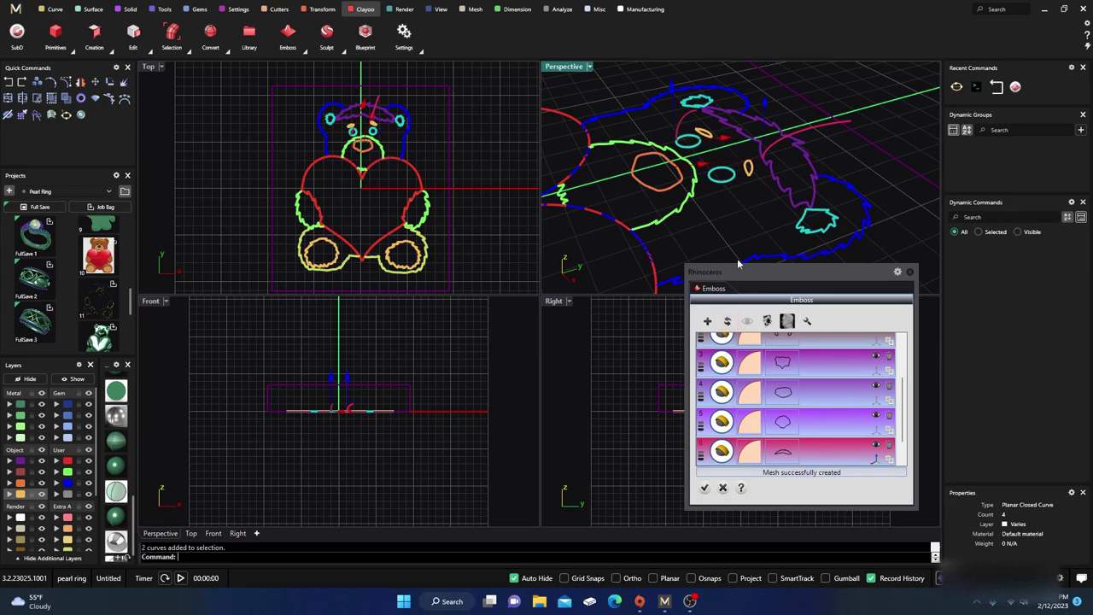
- Set the eye layer's style to Subtract and rebuild the relief with recessed eyes
scroll(736, 389, "down", 1)
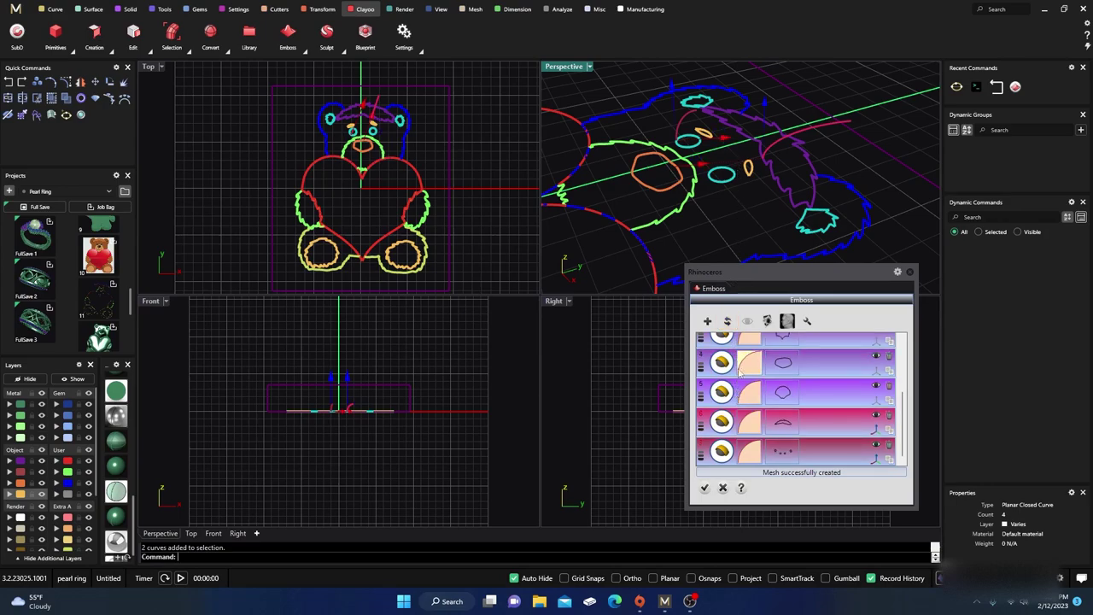
left_click(749, 456)
left_click(894, 455)
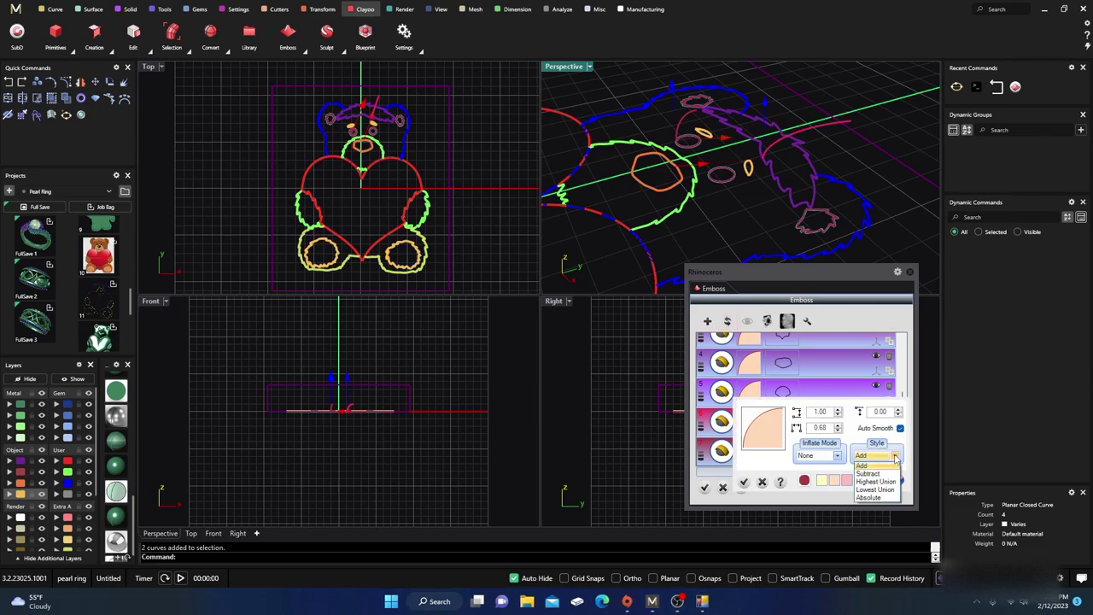
left_click(868, 474)
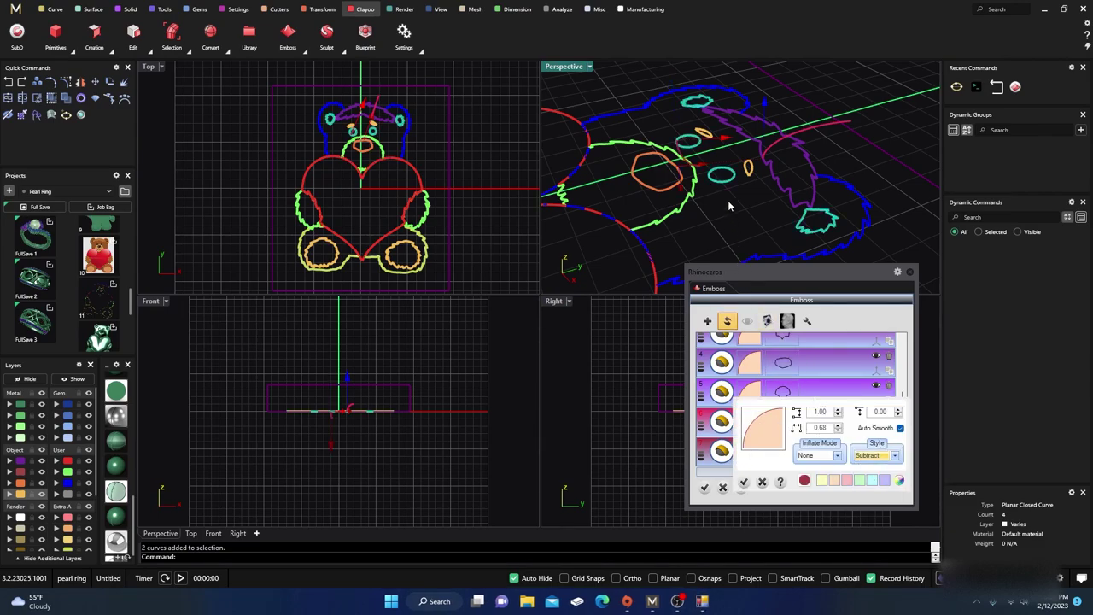
left_click(727, 320)
right_click_drag(714, 220, 827, 194)
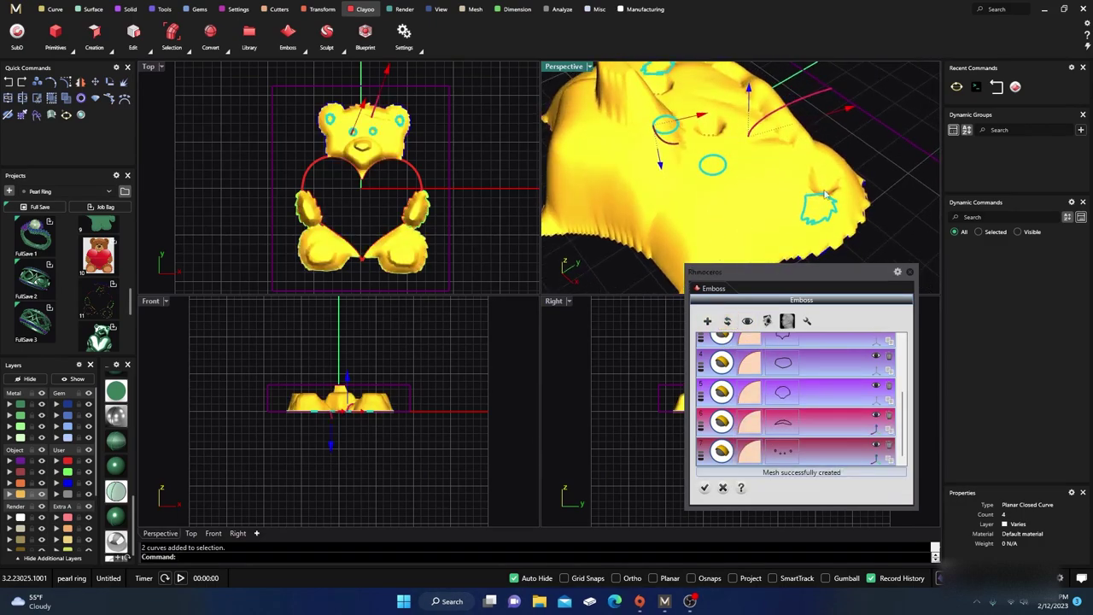
right_click_drag(754, 197, 708, 192)
- Recheck the relief, hide the meshes, clear the selection, and reselect the two eye ellipses
scroll(708, 192, "up", 2)
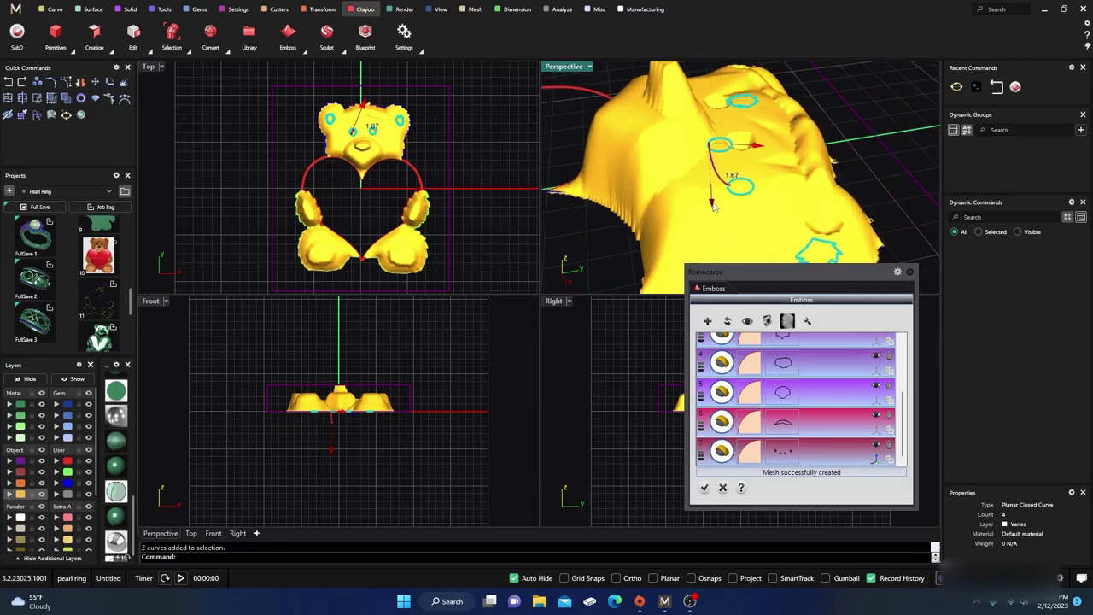
mouse_move(728, 198)
right_mouse_down()
mouse_move(734, 175)
mouse_move(777, 192)
mouse_move(740, 205)
right_mouse_up()
left_click(748, 320)
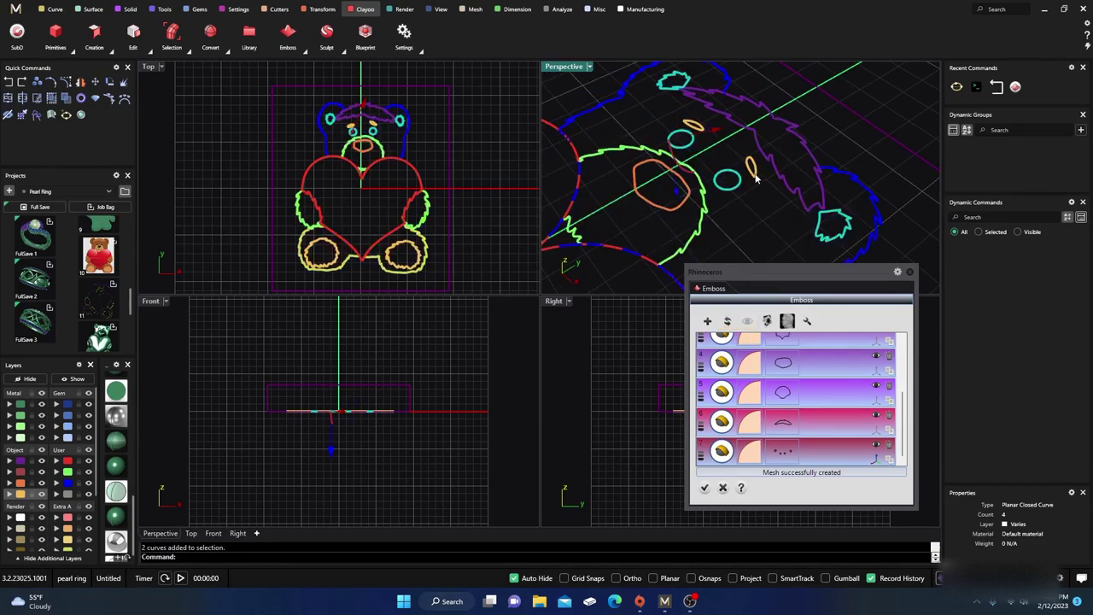
left_click(726, 320)
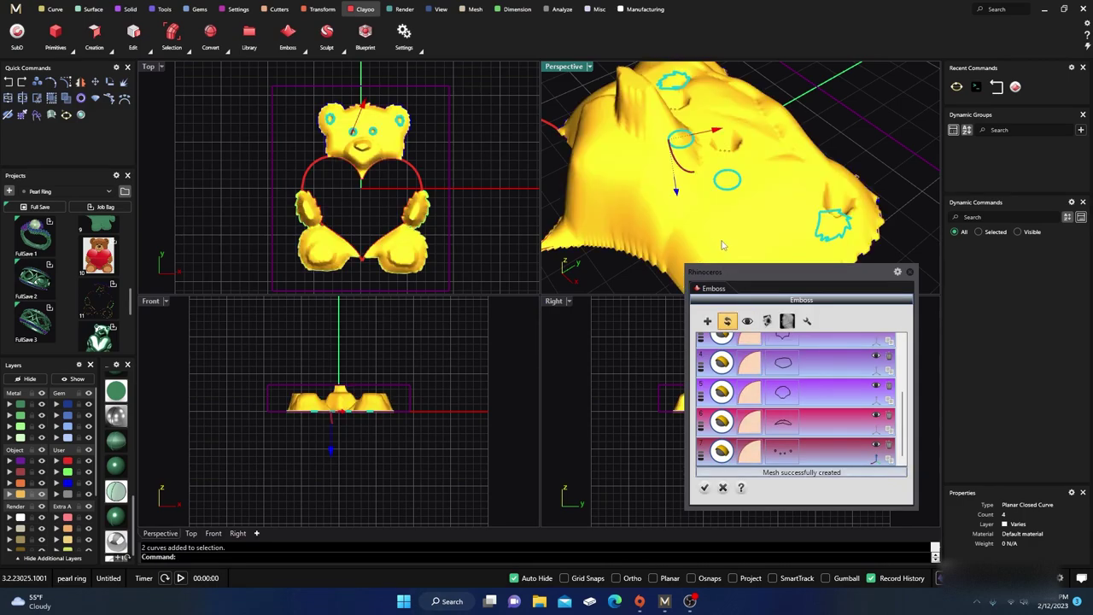
left_click(749, 321)
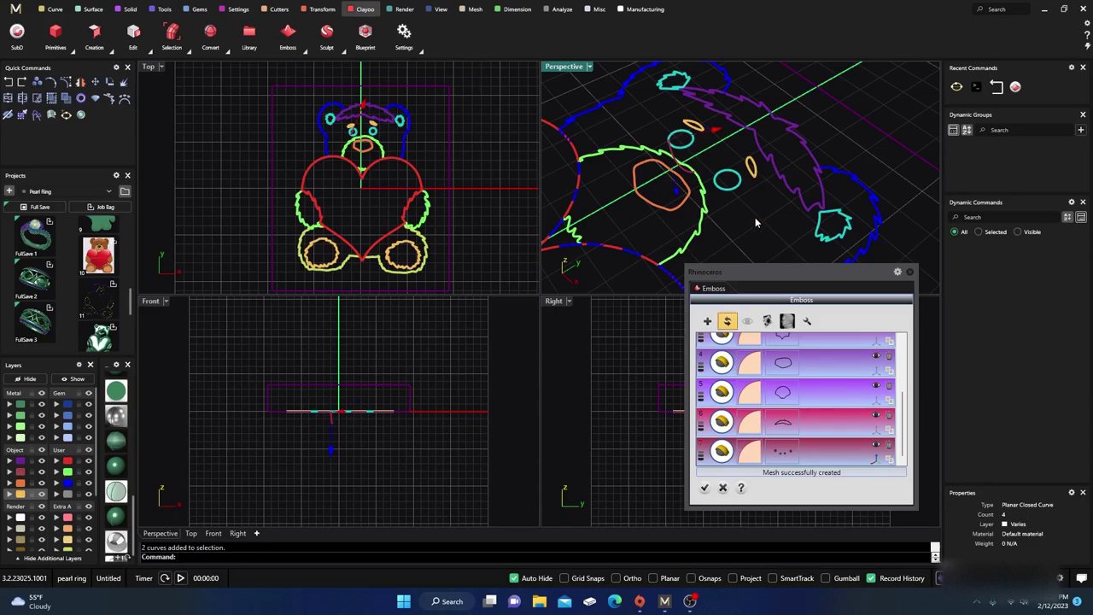
right_click_drag(690, 218, 742, 188)
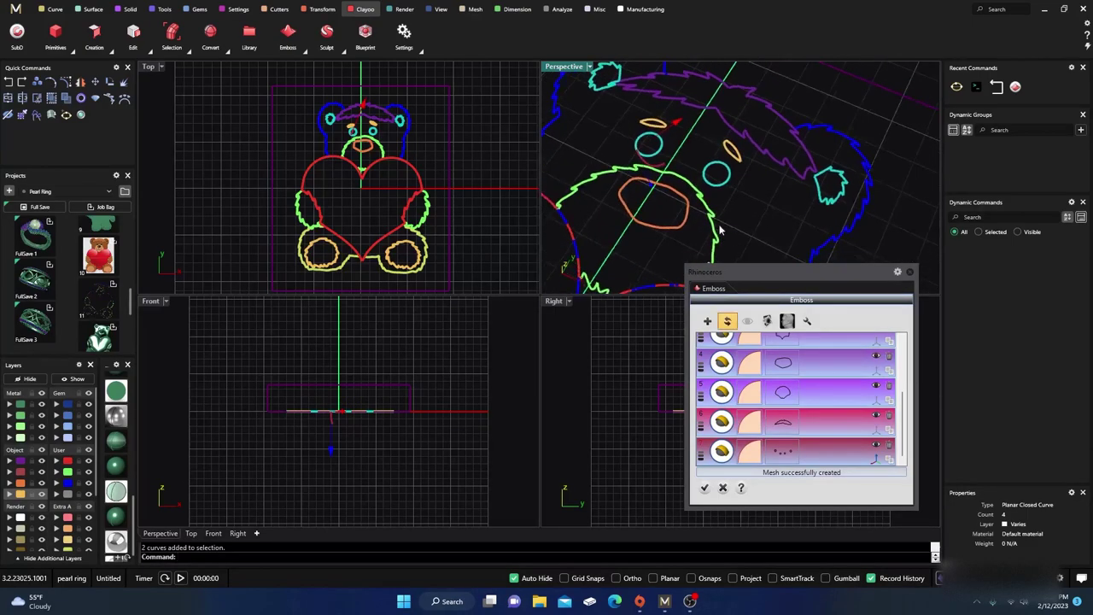
key("Escape")
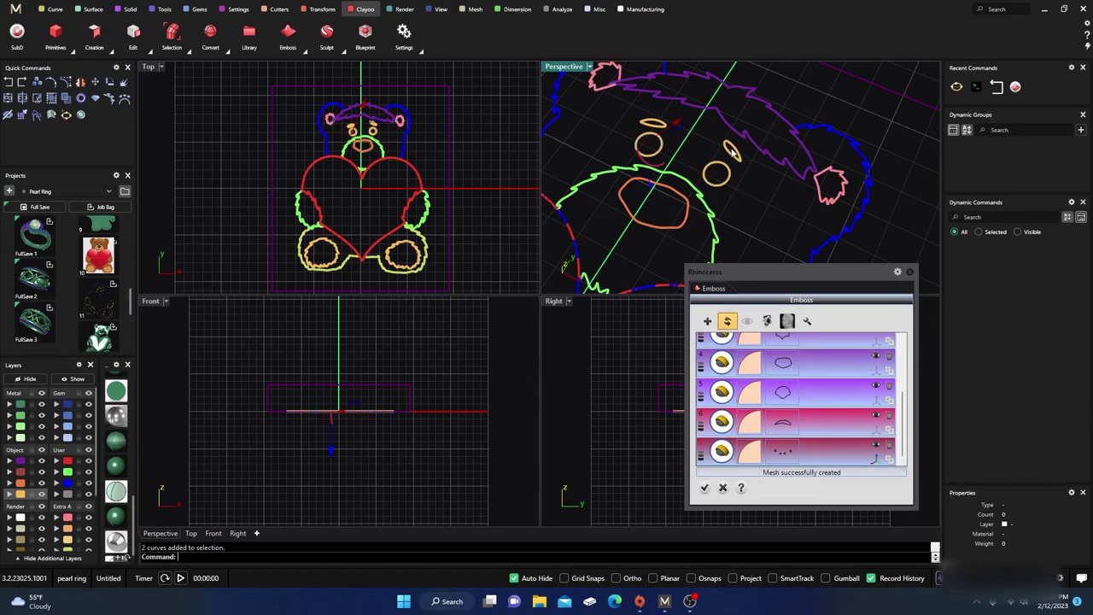
right_click_drag(677, 122, 717, 187)
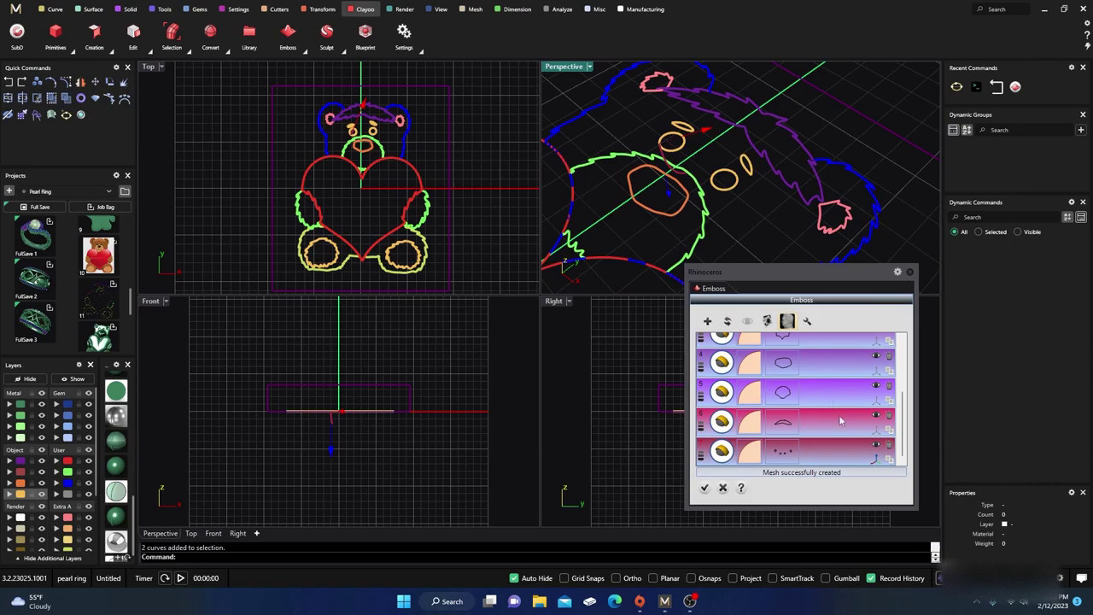
left_click(874, 459)
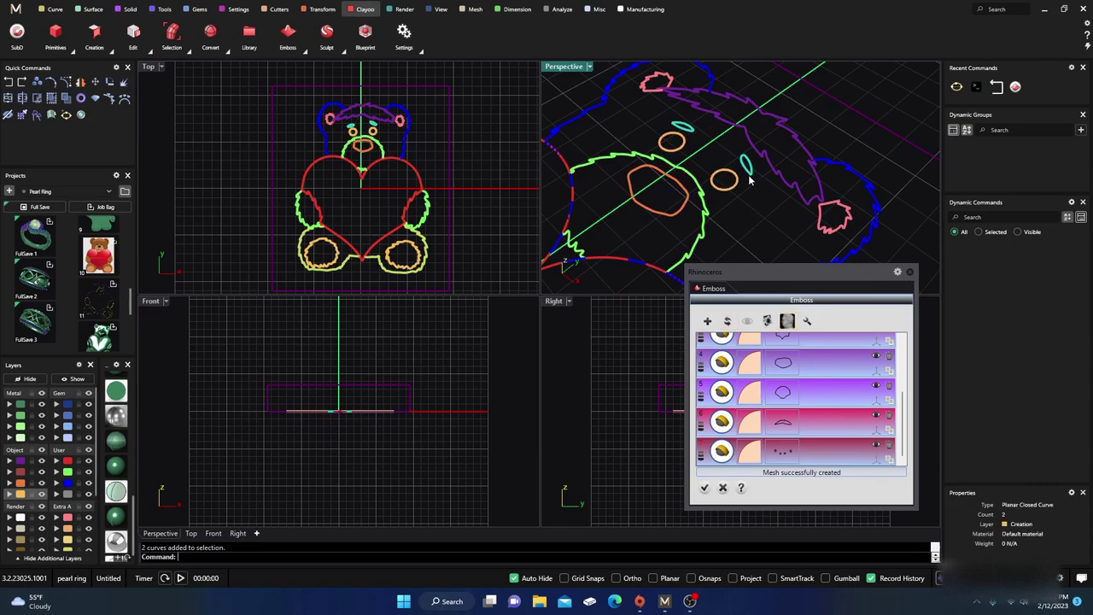
left_click(724, 321)
right_click_drag(688, 209, 731, 177)
scroll(730, 177, "down", 3)
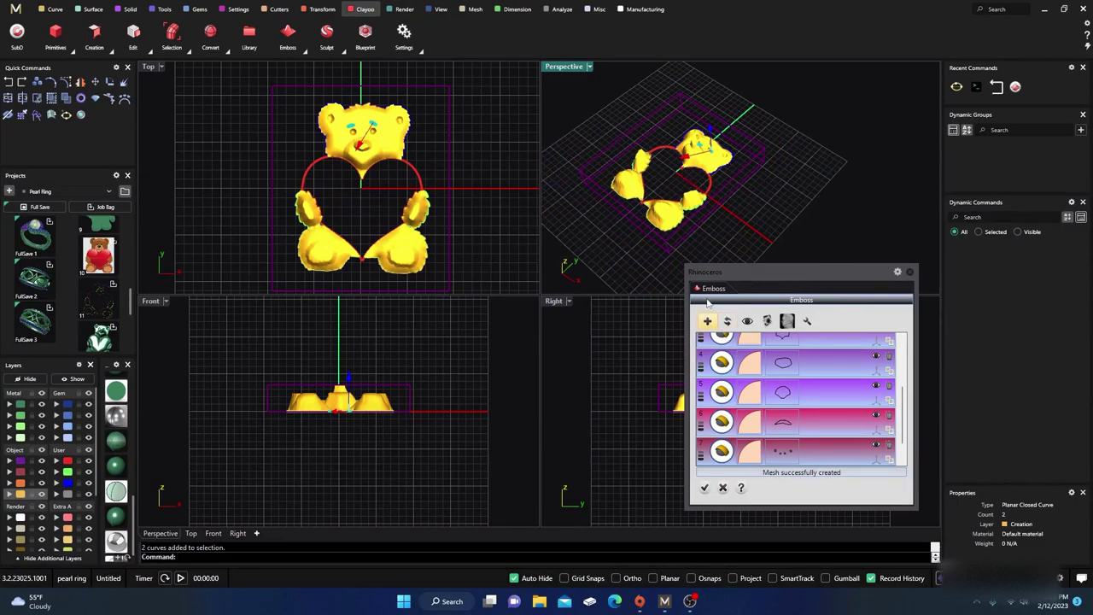
scroll(768, 244, "up", 5)
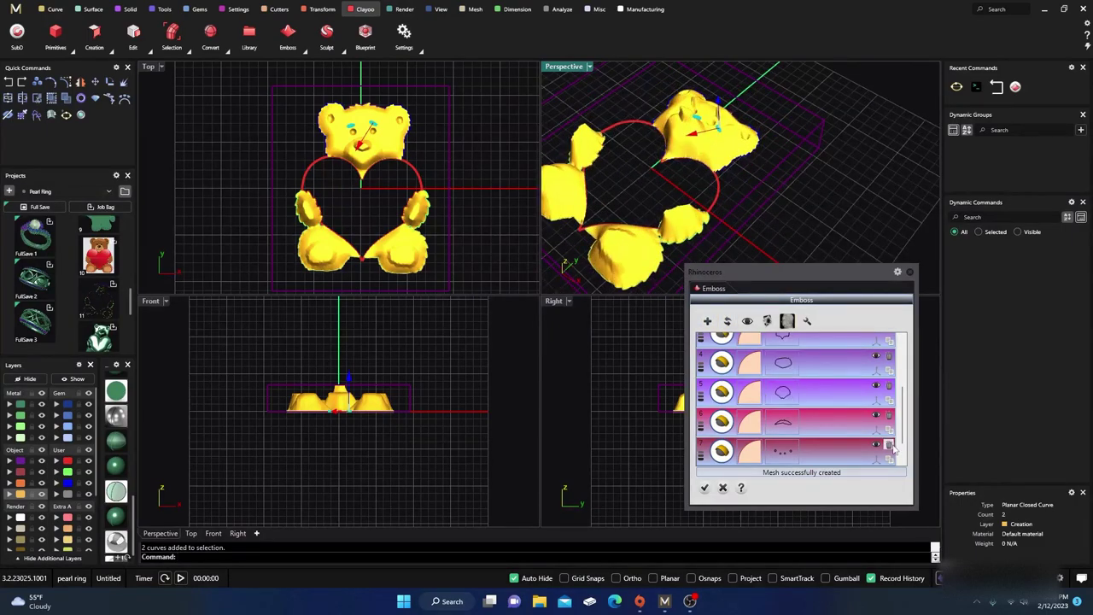
scroll(884, 448, "down", 1)
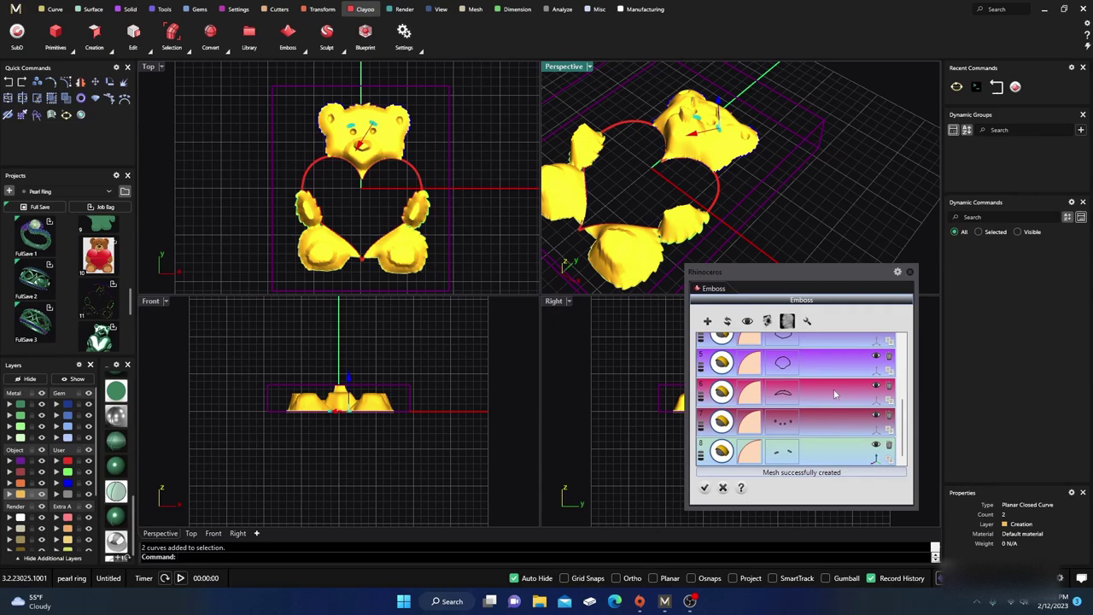
scroll(753, 188, "up", 6)
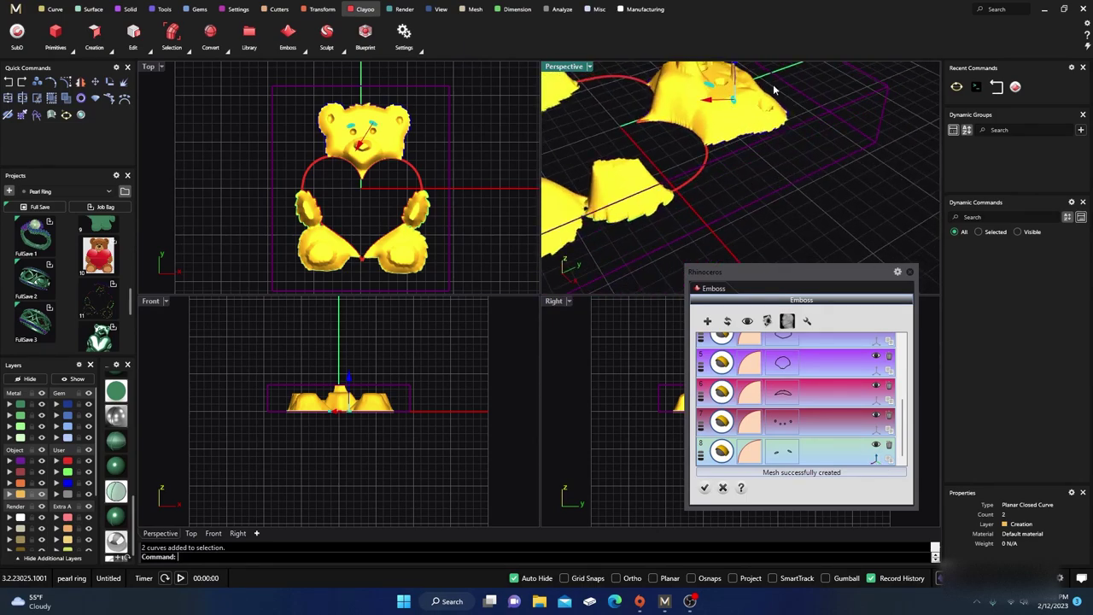
- Add the heart outline as a ninth emboss layer and rebuild the bear mesh
left_click(694, 175)
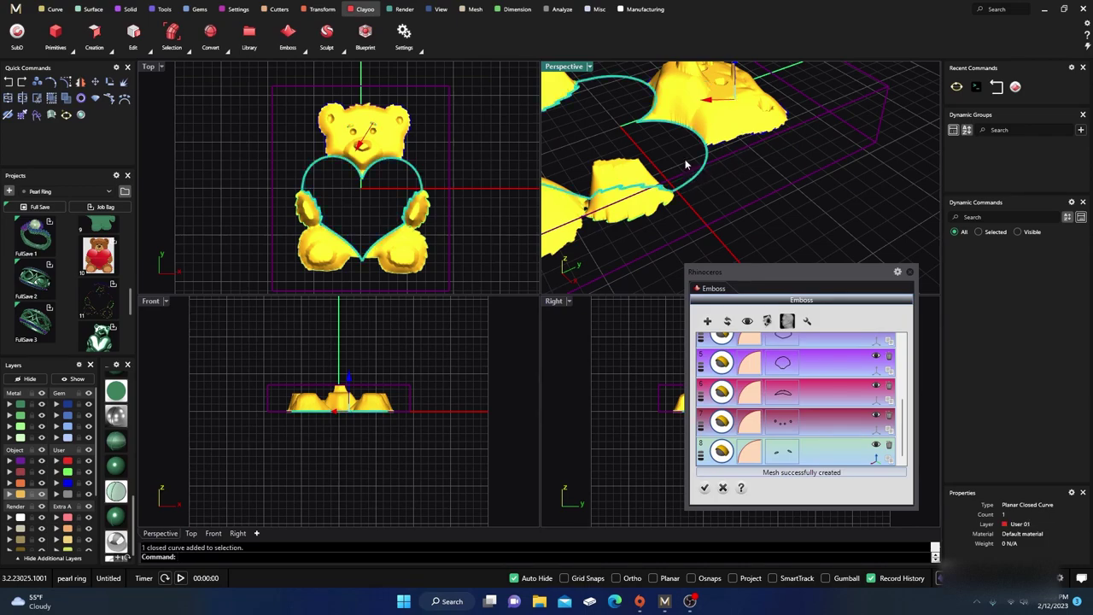
left_click(719, 322)
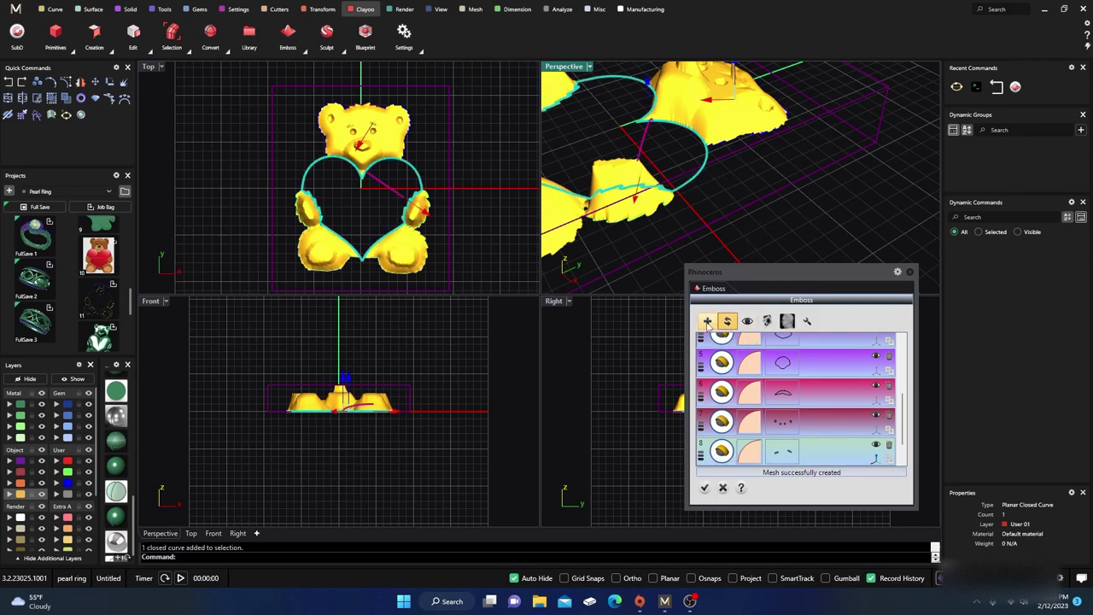
left_click(709, 322)
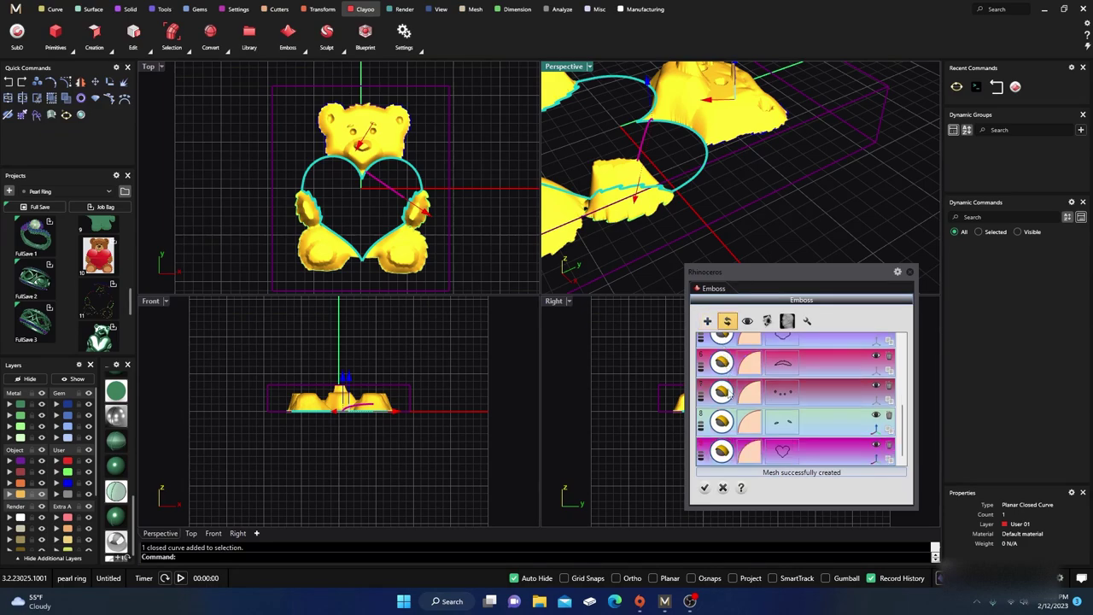
scroll(769, 184, "down", 5)
mouse_move(769, 184)
right_mouse_down()
mouse_move(704, 154)
mouse_move(753, 192)
right_mouse_up()
scroll(753, 192, "up", 3)
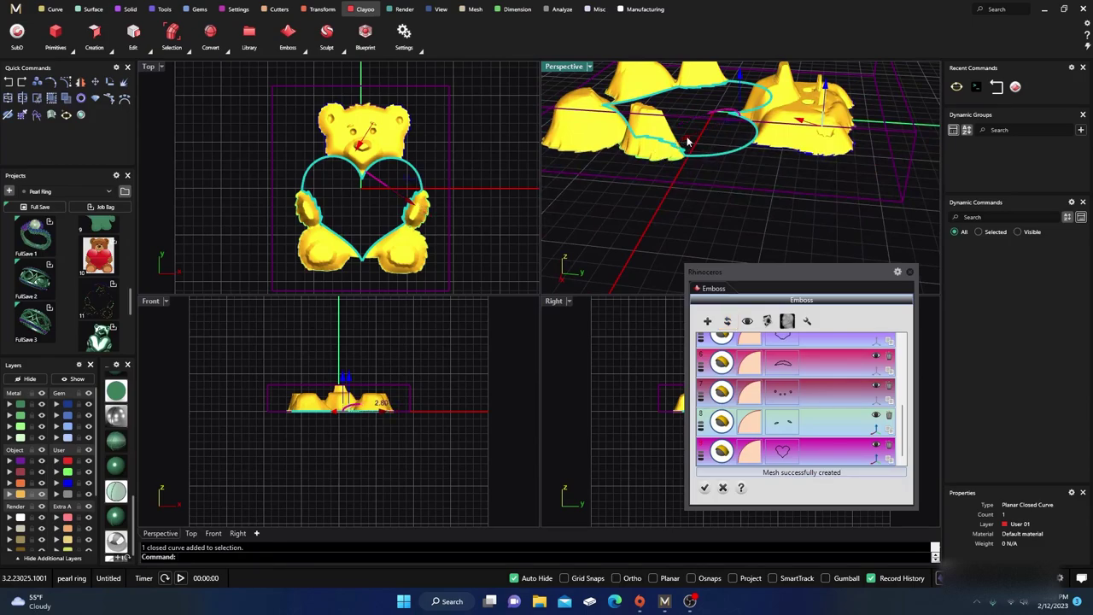
left_click(727, 321)
- Rebuild the relief again and orbit around the bear to inspect the raised heart
right_click_drag(692, 245, 722, 151)
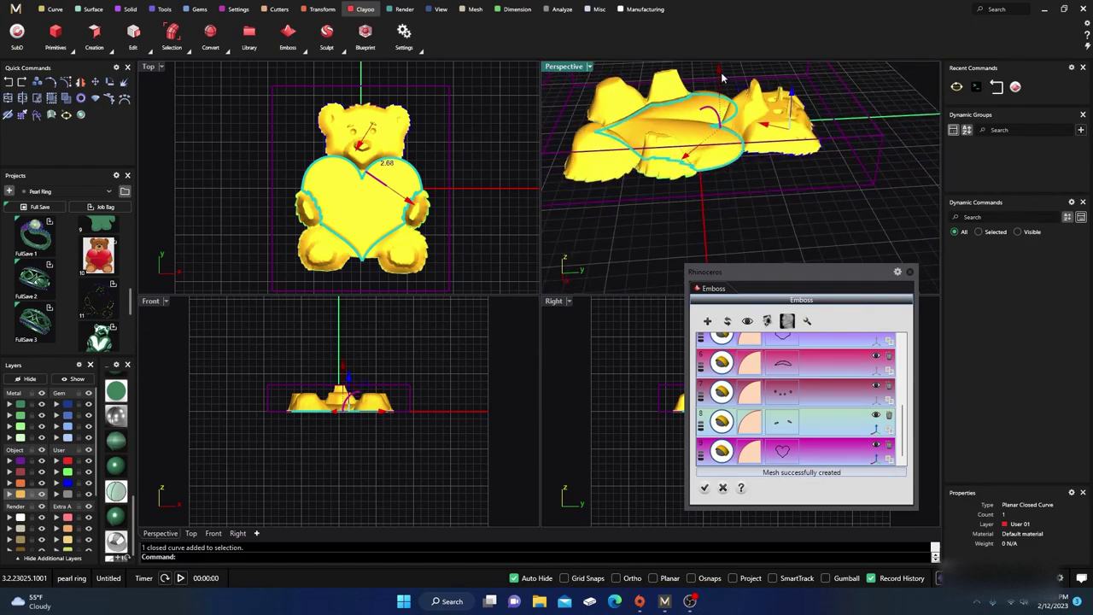
left_click(727, 322)
right_click_drag(705, 212, 725, 247)
scroll(705, 176, "up", 3)
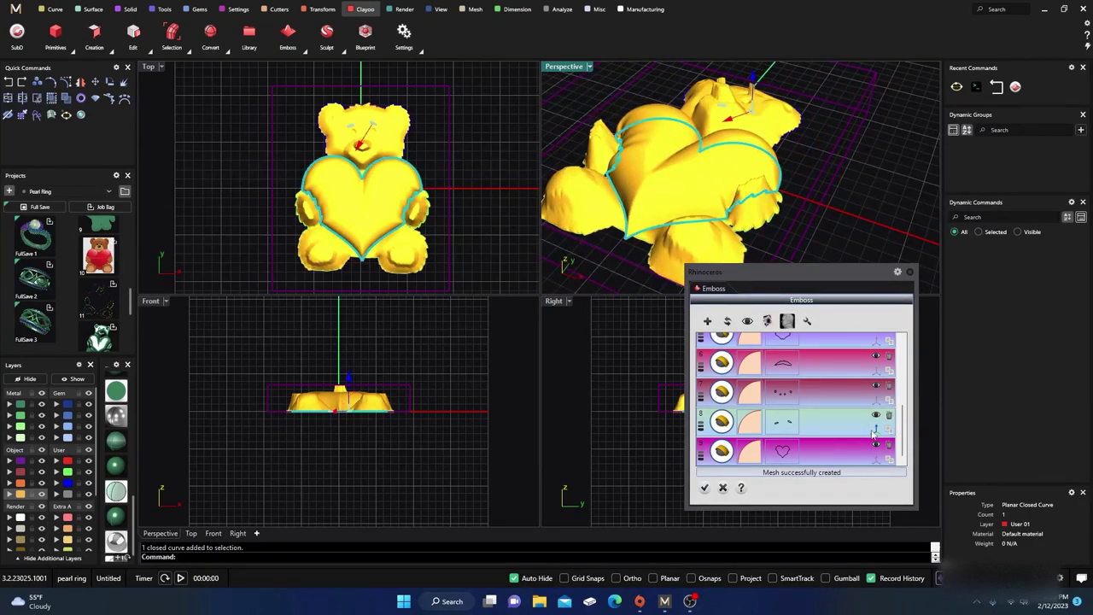
scroll(694, 164, "down", 3)
right_click_drag(694, 164, 693, 216)
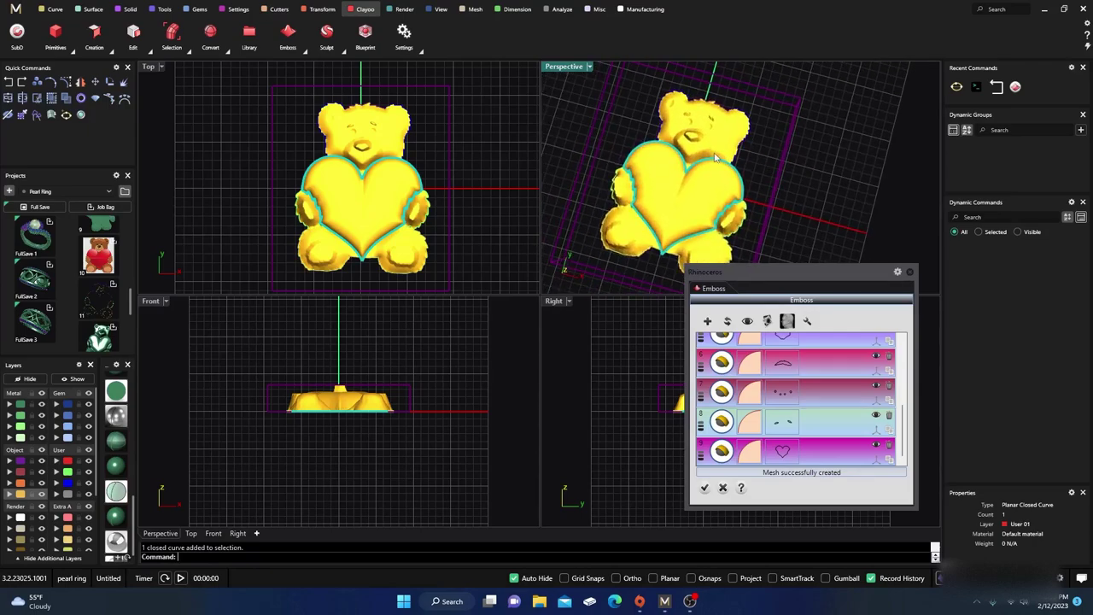
scroll(708, 139, "up", 3)
right_click_drag(707, 142, 711, 170)
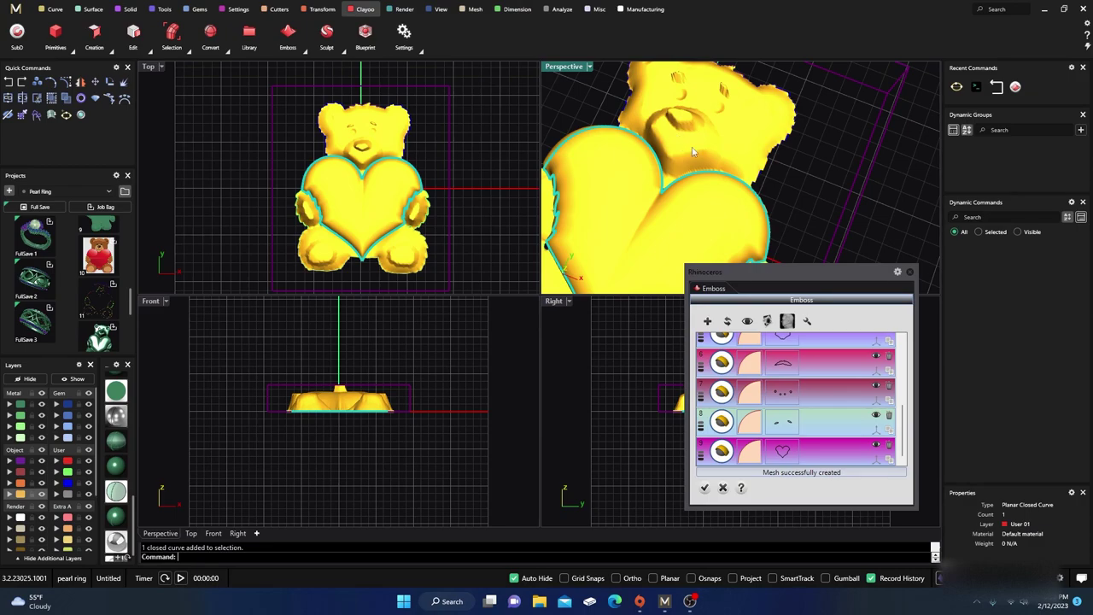
scroll(682, 153, "down", 5)
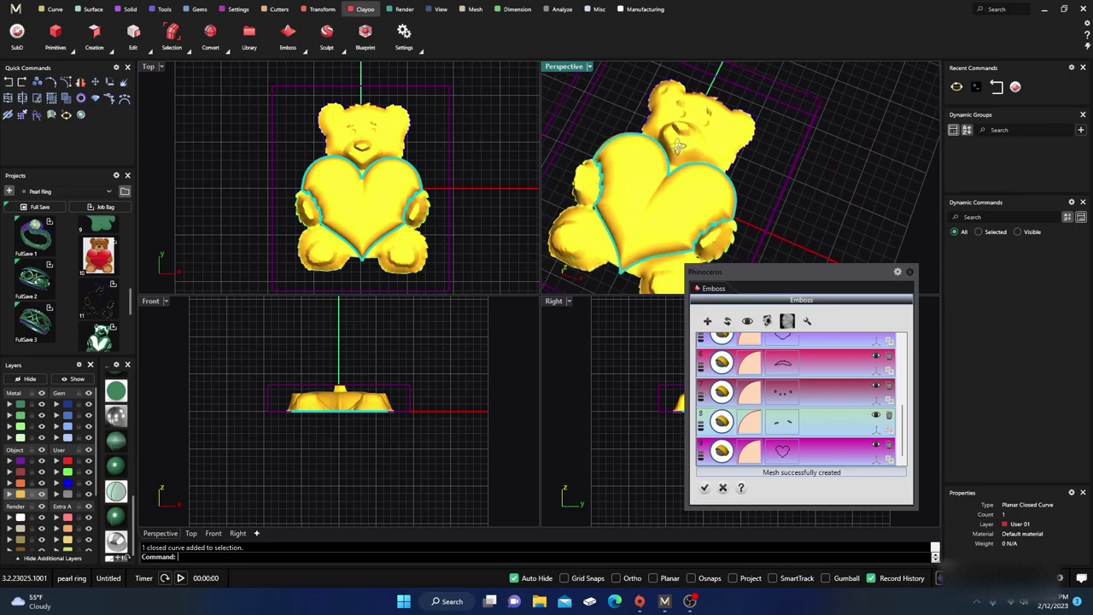
right_click_drag(679, 146, 684, 117)
right_click_drag(656, 212, 676, 184)
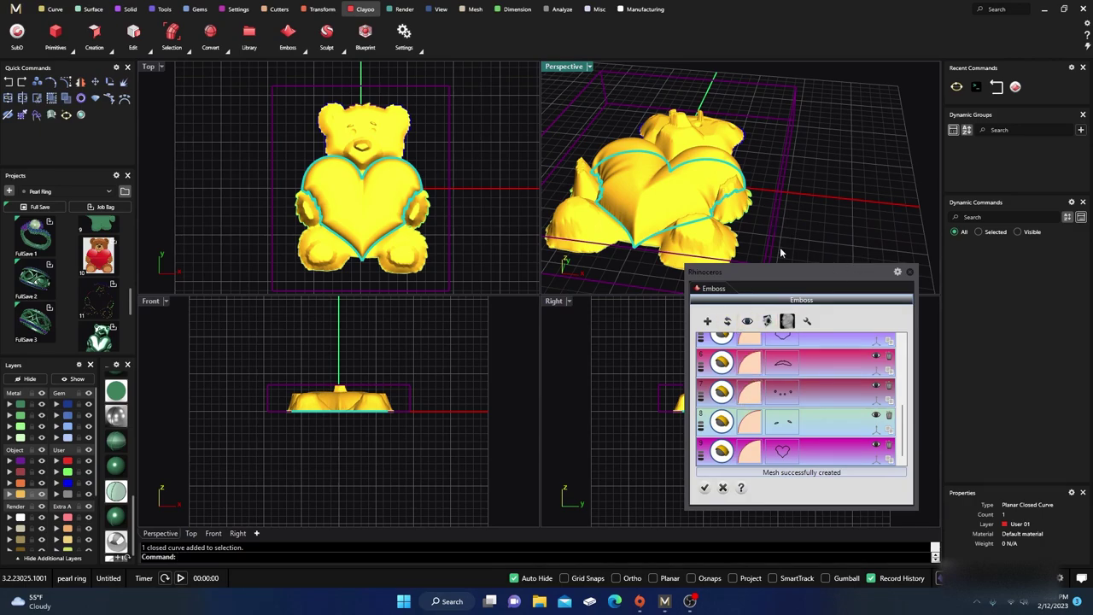
right_click_drag(780, 248, 795, 195)
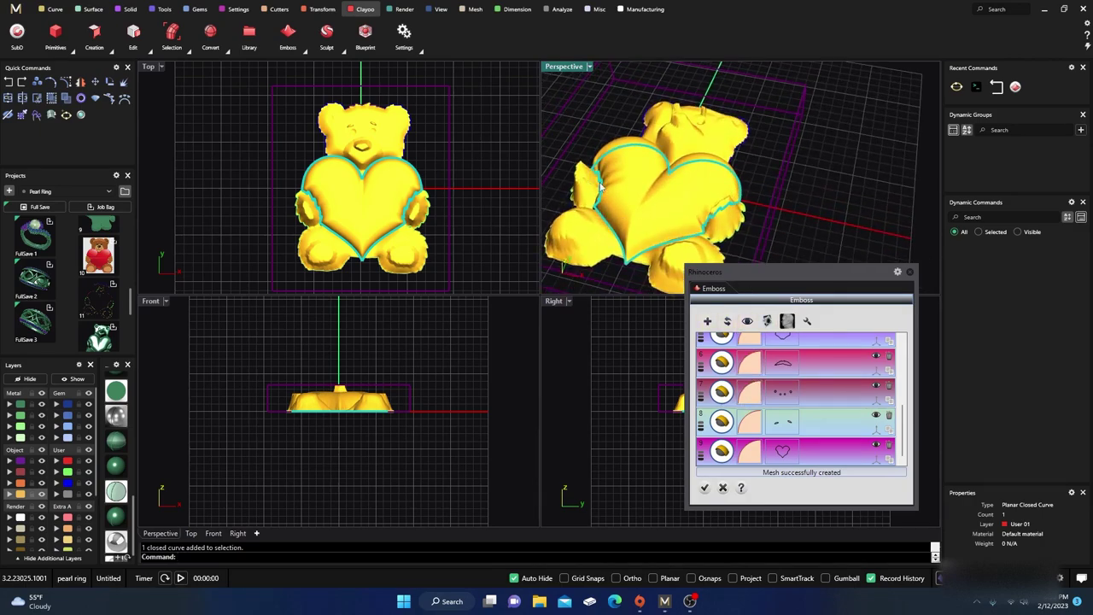
right_click_drag(655, 270, 696, 243)
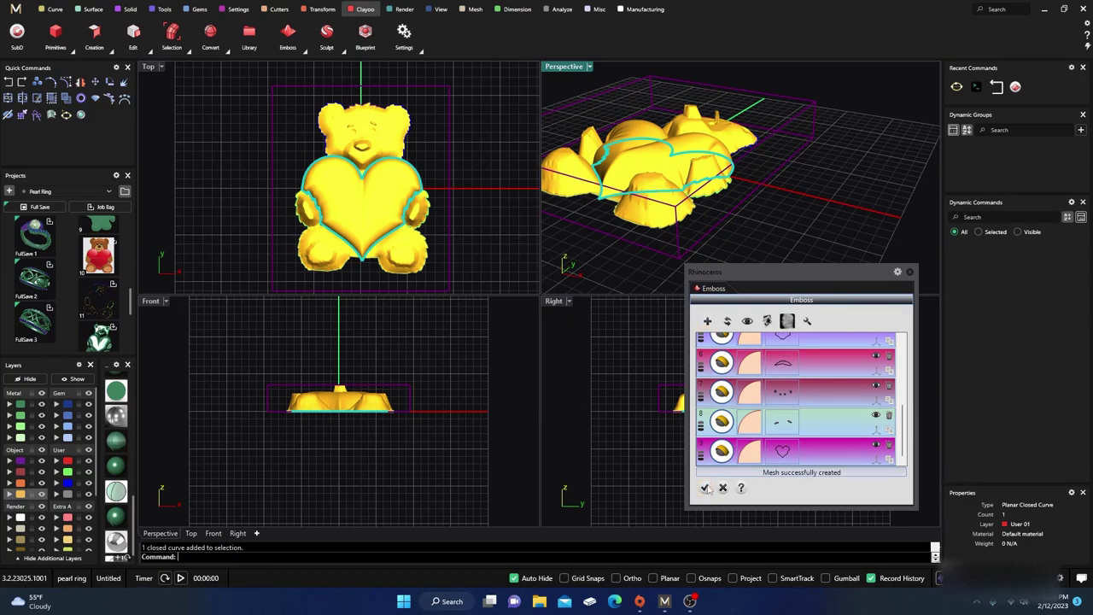
- Accept the emboss to create the final bear mesh and close the Emboss panel
left_click(705, 487)
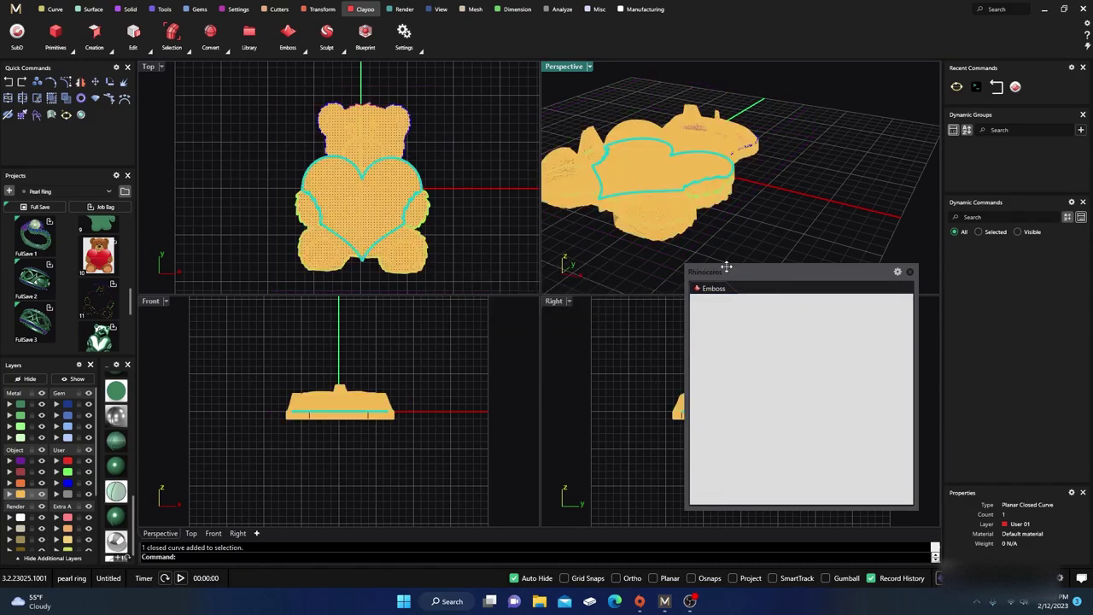
left_click(910, 272)
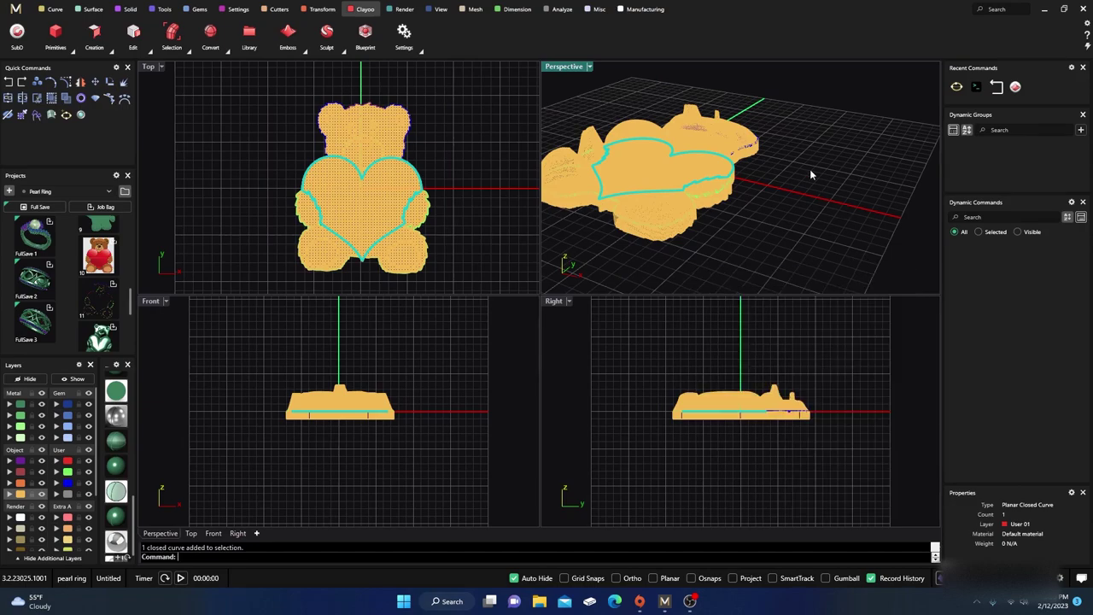
right_click_drag(809, 169, 780, 213)
left_click(688, 219)
left_click(775, 171)
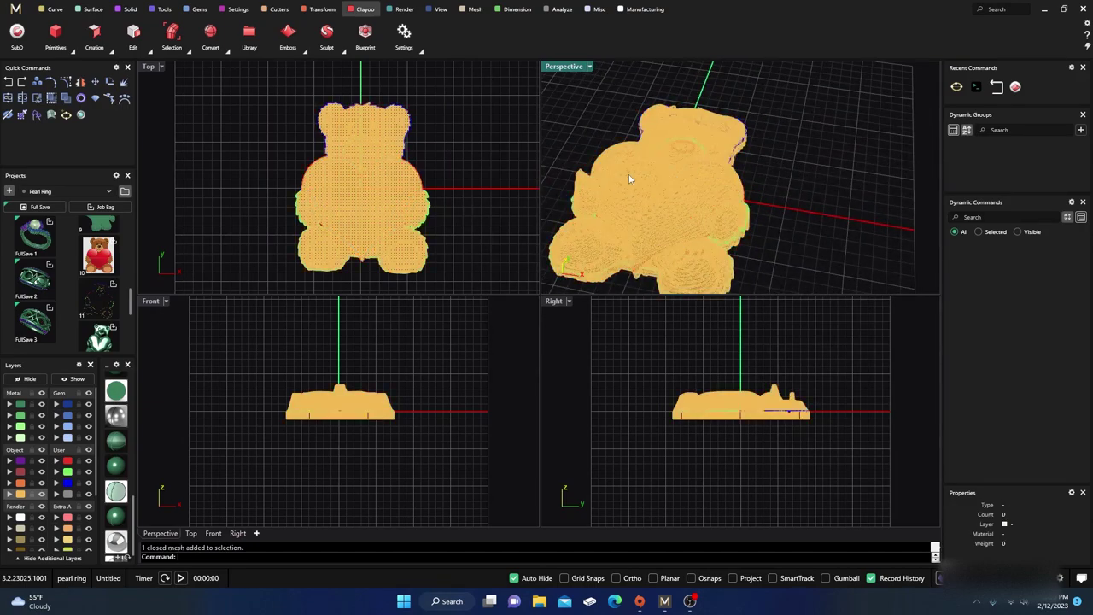
- Start Clayoo Sculpt on the bear mesh and move the sculpt settings panel aside
left_click(340, 52)
left_click(327, 72)
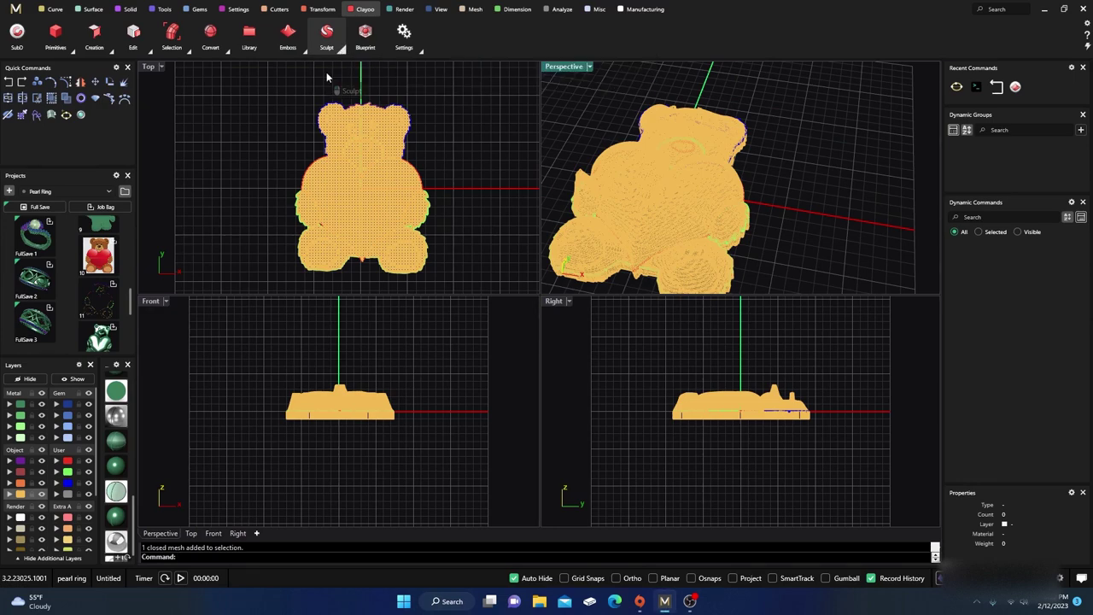
left_click(385, 180)
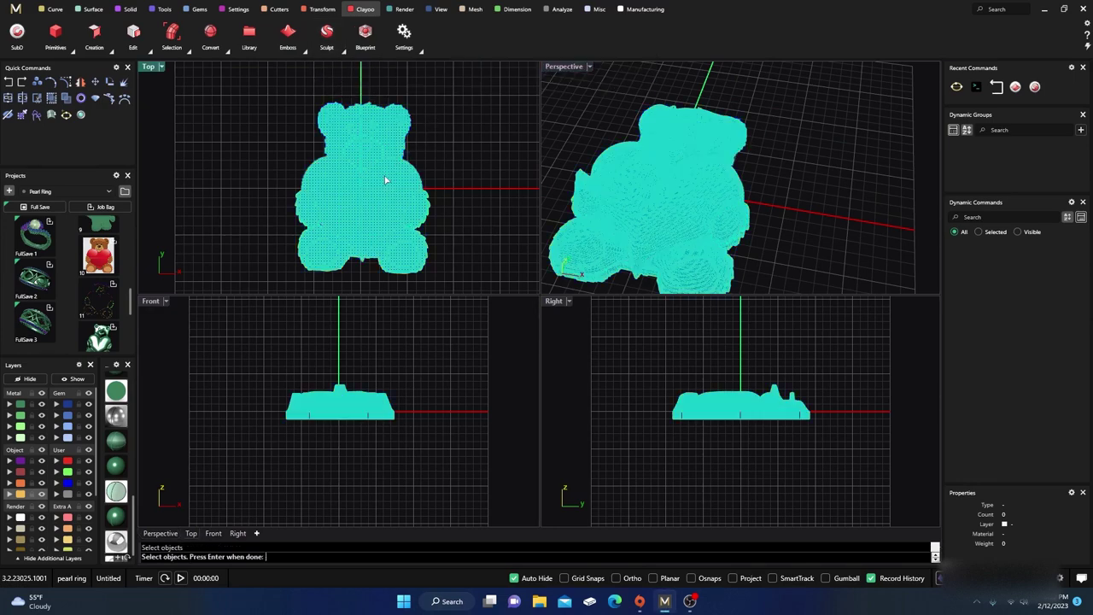
key("Return")
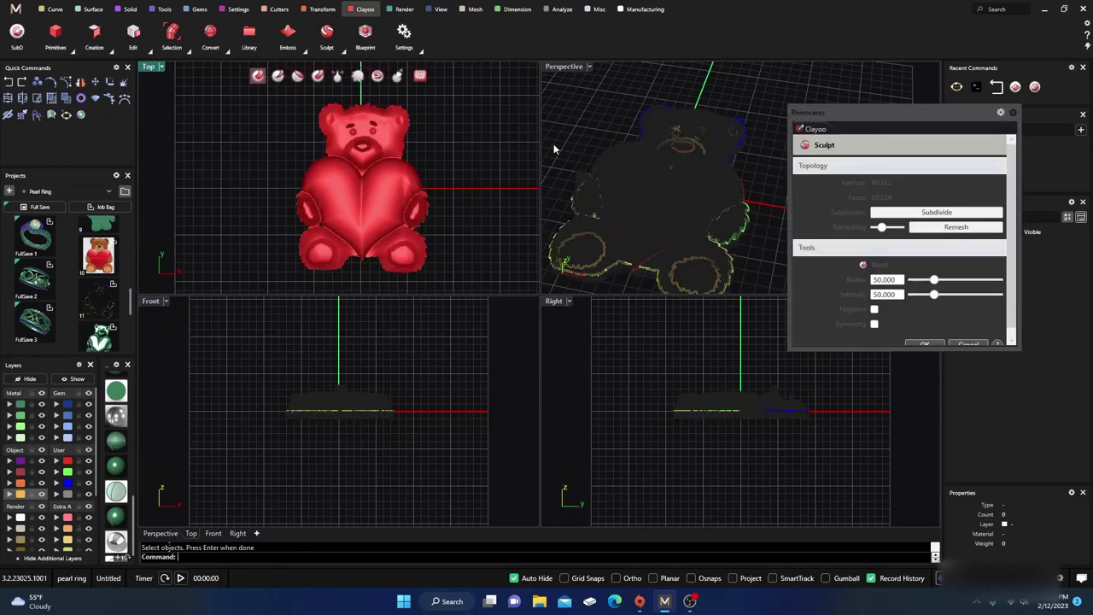
left_click_drag(847, 113, 888, 129)
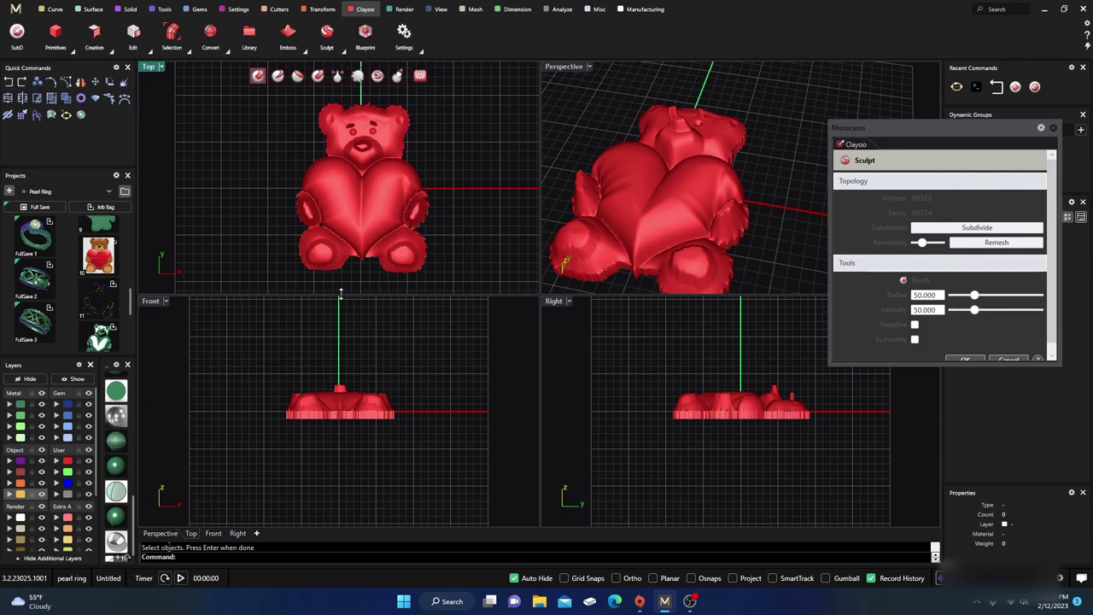
- Resize the Top and Perspective viewports and make the Right view active for sculpting
left_click_drag(342, 296, 328, 398)
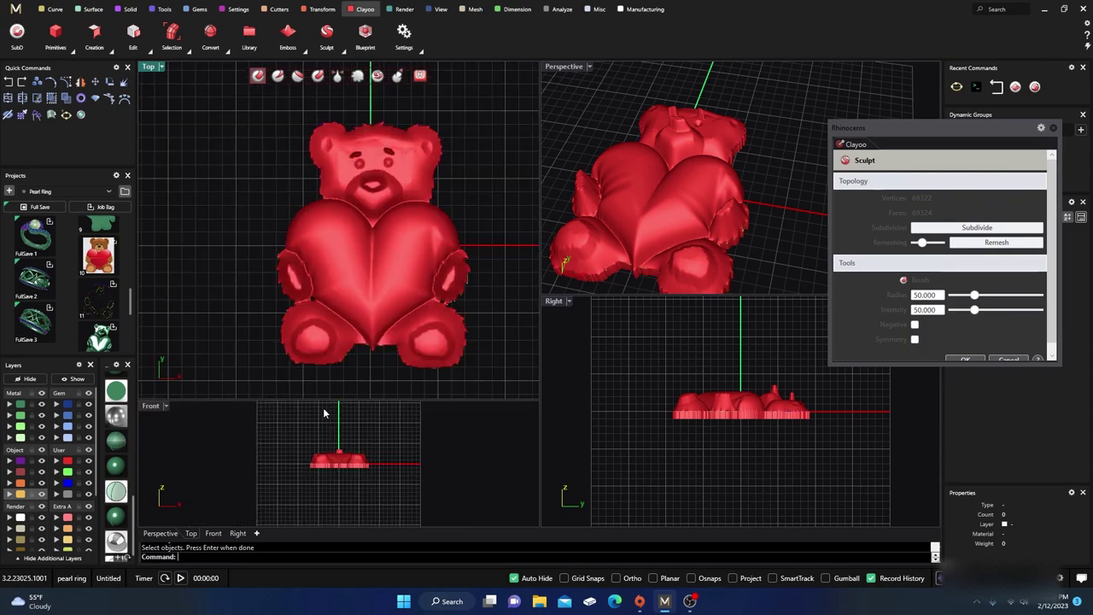
scroll(340, 470, "up", 2)
right_click_drag(438, 461, 441, 473)
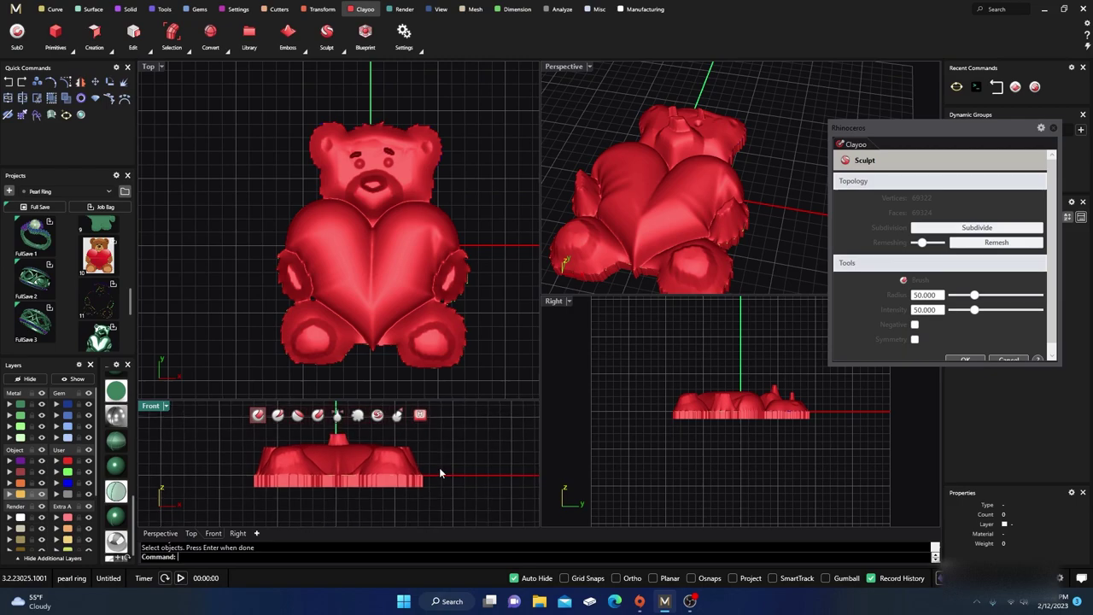
left_click_drag(747, 295, 741, 381)
left_click(739, 458)
scroll(738, 455, "up", 3)
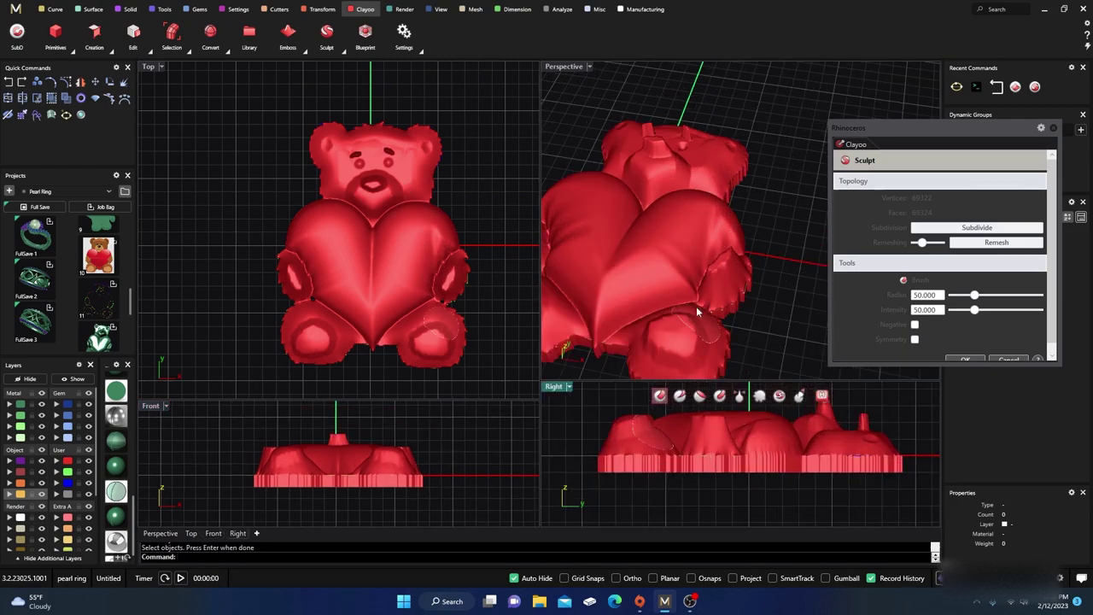
scroll(664, 232, "down", 3)
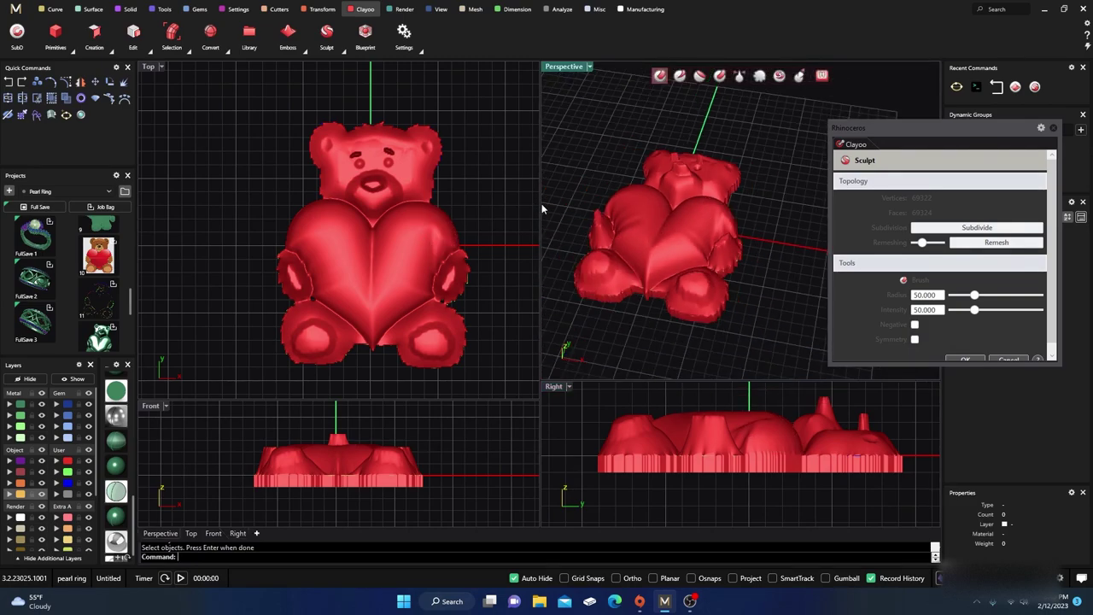
left_click_drag(542, 203, 493, 205)
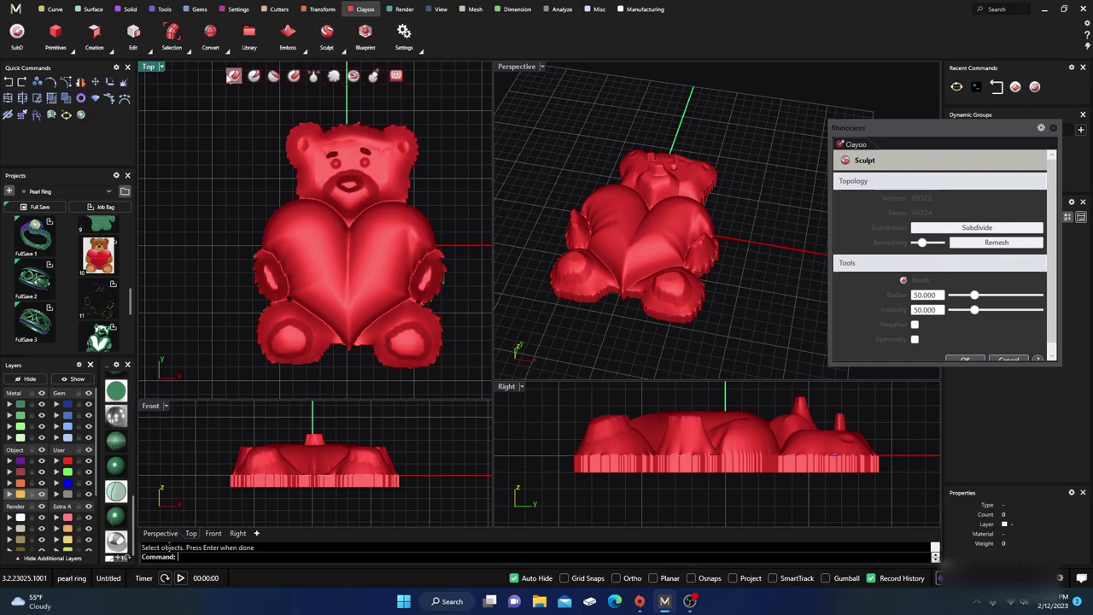
- Choose the Pinch sculpt tool and pinch the bear's face around the eyes in Top view
left_click(341, 51)
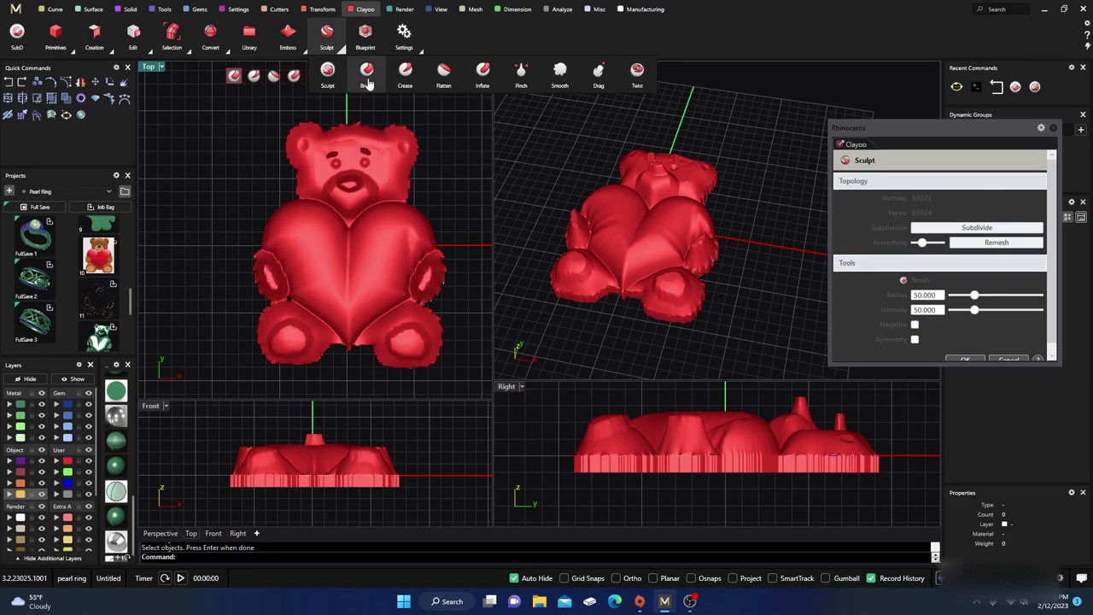
left_click(405, 79)
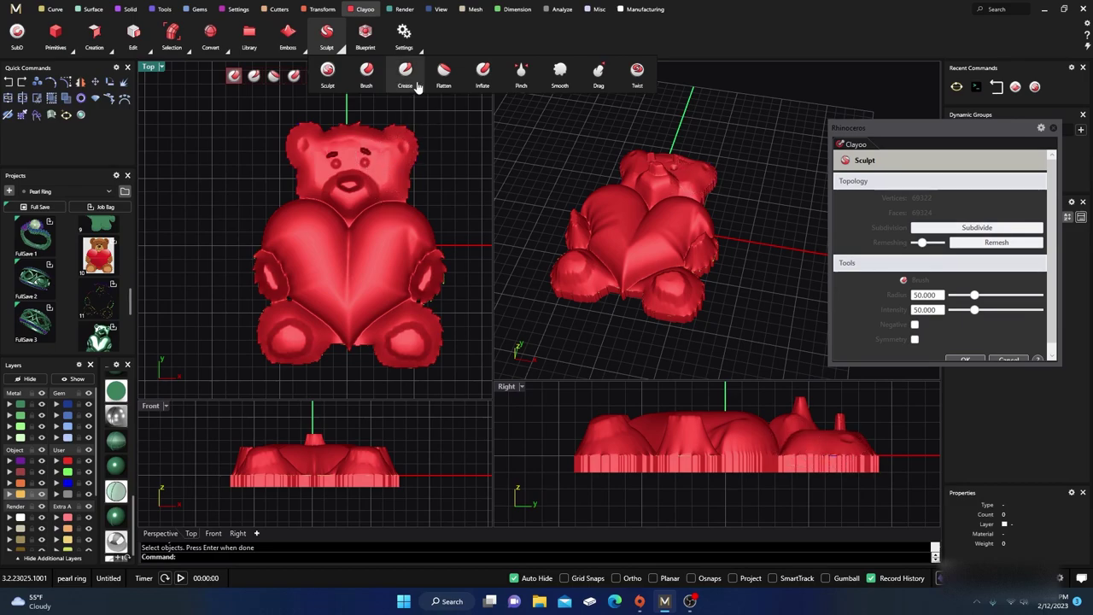
left_click(484, 82)
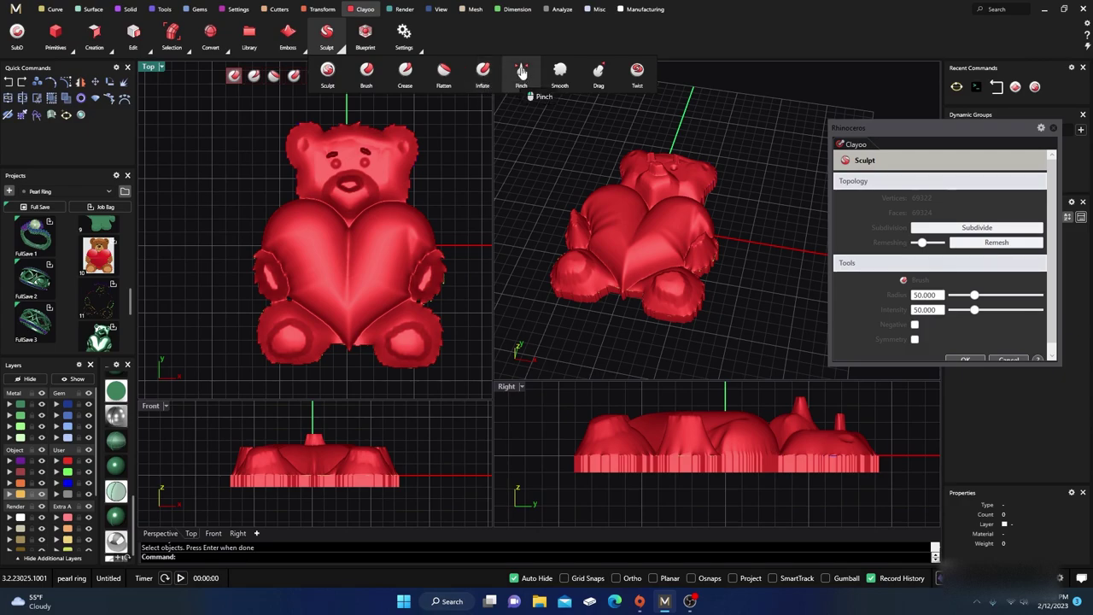
left_click(521, 74)
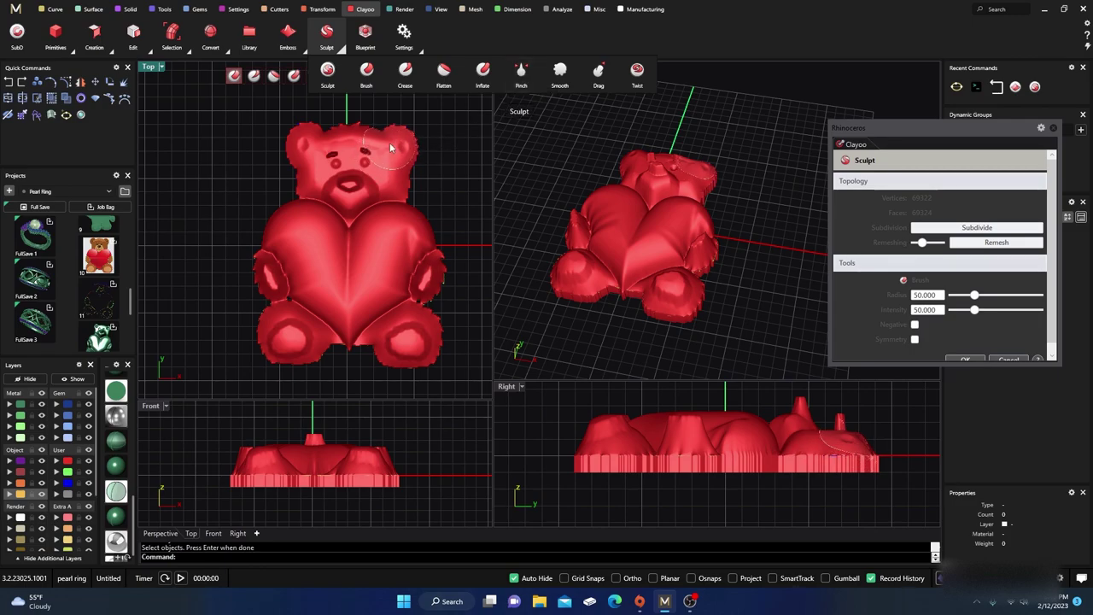
mouse_move(395, 139)
left_mouse_down()
mouse_move(376, 158)
mouse_move(367, 152)
mouse_move(381, 153)
left_mouse_up()
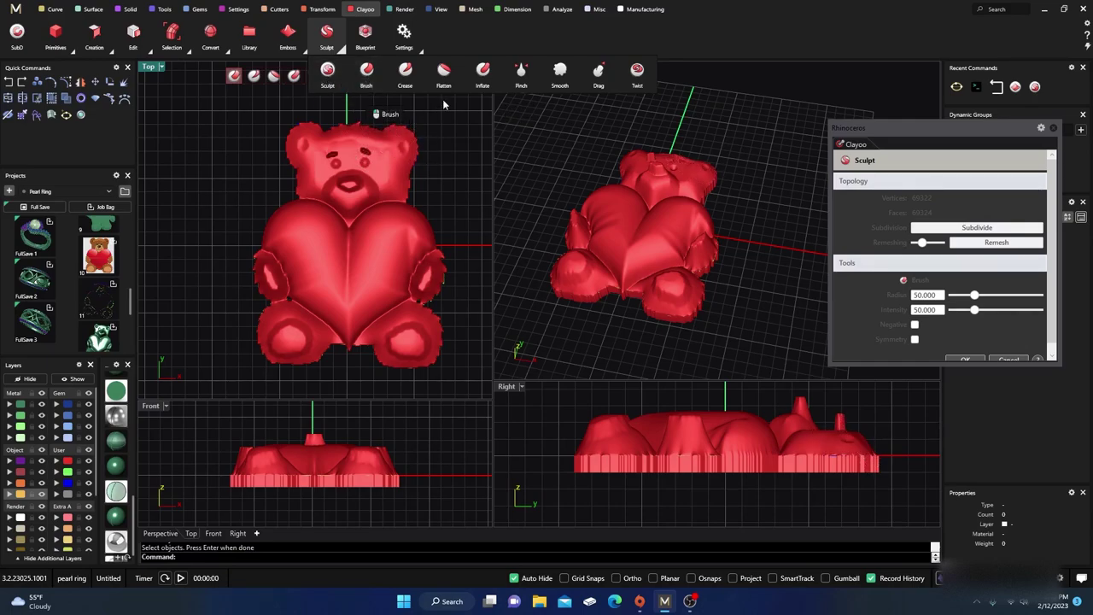
- Switch to the Smooth sculpt tool and reposition the sculpt settings window
left_click(483, 75)
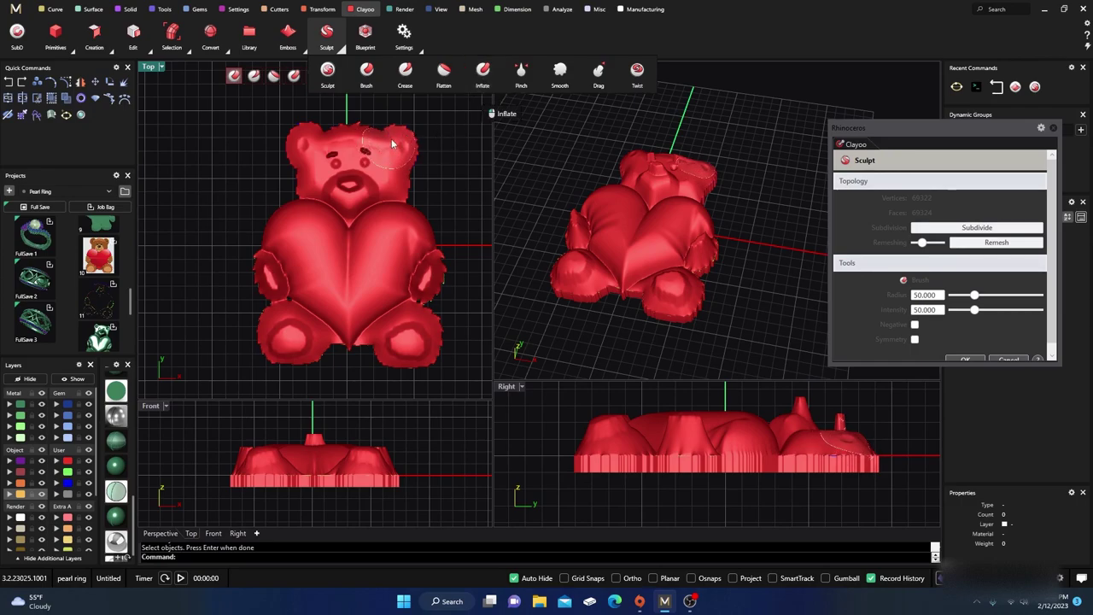
left_click(517, 79)
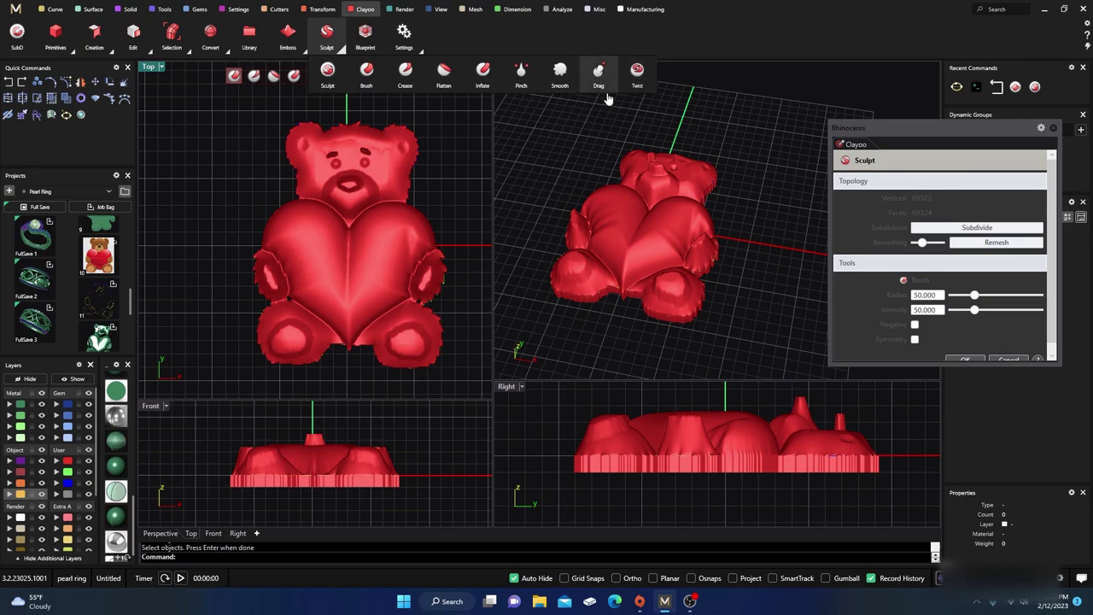
left_click(559, 73)
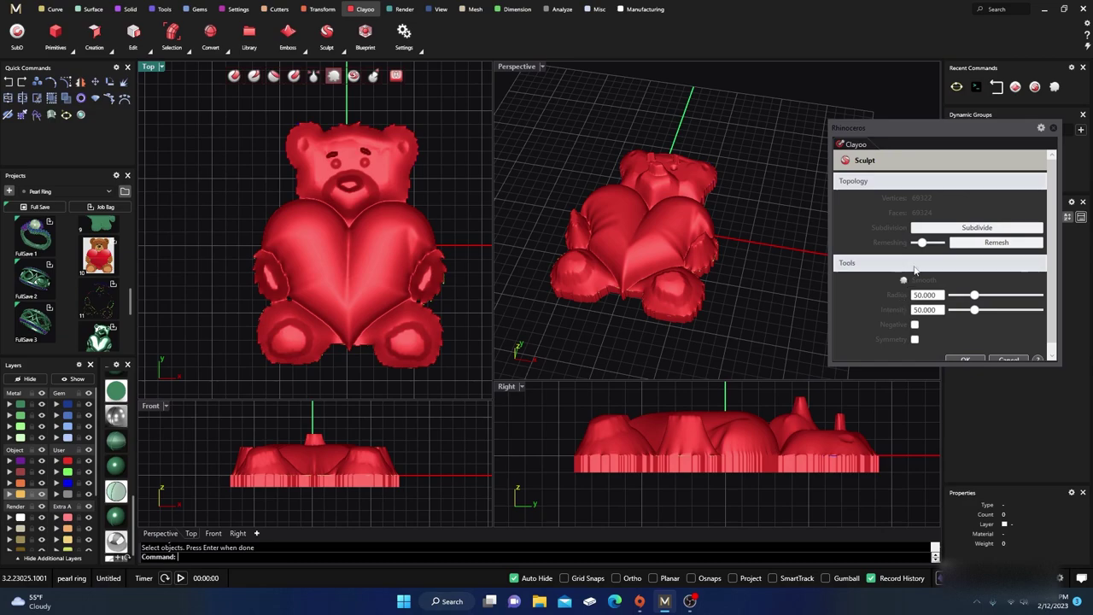
left_click_drag(949, 127, 515, 129)
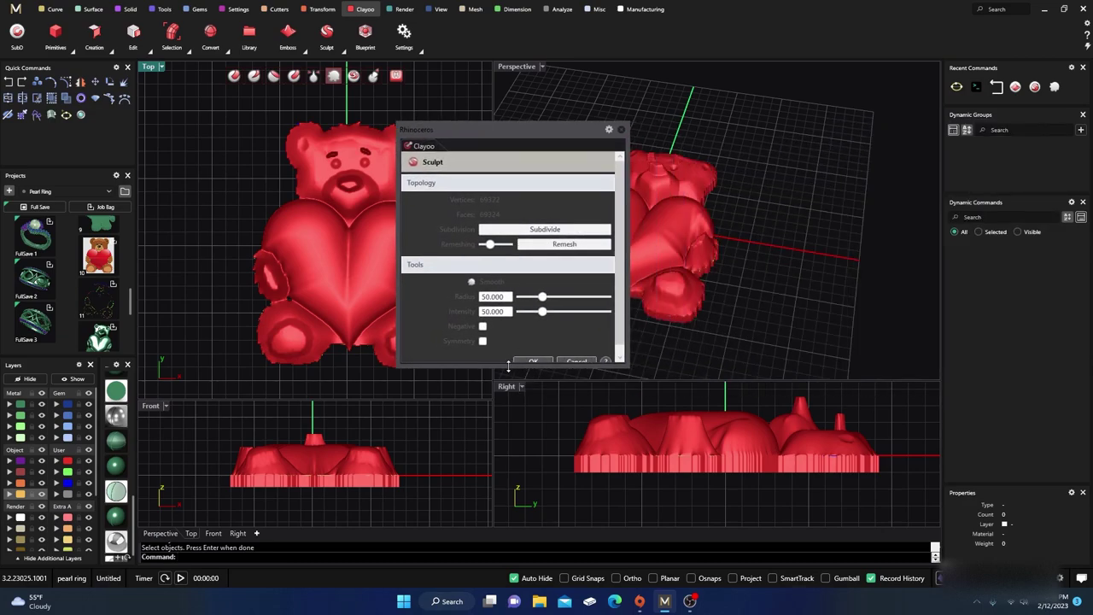
- Widen the Sculpt dialog and smooth the bear's heart and belly at radius 174
left_click_drag(507, 365, 507, 404)
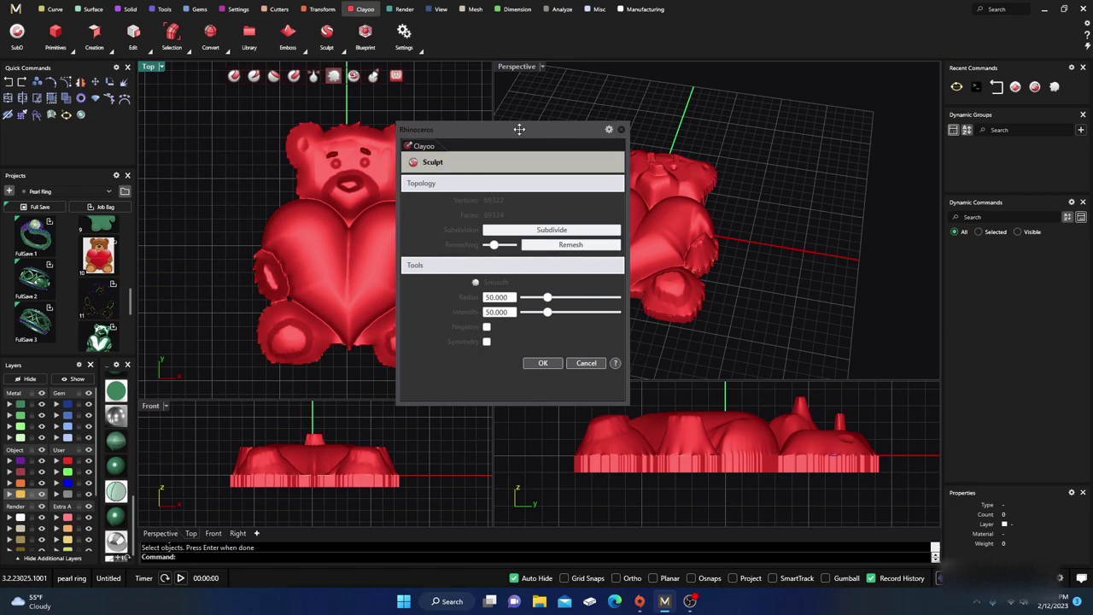
left_click_drag(519, 128, 595, 135)
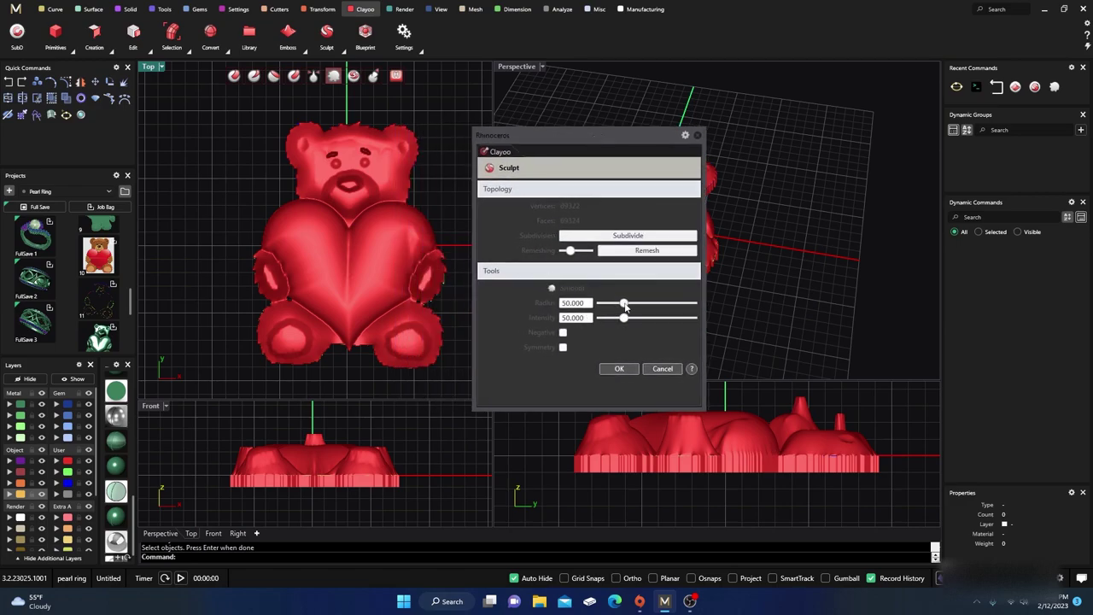
left_click_drag(624, 303, 680, 304)
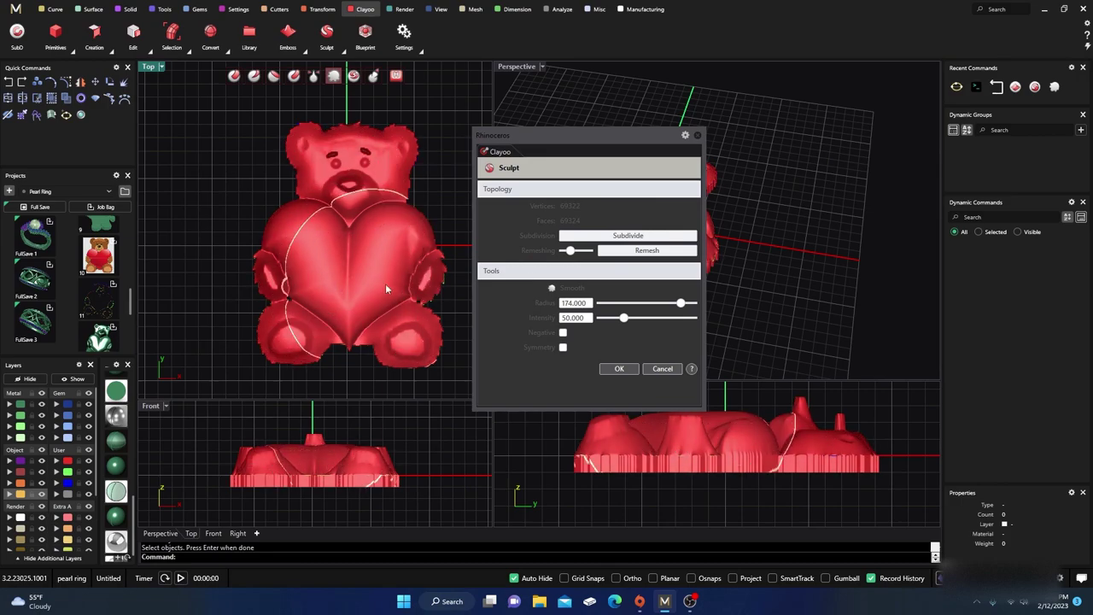
mouse_move(385, 284)
left_mouse_down()
mouse_move(380, 258)
mouse_move(369, 280)
mouse_move(351, 212)
mouse_move(324, 181)
mouse_move(378, 192)
mouse_move(387, 264)
mouse_move(339, 289)
mouse_move(293, 228)
mouse_move(358, 192)
mouse_move(399, 268)
mouse_move(325, 299)
mouse_move(320, 217)
mouse_move(358, 248)
left_mouse_up()
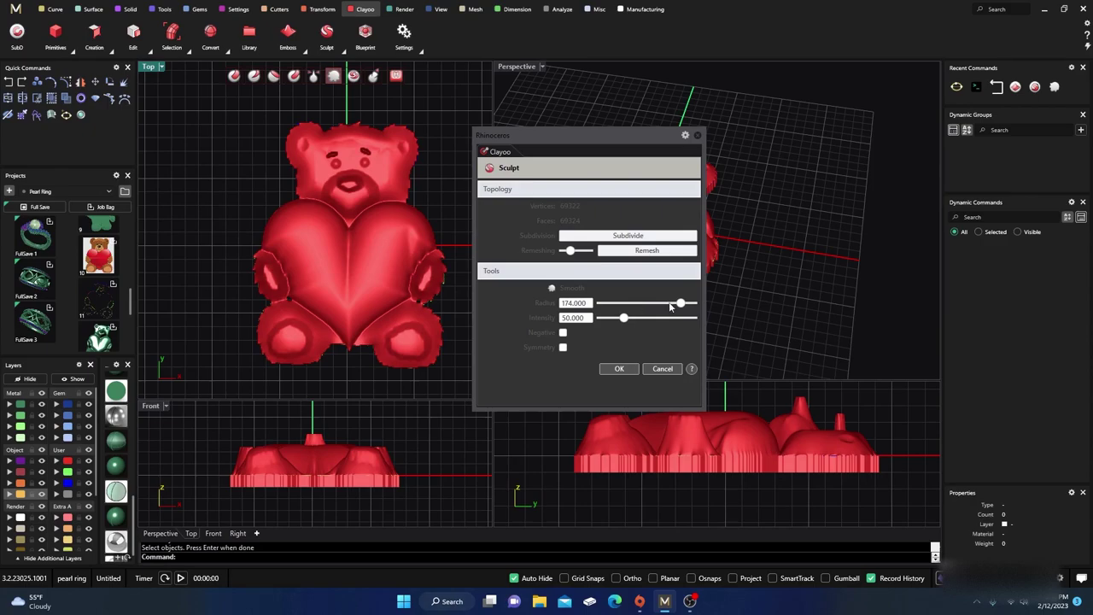
- Set the smoothing brush to radius 38 and intensity 165.218
left_click_drag(679, 304, 618, 304)
left_click_drag(609, 308, 654, 317)
left_click_drag(637, 322, 676, 323)
- Switch to the Brush sculpt tool at radius 37, intensity 39.752 with Negative enabled
left_click(235, 76)
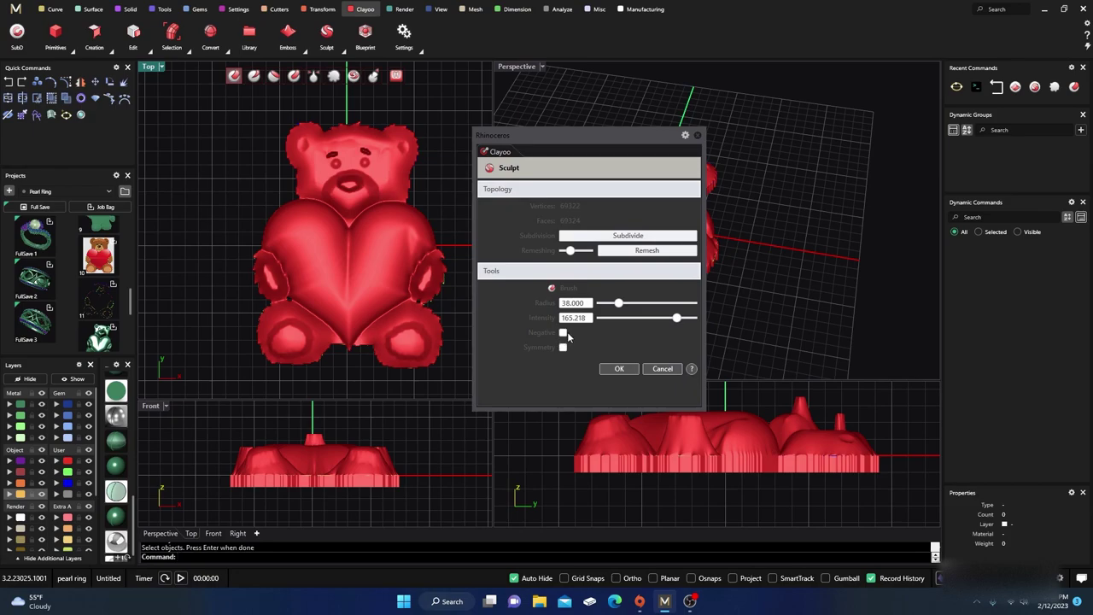
left_click_drag(678, 322, 688, 317)
mouse_move(630, 307)
left_mouse_down()
mouse_move(604, 307)
mouse_move(654, 308)
mouse_move(631, 308)
left_mouse_up()
mouse_move(642, 305)
left_mouse_down()
mouse_move(674, 304)
mouse_move(608, 307)
left_mouse_up()
left_click_drag(615, 309, 616, 308)
left_click_drag(633, 319, 624, 318)
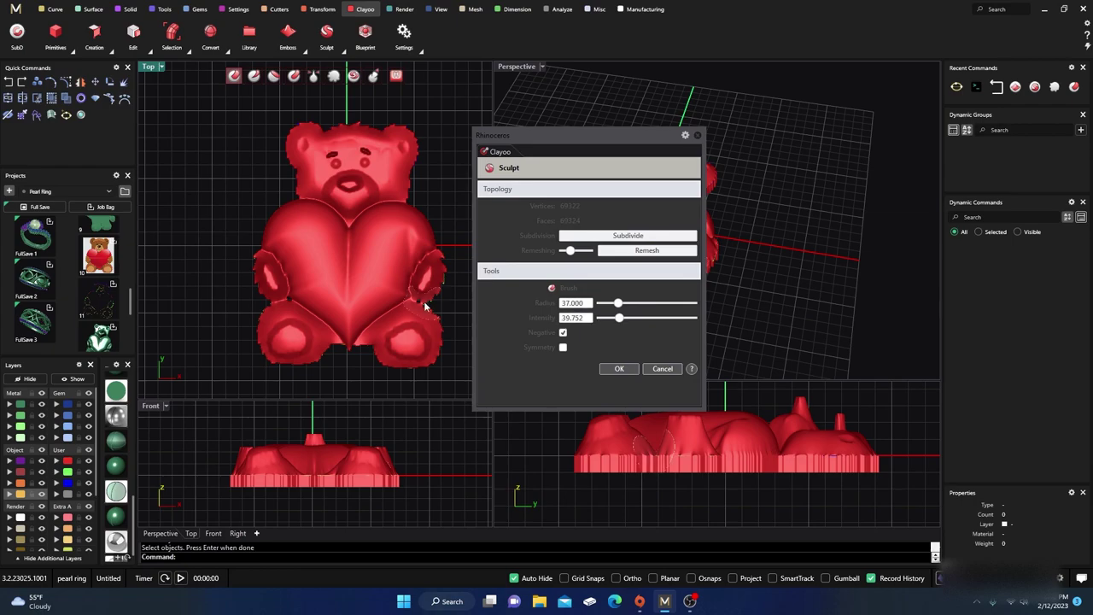
left_click_drag(542, 134, 830, 125)
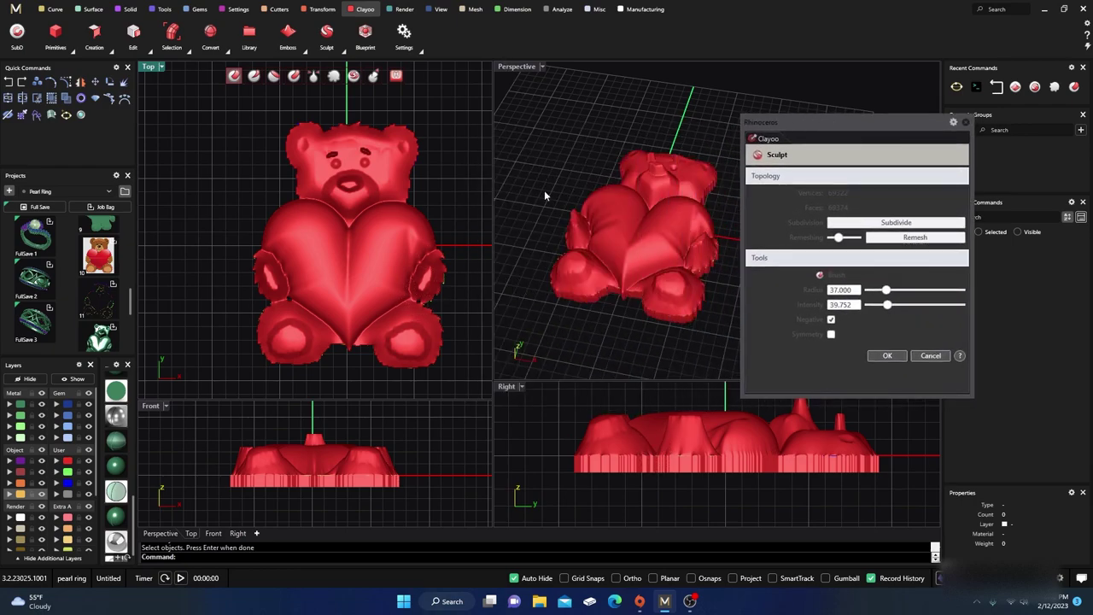
- Press a negative brush stroke into the bear's chest, then undo it
scroll(570, 195, "up", 3)
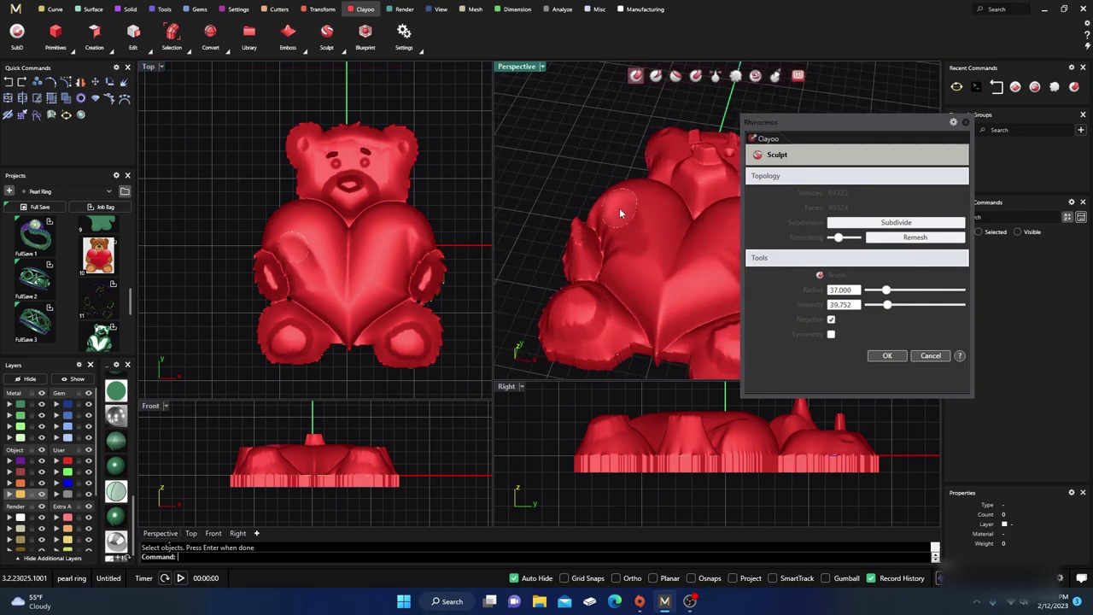
mouse_move(618, 213)
left_mouse_down()
mouse_move(626, 272)
mouse_move(624, 245)
mouse_move(574, 218)
mouse_move(614, 215)
mouse_move(583, 216)
left_mouse_up()
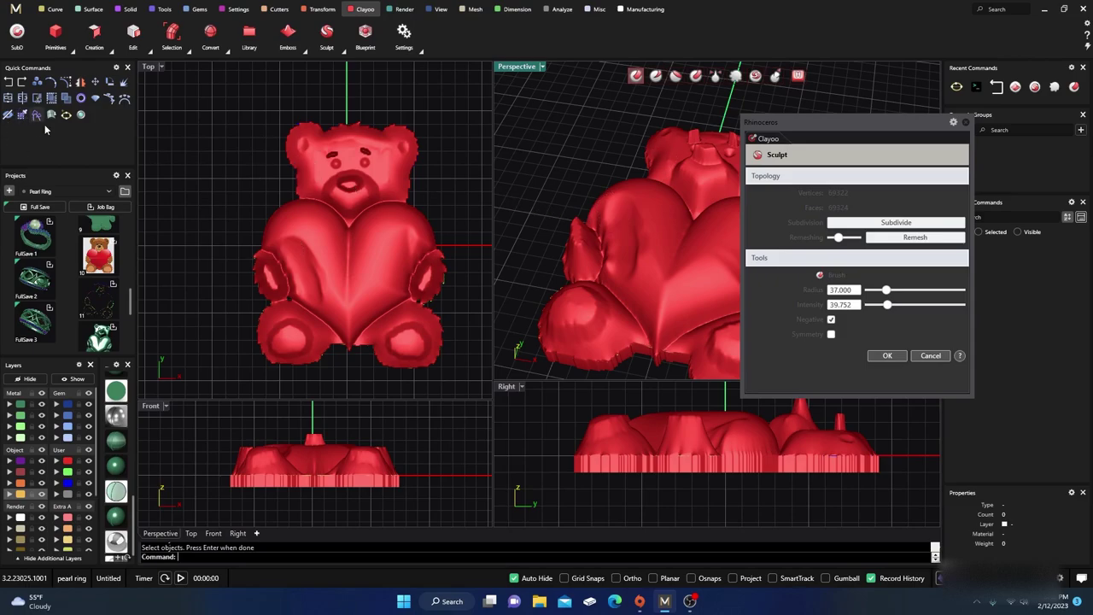
left_click(8, 82)
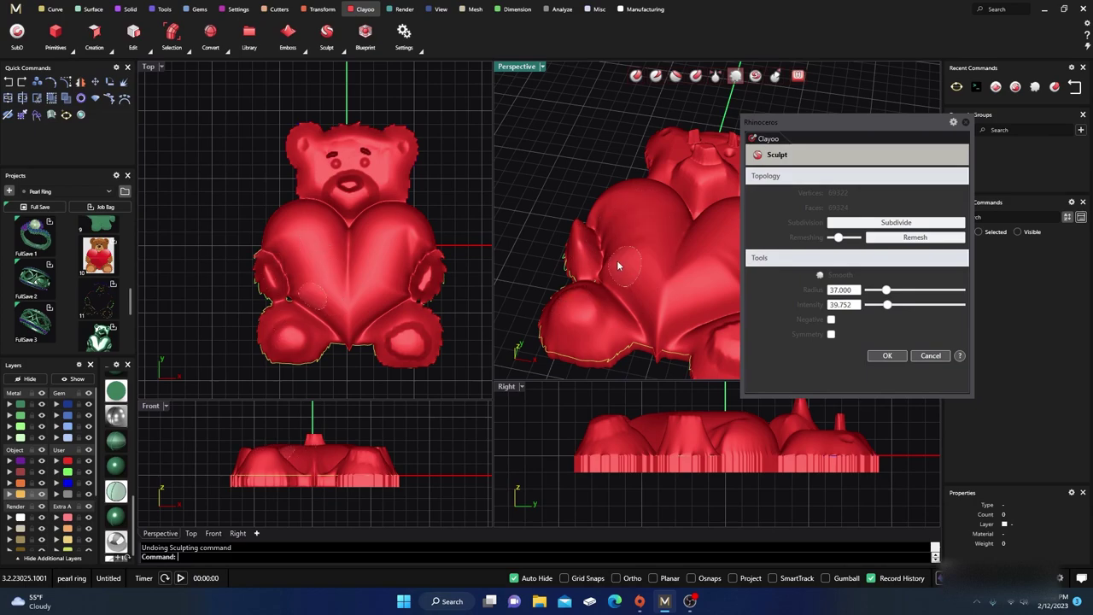
right_click_drag(679, 265, 587, 287)
scroll(587, 288, "down", 5)
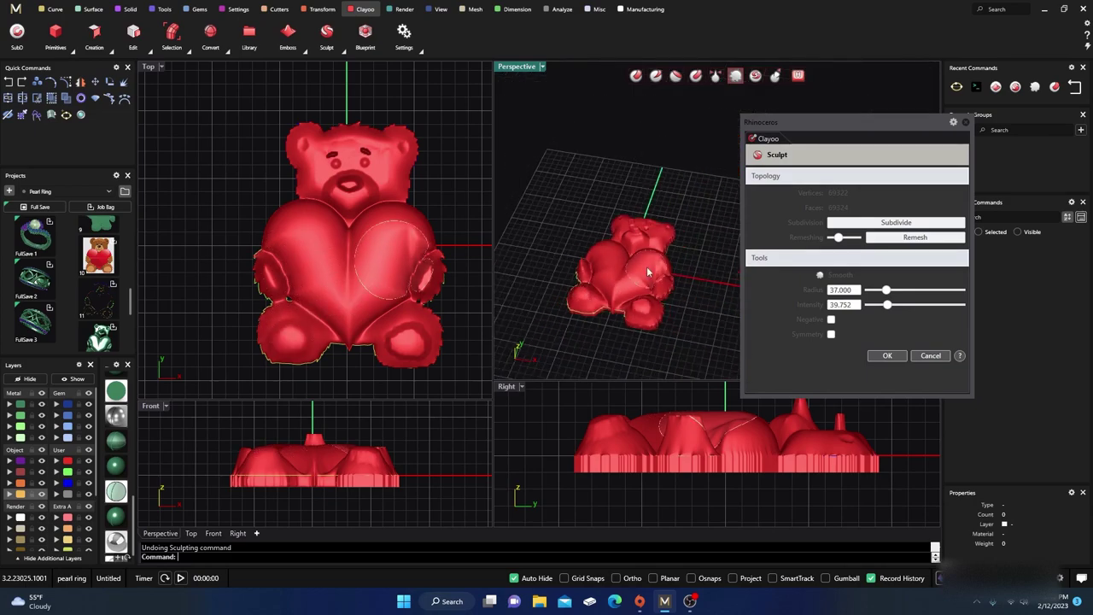
- Maximize the Perspective view and smooth the bear's front foot, right arm and right ear
double_click(512, 67)
scroll(449, 421, "up", 4)
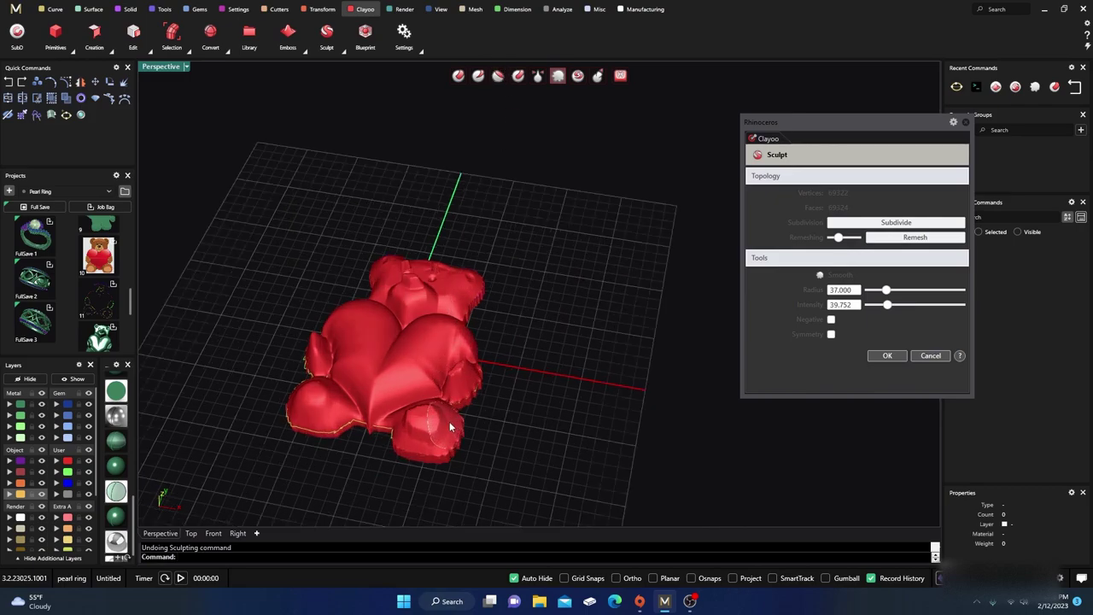
scroll(447, 390, "down", 2)
mouse_move(415, 389)
left_mouse_down()
mouse_move(396, 417)
mouse_move(440, 429)
mouse_move(465, 409)
left_mouse_up()
mouse_move(454, 410)
left_mouse_down()
mouse_move(455, 370)
mouse_move(454, 335)
left_mouse_up()
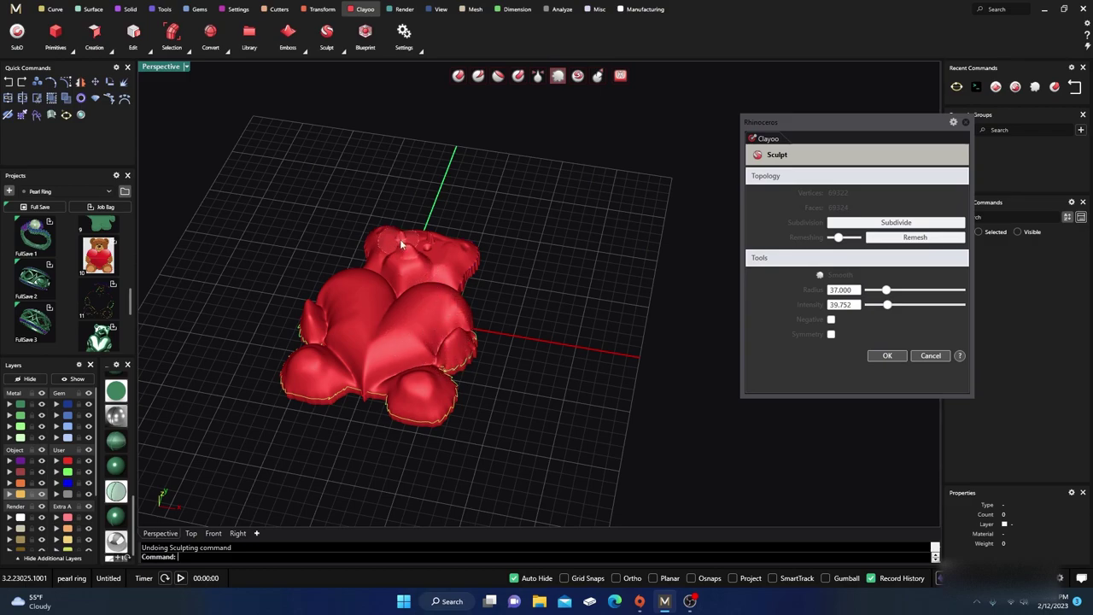
mouse_move(439, 254)
left_mouse_down()
mouse_move(461, 270)
mouse_move(471, 254)
mouse_move(464, 284)
mouse_move(459, 252)
left_mouse_up()
- Smooth the wrinkled lower-left folds, the right edge and the ribbed front rim
right_click_drag(504, 279, 470, 366)
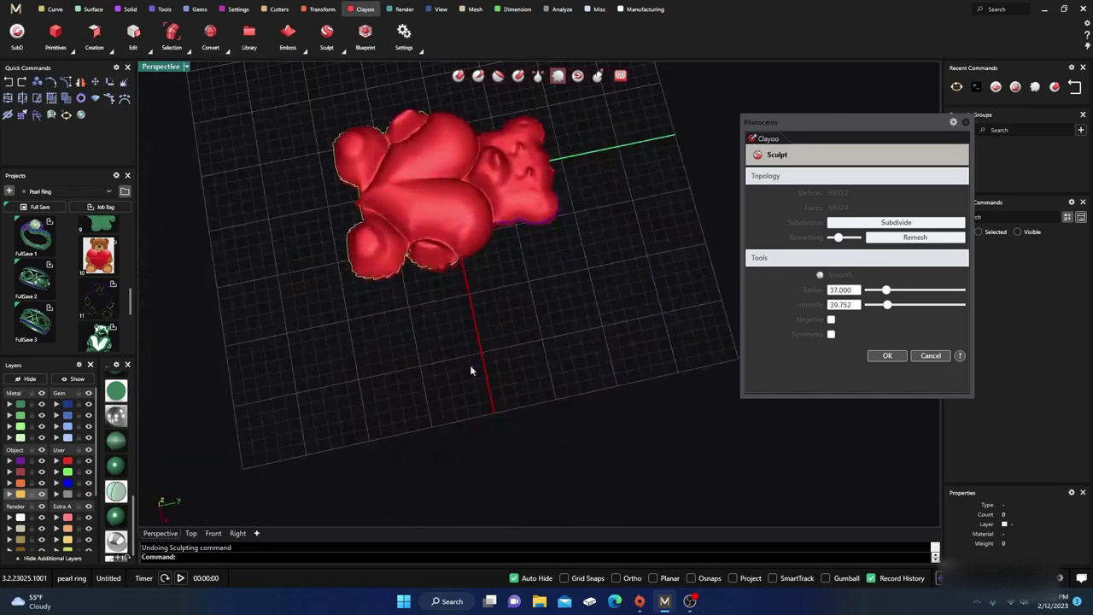
scroll(549, 229, "up", 5)
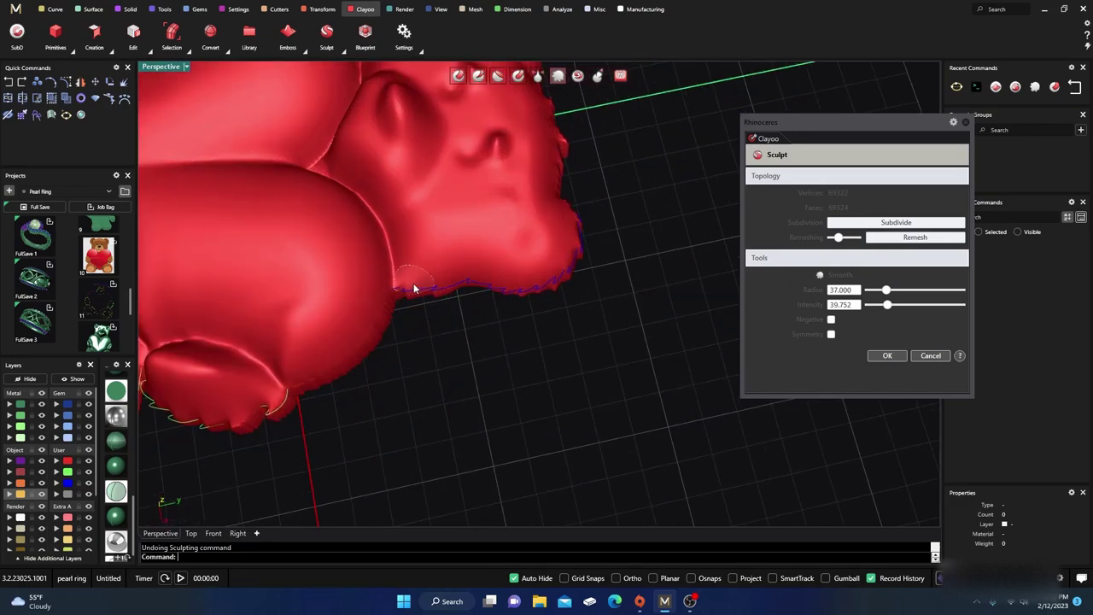
mouse_move(423, 419)
right_mouse_down()
mouse_move(402, 312)
mouse_move(383, 319)
right_mouse_up()
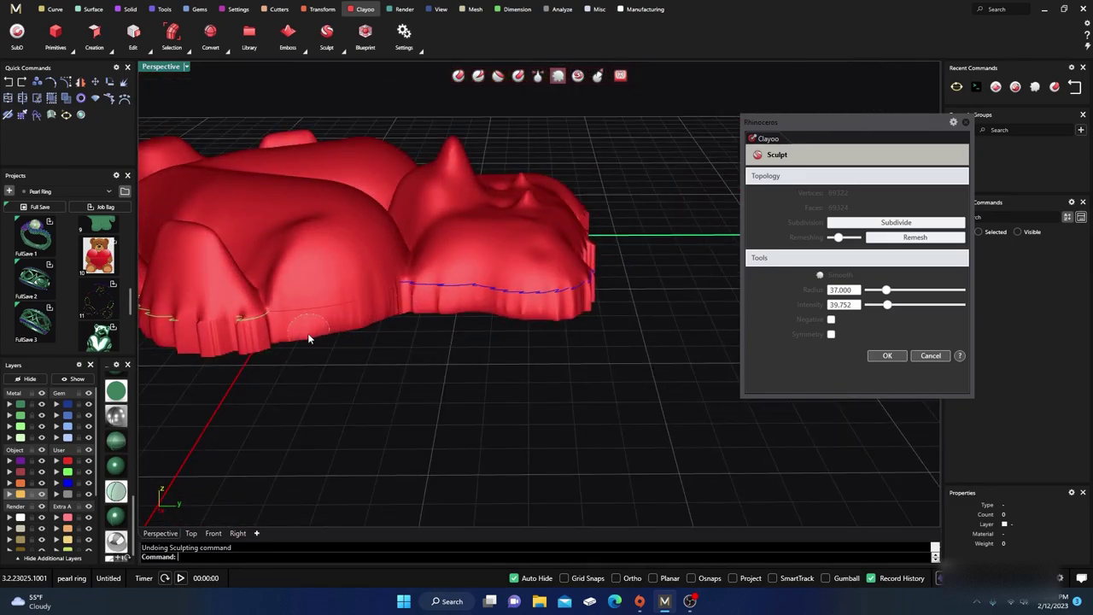
mouse_move(164, 336)
left_mouse_down()
mouse_move(262, 341)
mouse_move(194, 353)
mouse_move(248, 343)
left_mouse_up()
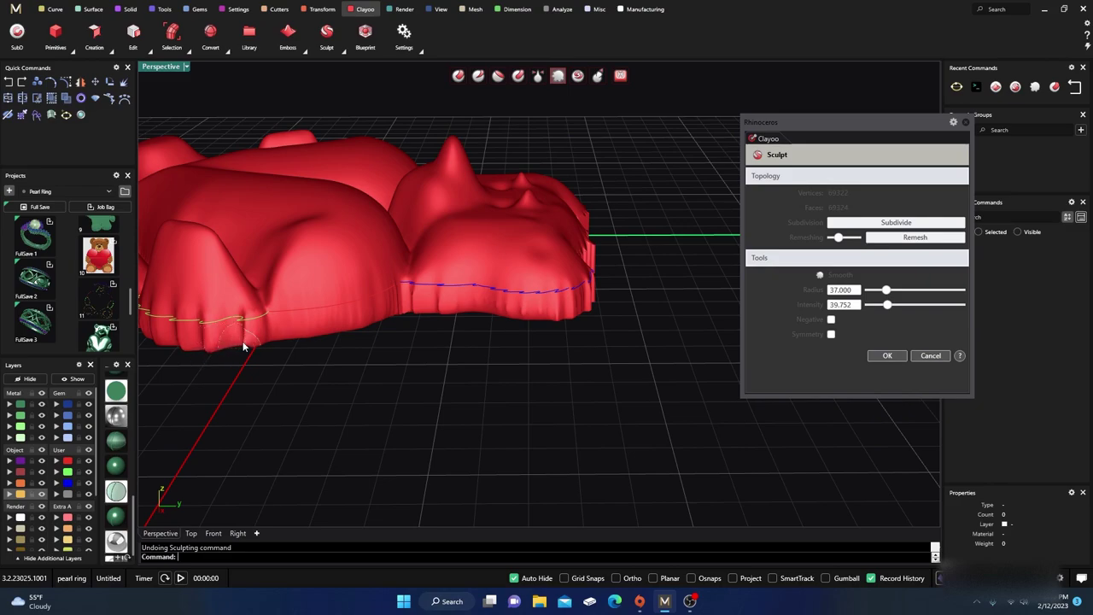
left_click_drag(535, 311, 587, 275)
right_click_drag(602, 404, 355, 402)
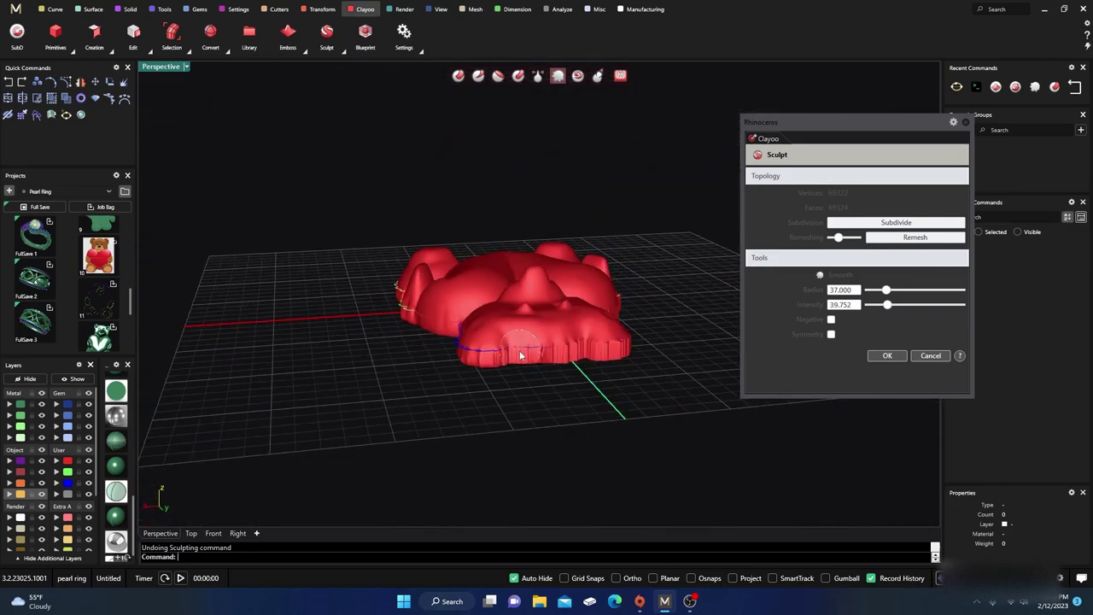
mouse_move(540, 359)
left_mouse_down()
mouse_move(473, 373)
mouse_move(535, 352)
mouse_move(597, 352)
mouse_move(464, 349)
left_mouse_up()
right_click_drag(484, 386, 419, 397)
scroll(419, 398, "up", 3)
left_click_drag(509, 374, 688, 346)
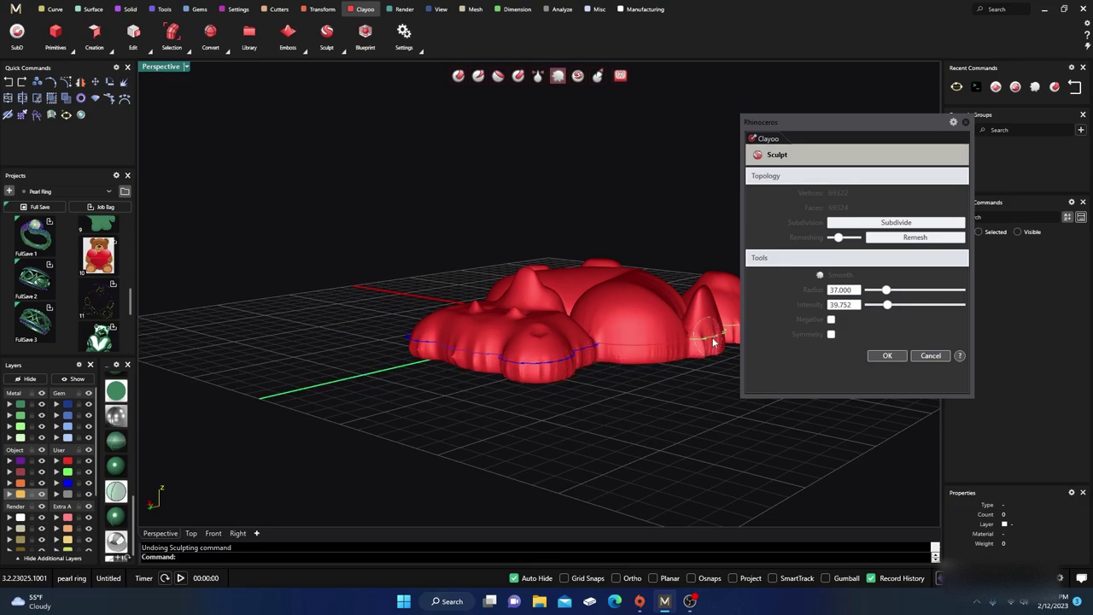
scroll(339, 389, "down", 3)
scroll(478, 427, "up", 5)
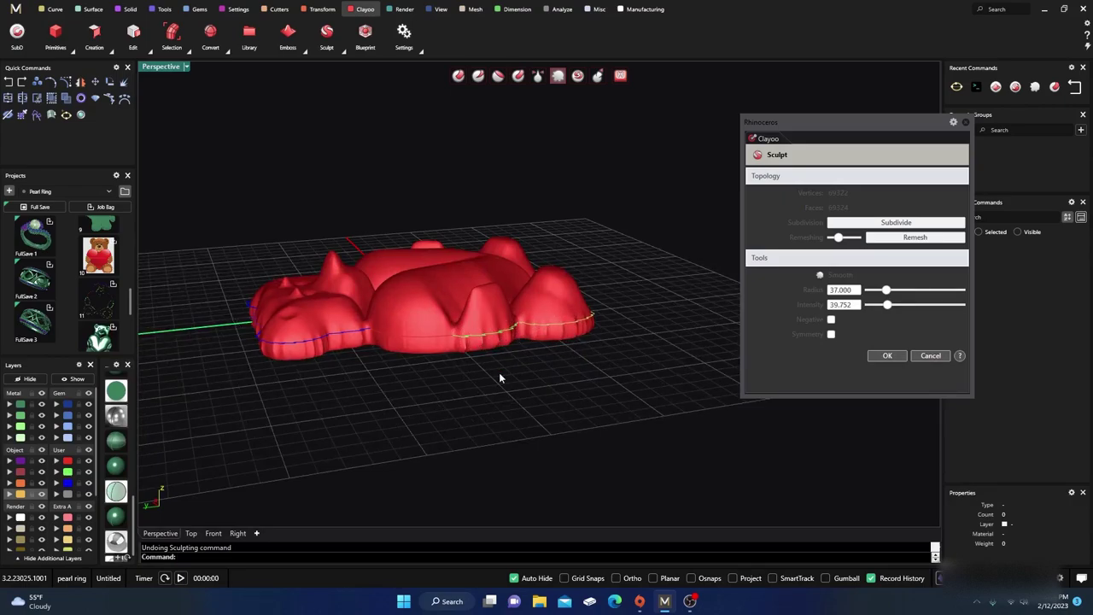
- Inspect the bear from several angles, then restore the Top, Perspective, Front, Right layout
right_click_drag(500, 373, 663, 373)
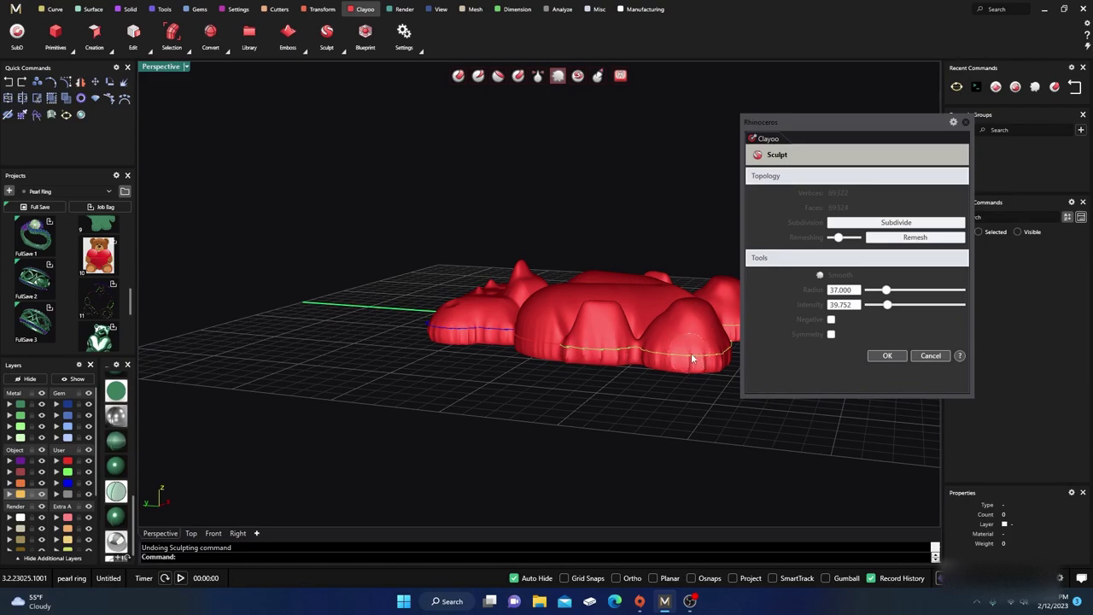
scroll(550, 425, "down", 3)
right_click_drag(550, 425, 502, 392)
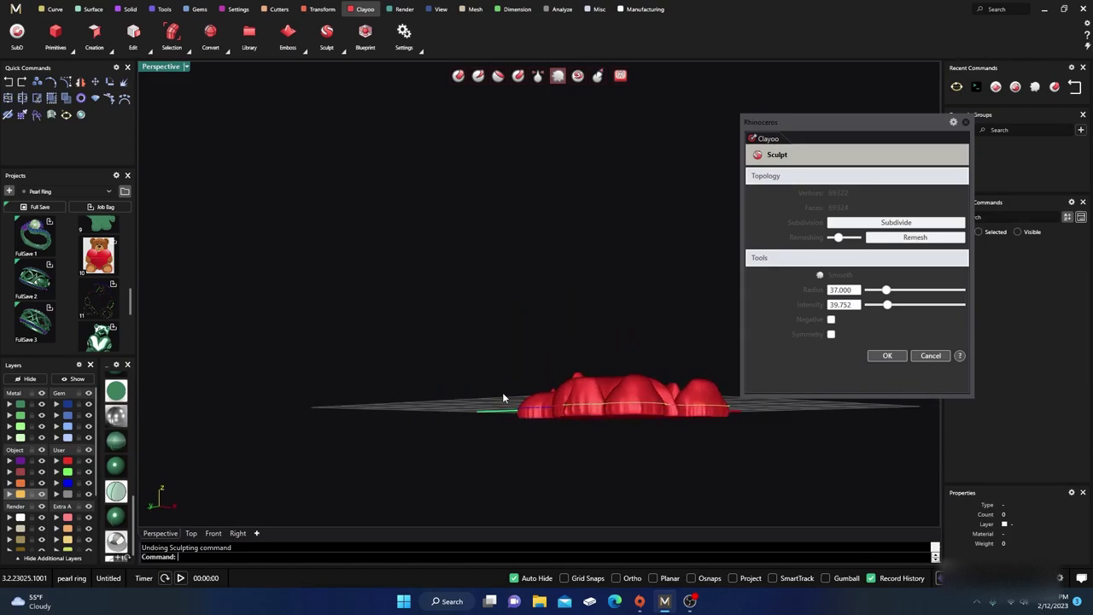
scroll(639, 402, "up", 3)
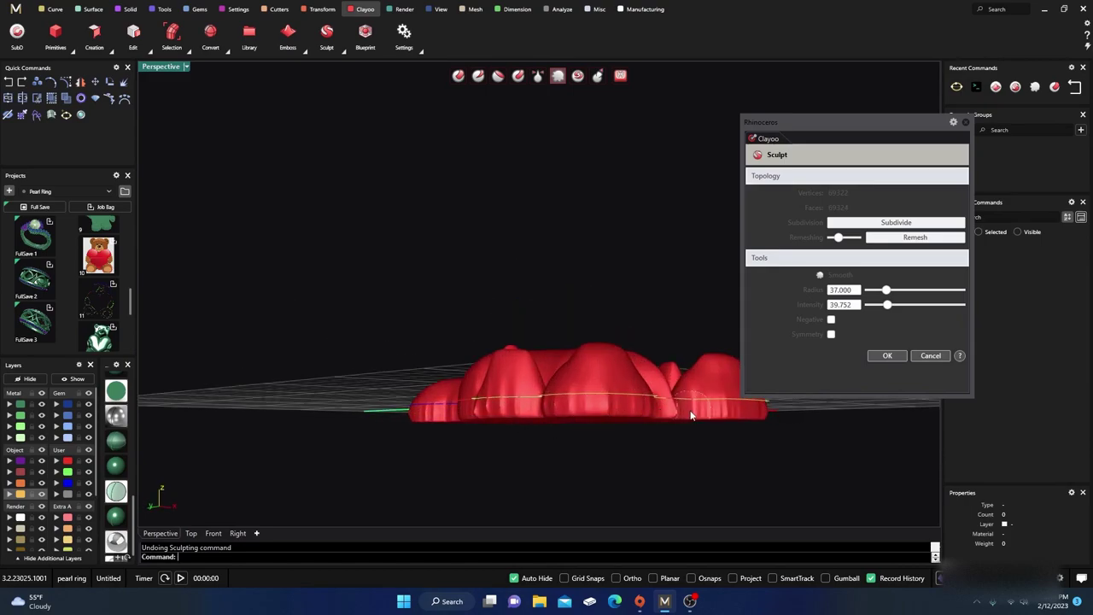
scroll(441, 426, "down", 5)
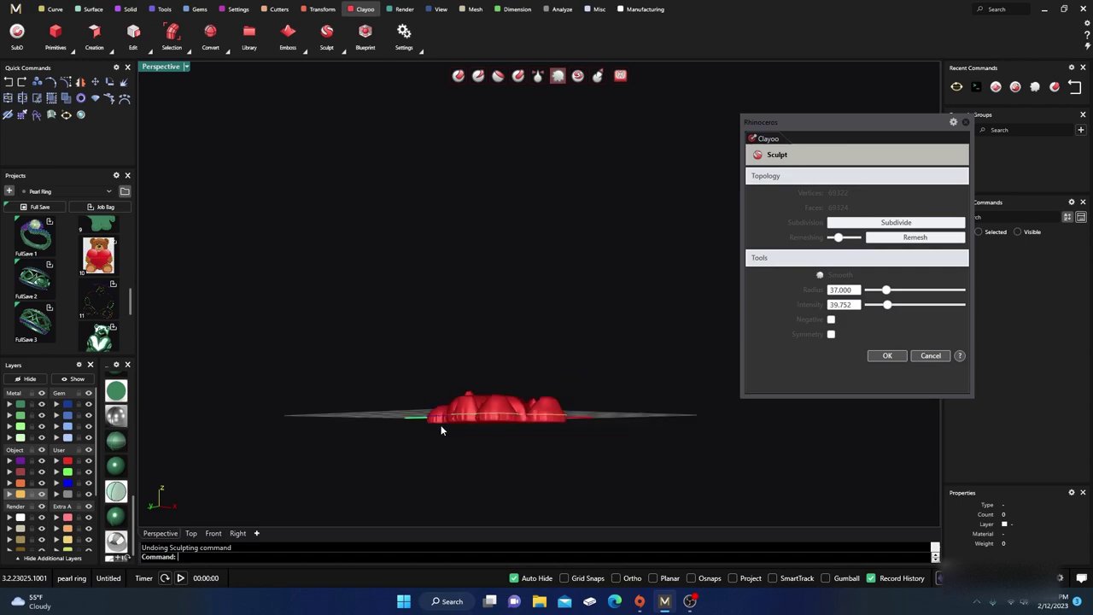
right_click_drag(440, 429, 447, 463)
scroll(640, 407, "up", 5)
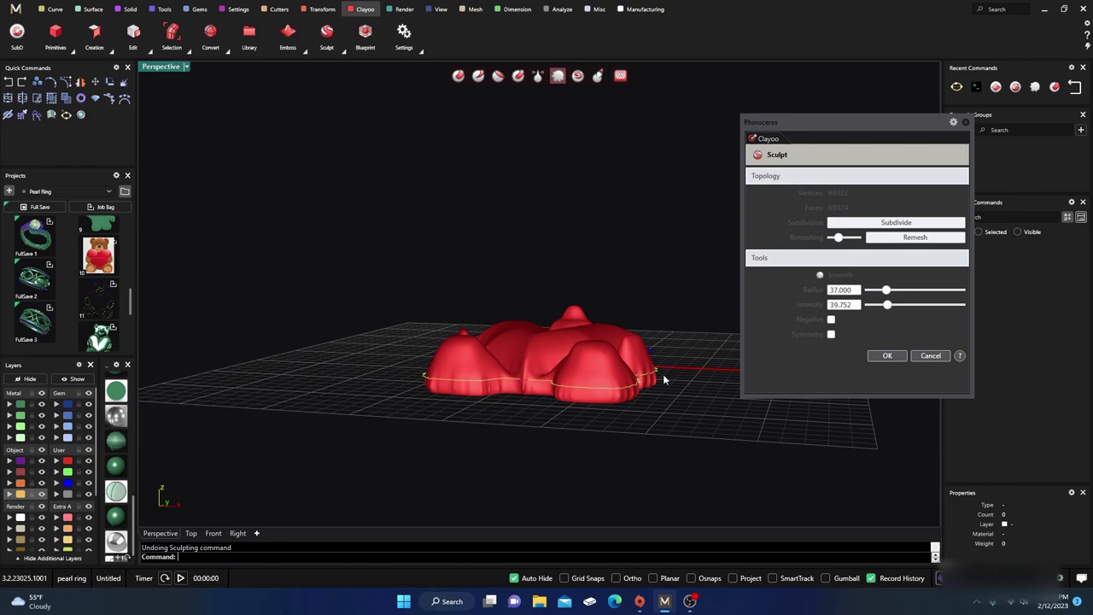
scroll(515, 418, "down", 3)
right_click_drag(515, 417, 568, 373)
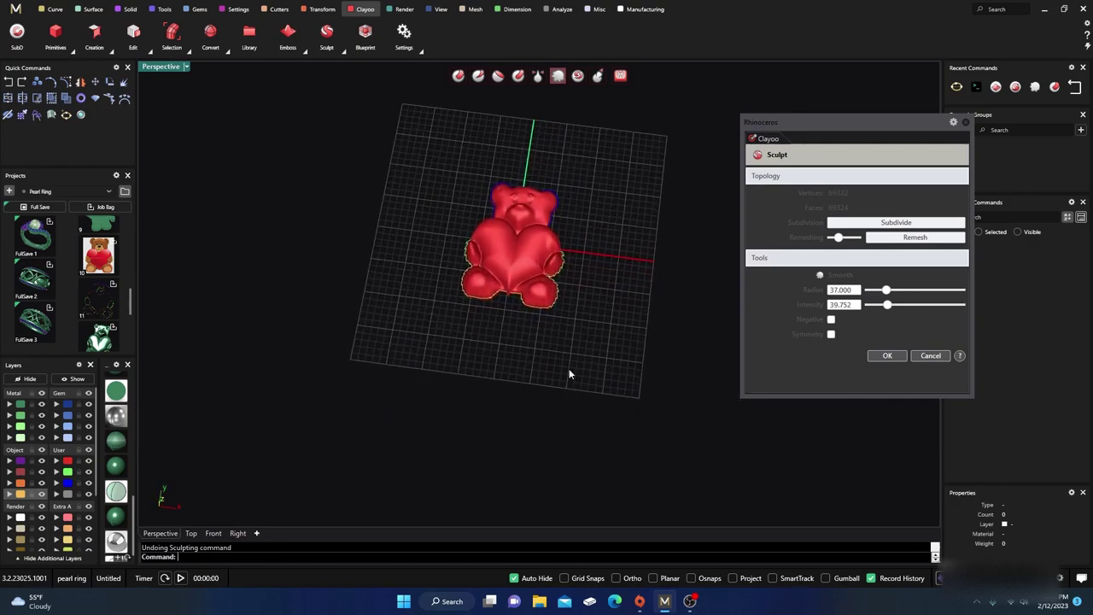
scroll(498, 225, "up", 5)
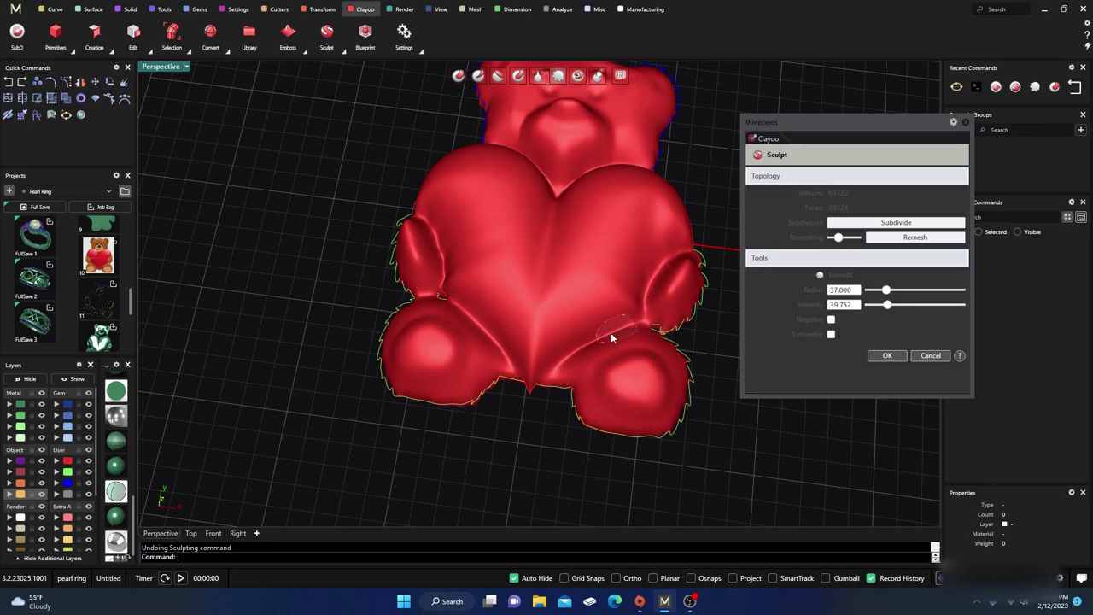
right_click_drag(513, 376, 546, 282)
scroll(525, 391, "down", 3)
scroll(546, 216, "up", 5)
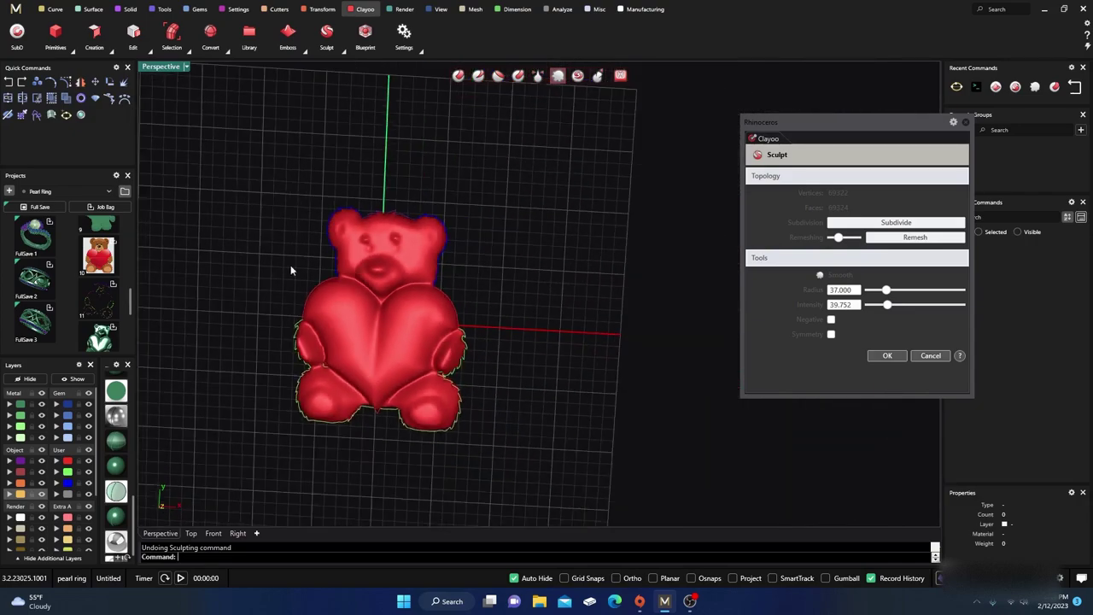
mouse_move(292, 268)
right_mouse_down()
mouse_move(456, 268)
mouse_move(436, 210)
mouse_move(414, 210)
mouse_move(359, 245)
mouse_move(564, 312)
mouse_move(529, 308)
mouse_move(572, 344)
mouse_move(536, 310)
mouse_move(573, 384)
mouse_move(548, 361)
mouse_move(589, 391)
mouse_move(572, 376)
right_mouse_up()
scroll(536, 311, "down", 5)
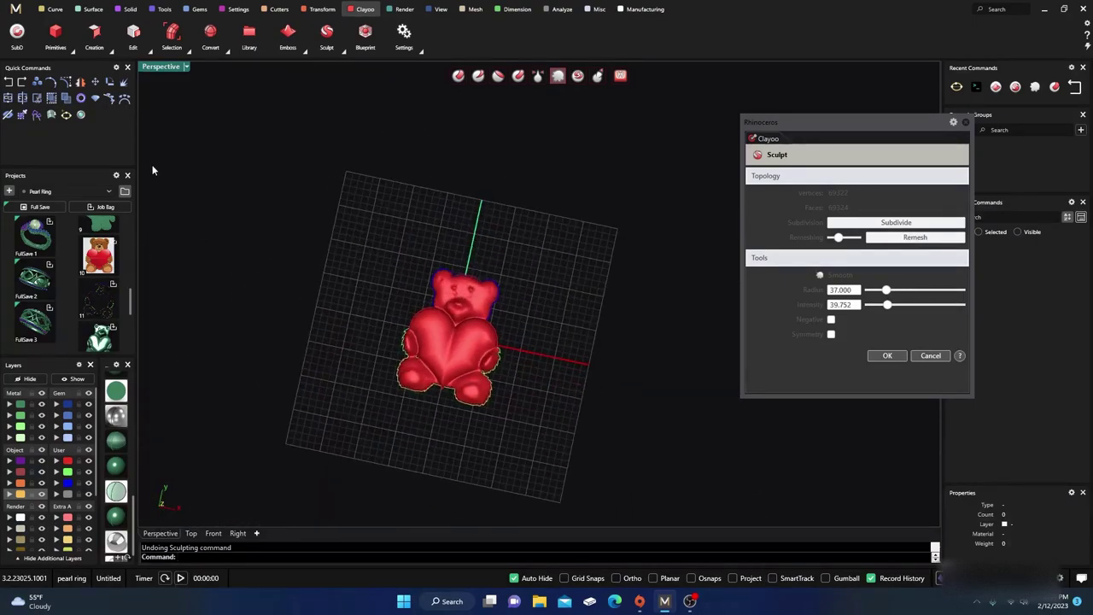
double_click(162, 69)
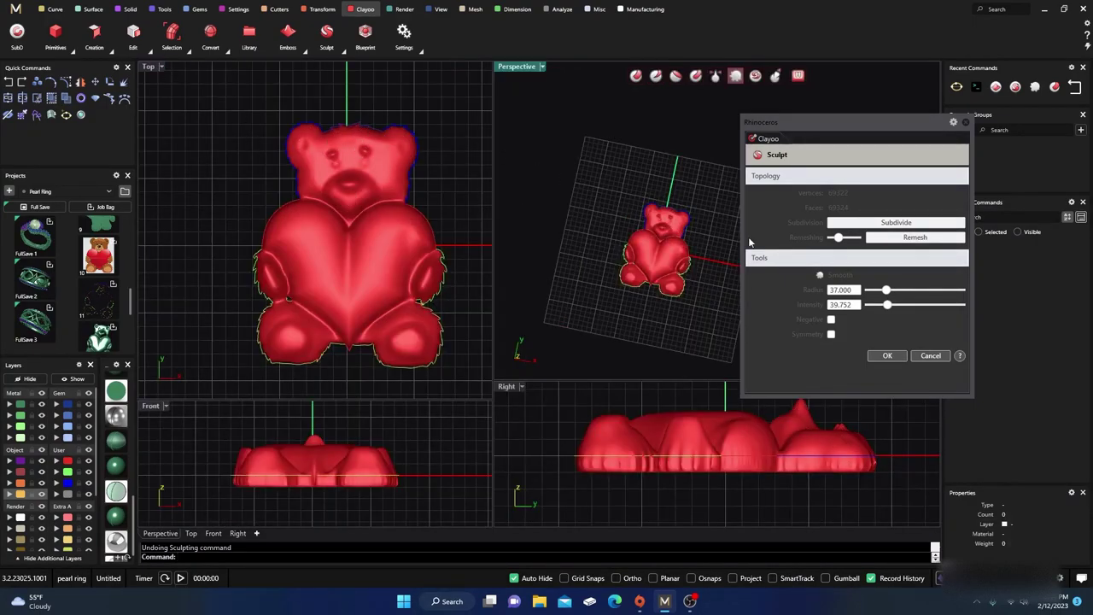
- Pick the Brush sculpt tool with intensity 72.05 and radius 23
left_click(635, 76)
left_click_drag(886, 307, 902, 307)
scroll(359, 131, "up", 5)
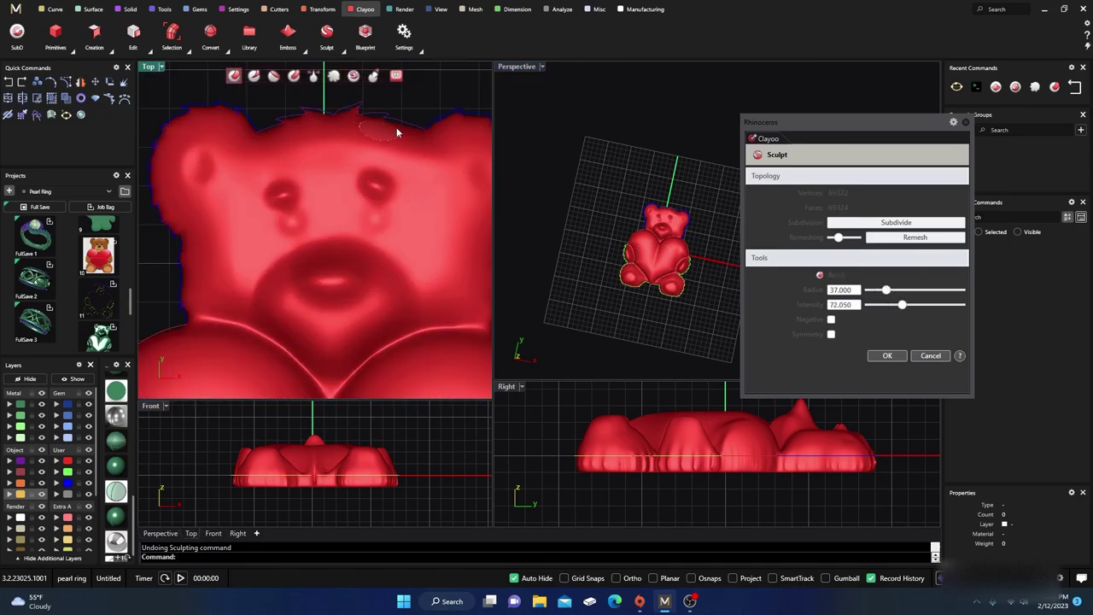
left_click_drag(887, 292, 881, 295)
- Build up a lumpy ridge across the bear's forehead and head top
left_click(408, 145)
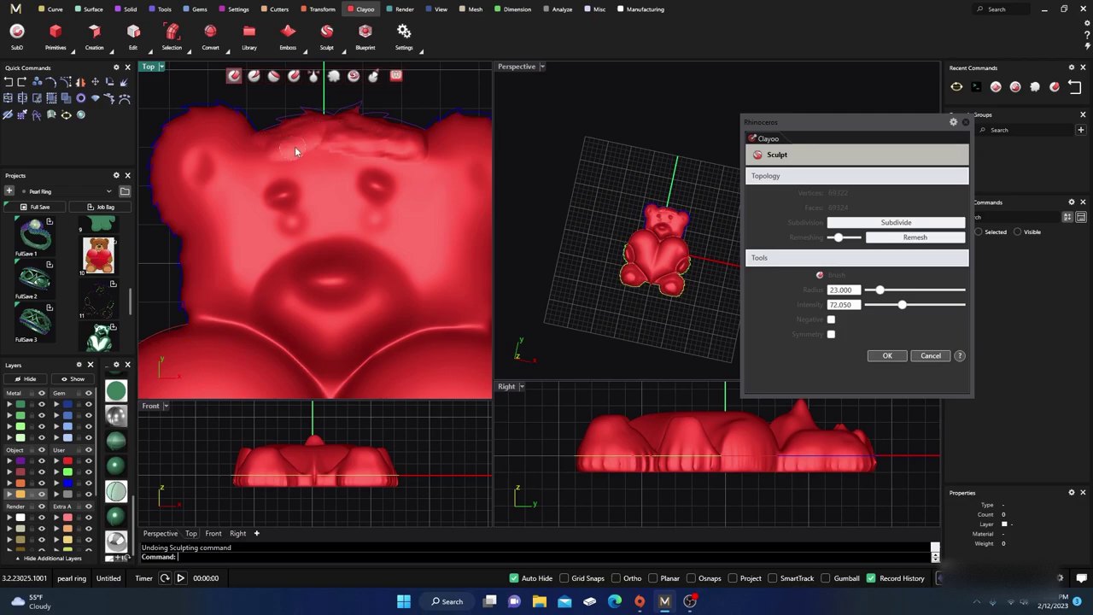
left_click_drag(296, 151, 429, 142)
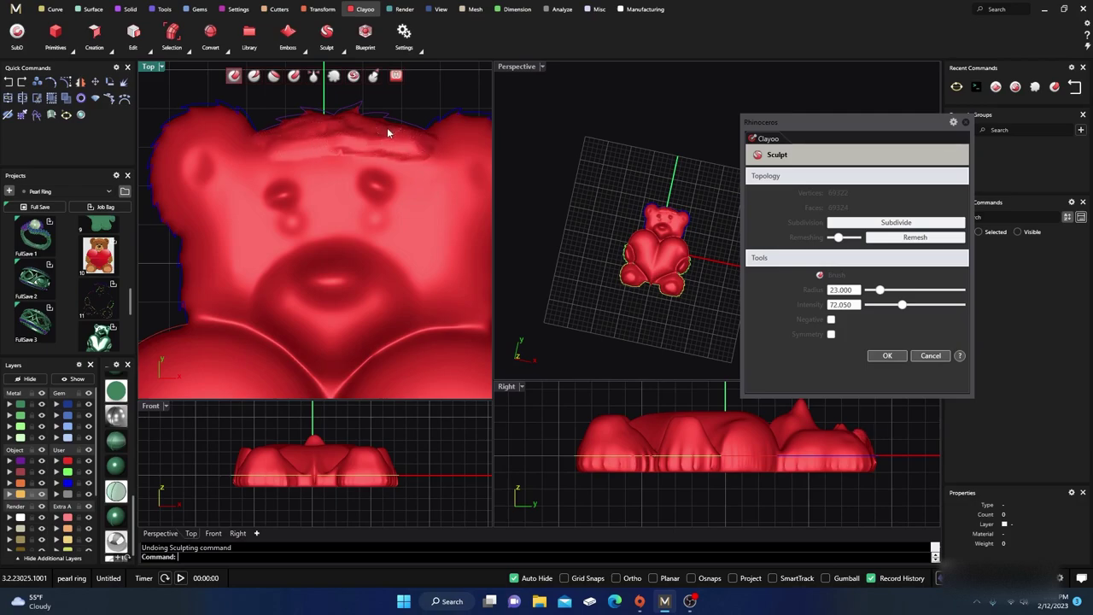
mouse_move(360, 138)
left_mouse_down()
mouse_move(415, 151)
mouse_move(349, 154)
mouse_move(342, 120)
left_mouse_up()
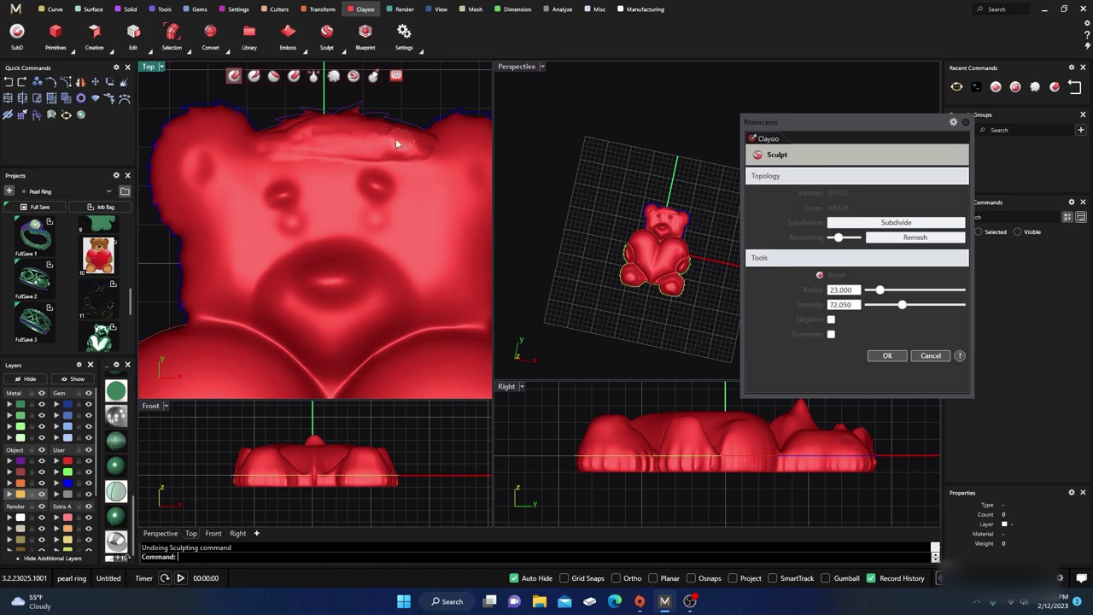
left_click_drag(396, 143, 292, 148)
scroll(674, 230, "up", 8)
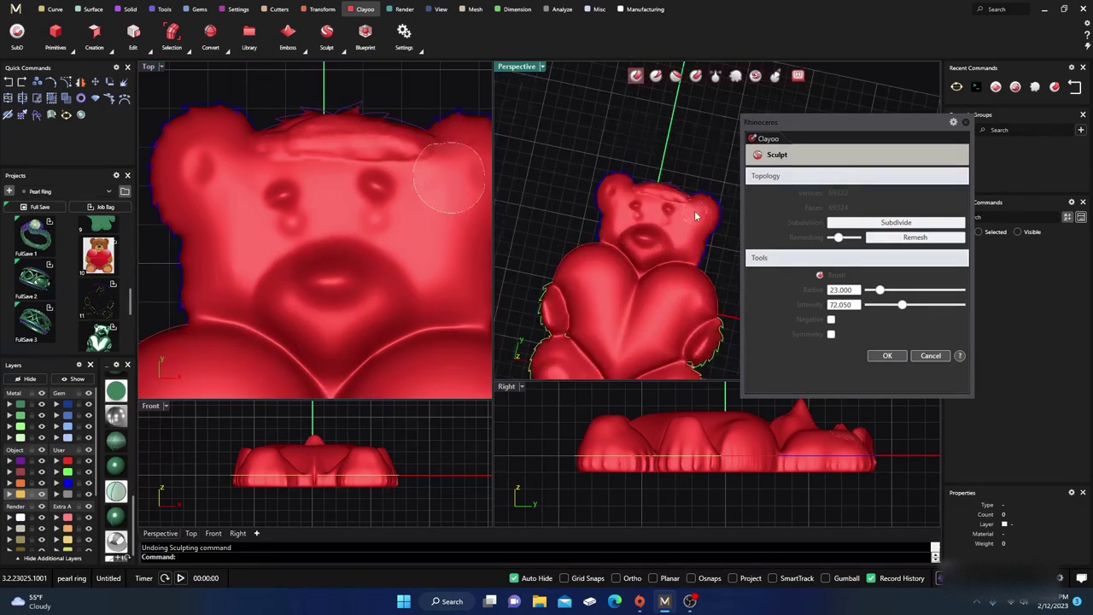
right_click_drag(671, 240, 614, 241)
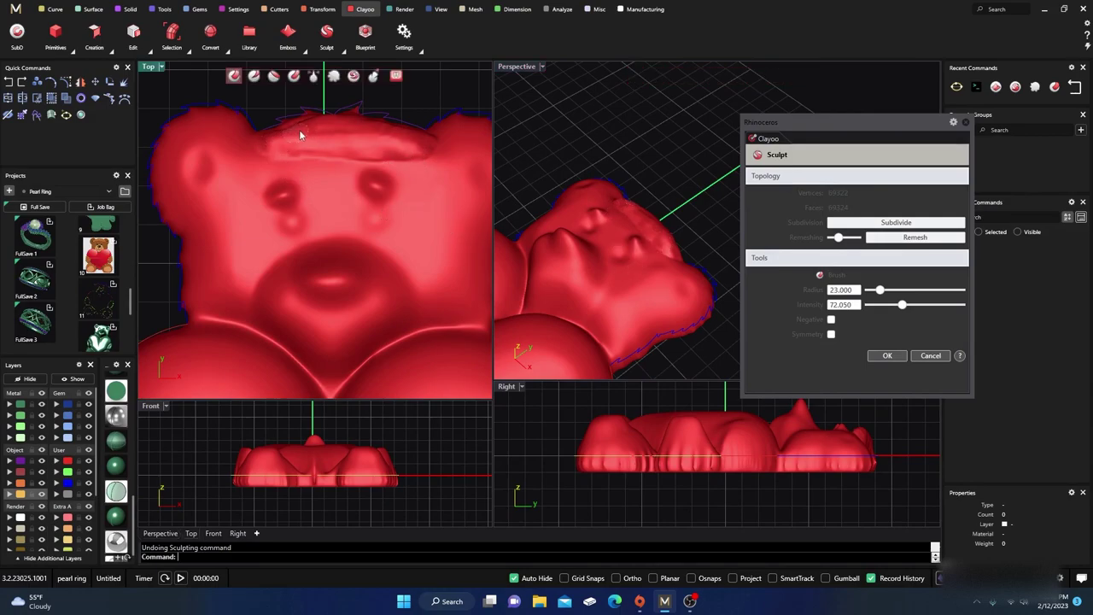
mouse_move(299, 134)
left_mouse_down()
mouse_move(420, 133)
mouse_move(356, 123)
left_mouse_up()
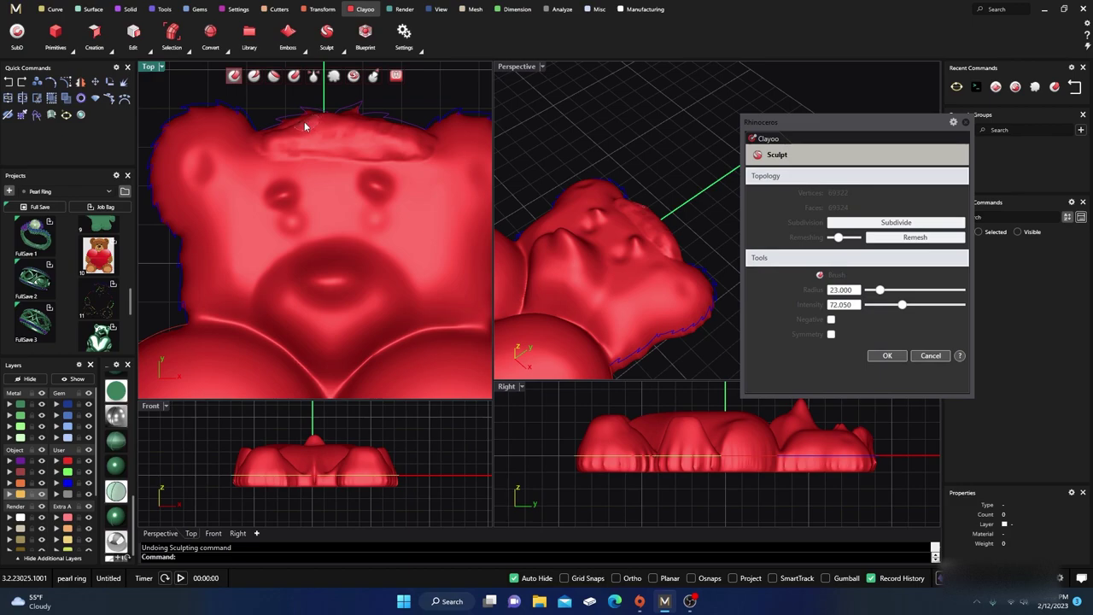
mouse_move(282, 128)
left_mouse_down()
mouse_move(343, 121)
mouse_move(292, 141)
mouse_move(403, 137)
mouse_move(411, 149)
mouse_move(553, 159)
left_mouse_up()
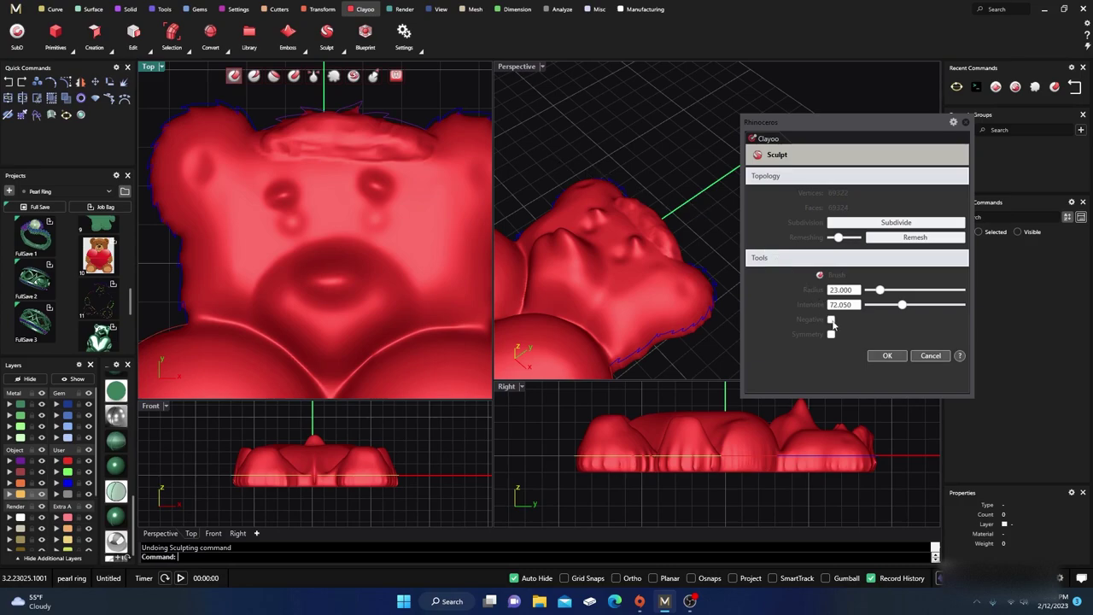
- Smooth the forehead ridge with the Smooth tool at intensity 18.634
left_click(332, 76)
mouse_move(901, 306)
left_mouse_down()
mouse_move(877, 306)
mouse_move(892, 290)
left_mouse_up()
mouse_move(408, 152)
left_mouse_down()
mouse_move(282, 129)
mouse_move(280, 142)
mouse_move(452, 164)
mouse_move(381, 119)
left_mouse_up()
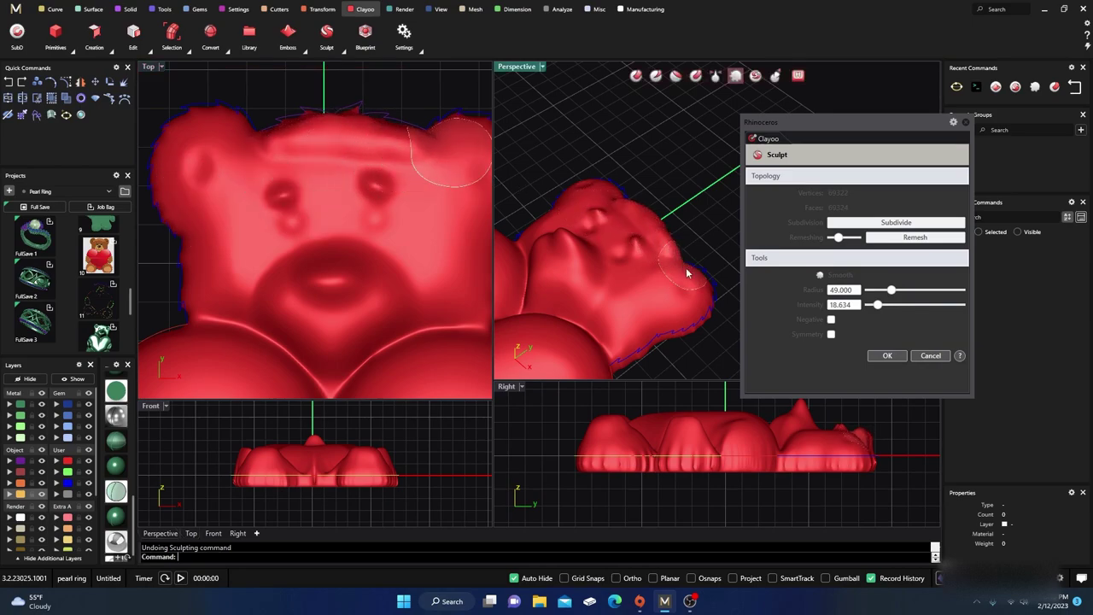
left_click(528, 244)
mouse_move(527, 245)
right_mouse_down()
mouse_move(640, 239)
mouse_move(634, 222)
right_mouse_up()
scroll(634, 222, "up", 2)
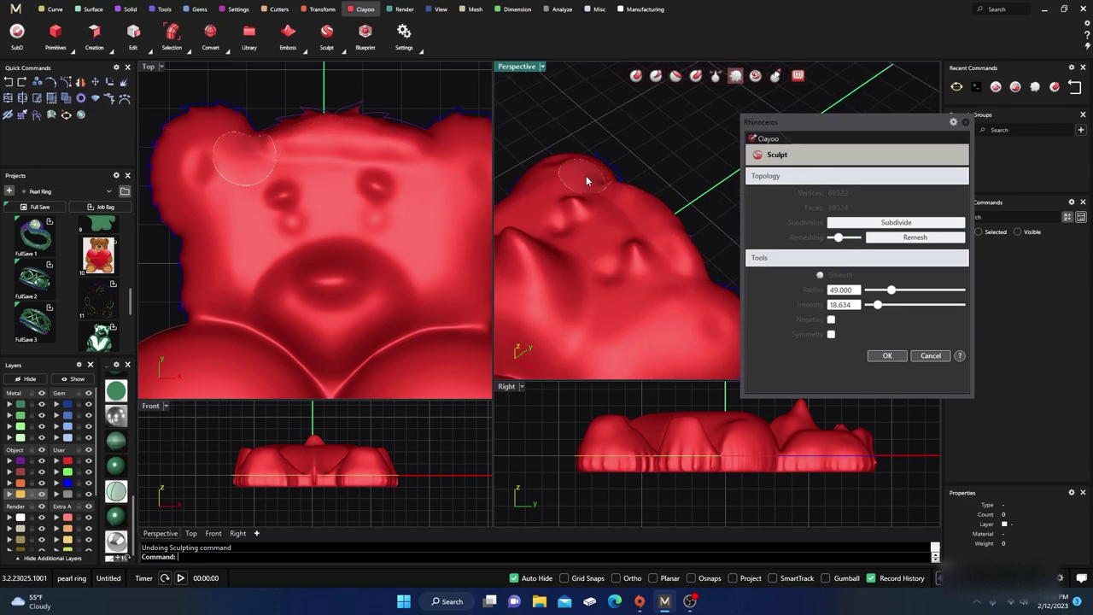
- Switch to a negative Brush at radius 16 and intensity 136.646 over the face
left_click(635, 78)
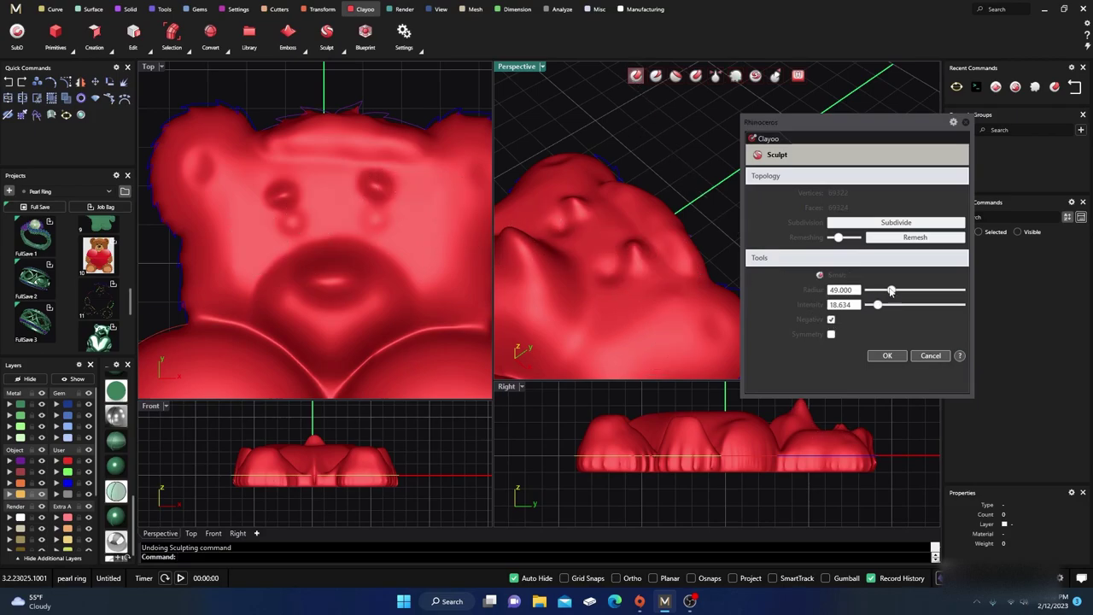
mouse_move(890, 290)
left_mouse_down()
mouse_move(876, 291)
mouse_move(898, 305)
left_mouse_up()
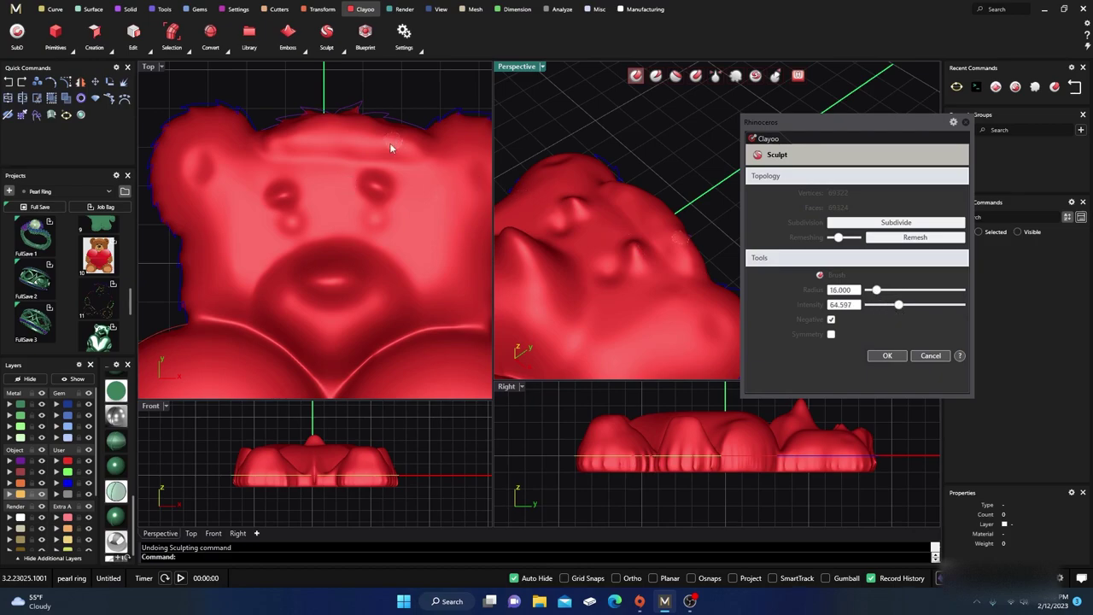
scroll(375, 143, "down", 2)
mouse_move(370, 196)
right_mouse_down()
mouse_move(384, 224)
mouse_move(423, 197)
right_mouse_up()
scroll(384, 195, "up", 3)
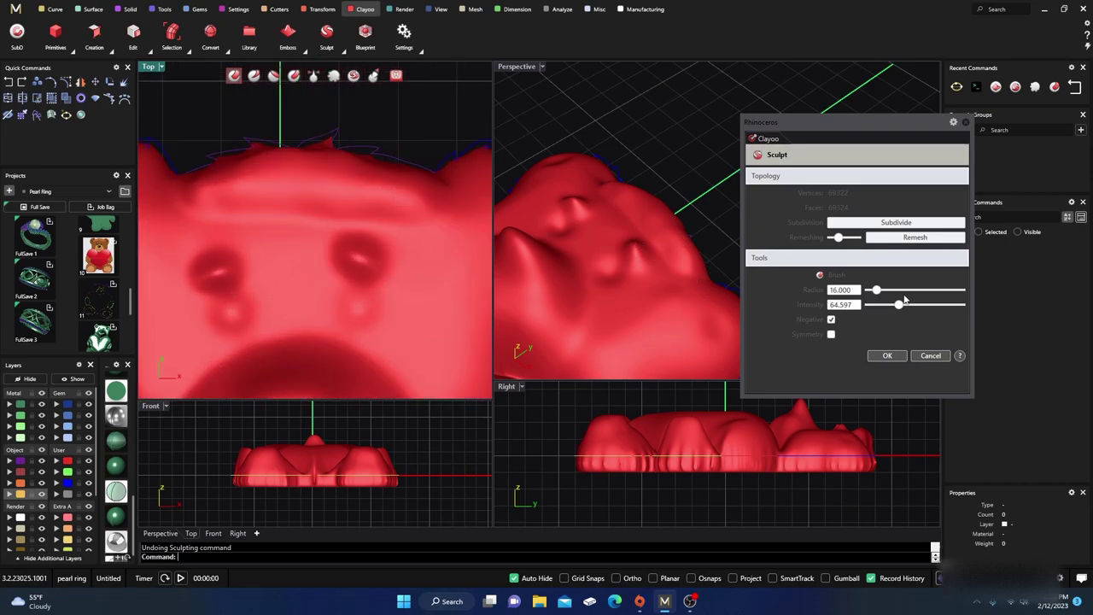
left_click_drag(880, 293, 876, 292)
left_click_drag(901, 309, 920, 305)
left_click_drag(920, 305, 932, 305)
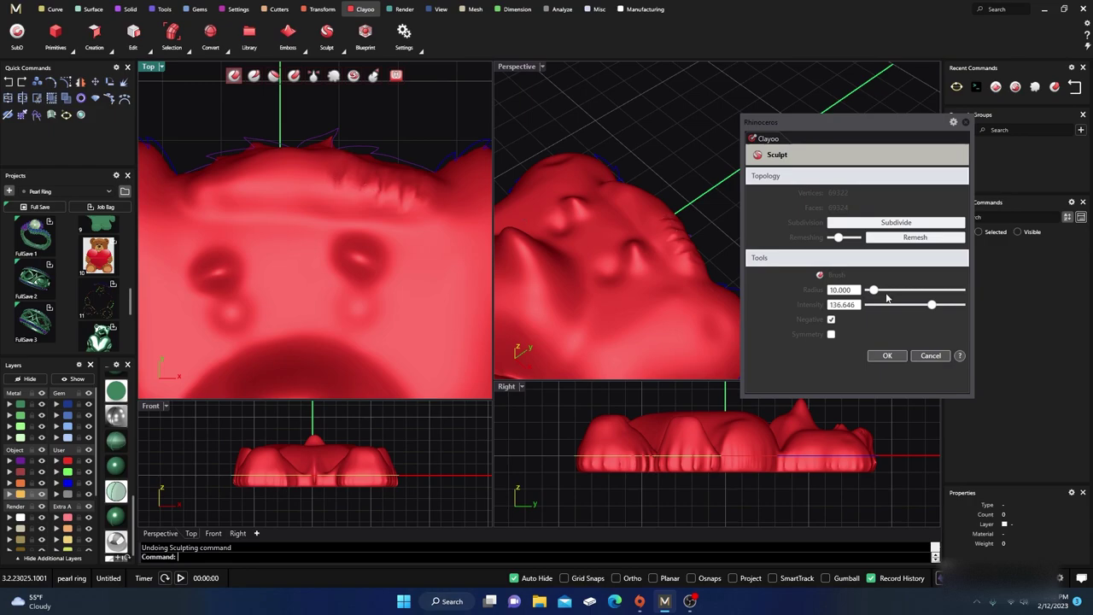
left_click_drag(873, 291, 877, 291)
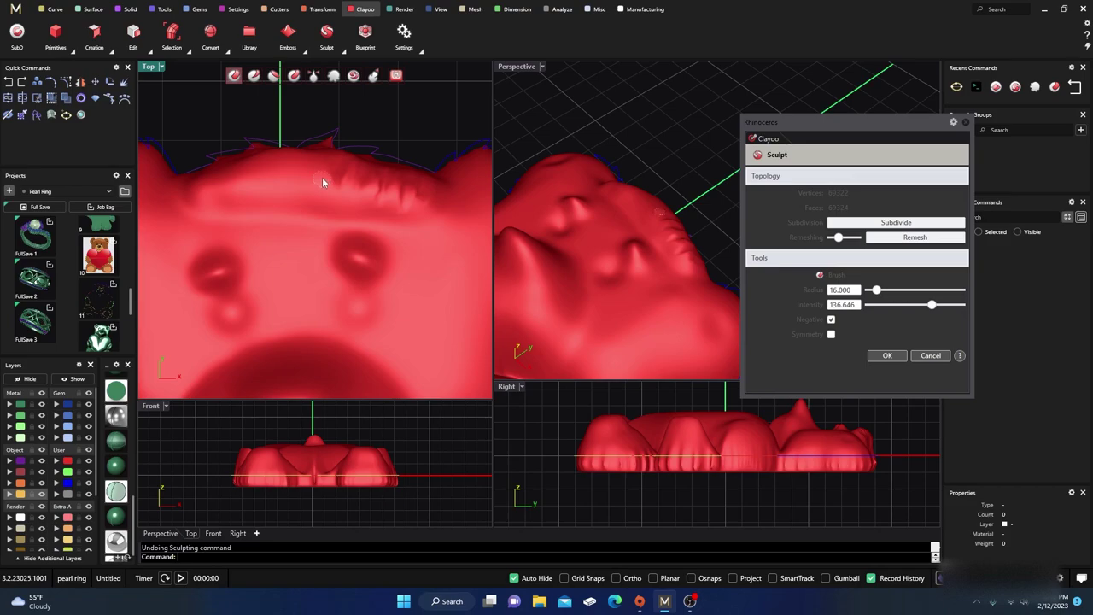
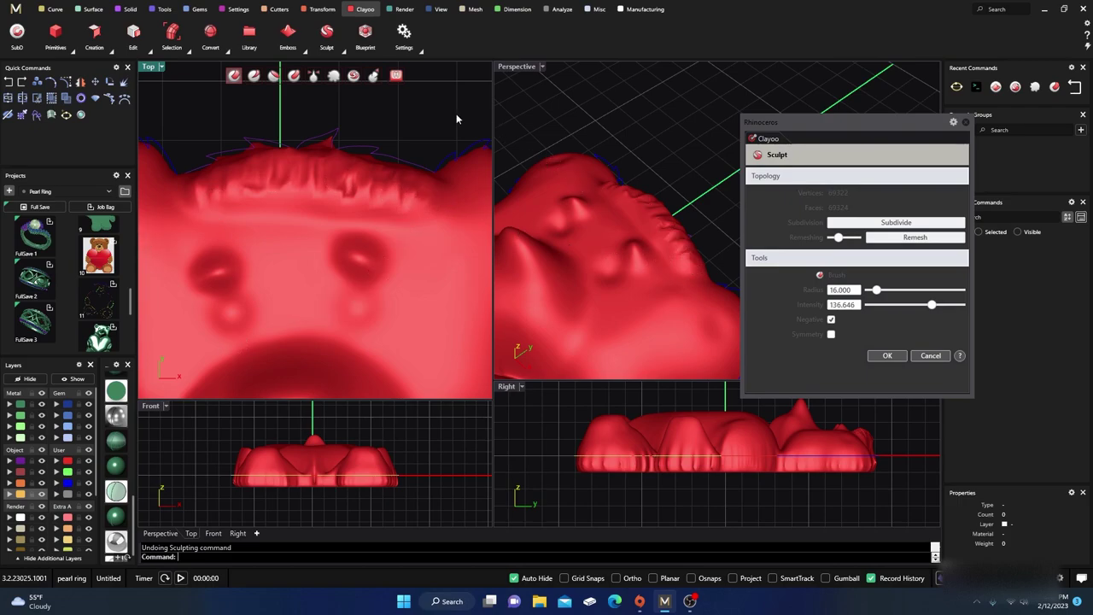
- Reshape both eye sockets with the sculpt Brush at radius 37 and strength about 129
left_click(334, 76)
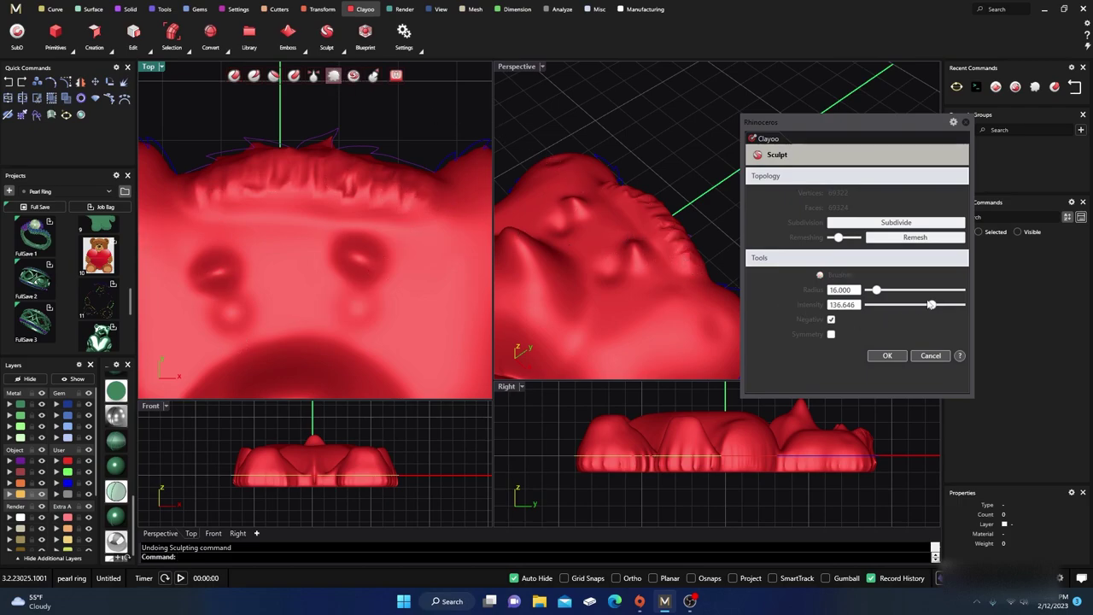
mouse_move(931, 305)
left_mouse_down()
mouse_move(884, 317)
mouse_move(873, 306)
mouse_move(892, 290)
left_mouse_up()
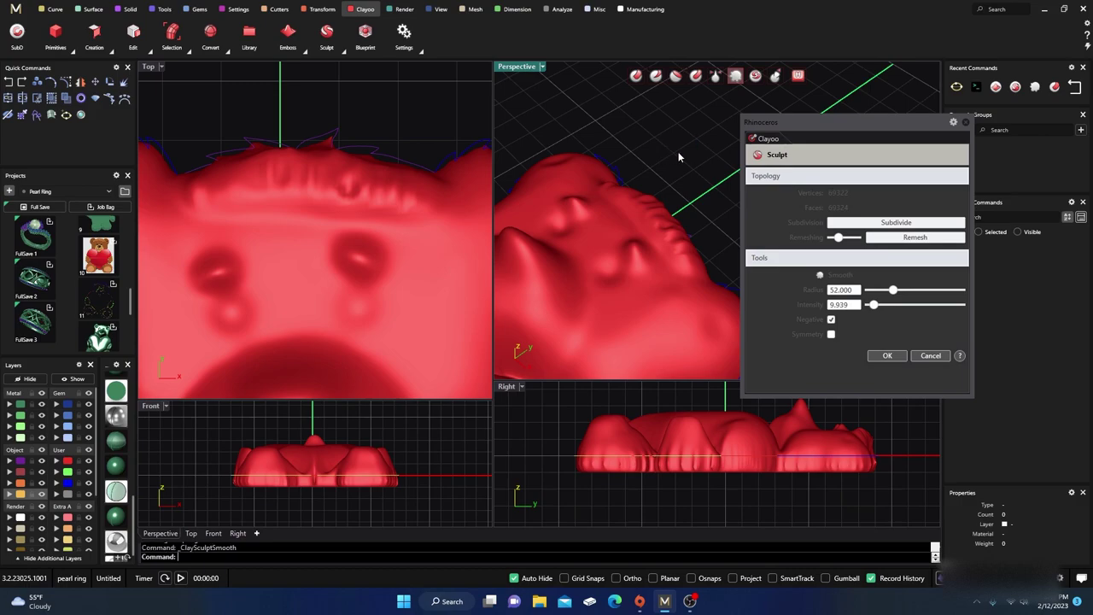
right_click_drag(678, 151, 649, 163)
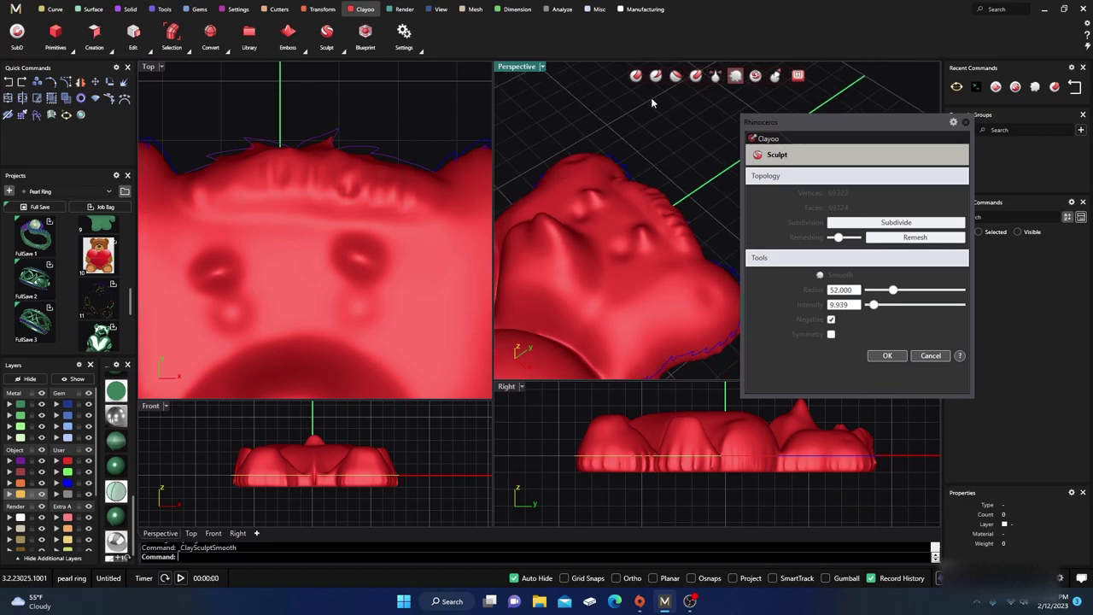
left_click(636, 75)
left_click_drag(873, 305, 923, 314)
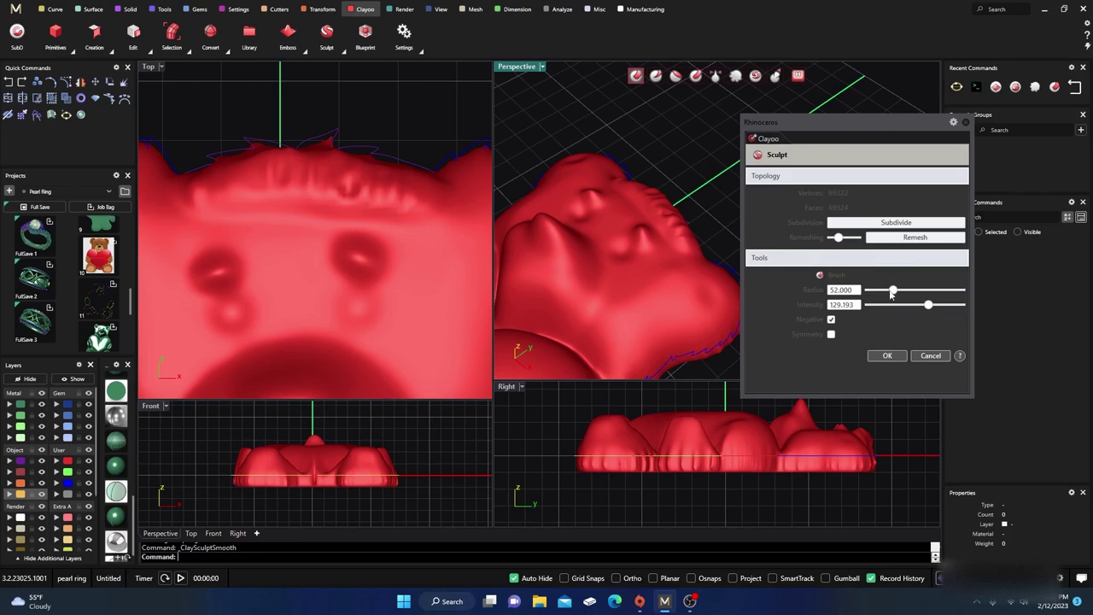
left_click_drag(891, 292, 885, 291)
left_click_drag(364, 257, 362, 262)
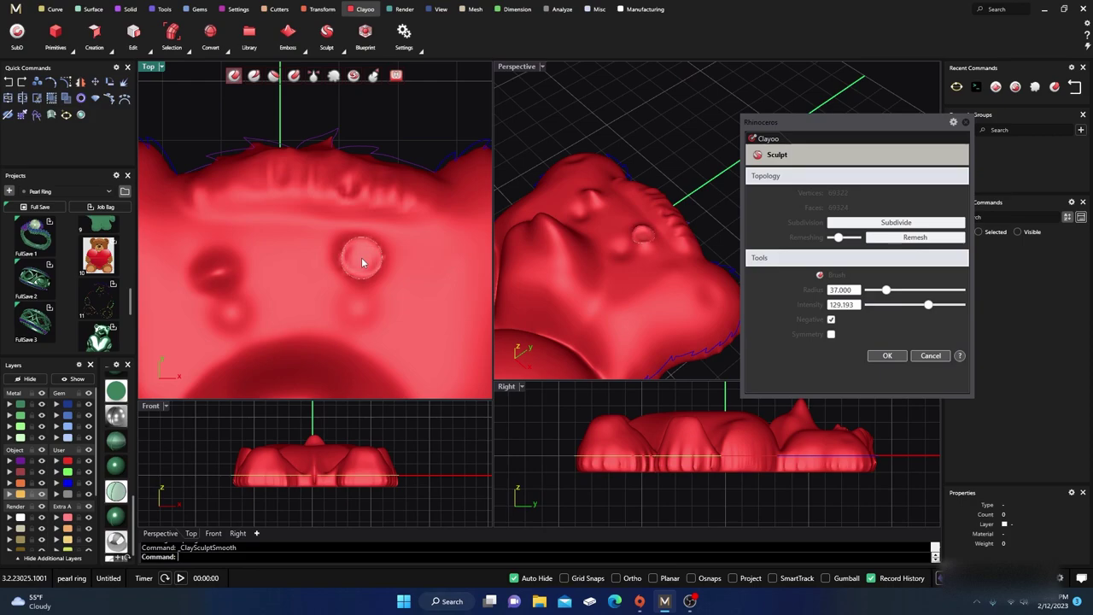
left_click_drag(226, 260, 218, 272)
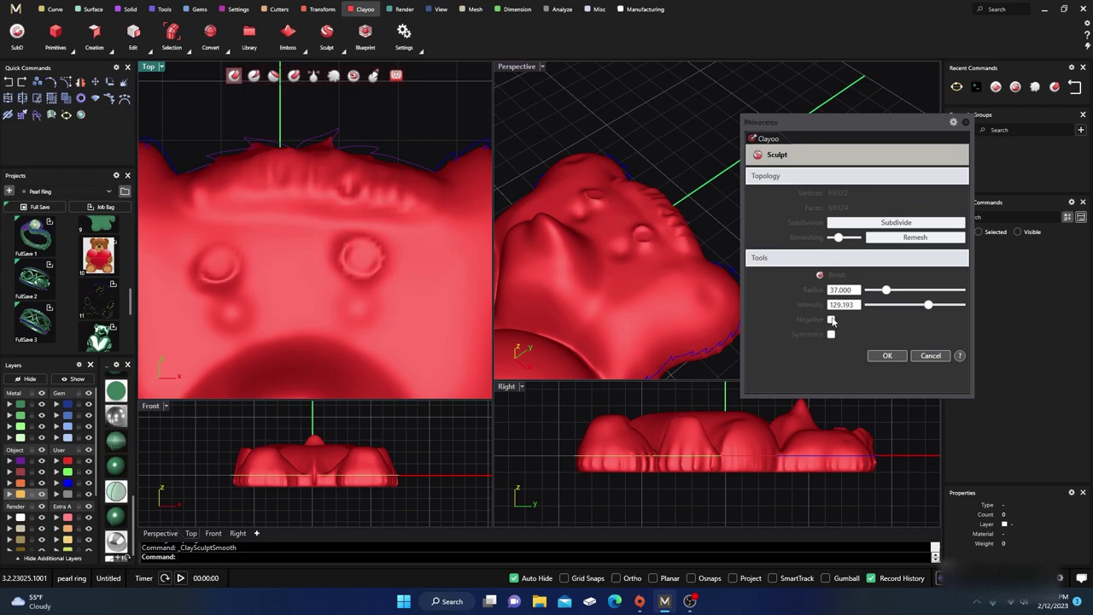
- Smooth both eye sockets at lower strength, flattening the raised ring around the left eye
mouse_move(639, 297)
right_mouse_down()
mouse_move(646, 317)
mouse_move(462, 370)
mouse_move(182, 316)
right_mouse_up()
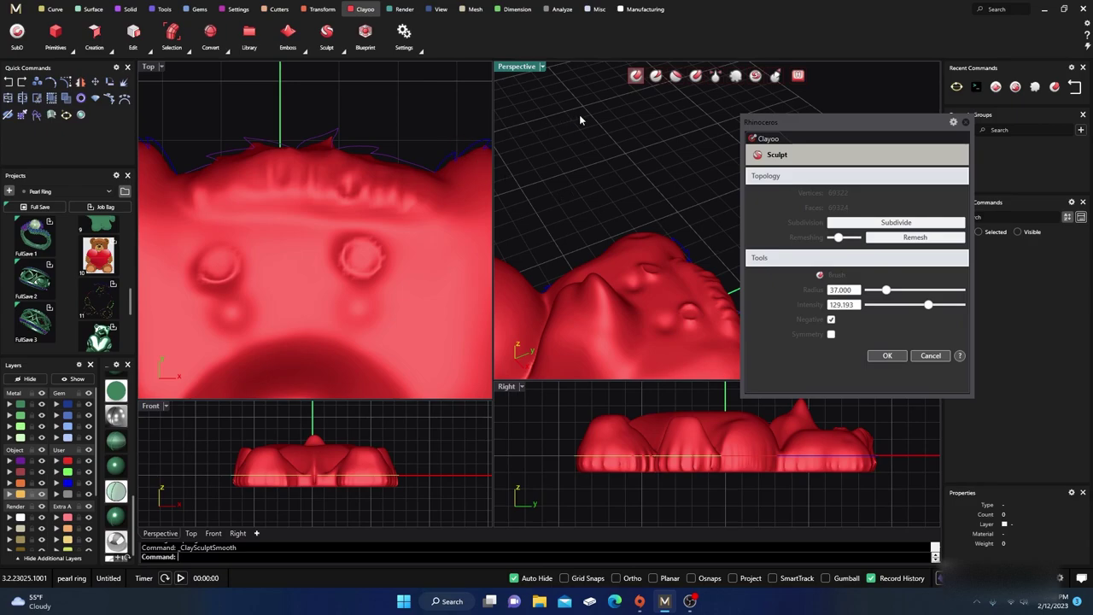
left_click(735, 75)
left_click_drag(928, 306, 903, 316)
mouse_move(405, 264)
left_mouse_down()
mouse_move(336, 245)
mouse_move(373, 278)
mouse_move(419, 282)
left_mouse_up()
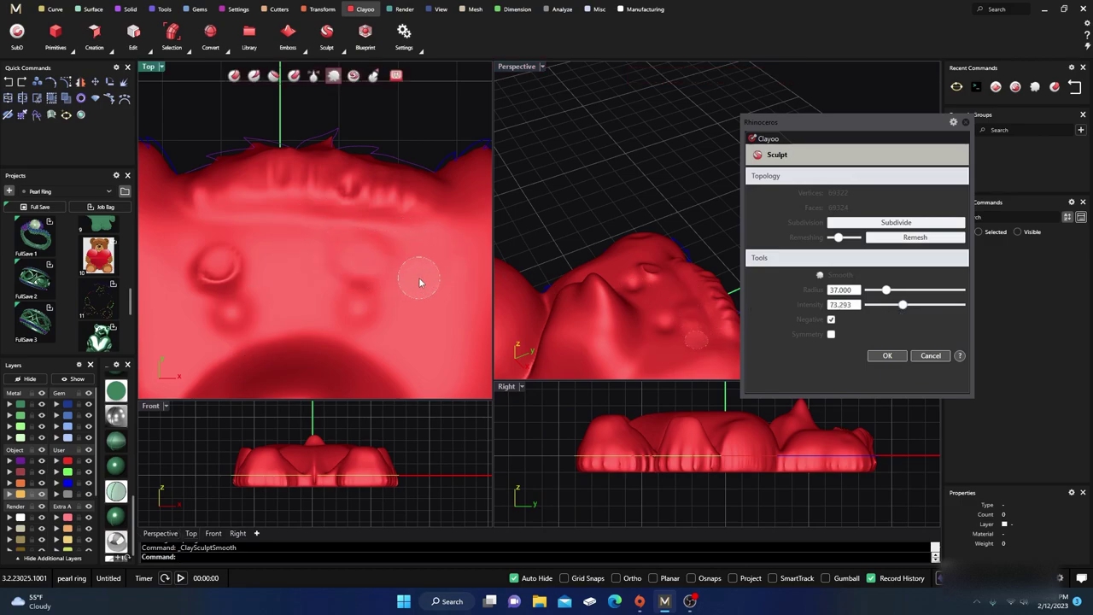
mouse_move(298, 259)
left_mouse_down()
mouse_move(185, 272)
mouse_move(235, 267)
mouse_move(187, 280)
mouse_move(211, 267)
mouse_move(315, 257)
mouse_move(397, 272)
mouse_move(359, 241)
mouse_move(251, 229)
mouse_move(418, 243)
mouse_move(362, 220)
mouse_move(254, 206)
mouse_move(419, 214)
left_mouse_up()
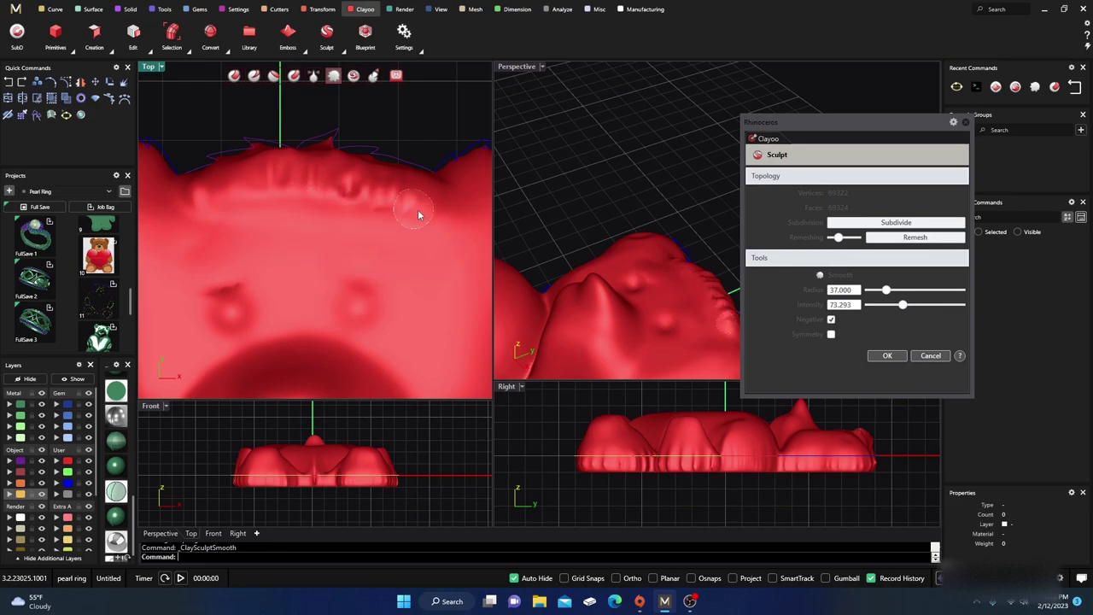
- Sculpt along the top-of-head ridge with the Brush at radius 11, strength about 114
left_click(234, 75)
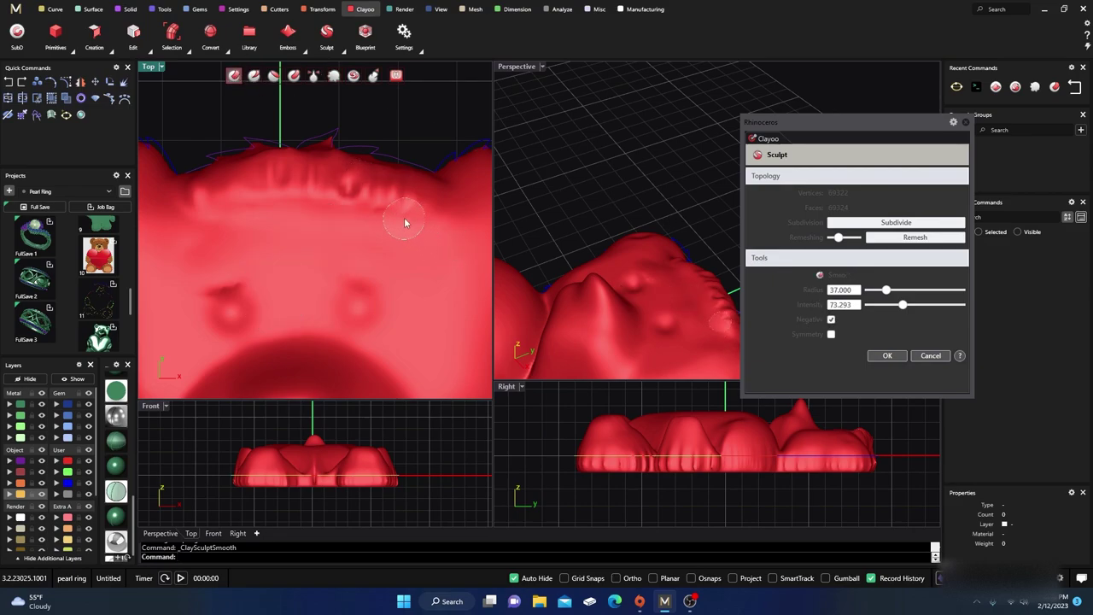
left_click_drag(888, 291, 913, 305)
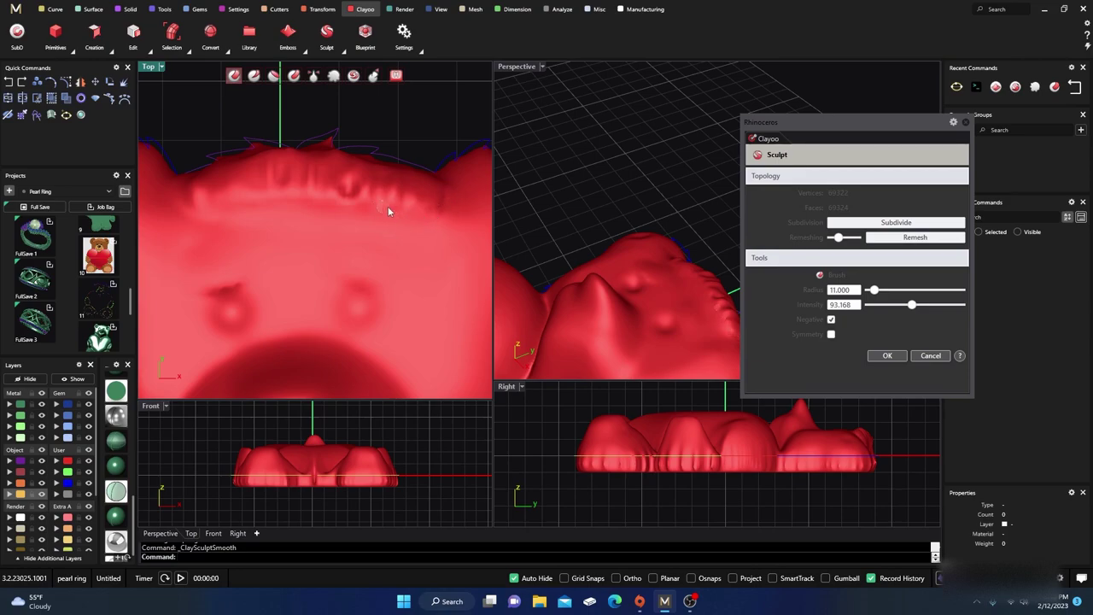
left_click_drag(911, 305, 921, 305)
mouse_move(446, 209)
left_mouse_down()
mouse_move(328, 199)
mouse_move(383, 205)
mouse_move(323, 203)
left_mouse_up()
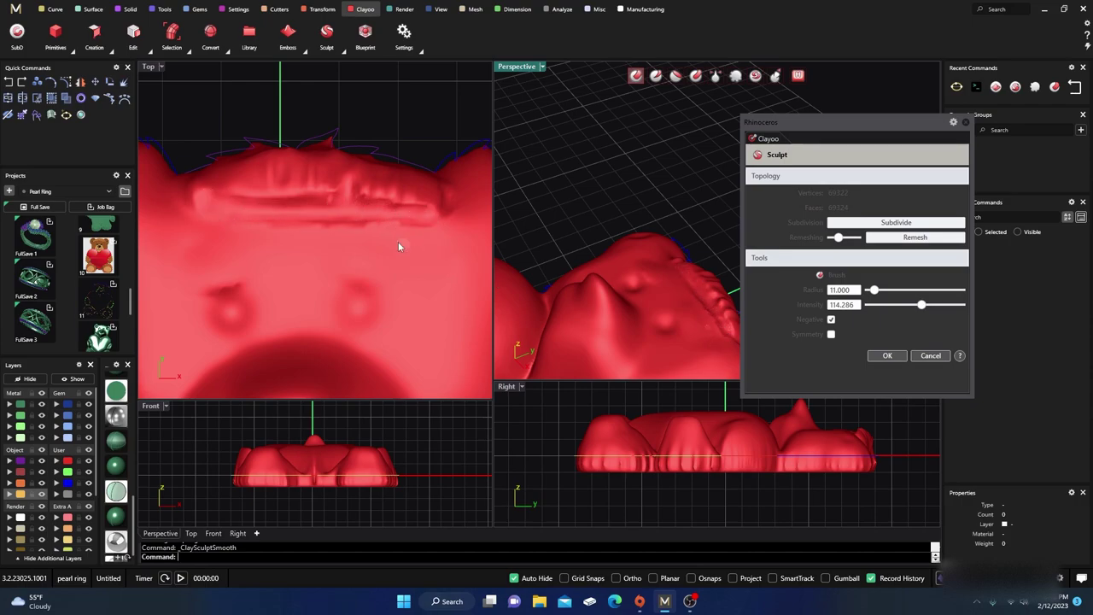
- Smooth the head ridge from the Top view using the Smooth tool at radius 51
left_click(302, 204)
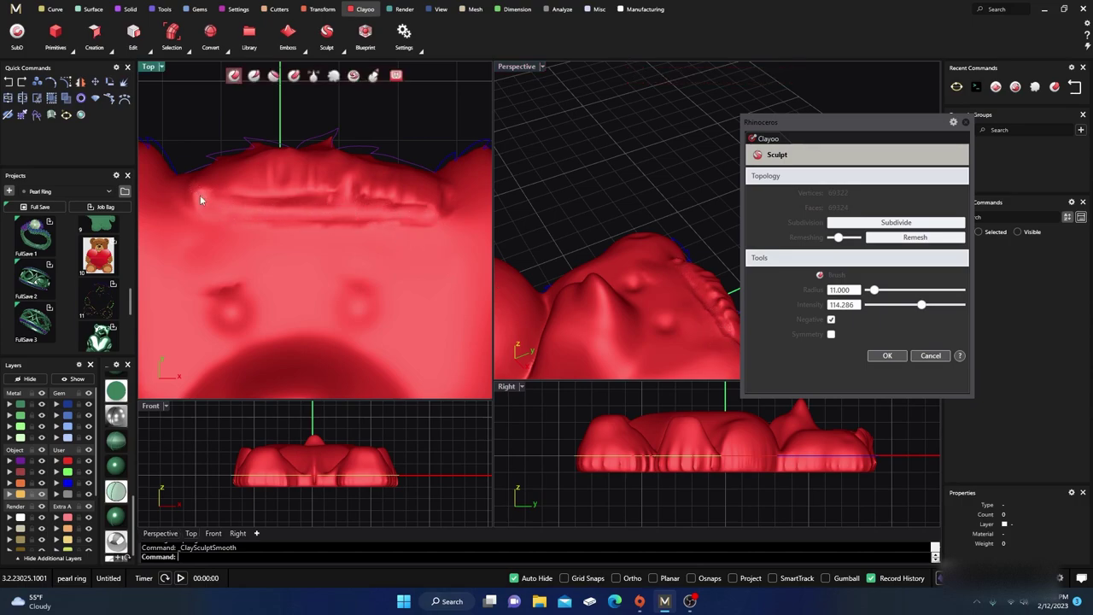
left_click_drag(874, 291, 881, 290)
left_click(334, 75)
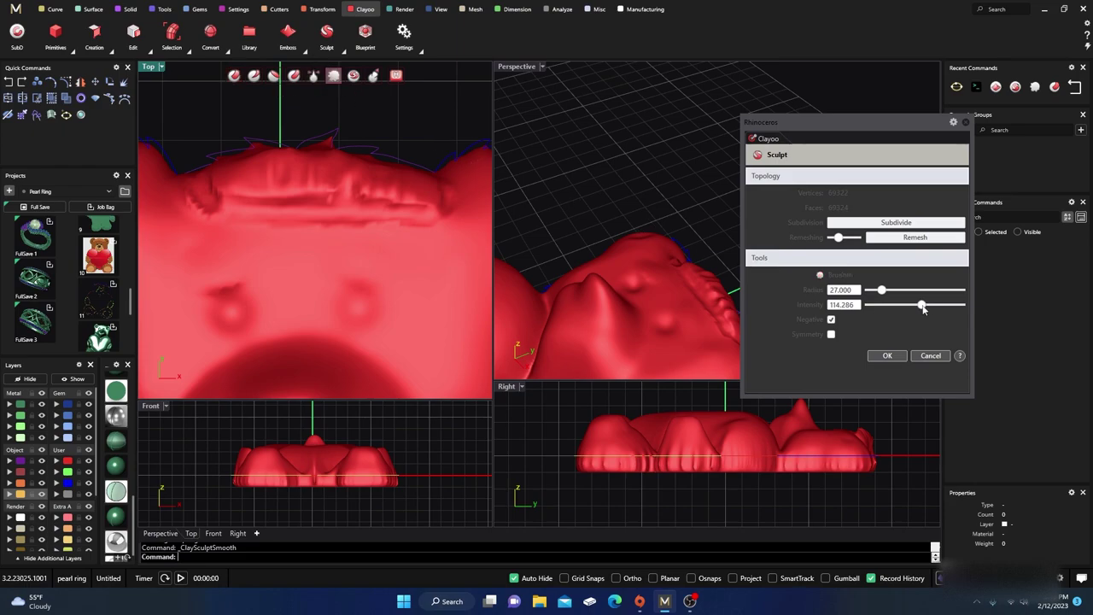
mouse_move(922, 305)
left_mouse_down()
mouse_move(882, 305)
mouse_move(892, 290)
mouse_move(875, 305)
left_mouse_up()
mouse_move(449, 216)
left_mouse_down()
mouse_move(264, 218)
mouse_move(206, 205)
mouse_move(182, 181)
mouse_move(206, 215)
mouse_move(279, 240)
mouse_move(358, 249)
mouse_move(310, 229)
mouse_move(420, 259)
left_mouse_up()
left_click(665, 164)
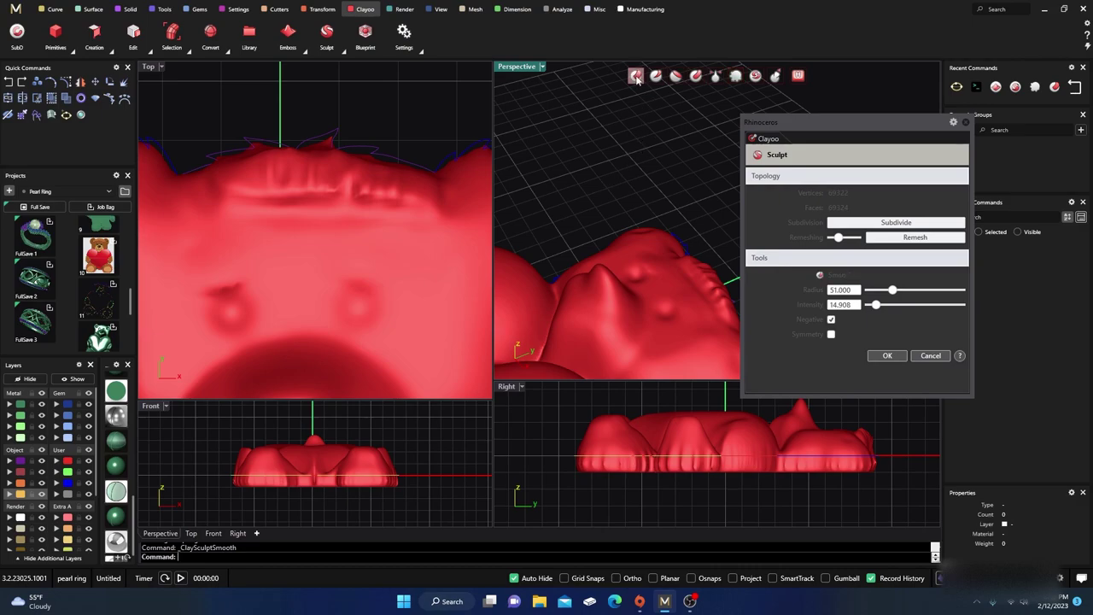
- Carve ring grooves around the left and right eyes with the negative Brush at radius 22
scroll(411, 174, "down", 3)
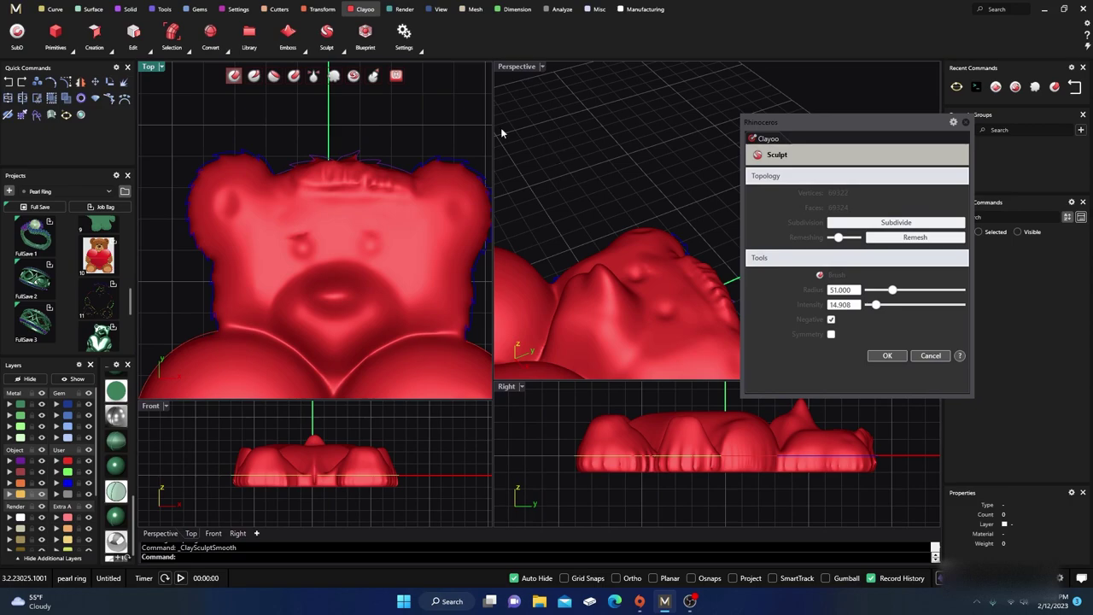
left_click_drag(321, 165, 316, 232)
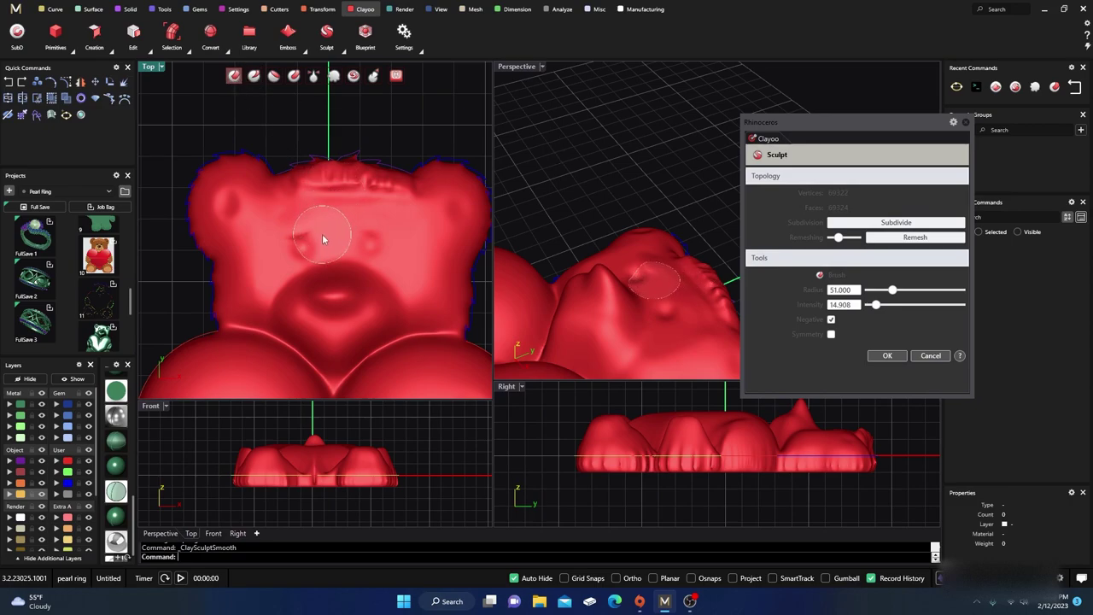
left_click_drag(892, 290, 879, 291)
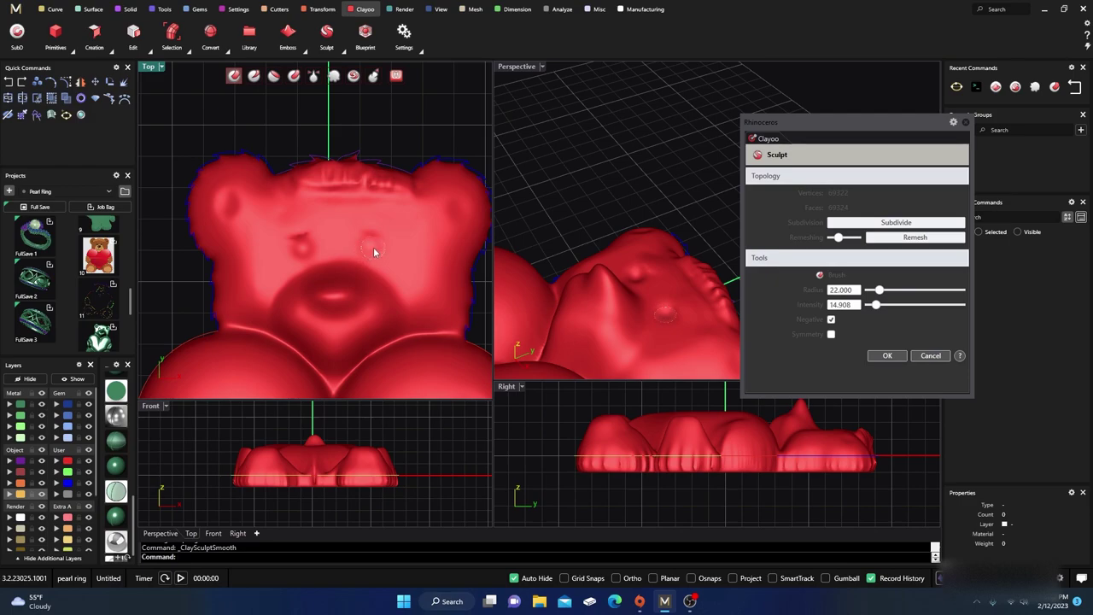
scroll(373, 247, "up", 2)
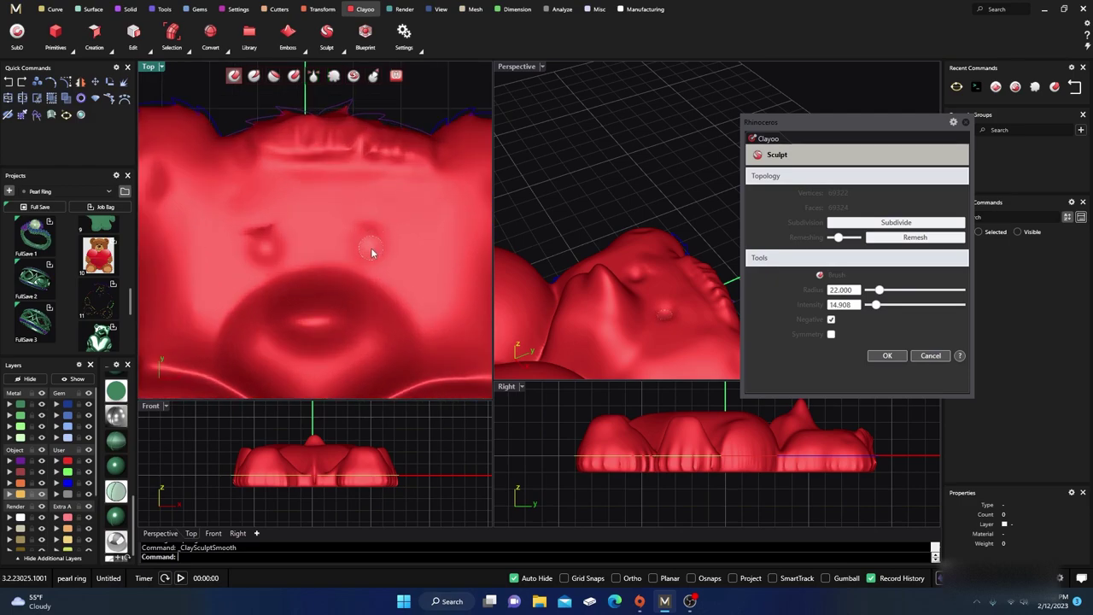
scroll(371, 246, "down", 1)
scroll(371, 246, "down", 1)
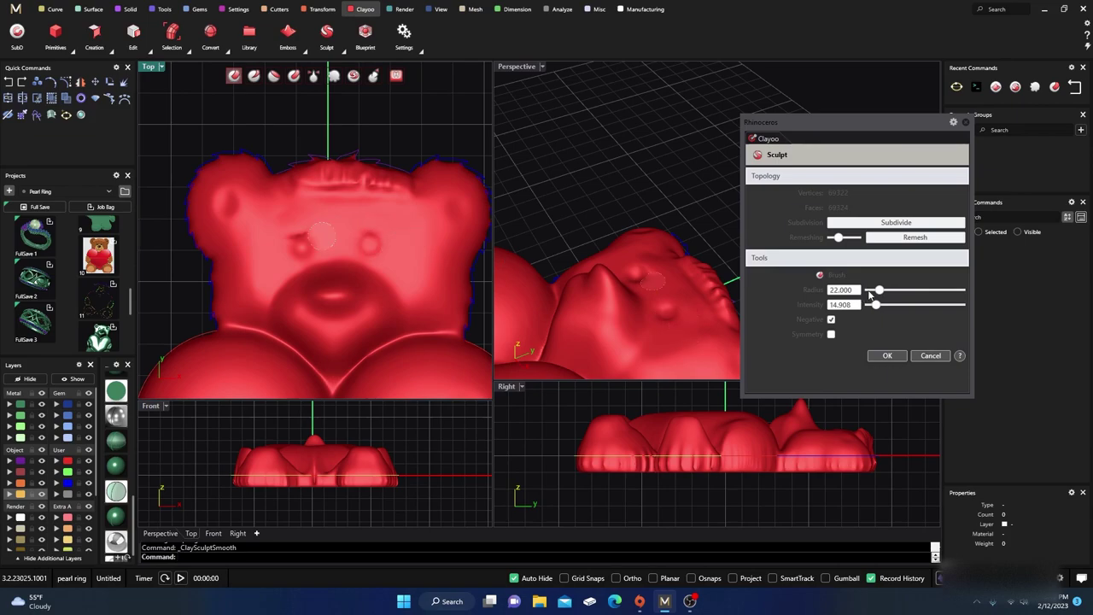
left_click_drag(875, 305, 912, 304)
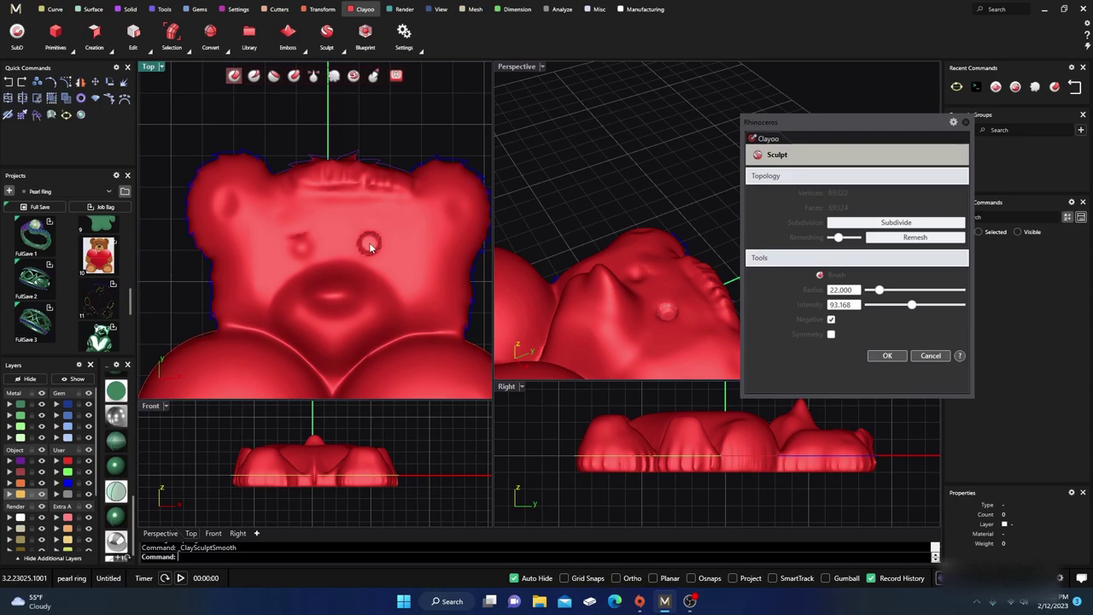
left_click_drag(369, 247, 300, 249)
left_click(372, 254)
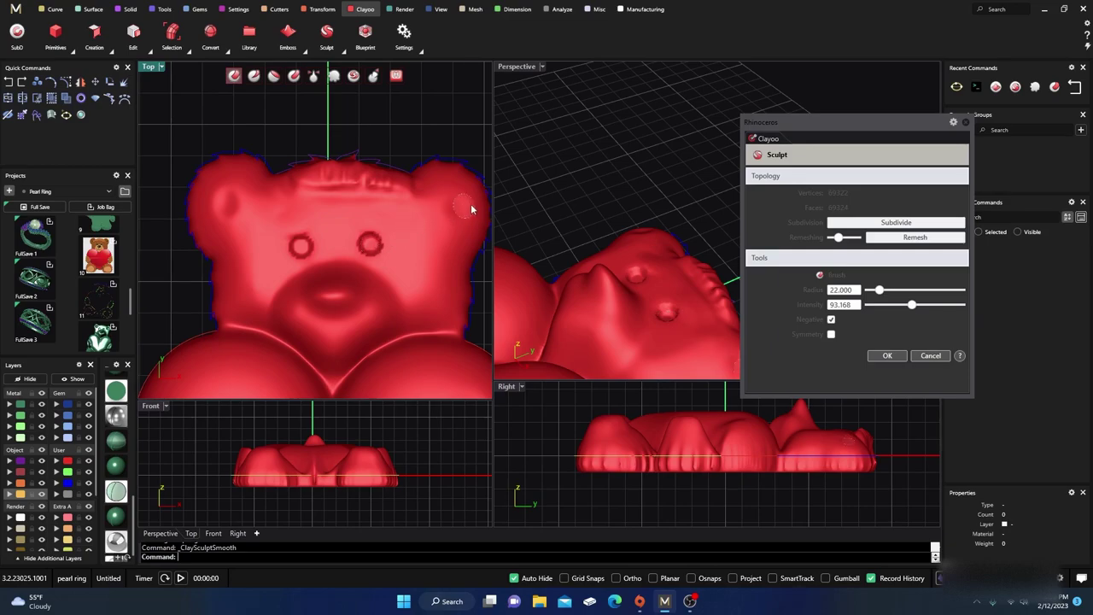
- Turn off Negative and sculpt eyebrows above both eyes at radius 8
left_click(830, 319)
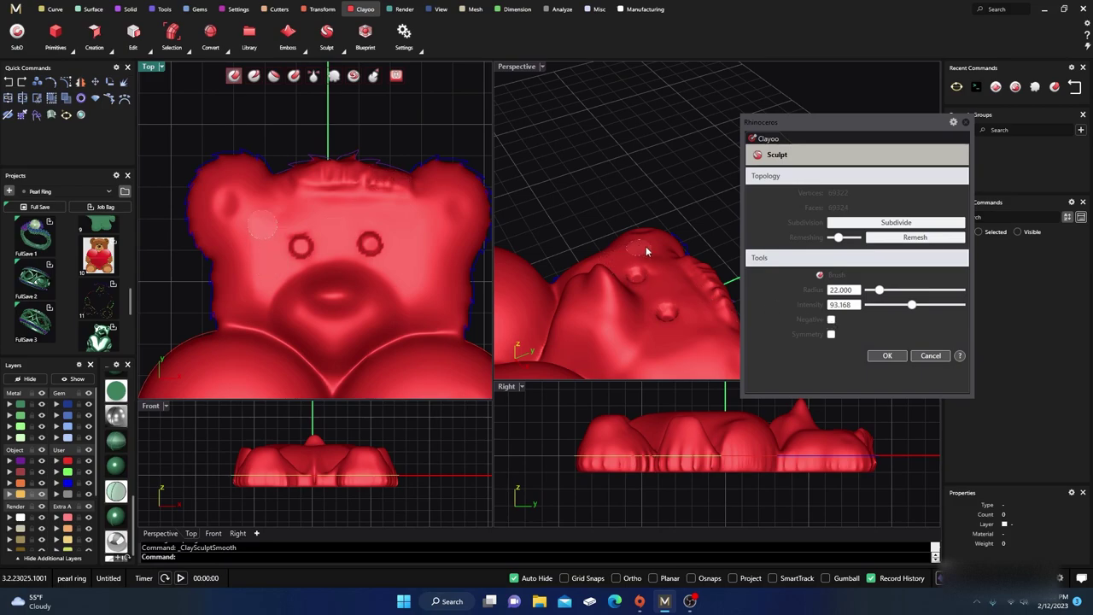
left_click_drag(879, 290, 875, 290)
scroll(367, 231, "up", 2)
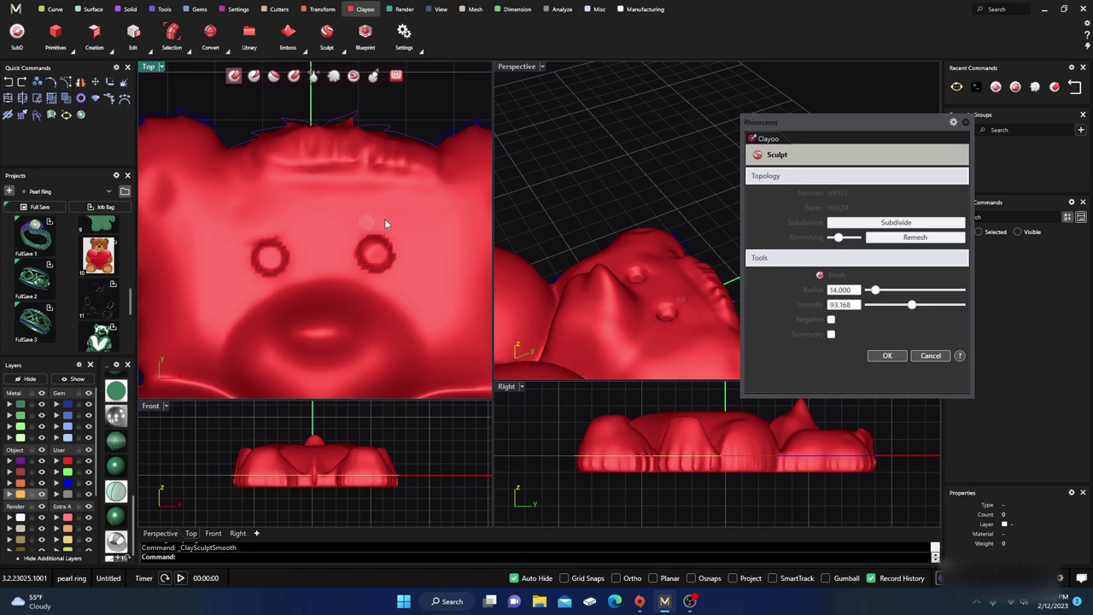
left_click_drag(875, 291, 919, 304)
left_click_drag(397, 217, 414, 224)
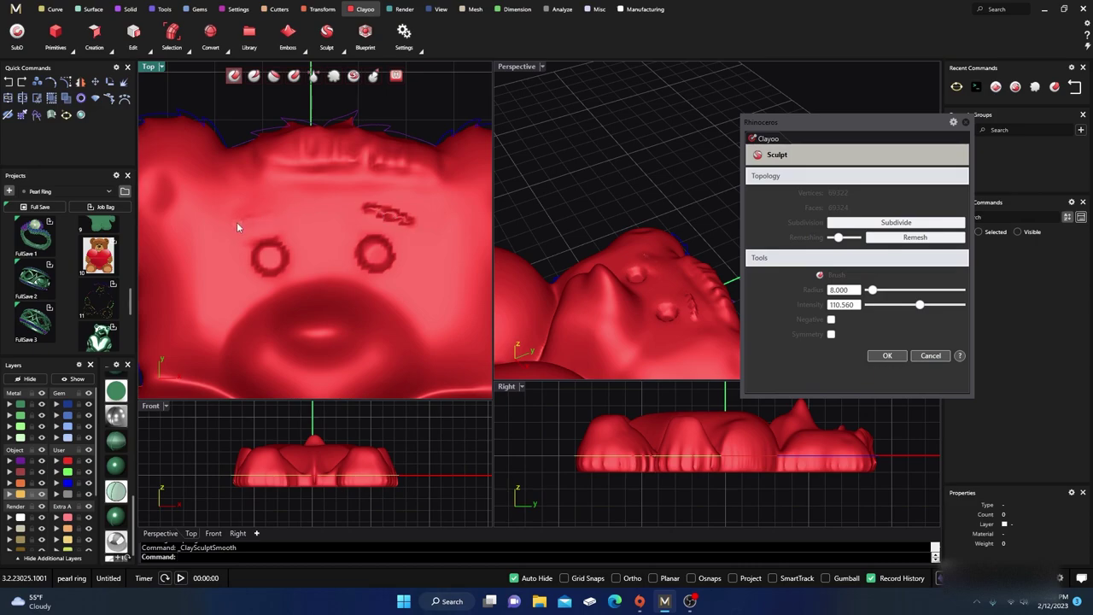
left_click_drag(238, 227, 275, 214)
- Deepen the right eyebrow, then soften it with the Smooth tool at radius 32
left_click_drag(382, 216, 405, 225)
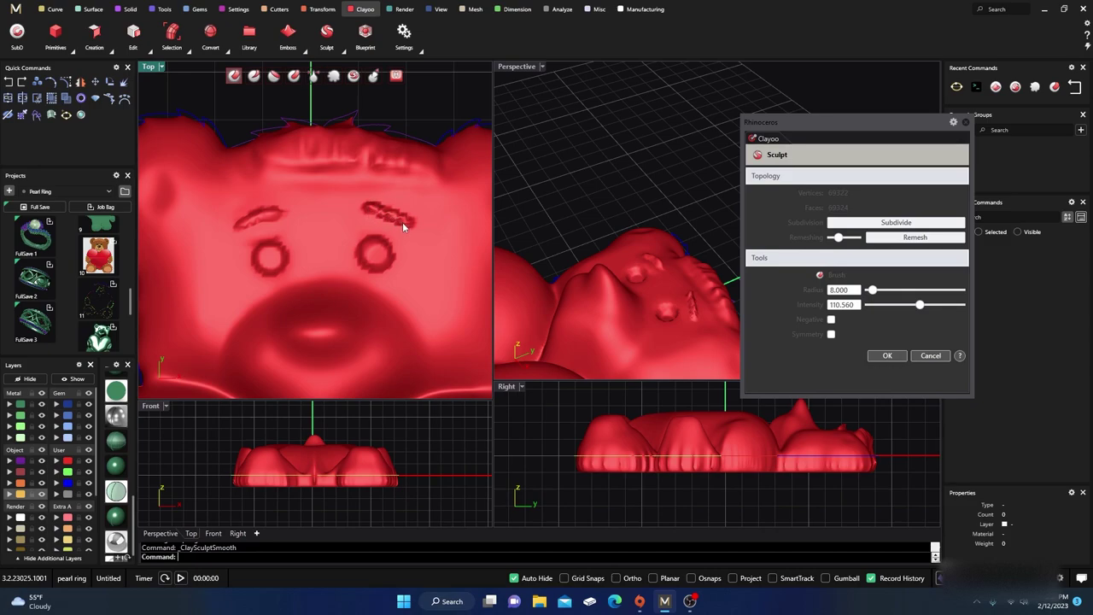
left_click(334, 76)
left_click_drag(924, 309, 885, 292)
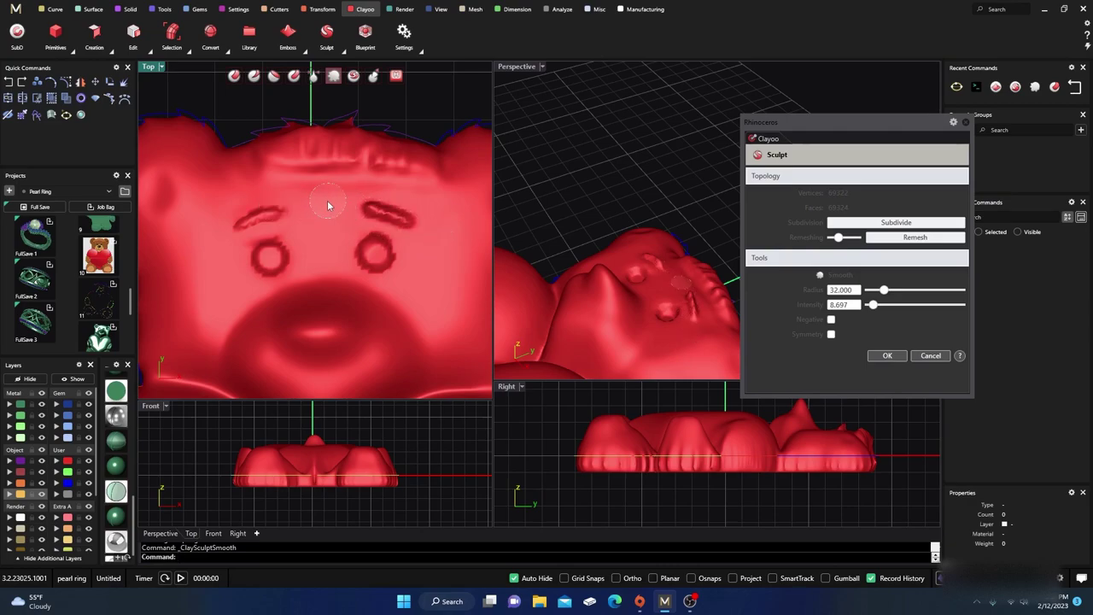
mouse_move(363, 200)
left_mouse_down()
mouse_move(447, 239)
mouse_move(389, 237)
mouse_move(359, 210)
mouse_move(425, 238)
mouse_move(350, 205)
mouse_move(425, 233)
mouse_move(386, 254)
mouse_move(395, 263)
mouse_move(386, 246)
mouse_move(368, 252)
mouse_move(383, 267)
mouse_move(375, 241)
mouse_move(367, 253)
mouse_move(397, 267)
mouse_move(271, 240)
mouse_move(261, 272)
mouse_move(284, 266)
mouse_move(274, 242)
mouse_move(259, 249)
mouse_move(265, 261)
mouse_move(306, 249)
mouse_move(399, 276)
mouse_move(383, 262)
mouse_move(295, 267)
left_mouse_up()
- Sculpt rounded bulges into the left and right ears at strength about 89
scroll(364, 248, "down", 3)
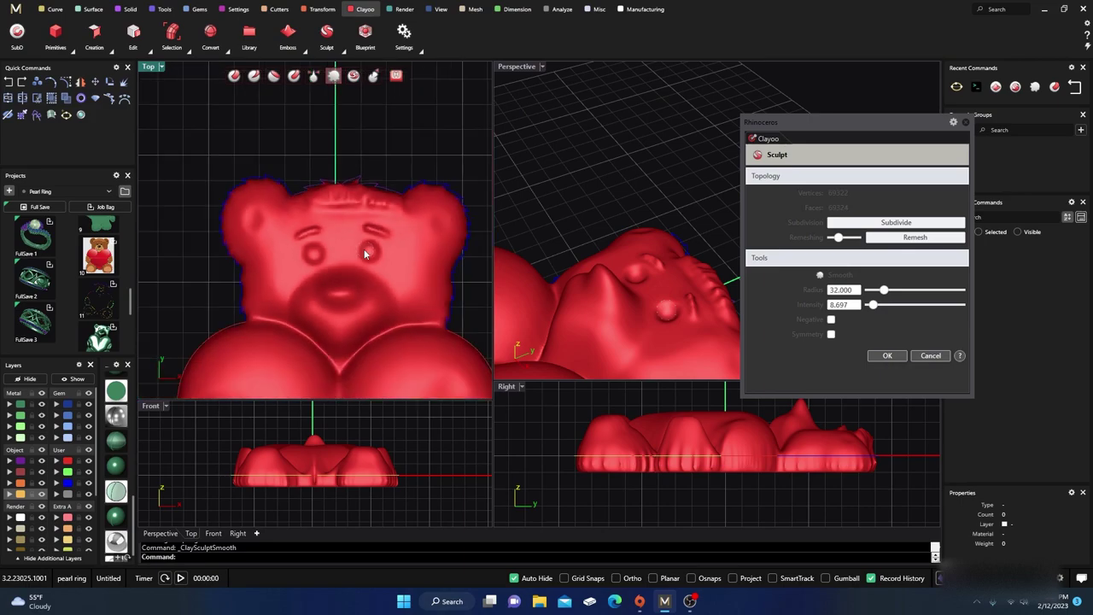
left_click(234, 75)
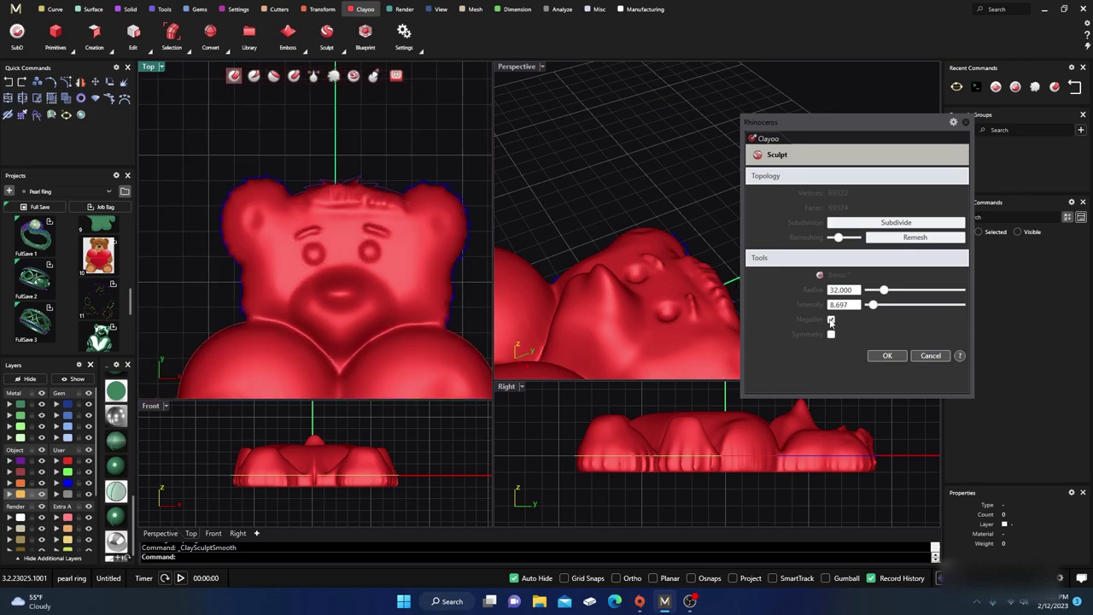
scroll(251, 220, "up", 2)
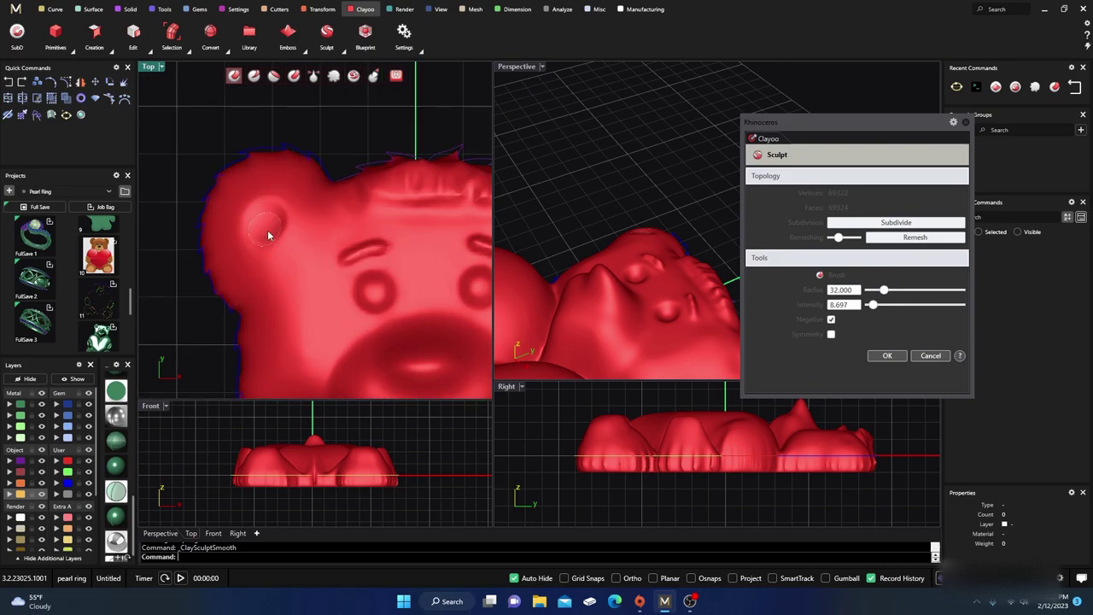
left_click_drag(871, 306, 910, 305)
mouse_move(277, 230)
left_mouse_down()
mouse_move(258, 212)
mouse_move(255, 230)
mouse_move(268, 233)
mouse_move(285, 206)
mouse_move(261, 240)
mouse_move(266, 202)
mouse_move(279, 217)
mouse_move(267, 248)
left_mouse_up()
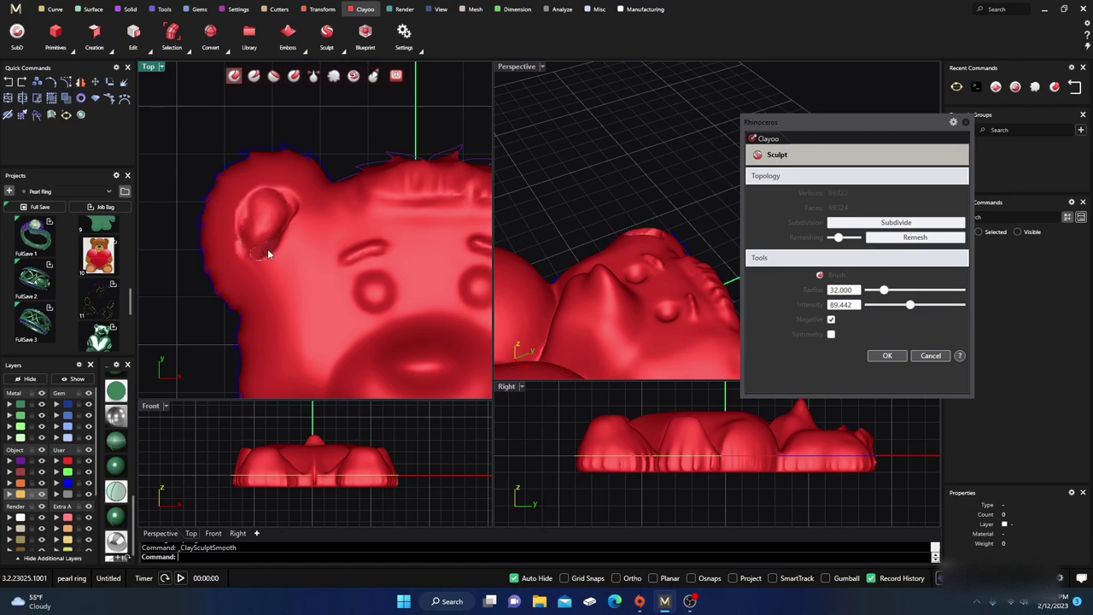
scroll(257, 240, "down", 2)
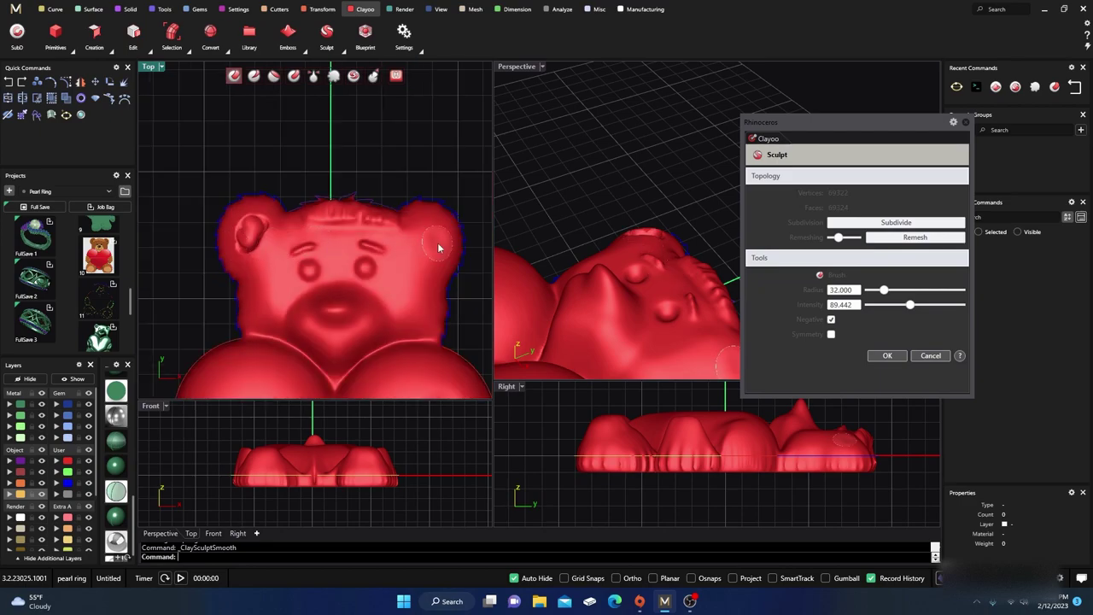
scroll(437, 243, "up", 2)
mouse_move(432, 239)
left_mouse_down()
mouse_move(419, 224)
mouse_move(435, 244)
mouse_move(418, 224)
mouse_move(426, 252)
mouse_move(427, 237)
mouse_move(412, 237)
mouse_move(425, 252)
left_mouse_up()
- Smooth the ear areas at radius 42, then restore the additive Brush with Negative off
left_click(333, 75)
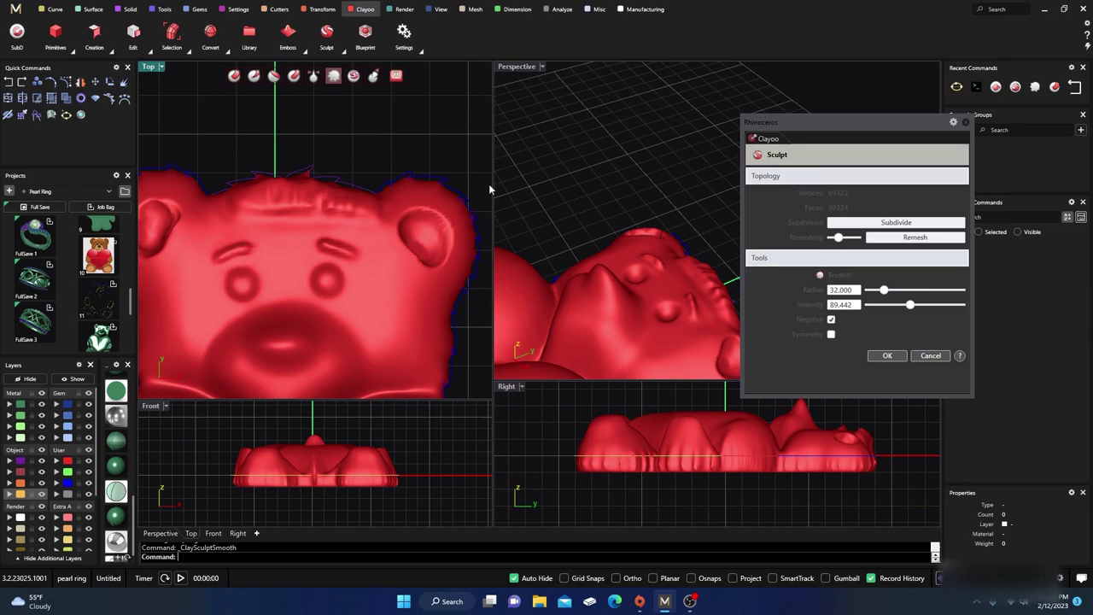
left_click_drag(889, 306, 894, 309)
left_click_drag(884, 291, 899, 295)
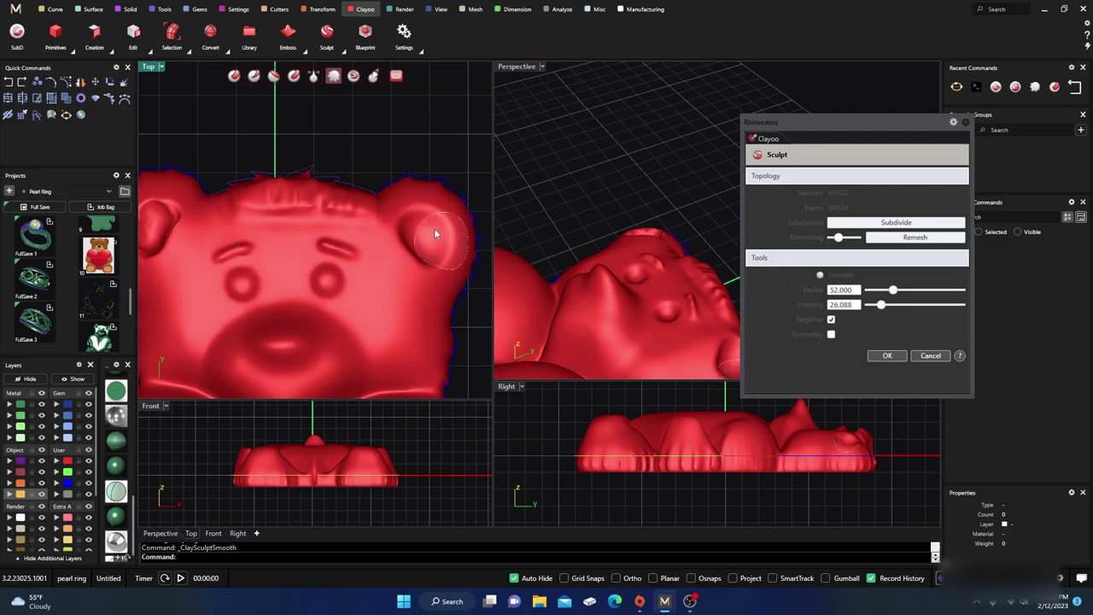
scroll(434, 233, "down", 2)
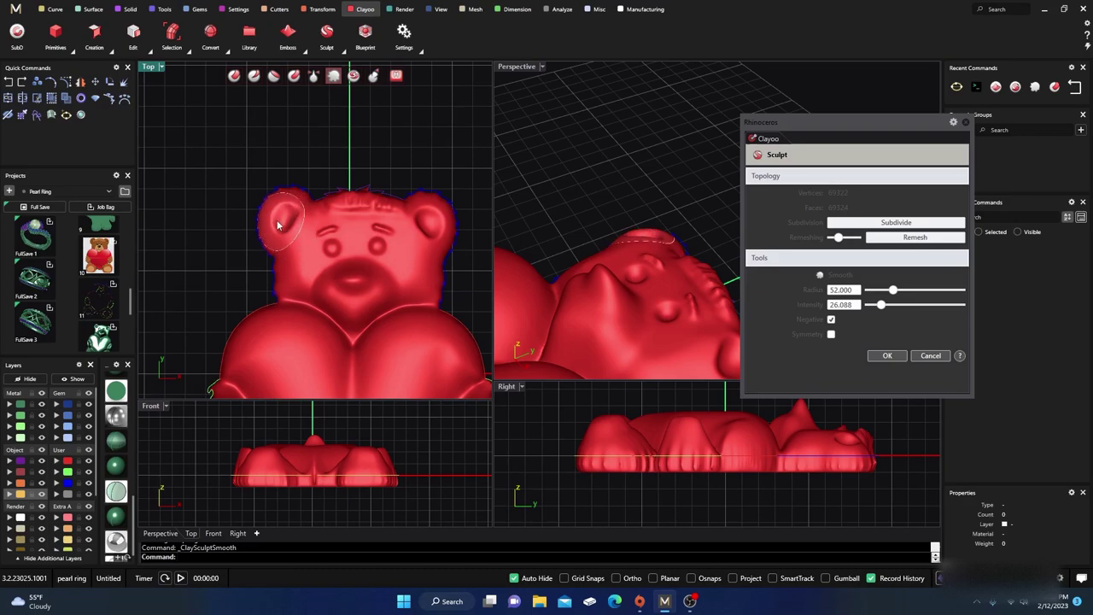
right_click_drag(286, 247, 272, 215)
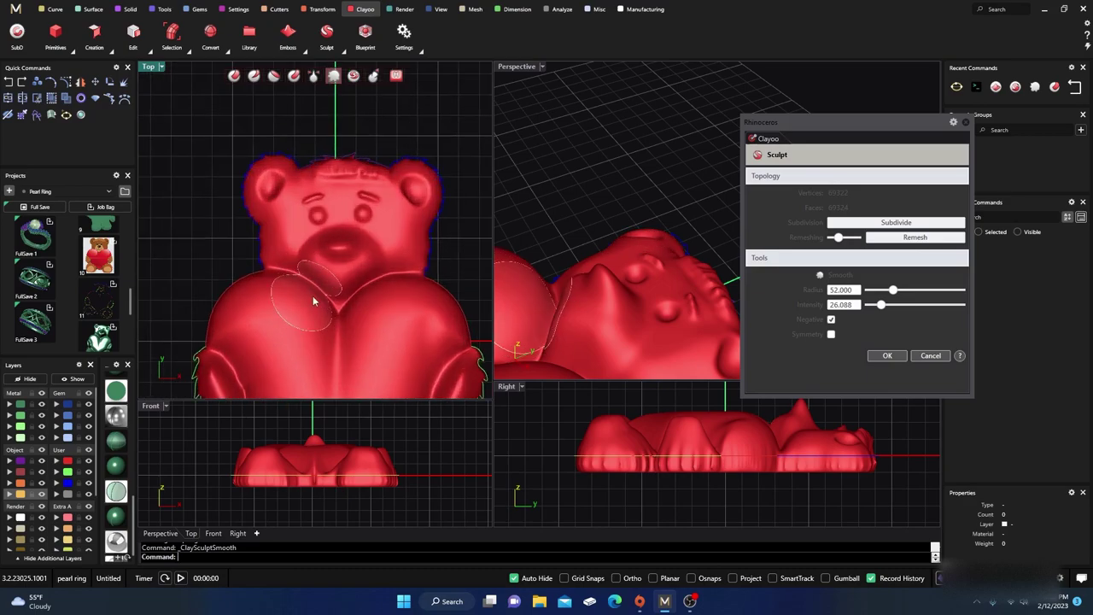
left_click(233, 75)
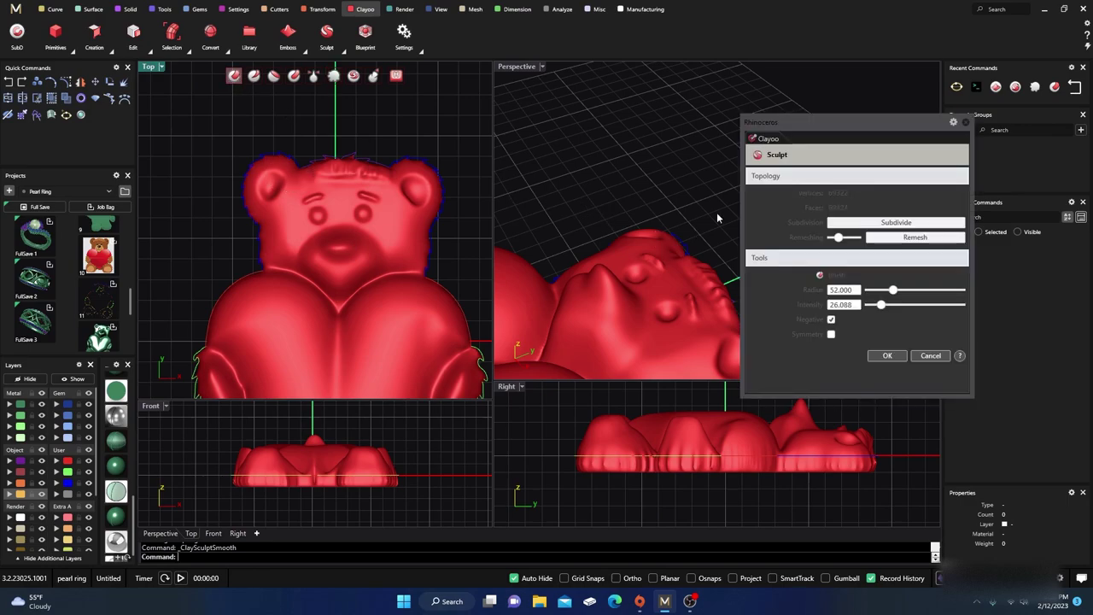
left_click(831, 319)
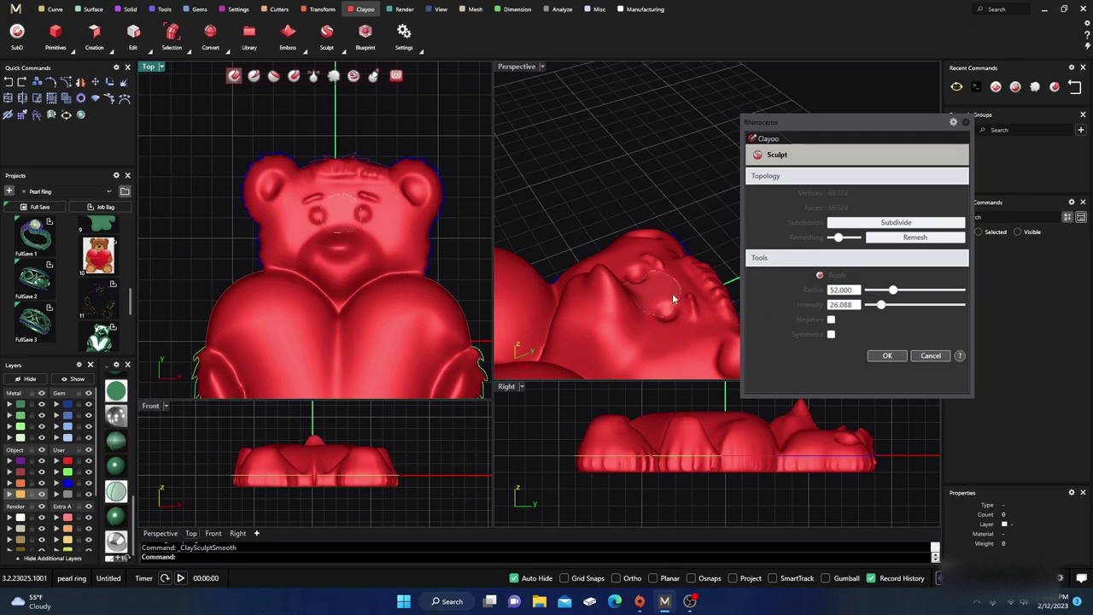
- Push the stray nose spike back into the surface with the negative Brush
left_click(830, 319)
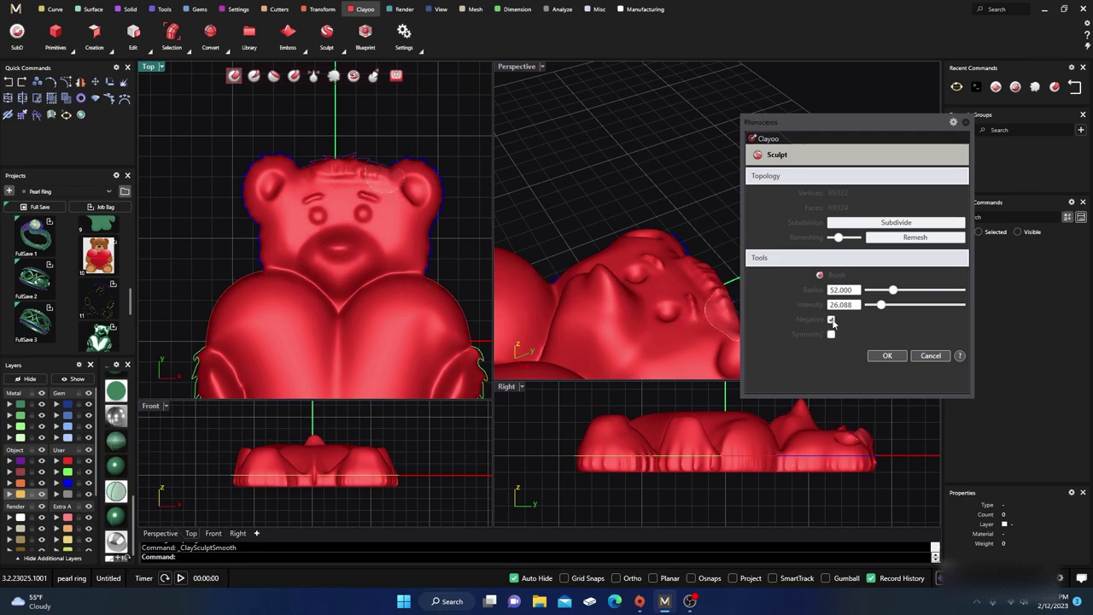
left_click(354, 255)
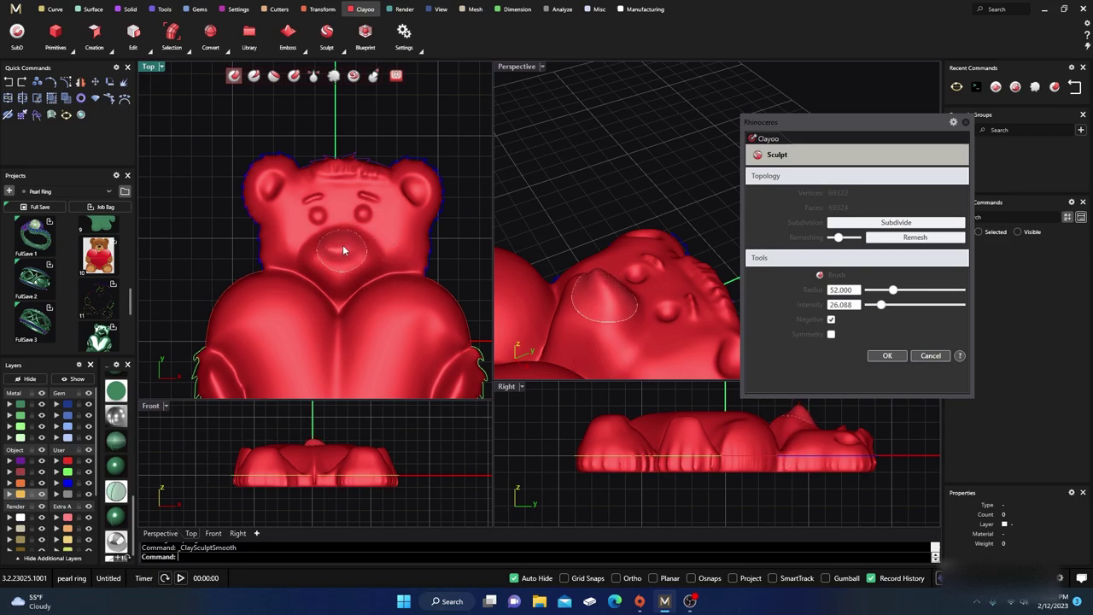
left_click(343, 244)
- Set the additive Brush to radius 29 and intensity 77.019
left_click(831, 319)
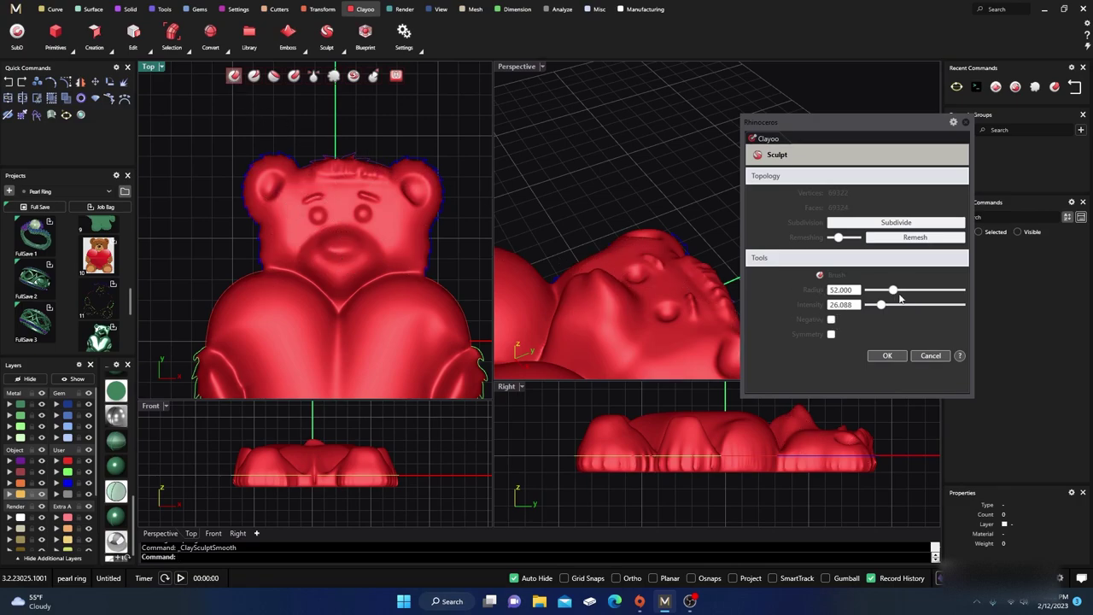
left_click_drag(893, 291, 883, 291)
left_click_drag(885, 310, 907, 308)
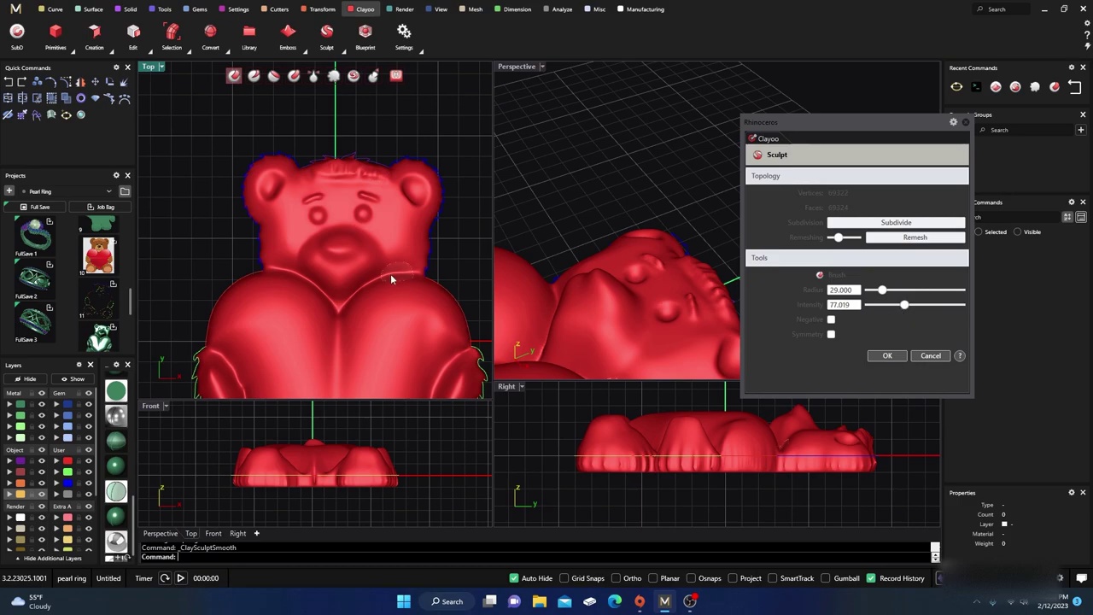
- Build a raised blob on the muzzle and enlarge it into a nose knob
scroll(375, 264, "up", 3)
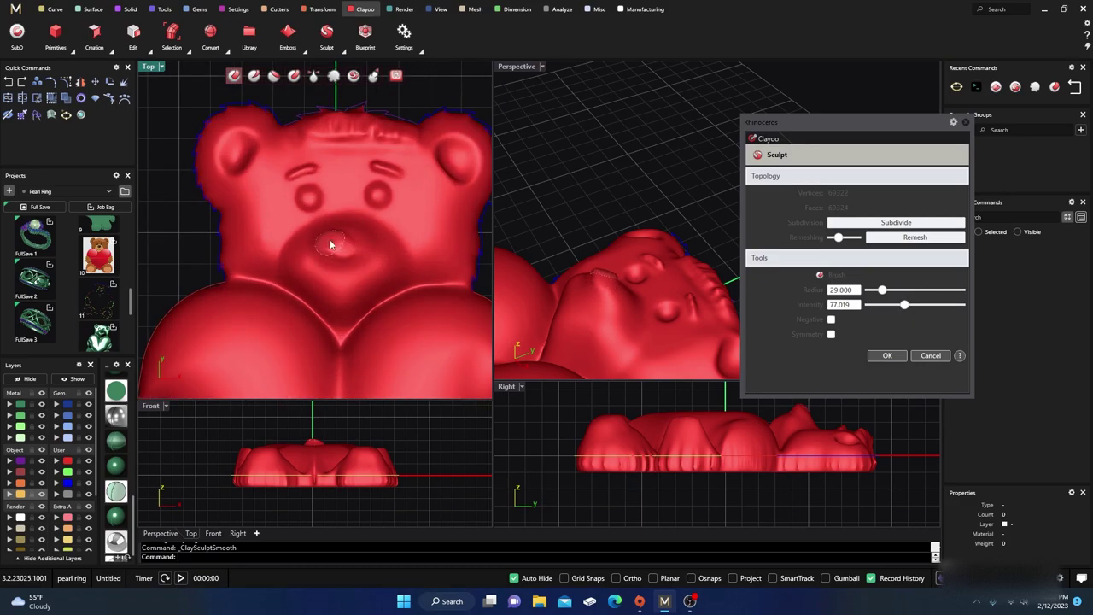
mouse_move(332, 245)
left_mouse_down()
mouse_move(352, 235)
mouse_move(337, 252)
mouse_move(333, 232)
mouse_move(333, 246)
mouse_move(361, 245)
mouse_move(324, 256)
left_mouse_up()
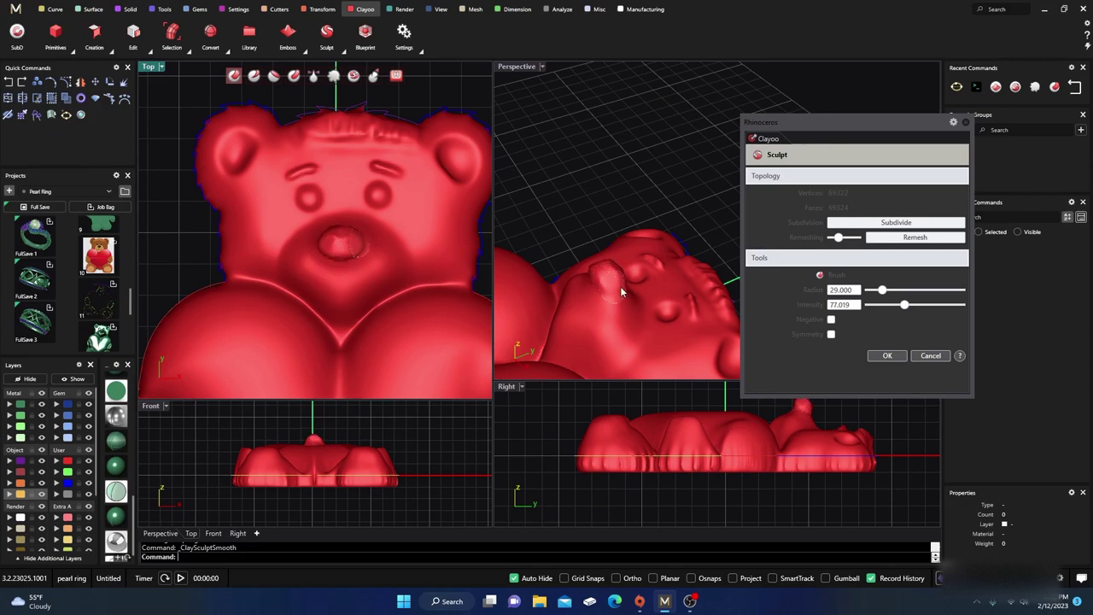
mouse_move(621, 292)
right_mouse_down()
mouse_move(568, 314)
mouse_move(582, 297)
right_mouse_up()
left_click_drag(581, 297, 542, 281)
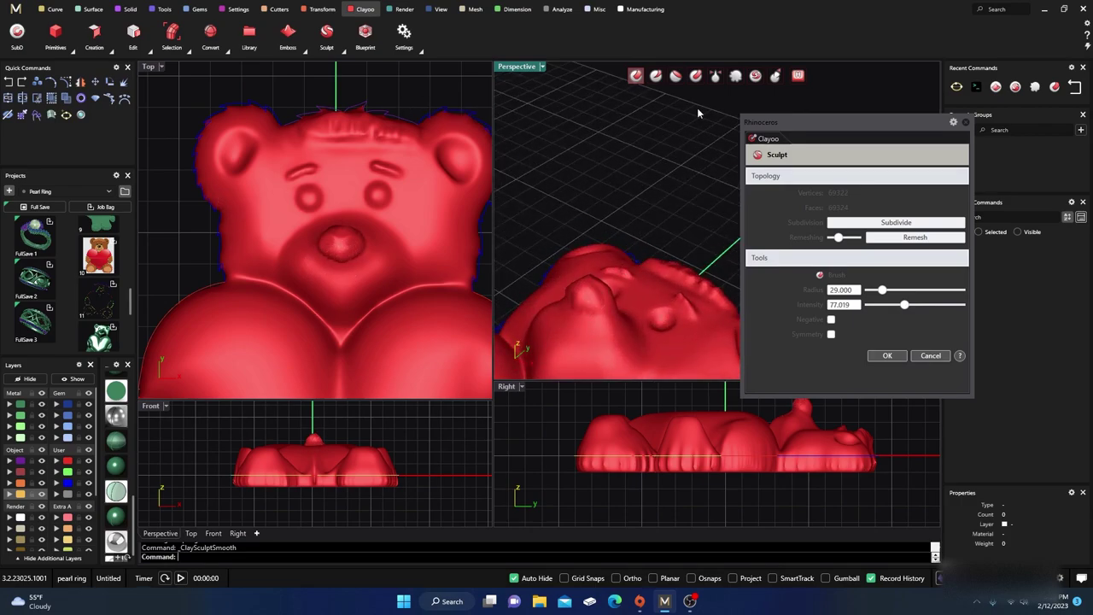
- Smooth the nose from Top and Perspective views at intensity 26, radius 58–63
left_click(735, 76)
mouse_move(905, 305)
left_mouse_down()
mouse_move(881, 306)
mouse_move(897, 290)
left_mouse_up()
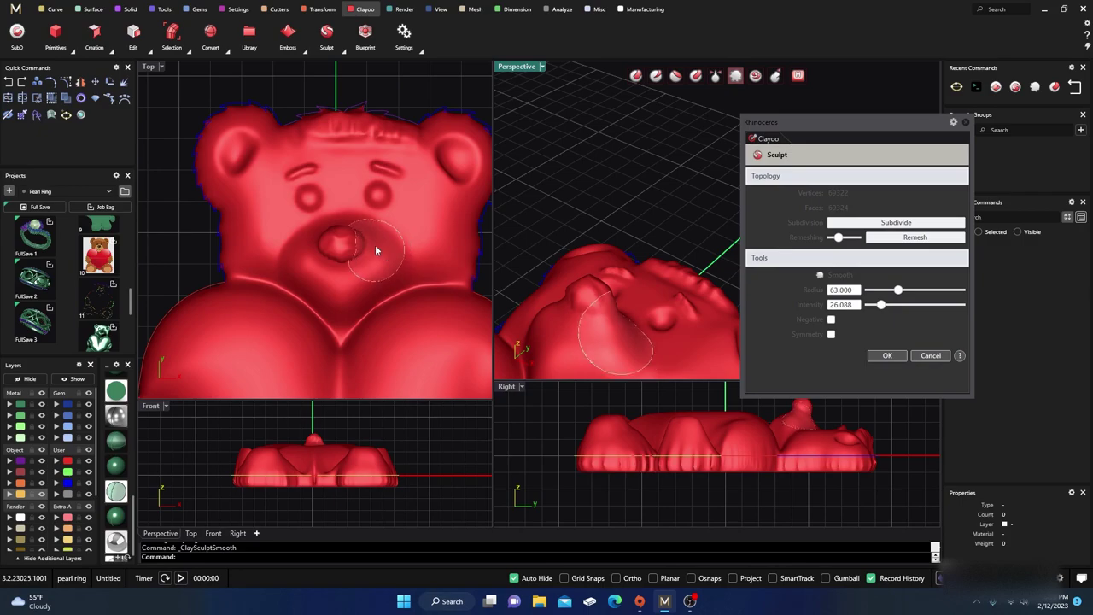
mouse_move(391, 250)
left_mouse_down()
mouse_move(345, 240)
mouse_move(333, 267)
mouse_move(410, 278)
left_mouse_up()
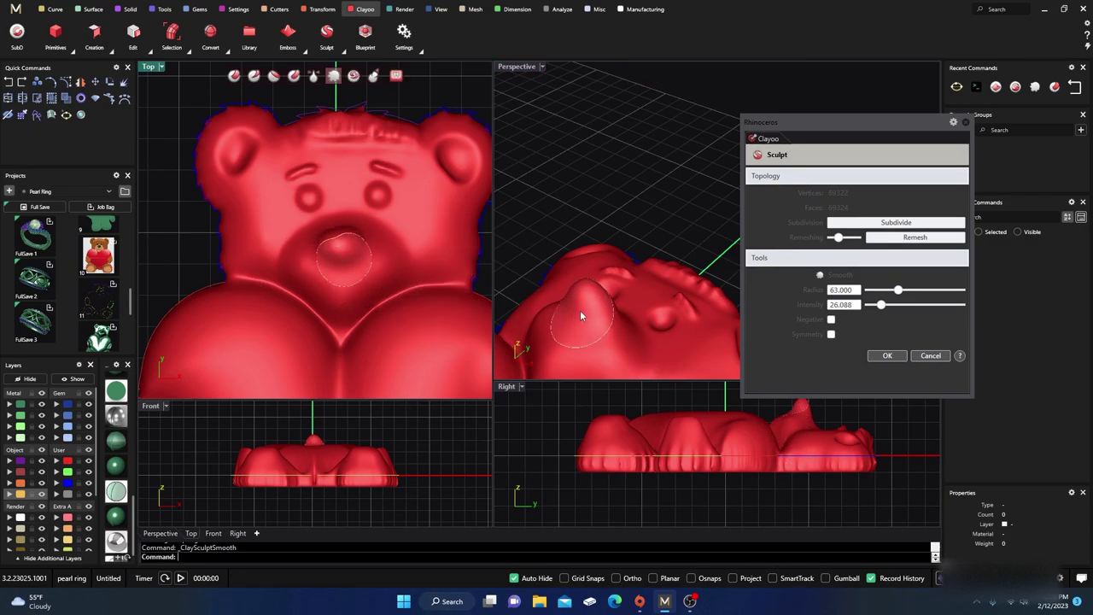
mouse_move(580, 315)
left_mouse_down()
mouse_move(562, 293)
mouse_move(578, 310)
mouse_move(698, 271)
left_mouse_up()
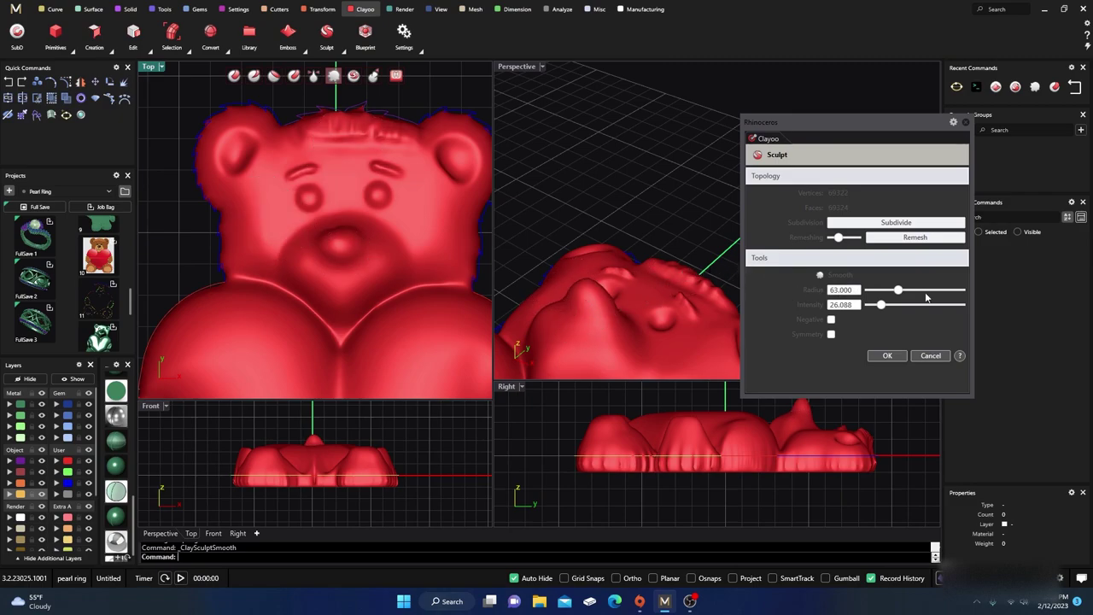
left_click_drag(898, 290, 878, 291)
- Set the Brush to Negative with radius 13 and intensity 67.082, zoomed into the face
left_click(234, 76)
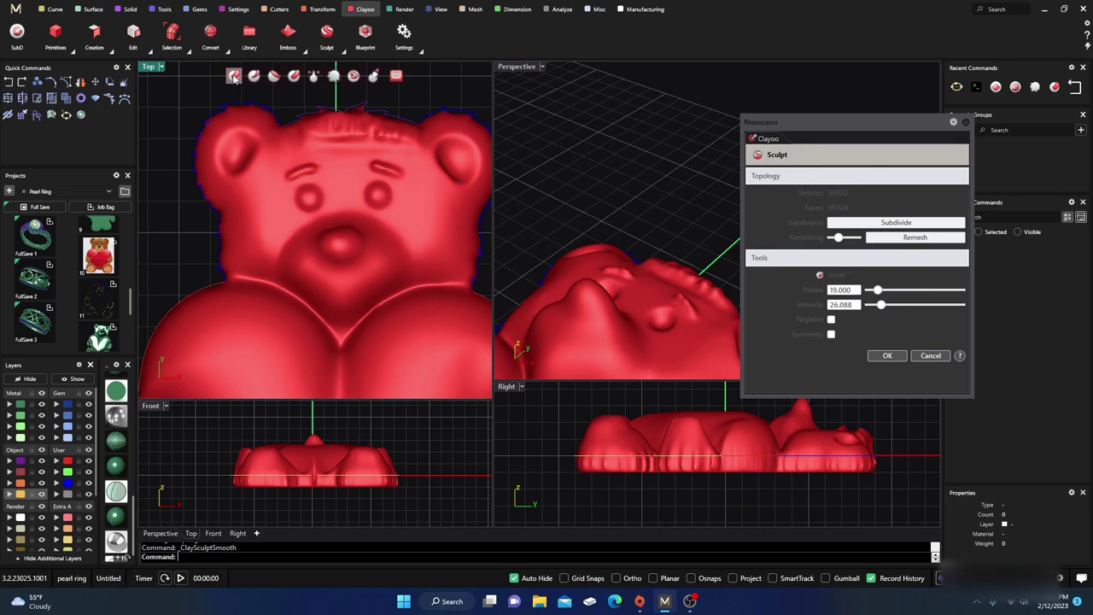
left_click(832, 319)
left_click_drag(878, 291, 874, 291)
left_click_drag(884, 308, 901, 305)
scroll(347, 253, "up", 2)
scroll(347, 254, "up", 2)
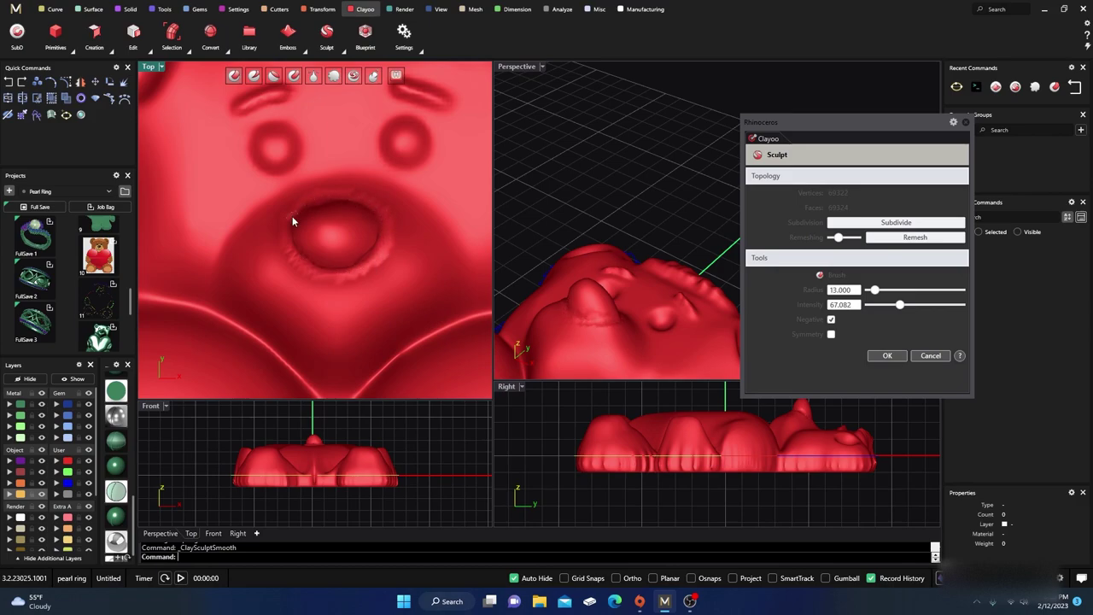
- Carve the nose's lower-right rim, widen radius to 39, and undo a trial mouth carve
mouse_move(326, 279)
left_mouse_down()
mouse_move(354, 278)
mouse_move(385, 235)
left_mouse_up()
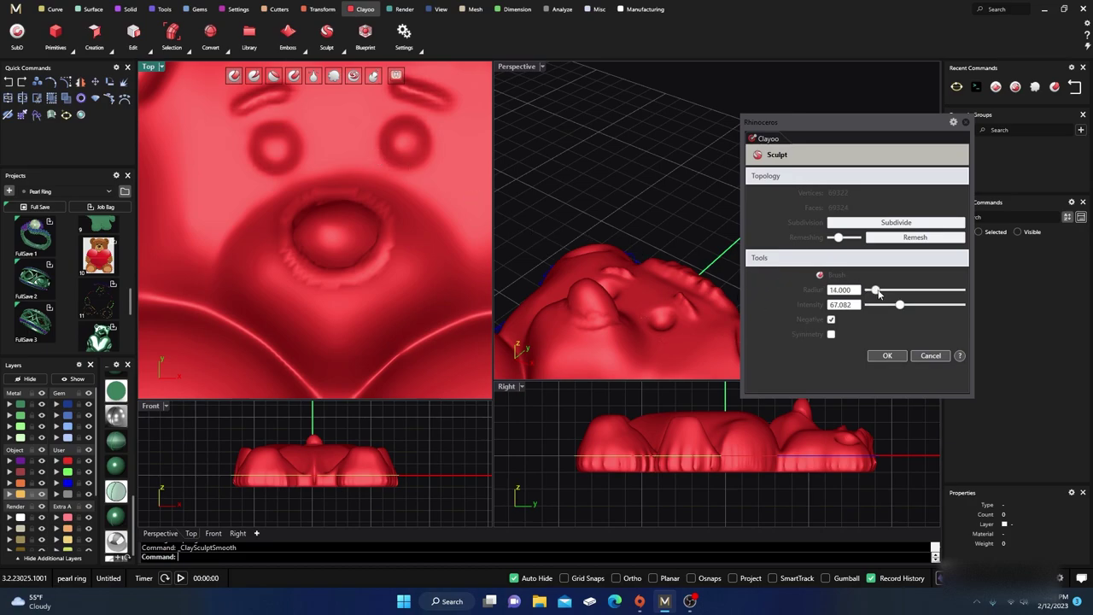
left_click_drag(875, 290, 881, 291)
left_click_drag(880, 290, 896, 290)
mouse_move(352, 228)
left_mouse_down()
mouse_move(323, 242)
mouse_move(347, 244)
left_mouse_up()
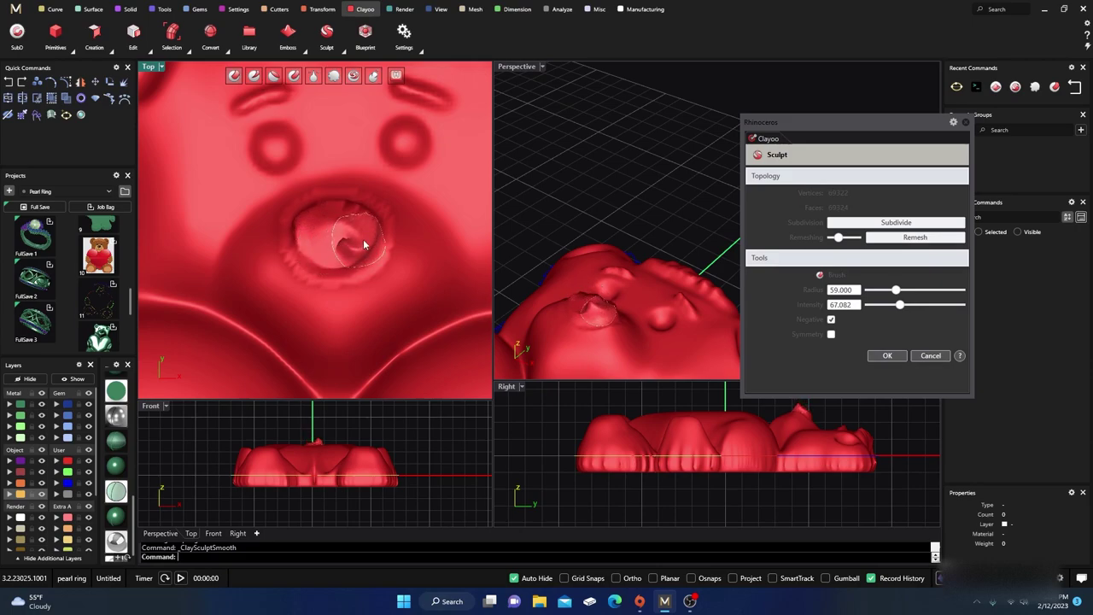
left_click(8, 81)
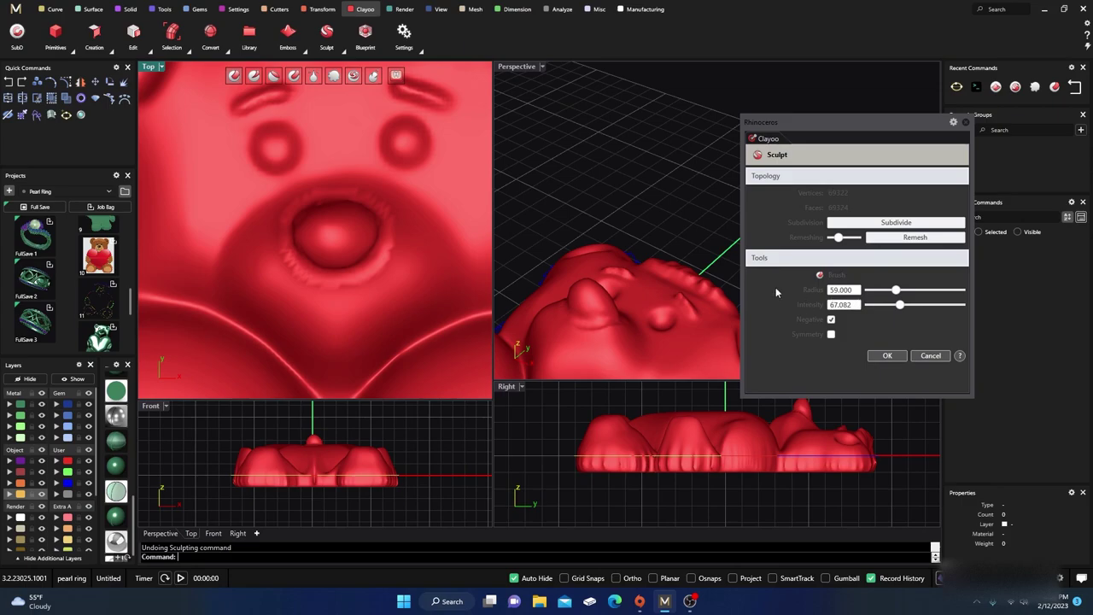
- Smooth the nose bump at intensity 29.815, then set the Brush to radius 18
left_click(333, 78)
left_click_drag(899, 303, 882, 304)
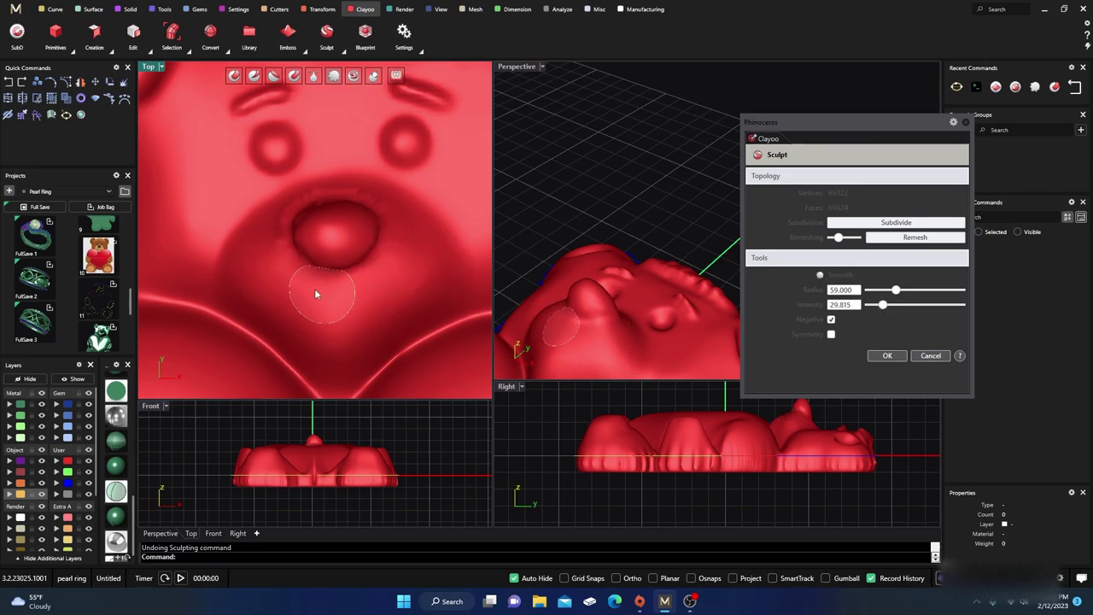
mouse_move(281, 247)
left_mouse_down()
mouse_move(298, 205)
mouse_move(348, 195)
left_mouse_up()
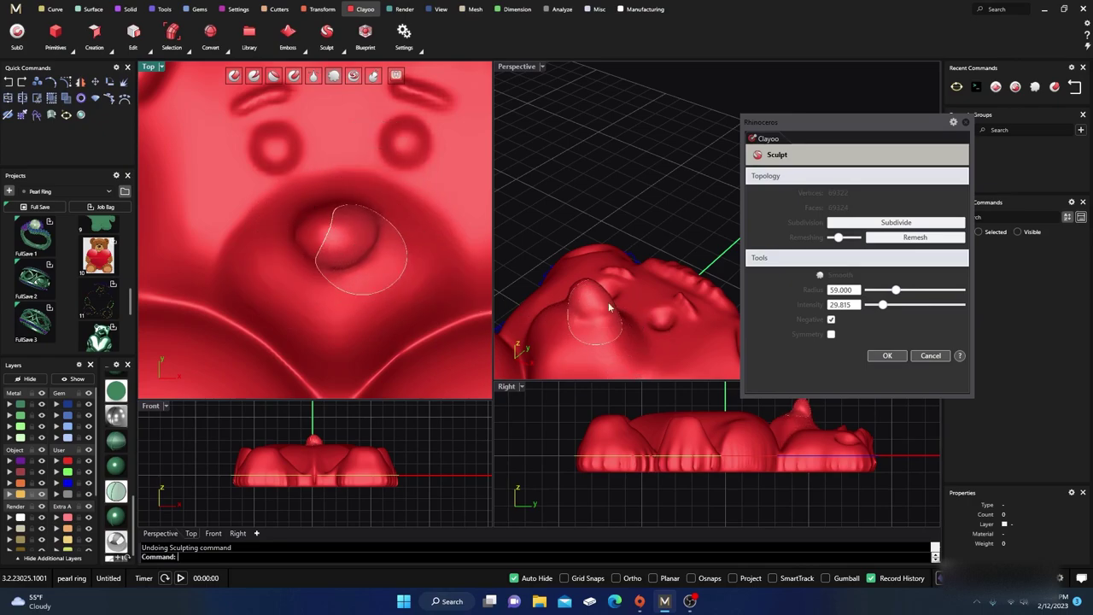
left_click(234, 77)
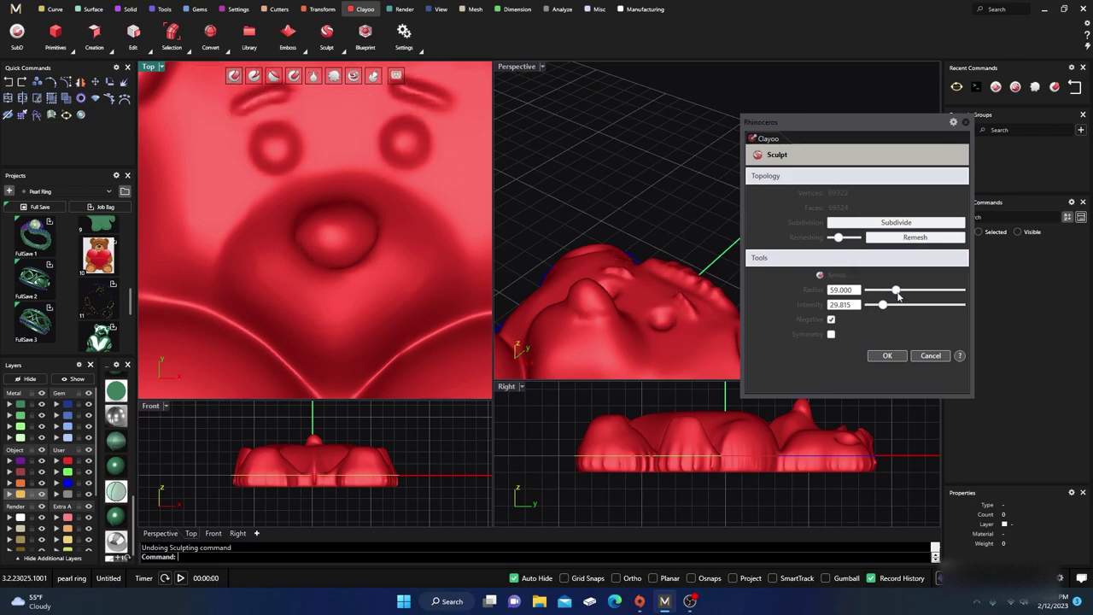
mouse_move(898, 293)
left_mouse_down()
mouse_move(880, 293)
mouse_move(907, 304)
left_mouse_up()
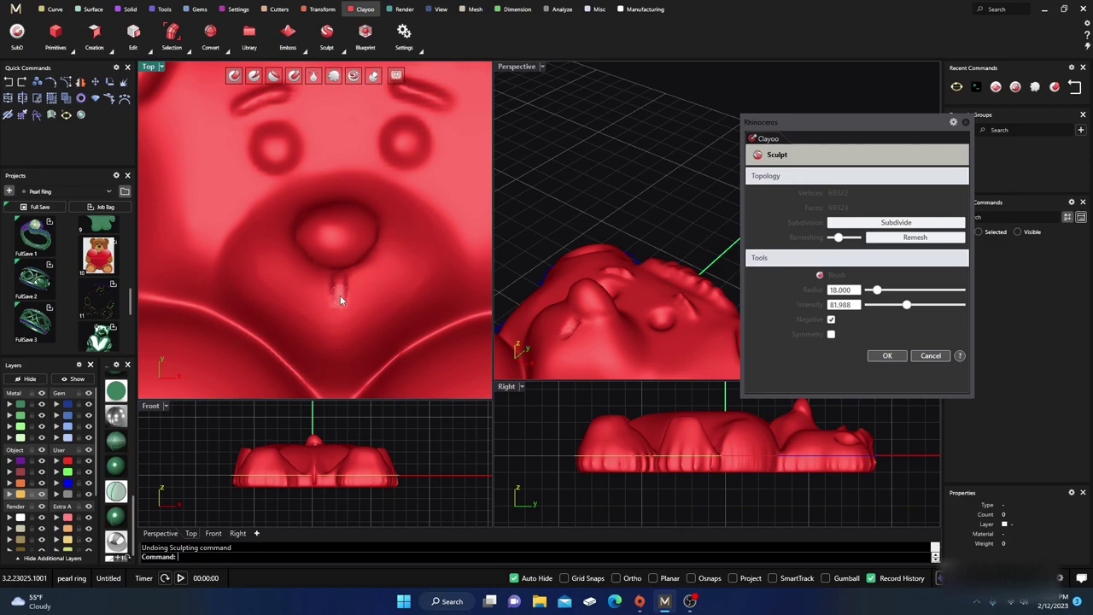
- Carve the groove below the nose, extend it left, and deepen the smile's middle
left_click_drag(338, 273, 339, 291)
left_click_drag(304, 314, 283, 289)
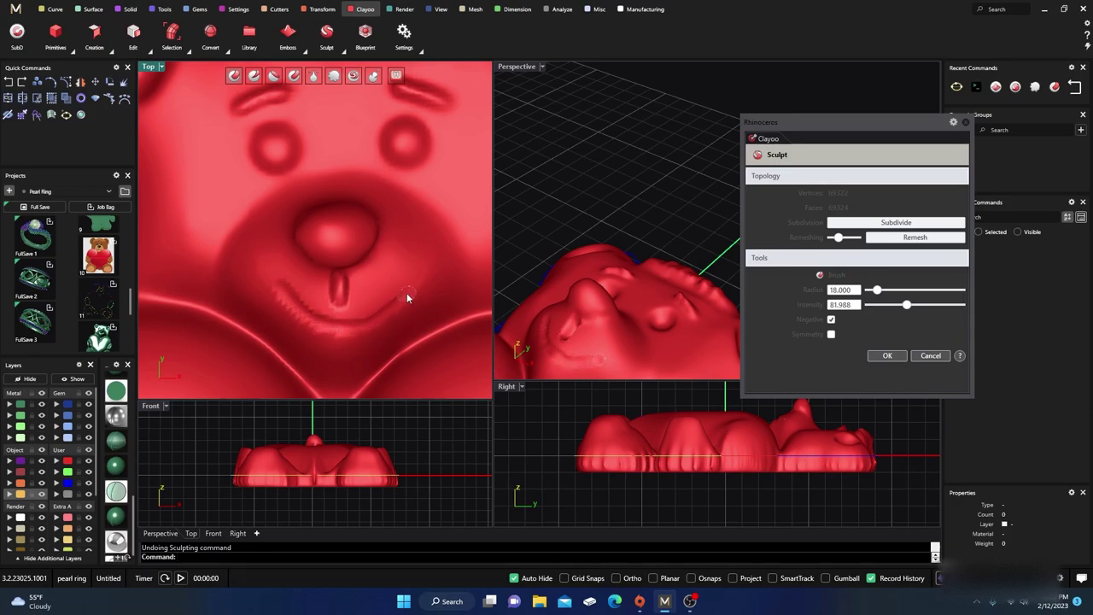
mouse_move(401, 295)
left_mouse_down()
mouse_move(345, 327)
mouse_move(291, 305)
left_mouse_up()
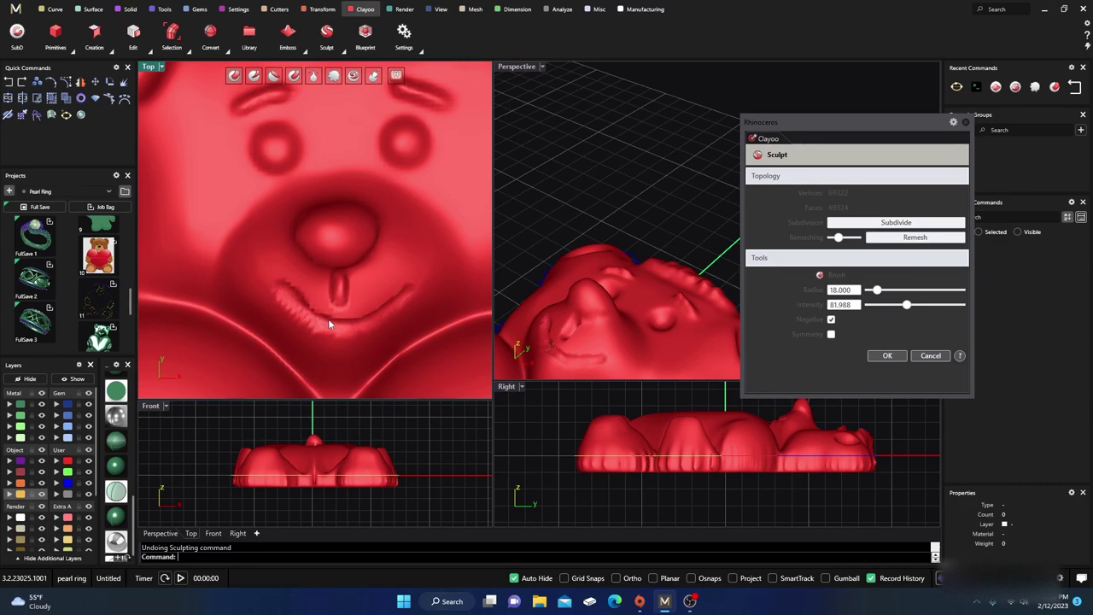
mouse_move(411, 291)
left_mouse_down()
mouse_move(367, 318)
mouse_move(327, 325)
mouse_move(280, 283)
mouse_move(295, 303)
mouse_move(374, 318)
mouse_move(405, 285)
mouse_move(350, 318)
mouse_move(313, 316)
mouse_move(285, 295)
left_mouse_up()
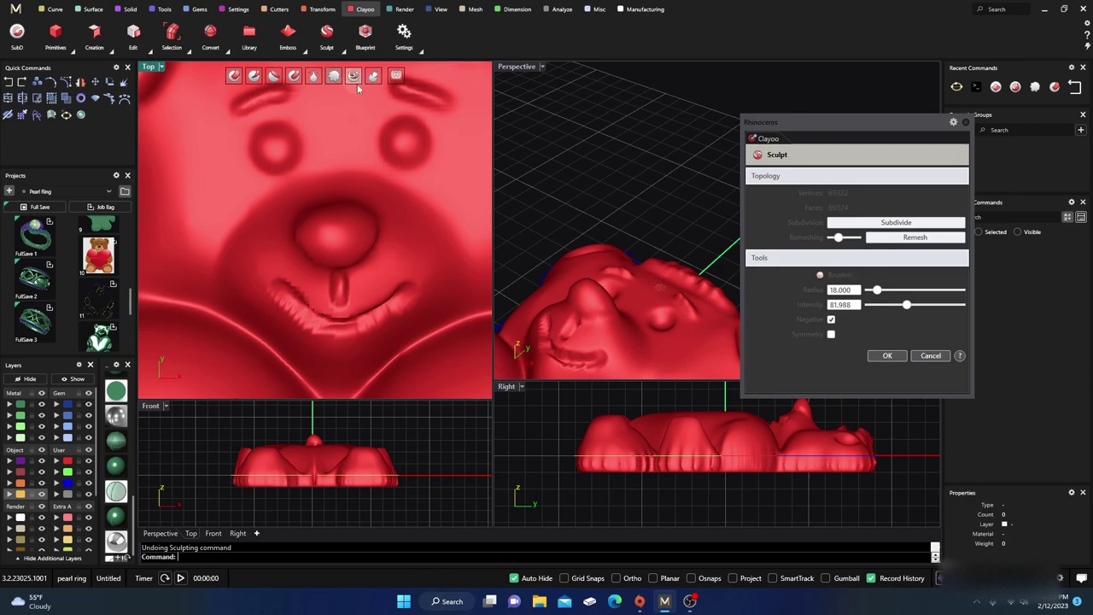
- Set the Smooth brush intensity to 26.088 and smooth the jagged mouth and nose
mouse_move(907, 305)
left_mouse_down()
mouse_move(880, 305)
mouse_move(895, 291)
left_mouse_up()
mouse_move(422, 276)
left_mouse_down()
mouse_move(406, 306)
mouse_move(357, 323)
mouse_move(248, 266)
left_mouse_up()
mouse_move(347, 296)
left_mouse_down()
mouse_move(381, 290)
mouse_move(287, 290)
mouse_move(280, 301)
mouse_move(326, 341)
left_mouse_up()
mouse_move(481, 357)
left_mouse_down()
mouse_move(370, 280)
mouse_move(393, 256)
mouse_move(290, 282)
mouse_move(484, 301)
left_mouse_up()
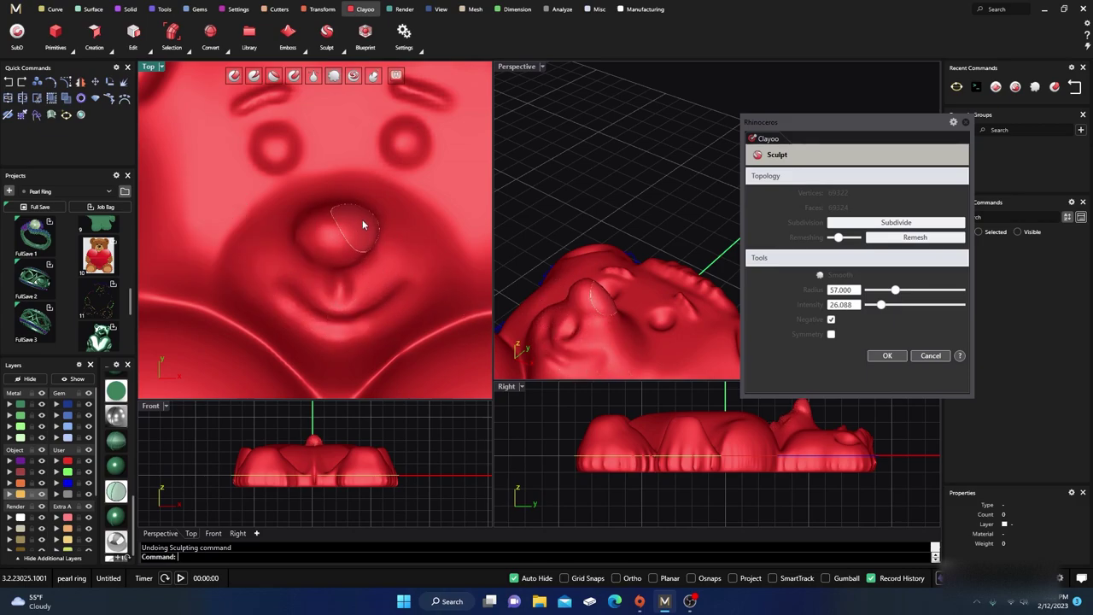
mouse_move(310, 229)
left_mouse_down()
mouse_move(332, 248)
mouse_move(348, 224)
mouse_move(308, 218)
mouse_move(338, 258)
mouse_move(379, 229)
mouse_move(316, 227)
left_mouse_up()
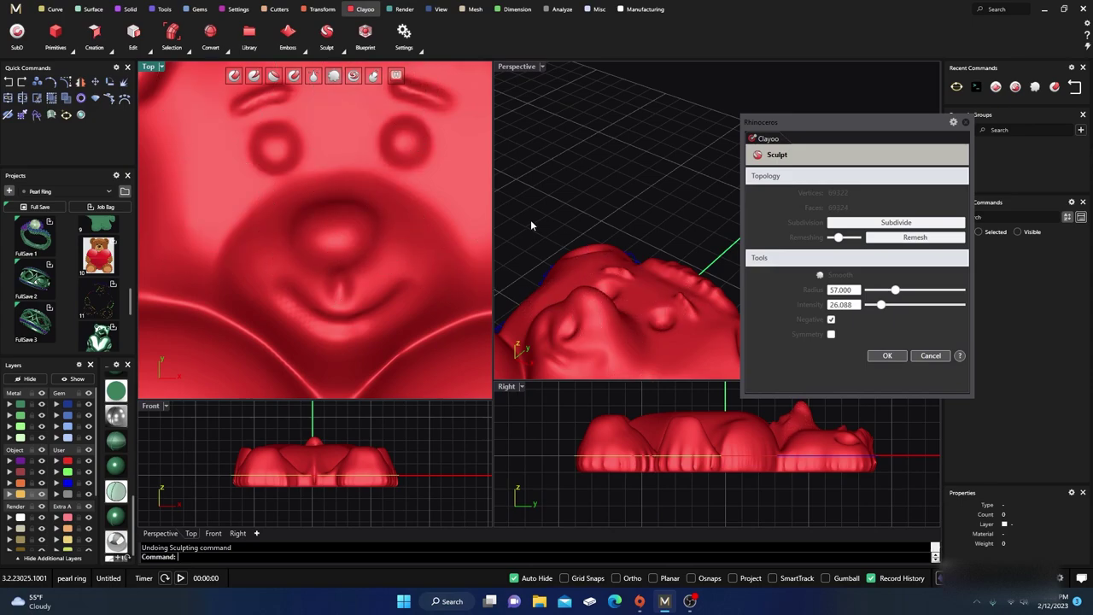
- Refine the bear's left eyebrow, then drop the Smooth intensity to 14.908
right_click_drag(530, 219, 553, 208)
scroll(601, 243, "up", 5)
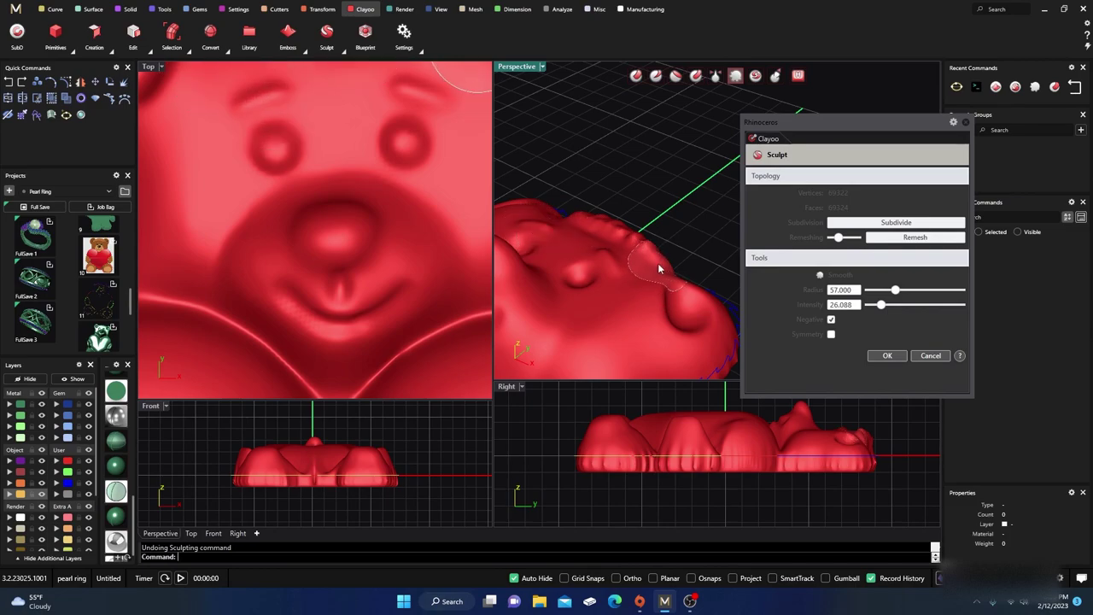
left_click_drag(239, 109, 295, 88)
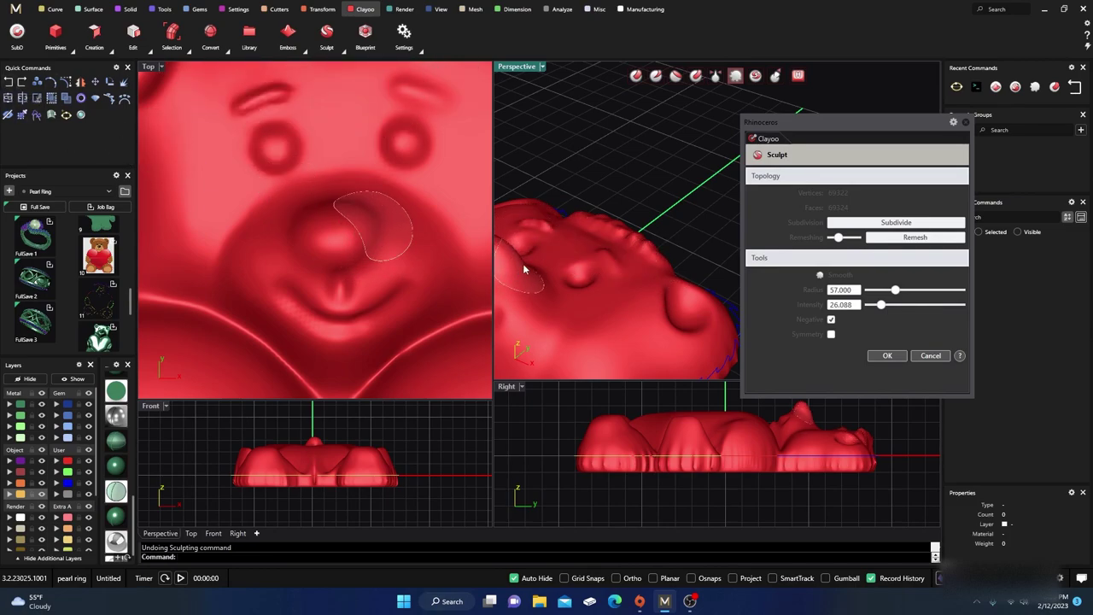
left_click_drag(881, 305, 875, 305)
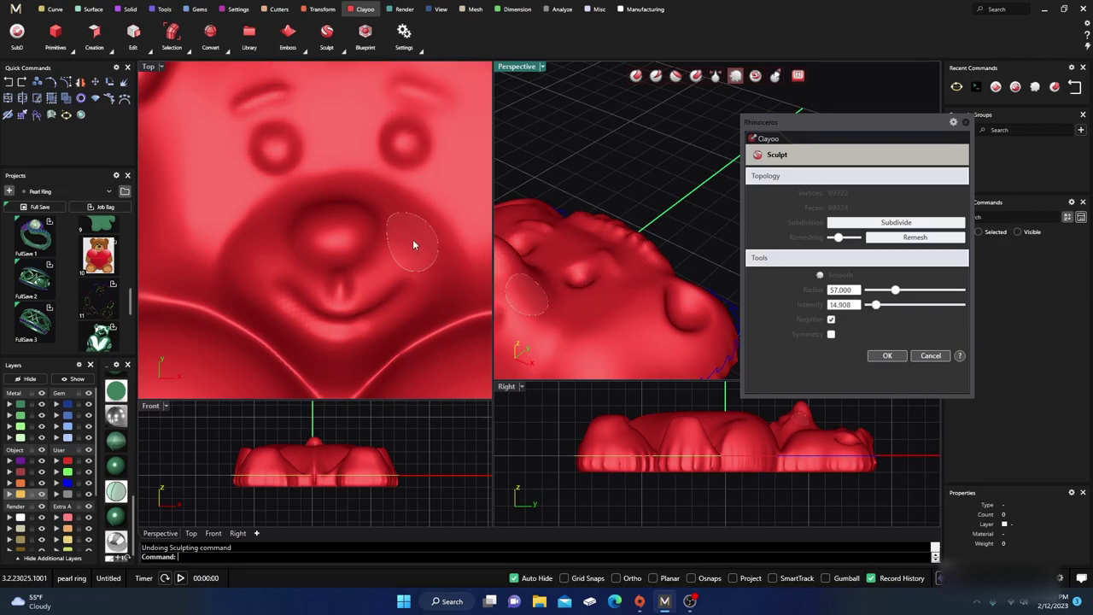
scroll(366, 232, "down", 4)
- Switch to the first Clayoo brush and smooth the crease in the bear's lower belly
scroll(358, 224, "down", 1)
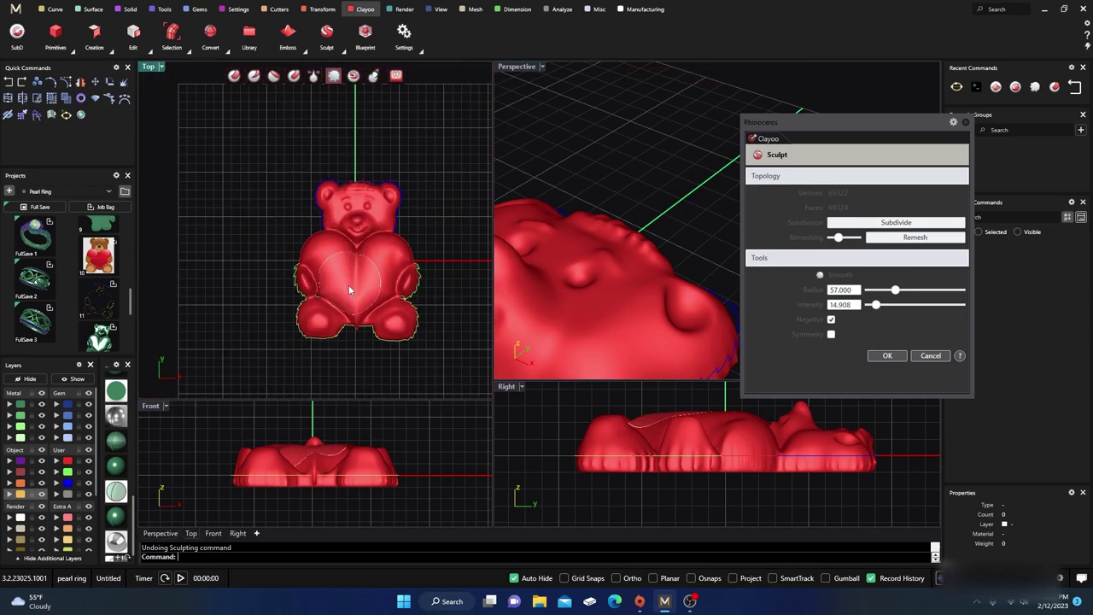
scroll(354, 288, "up", 2)
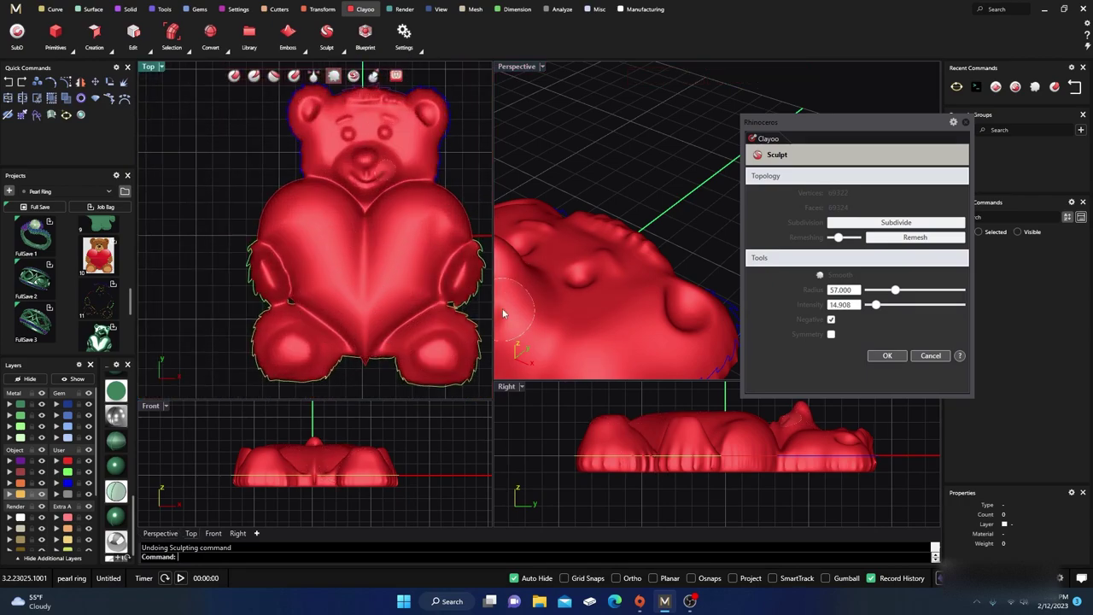
left_click(233, 76)
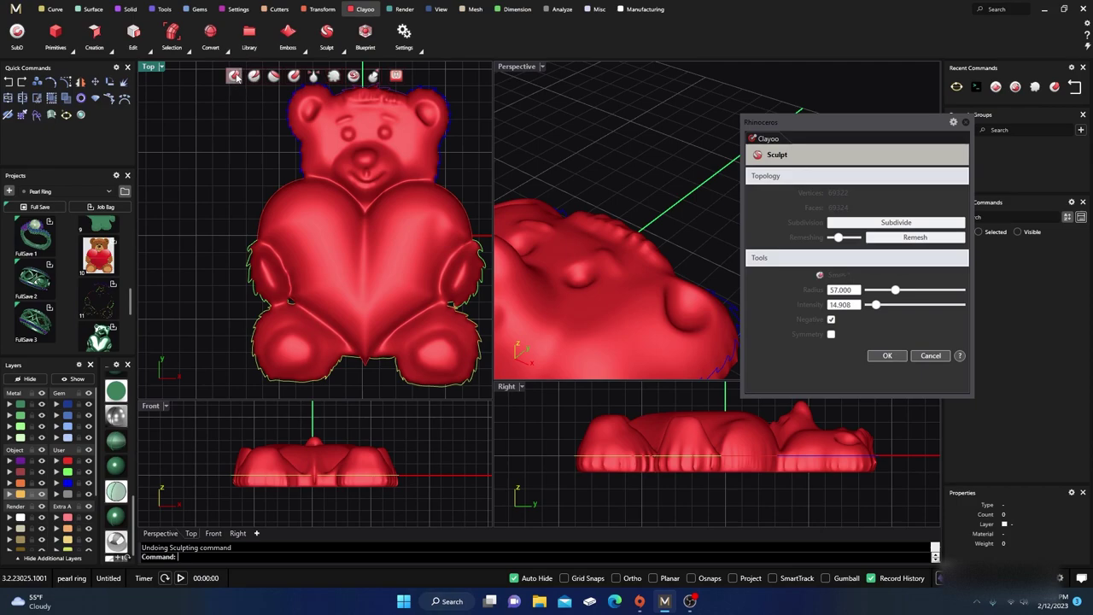
left_click_drag(362, 314, 410, 305)
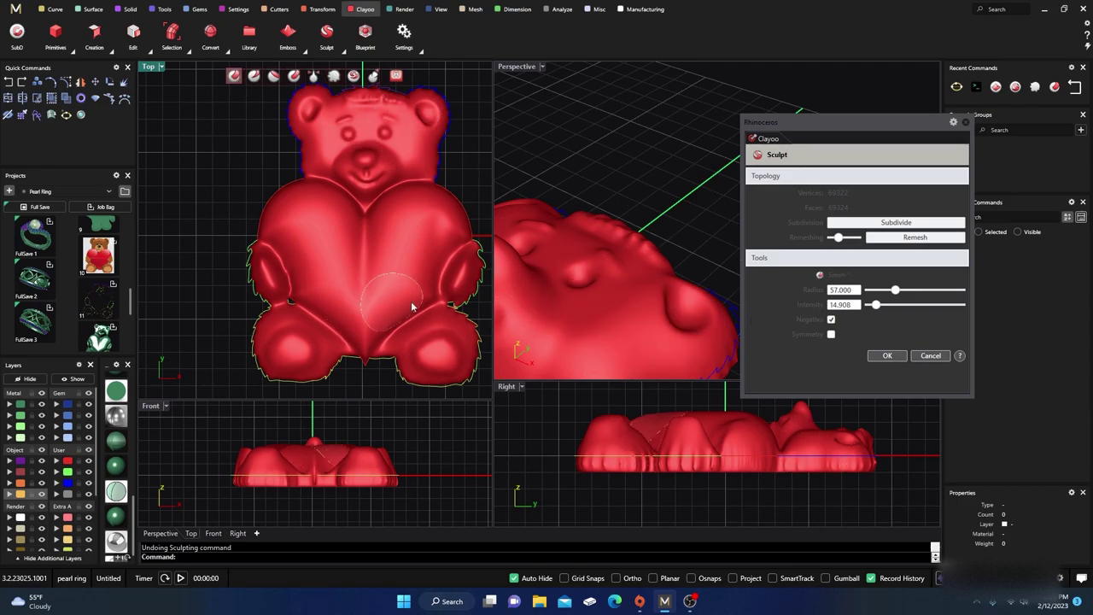
- Shrink the brush radius to 10 and make the Top view the sculpting view
mouse_move(891, 290)
left_mouse_down()
mouse_move(873, 290)
mouse_move(903, 305)
left_mouse_up()
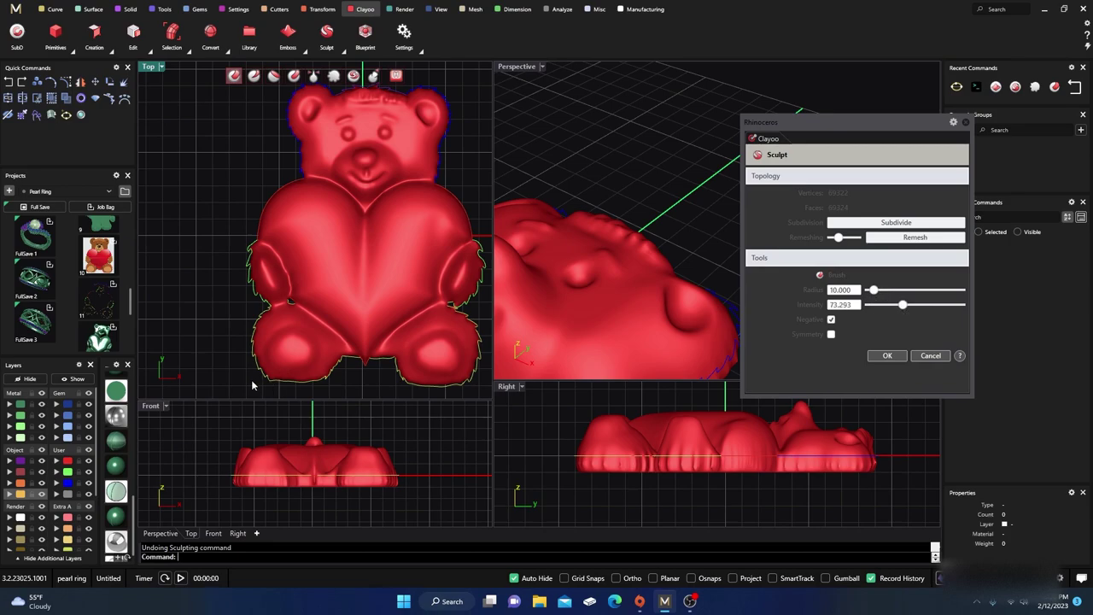
scroll(300, 367, "up", 3)
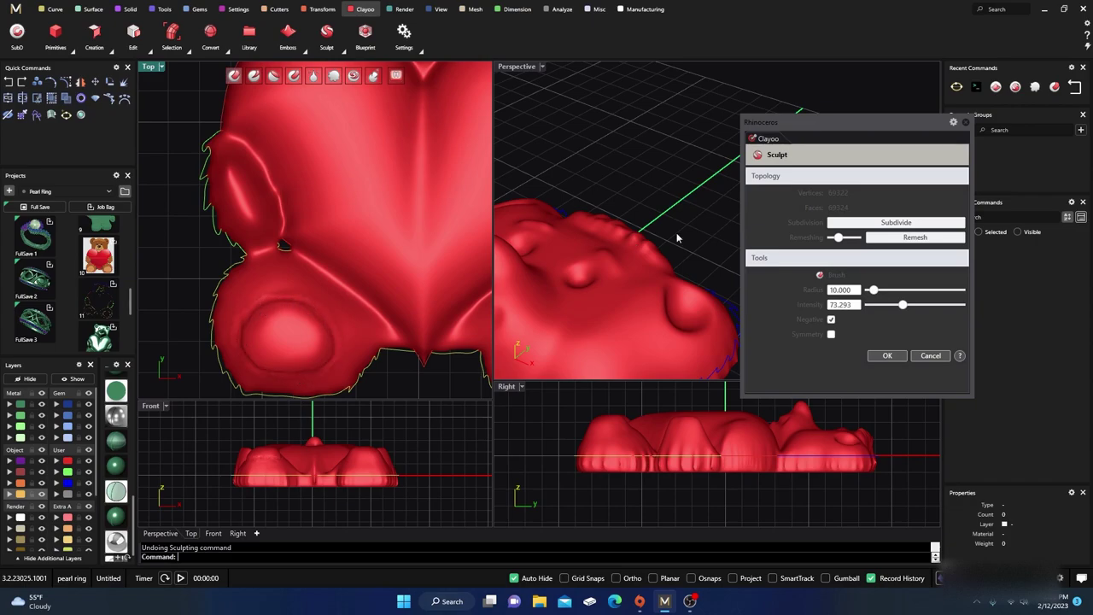
scroll(691, 176, "down", 5)
scroll(626, 290, "up", 2)
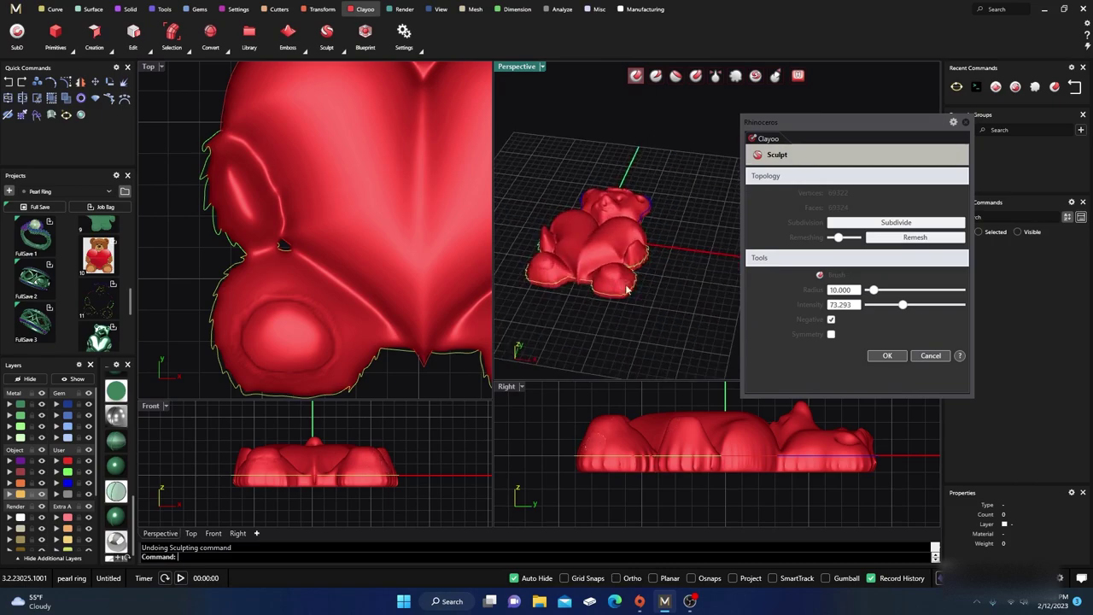
scroll(626, 290, "up", 5)
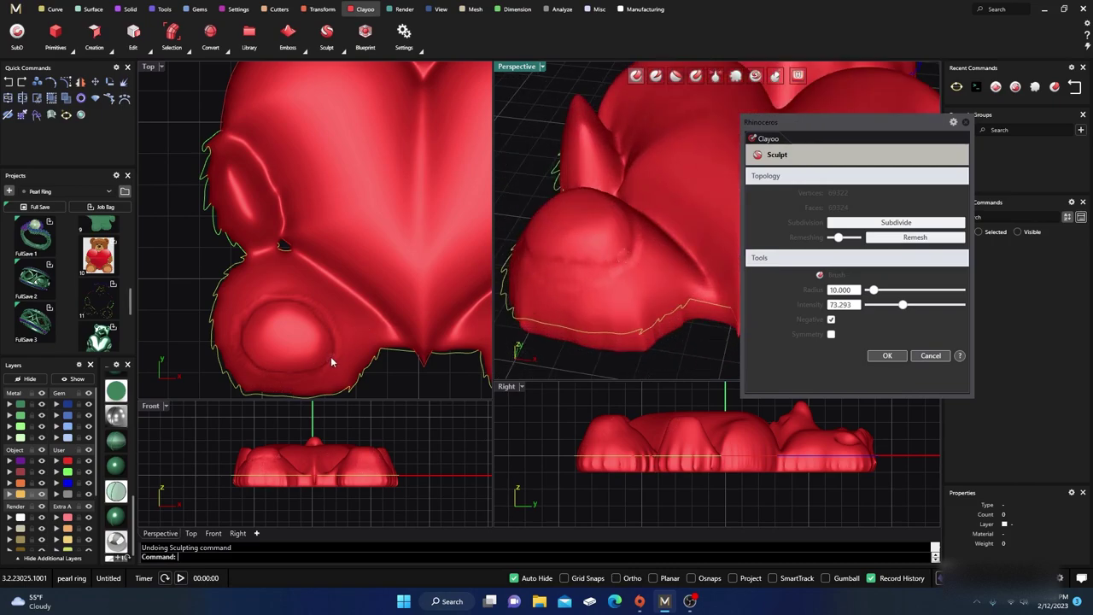
left_click(330, 324)
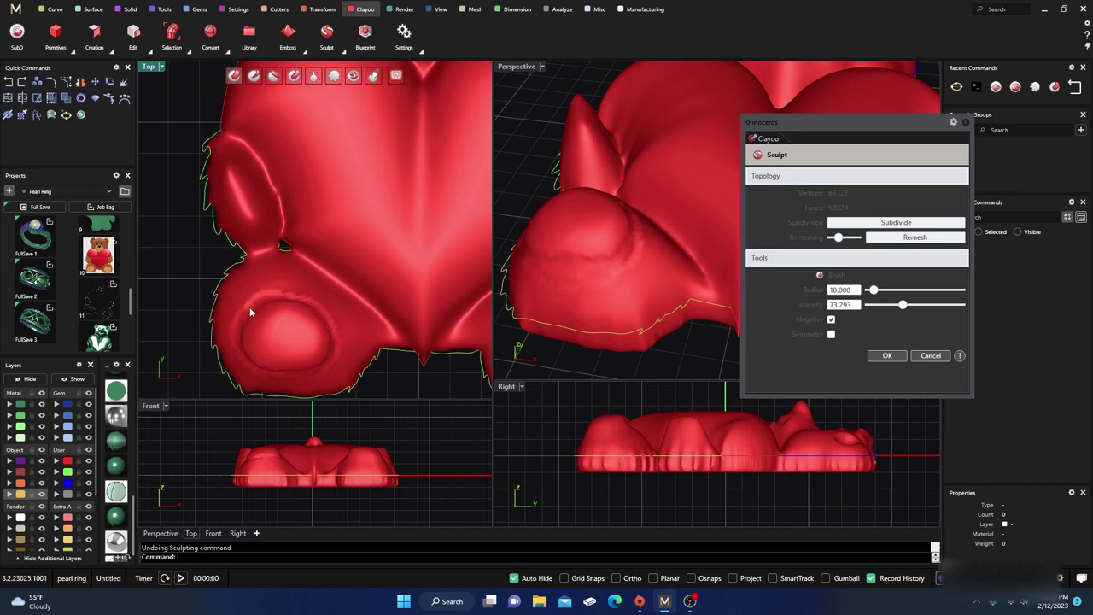
- Enlarge the Smooth brush to radius 118 with intensity 31.057
scroll(384, 256, "down", 2)
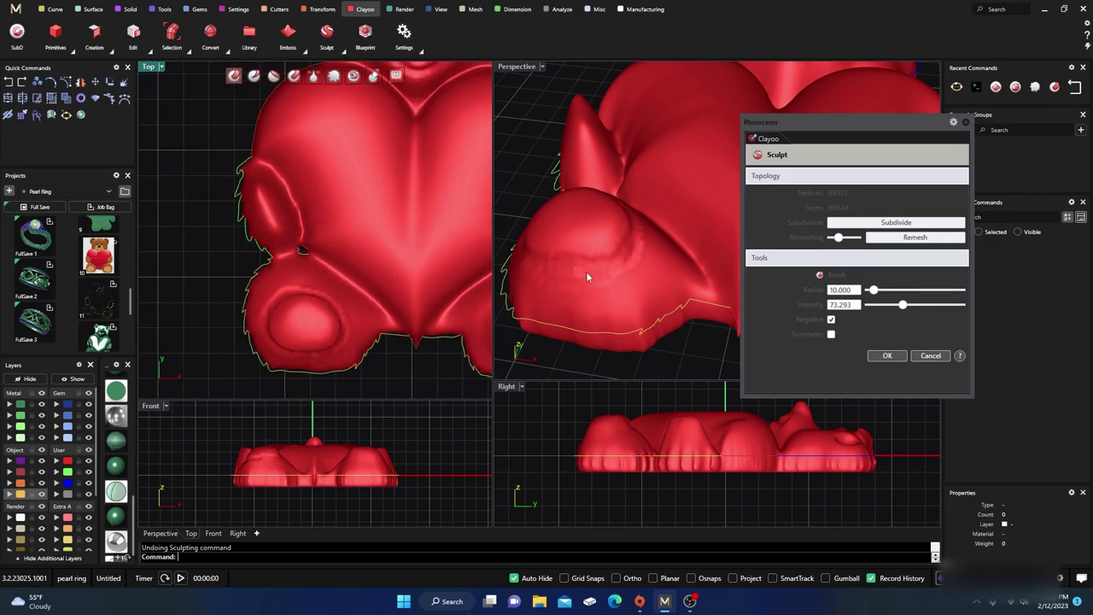
scroll(582, 282, "down", 4)
scroll(579, 282, "down", 2)
scroll(669, 285, "up", 5)
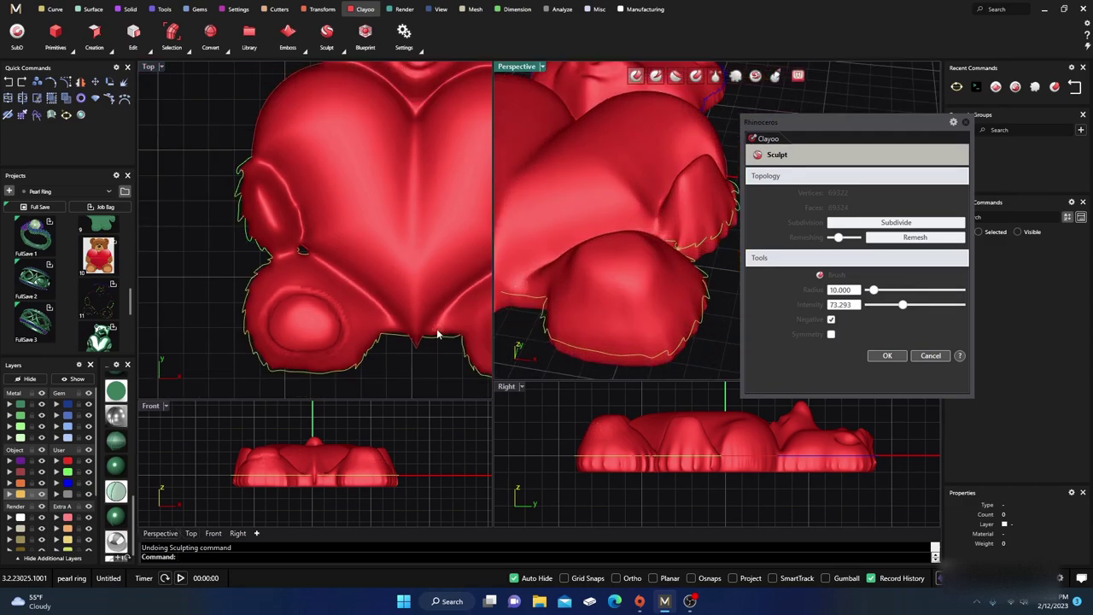
scroll(193, 272, "down", 3)
scroll(371, 287, "up", 5)
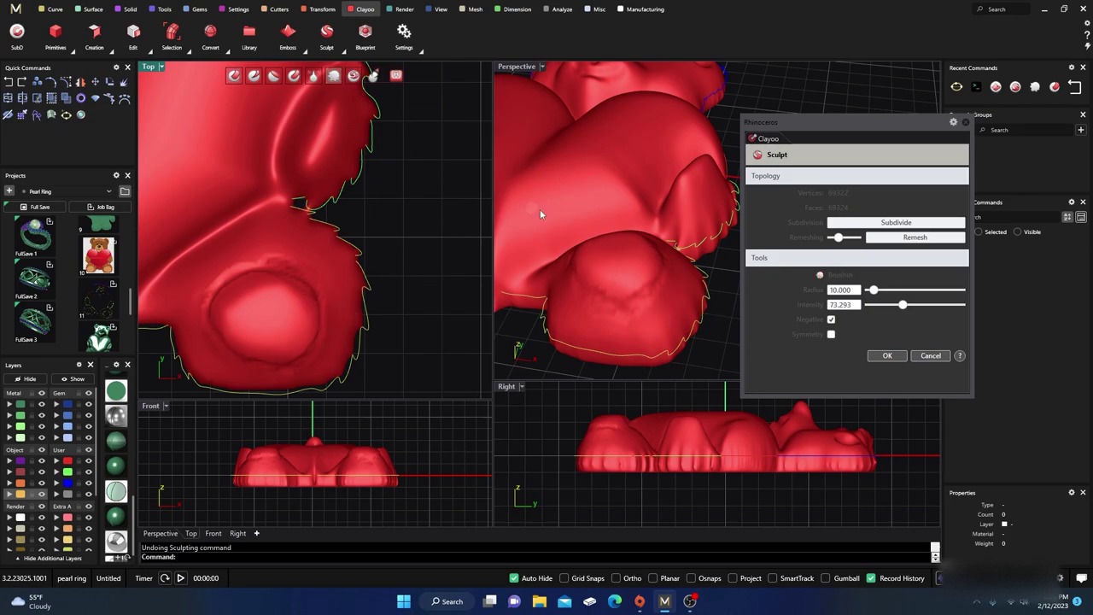
mouse_move(877, 294)
left_mouse_down()
mouse_move(925, 293)
mouse_move(883, 306)
left_mouse_up()
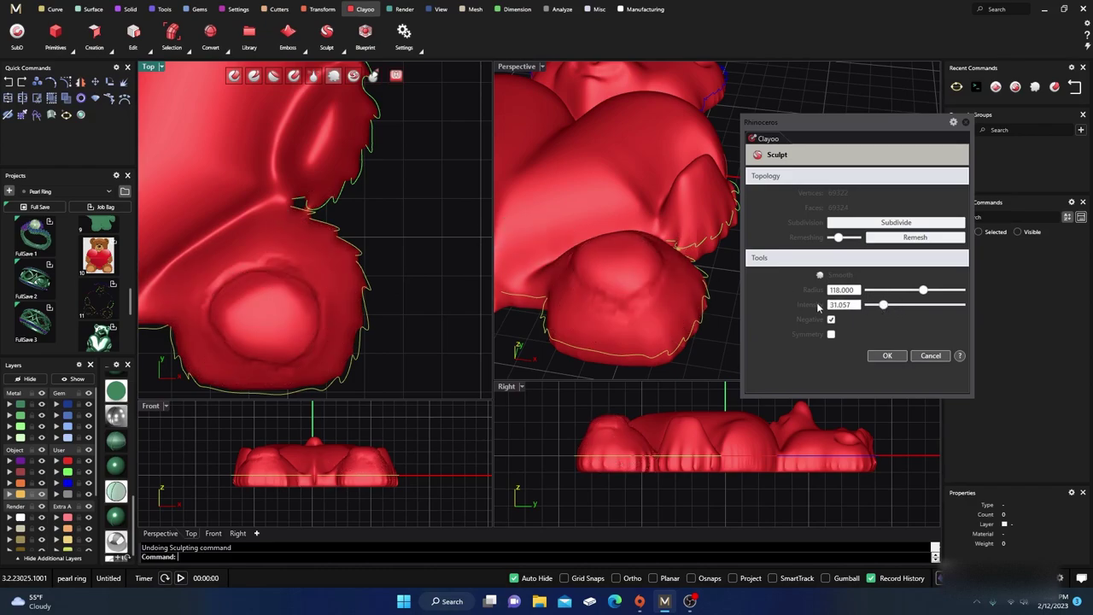
- Smooth the bear's foot in the Top view and reduce the brush radius to 46
mouse_move(342, 313)
left_mouse_down()
mouse_move(241, 265)
mouse_move(204, 344)
mouse_move(339, 374)
mouse_move(383, 305)
left_mouse_up()
scroll(213, 334, "down", 5)
scroll(205, 305, "up", 5)
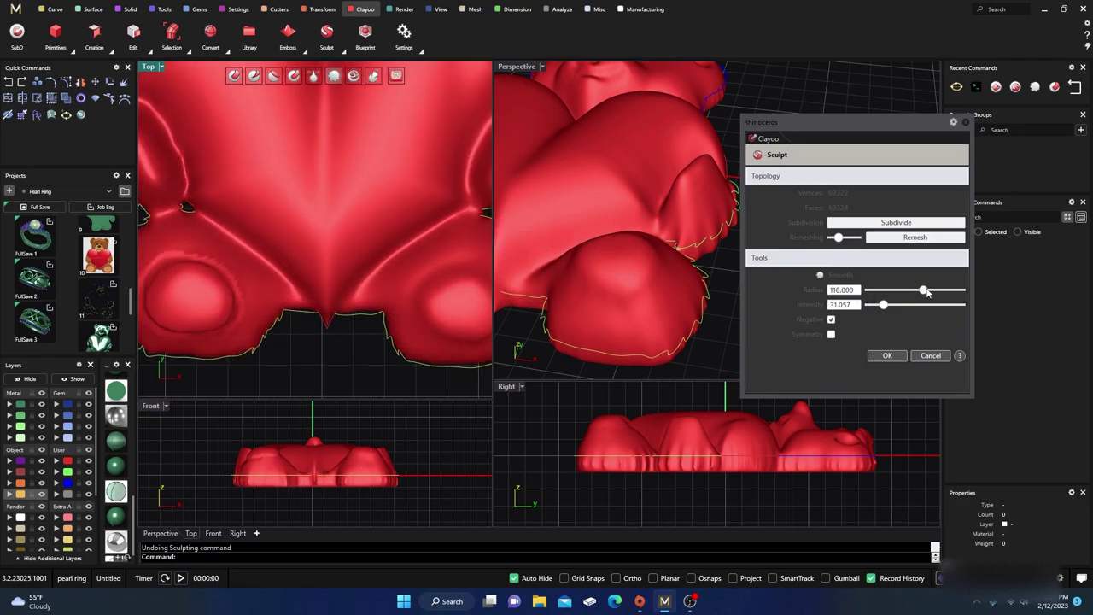
mouse_move(923, 291)
left_mouse_down()
mouse_move(889, 291)
mouse_move(870, 308)
left_mouse_up()
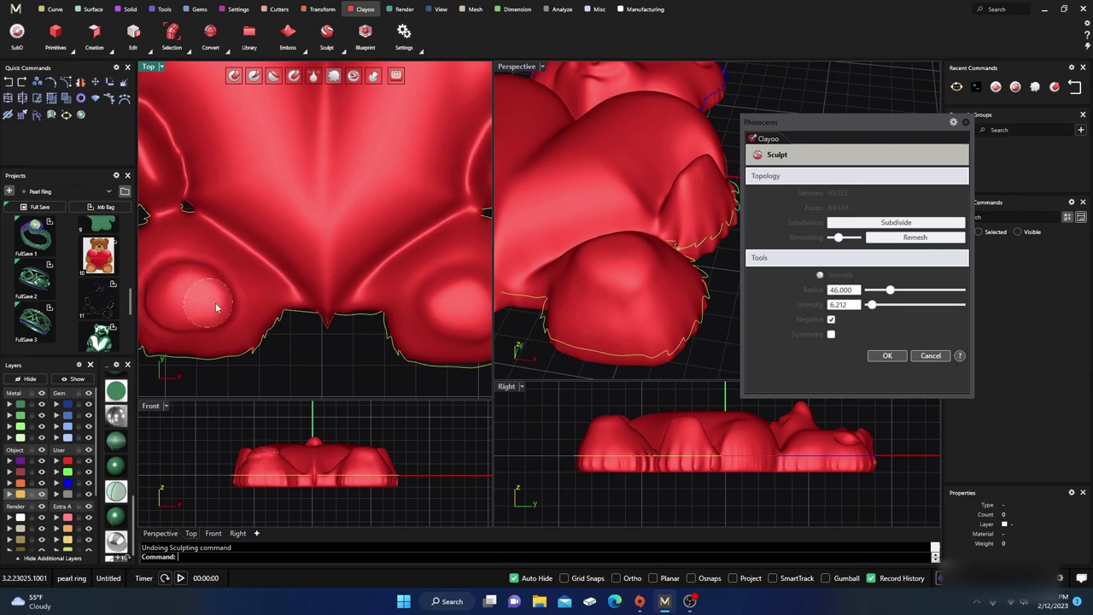
- Orbit and zoom the Perspective view to face the bear and check the smoothing
right_click_drag(732, 246, 590, 286)
scroll(568, 297, "up", 3)
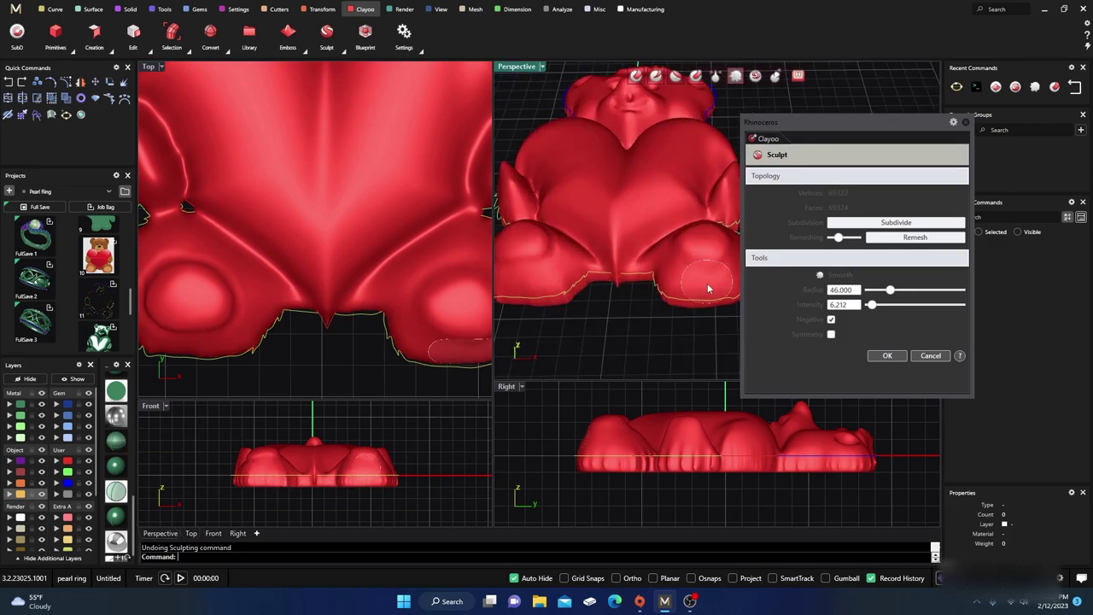
scroll(641, 295, "down", 5)
scroll(621, 301, "up", 2)
scroll(621, 301, "up", 4)
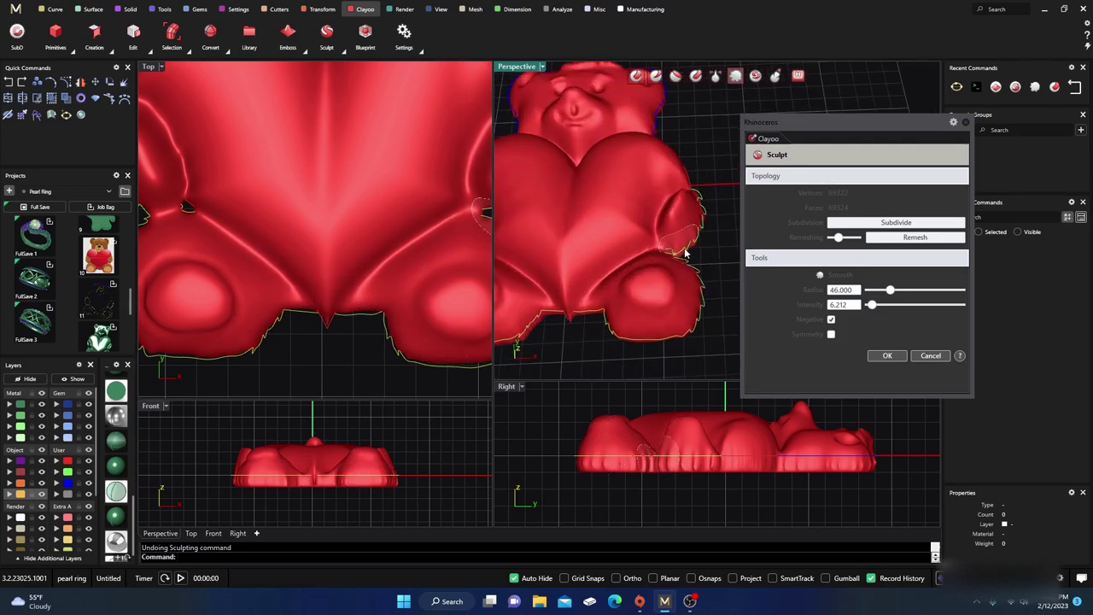
scroll(429, 283, "down", 5)
scroll(430, 283, "down", 1)
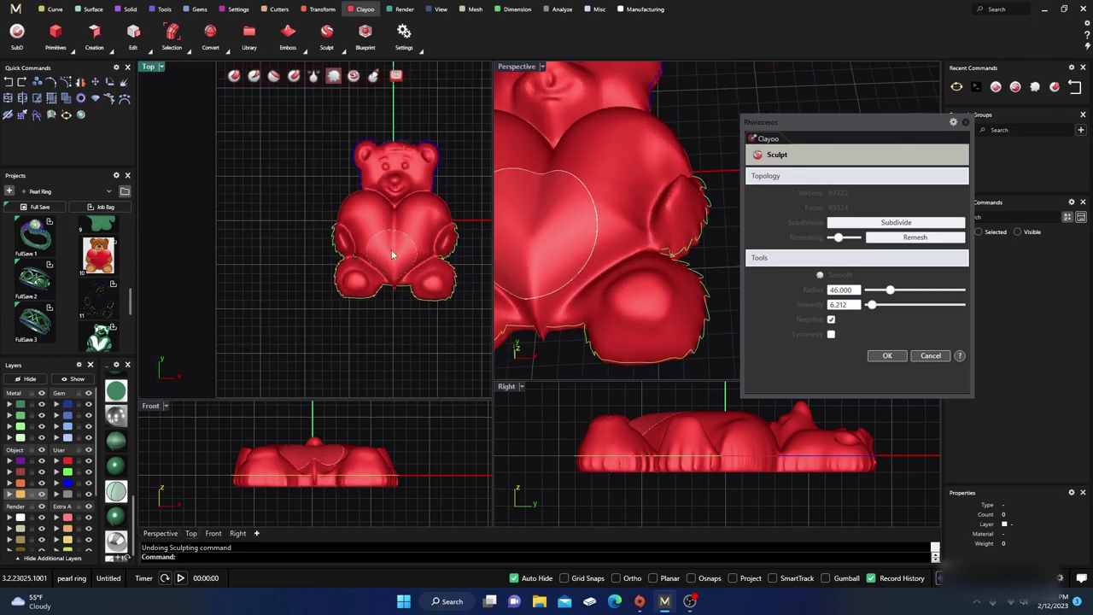
scroll(385, 264, "up", 4)
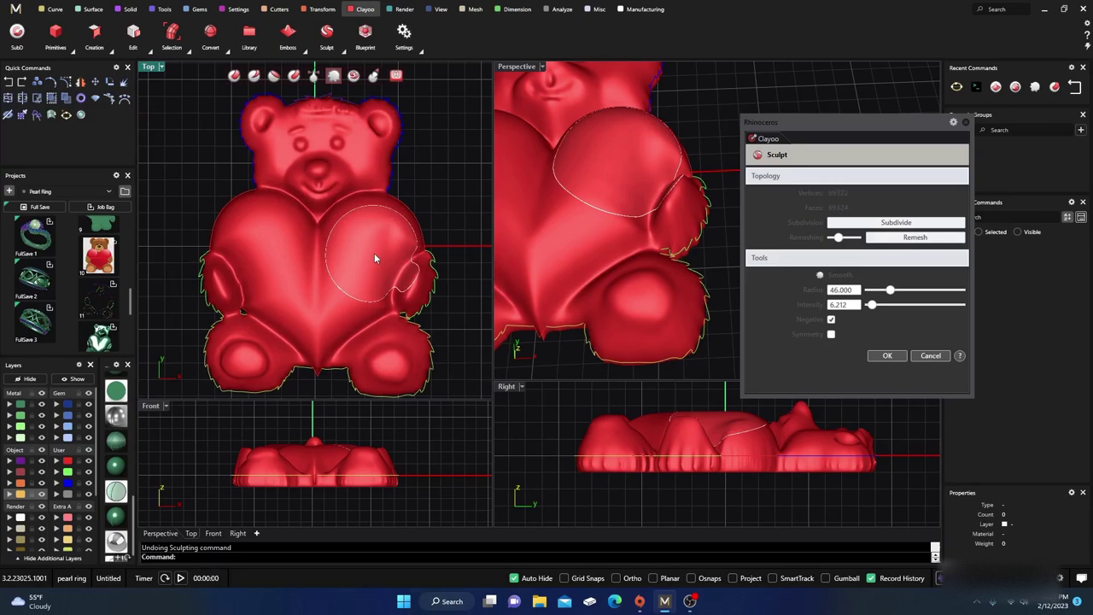
scroll(374, 253, "down", 2)
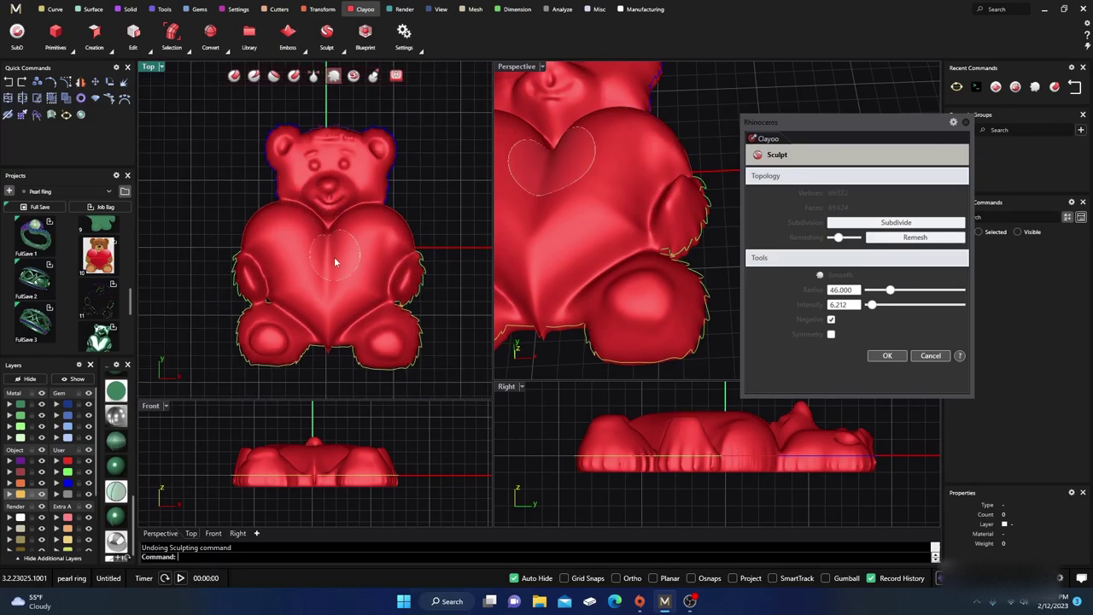
- Maximize the Perspective view and orbit the bear to a three-quarter angle
double_click(518, 67)
scroll(538, 291, "down", 3)
right_click_drag(540, 295, 536, 255)
scroll(527, 200, "up", 5)
right_click_drag(527, 200, 547, 258)
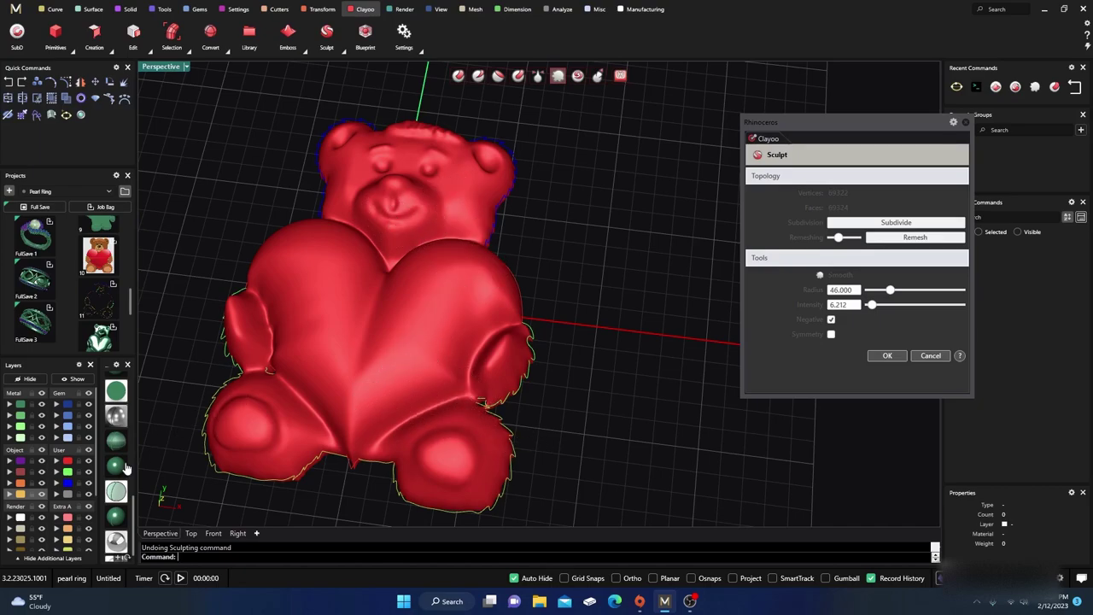
scroll(117, 539, "up", 3)
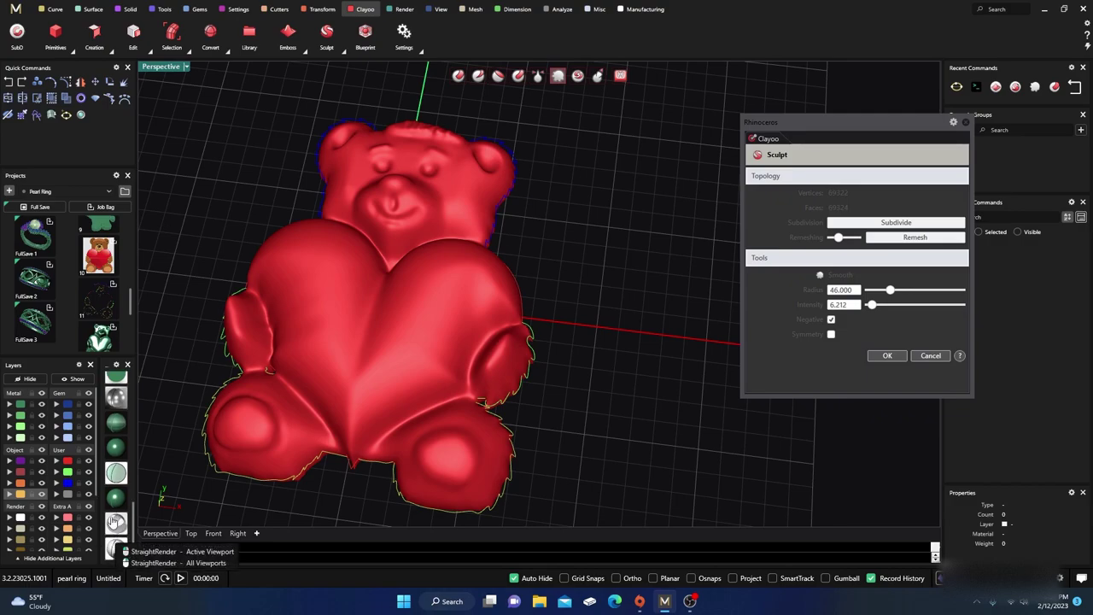
scroll(113, 514, "up", 5)
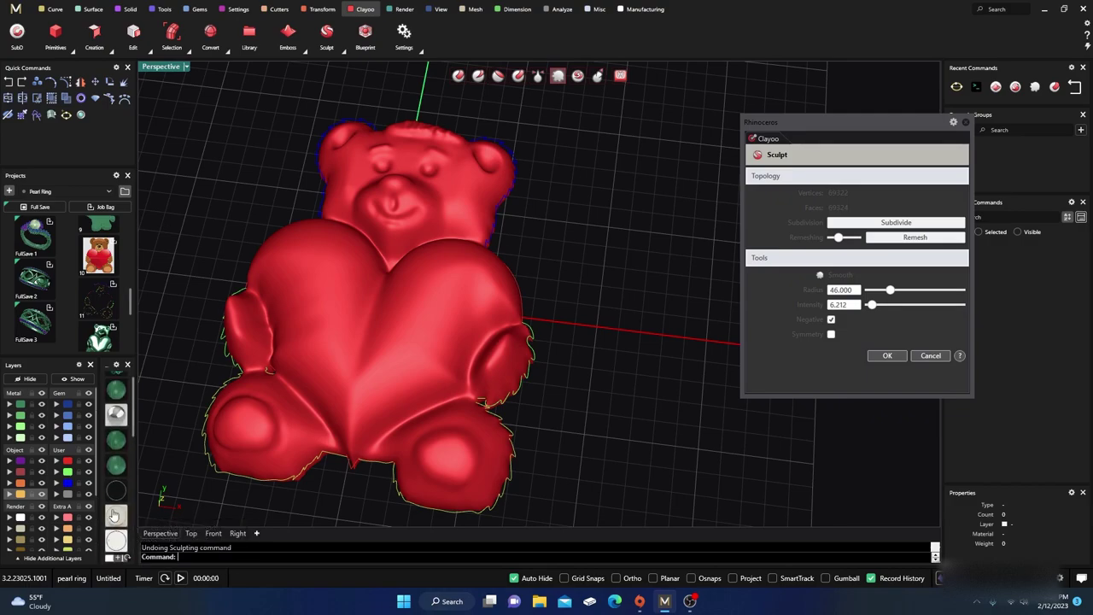
- Switch to a light matte display and finish the sculpt, keeping the original object
left_click(117, 435)
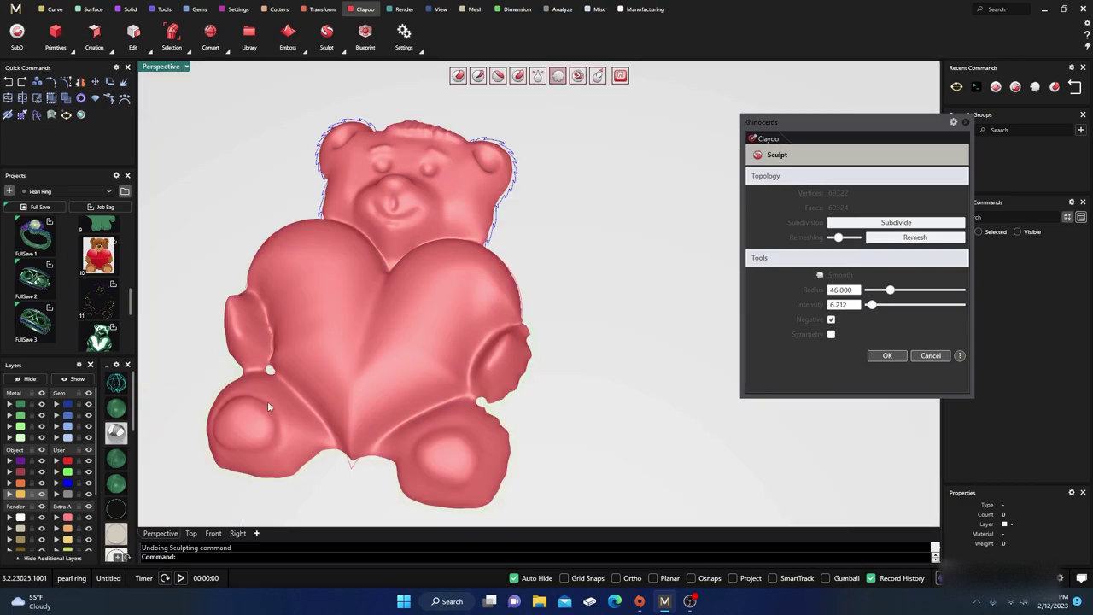
left_click(887, 355)
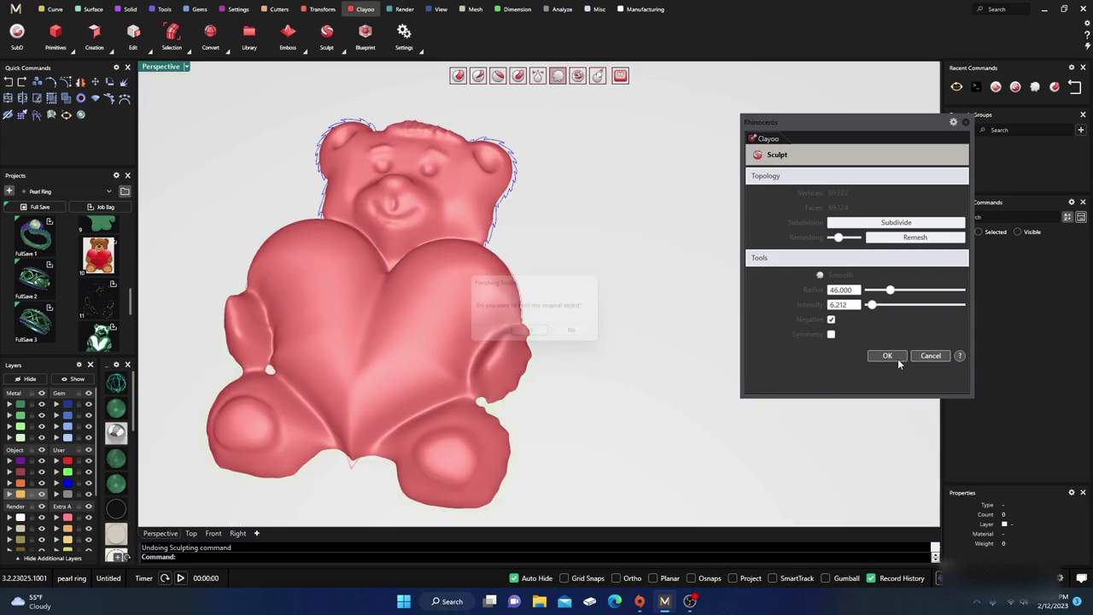
left_click(541, 338)
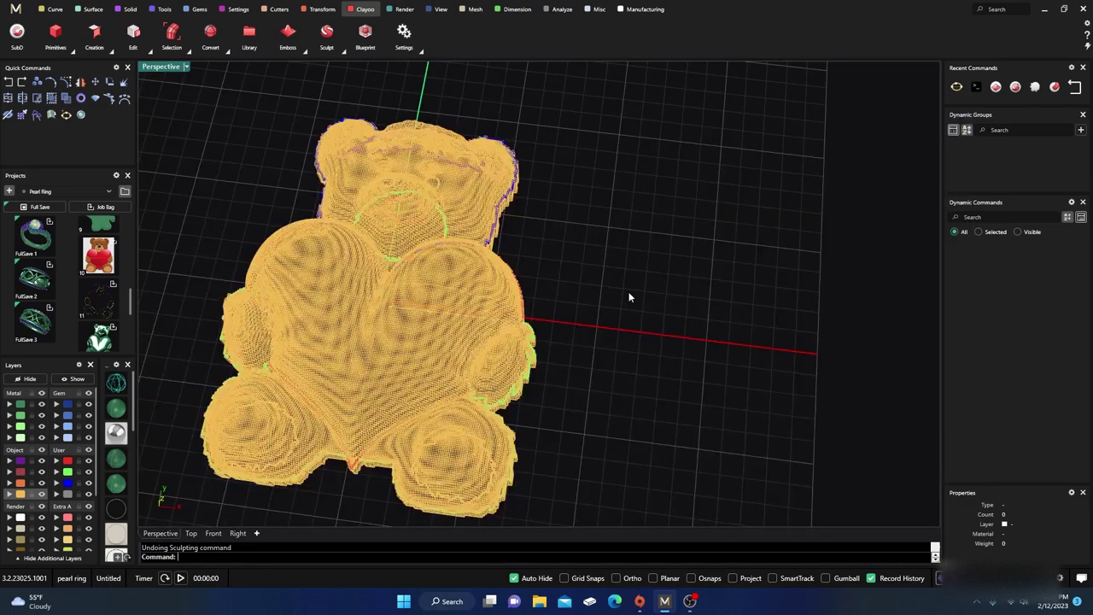
- Select the bear mesh among overlapping objects and orbit to view it tilted
left_click(462, 323)
left_click(491, 355)
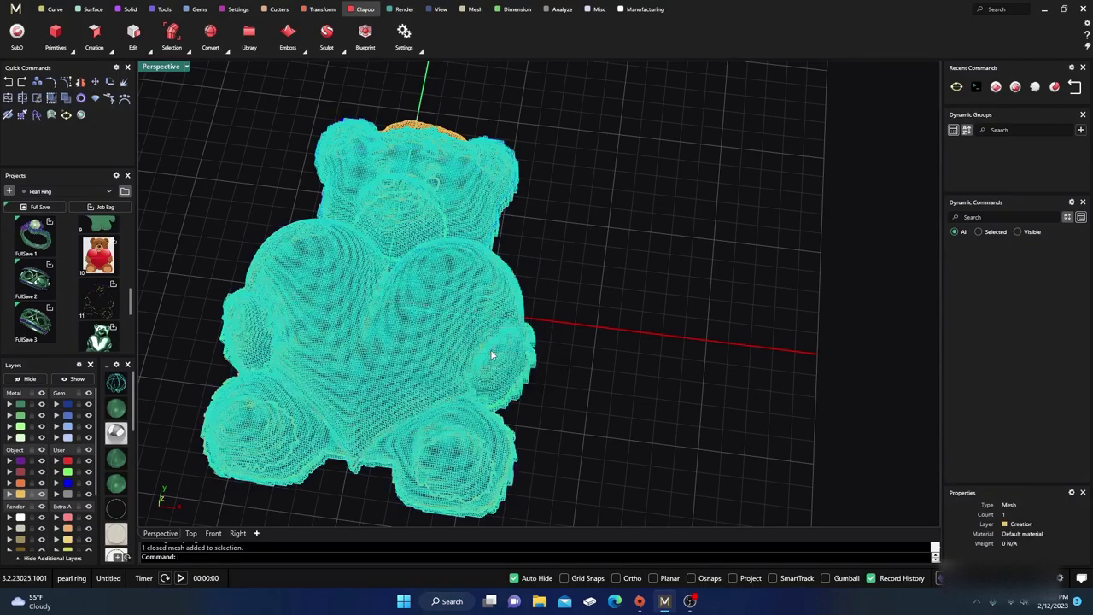
right_click_drag(445, 342, 393, 242)
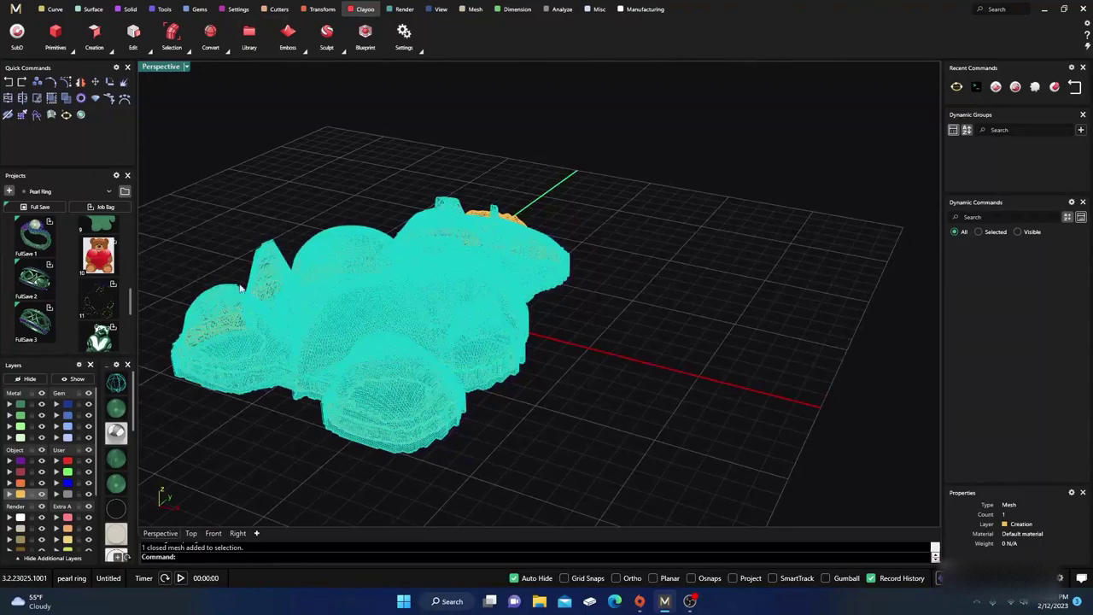
key("Escape")
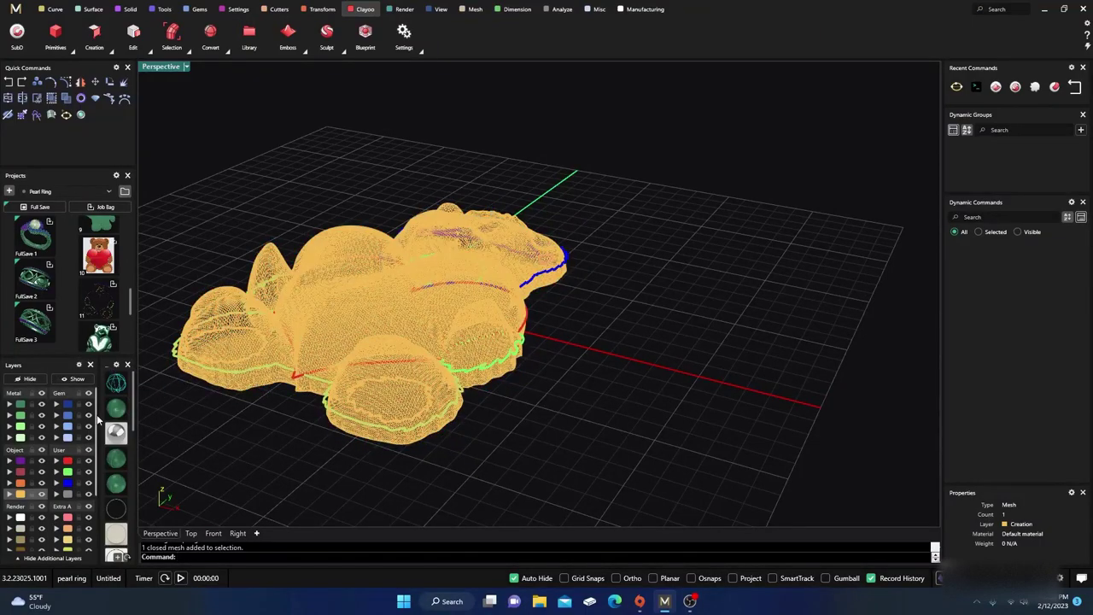
- Switch to white clay display and assign the bear mesh to the Metal 01 layer
left_click(117, 436)
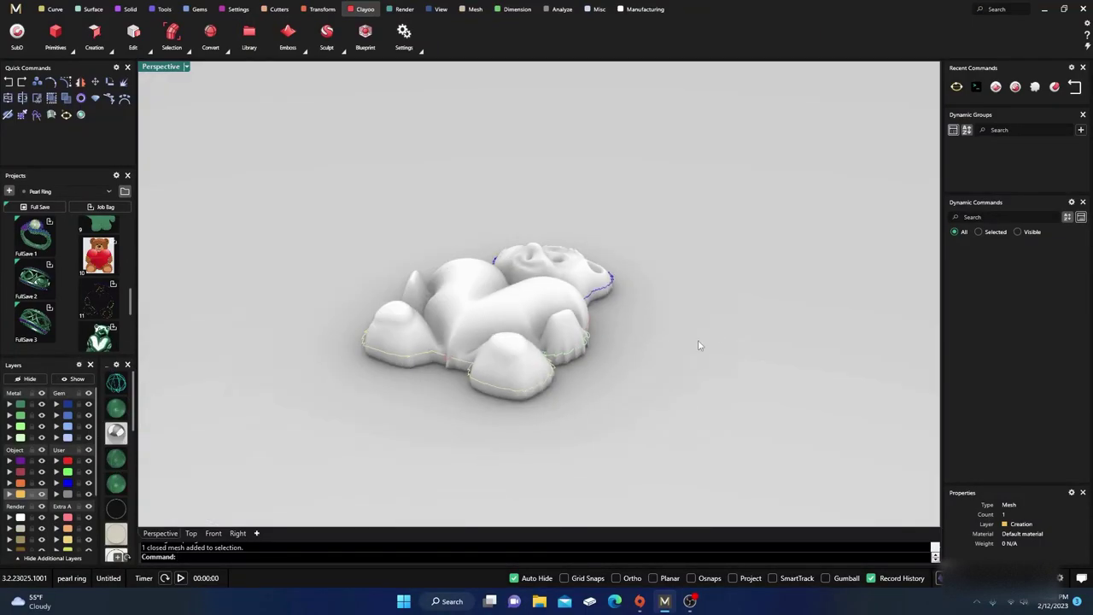
left_click(512, 400)
left_click(458, 367)
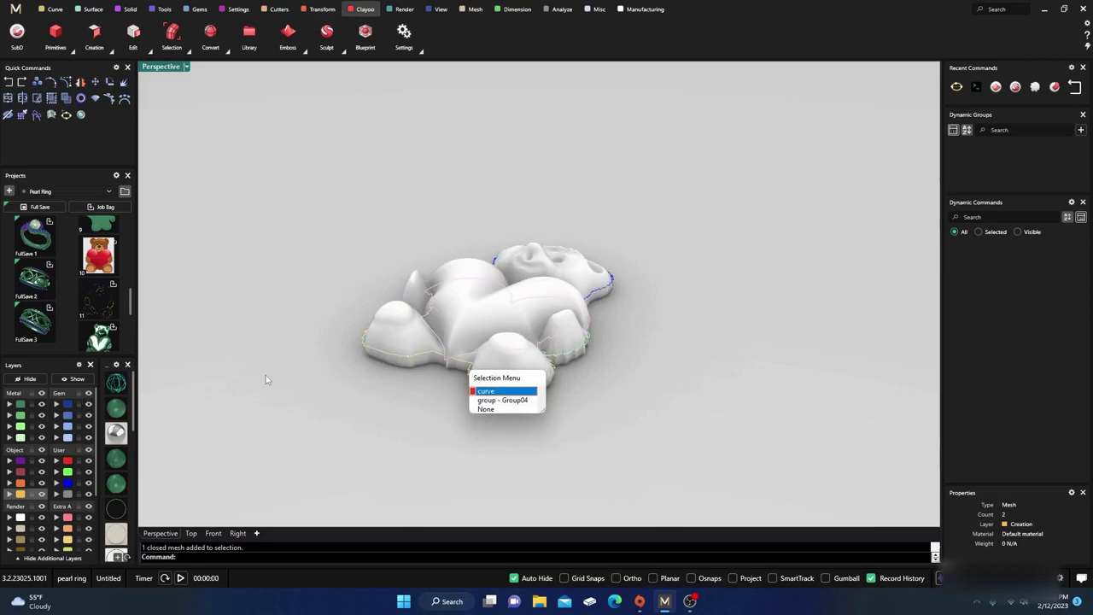
key("Escape")
left_click(458, 337)
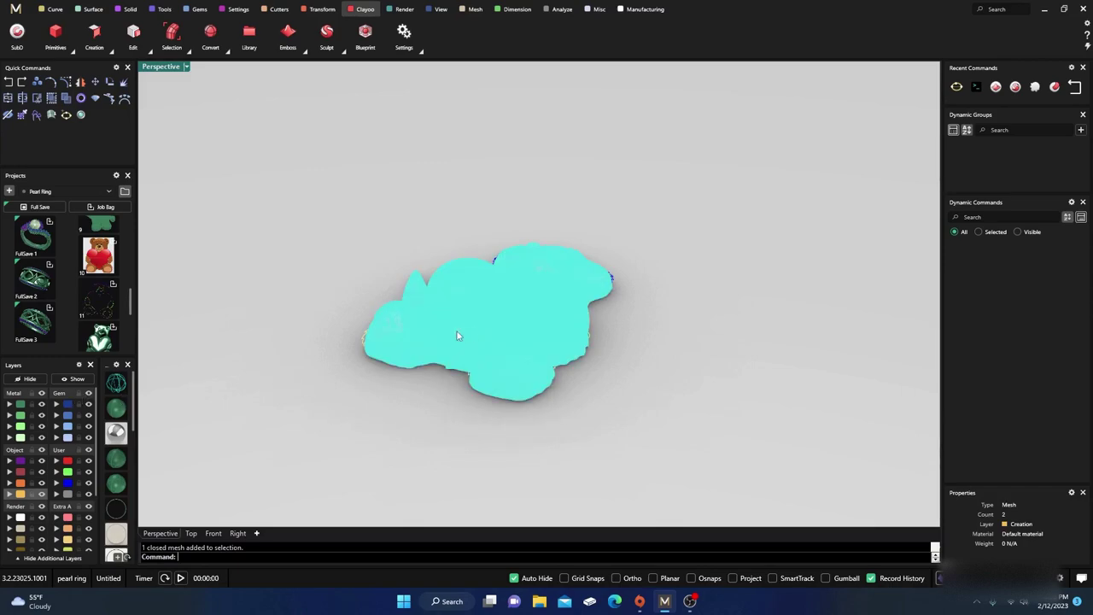
left_click(21, 404)
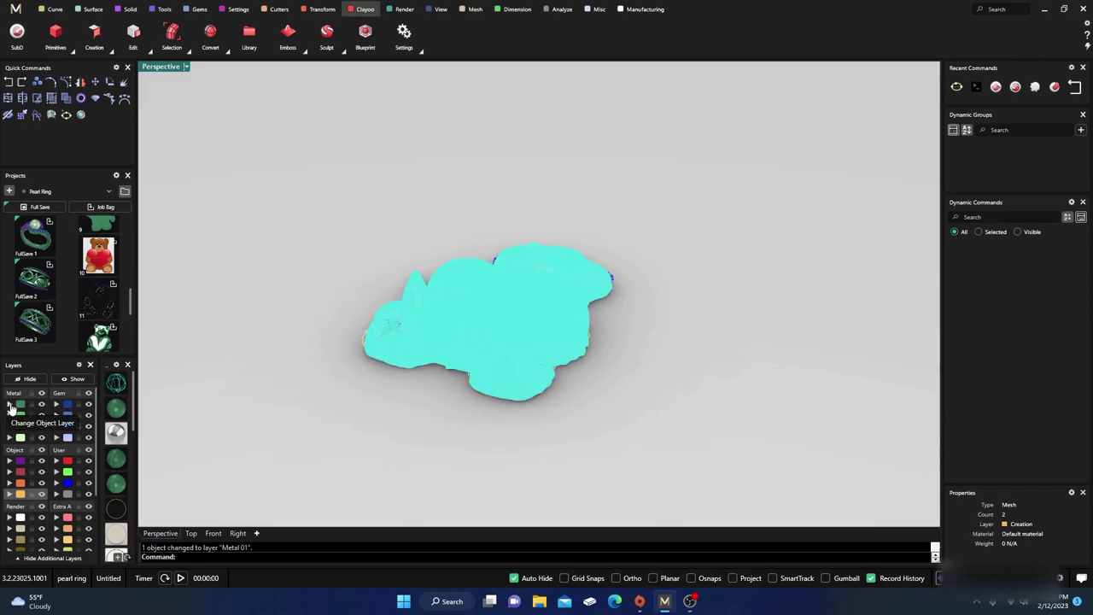
left_click(232, 392)
right_click_drag(277, 391, 373, 444)
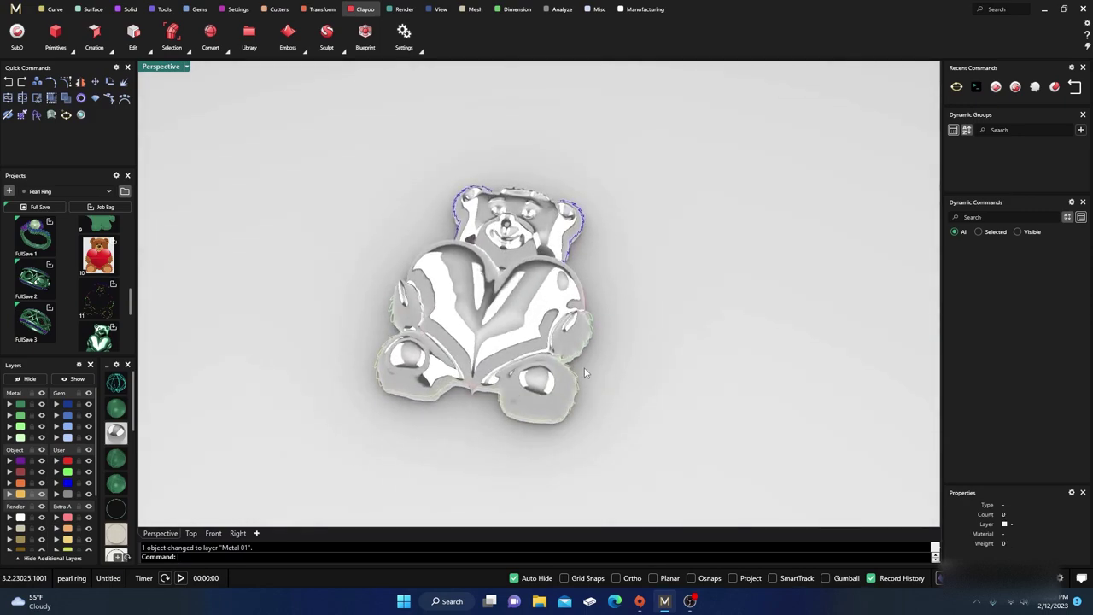
- Select the silver bear mesh and move it to the Metal 04 layer
mouse_move(574, 323)
right_mouse_down()
mouse_move(589, 307)
mouse_move(578, 328)
right_mouse_up()
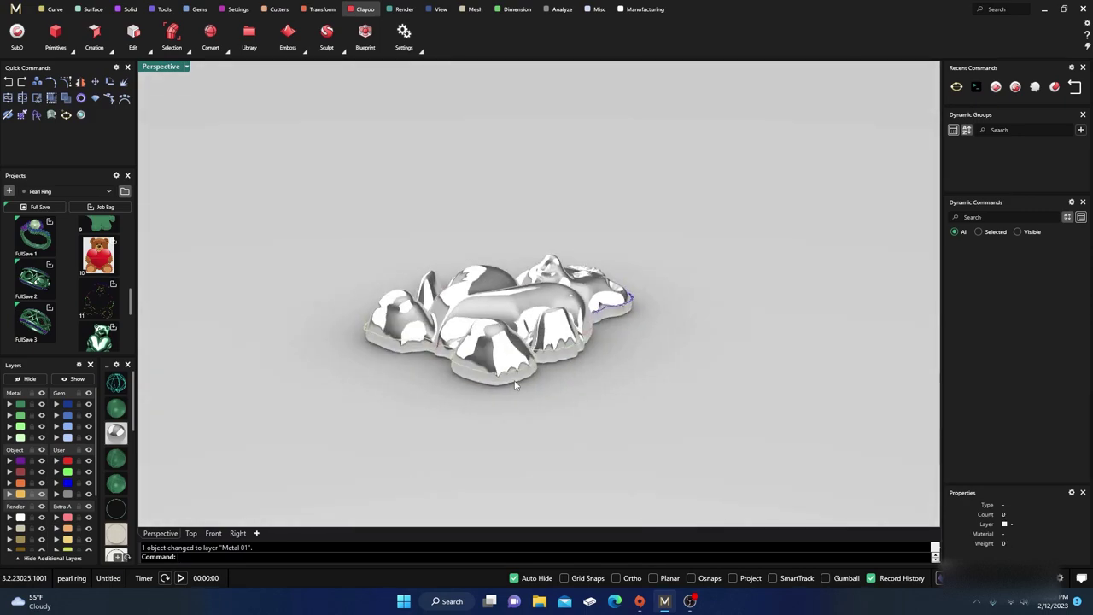
right_click_drag(514, 384, 561, 476)
scroll(629, 419, "up", 10)
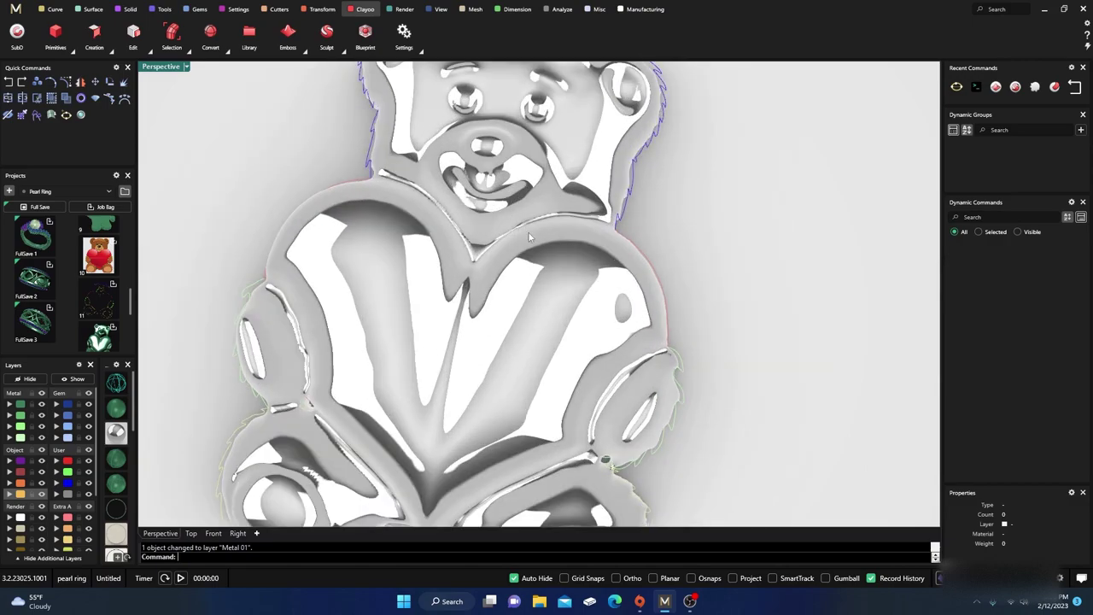
scroll(529, 237, "down", 10)
right_click_drag(517, 256, 488, 267)
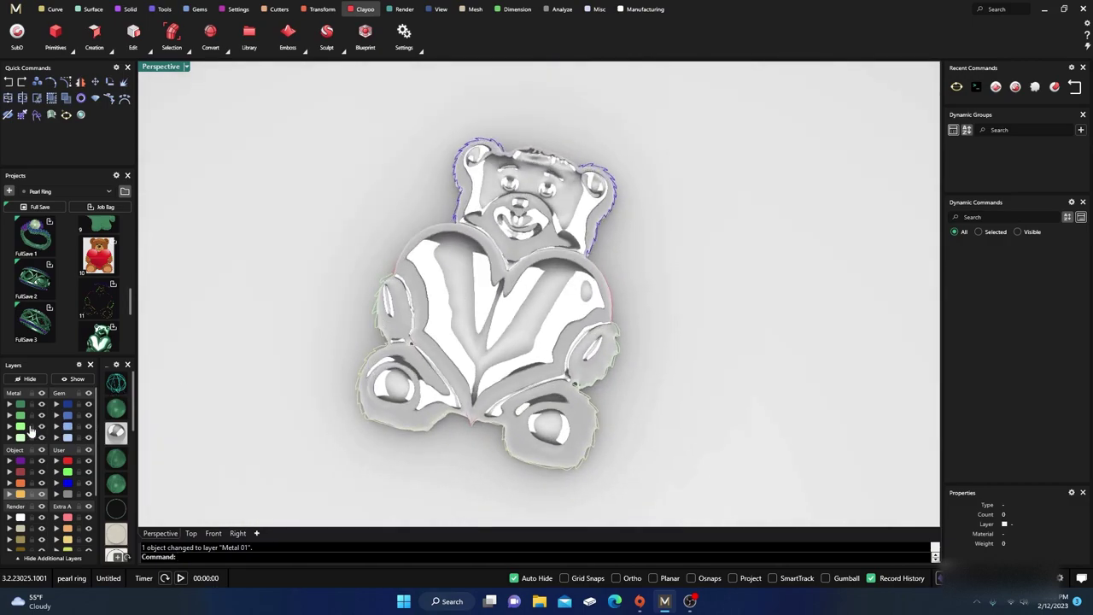
left_click(426, 343)
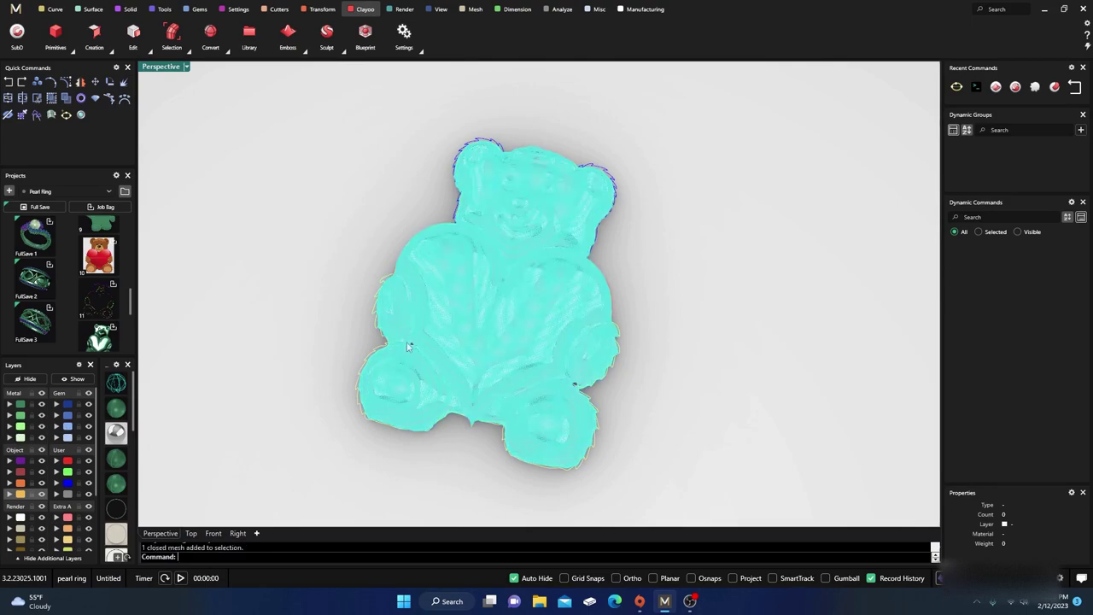
left_click(10, 437)
left_click(216, 400)
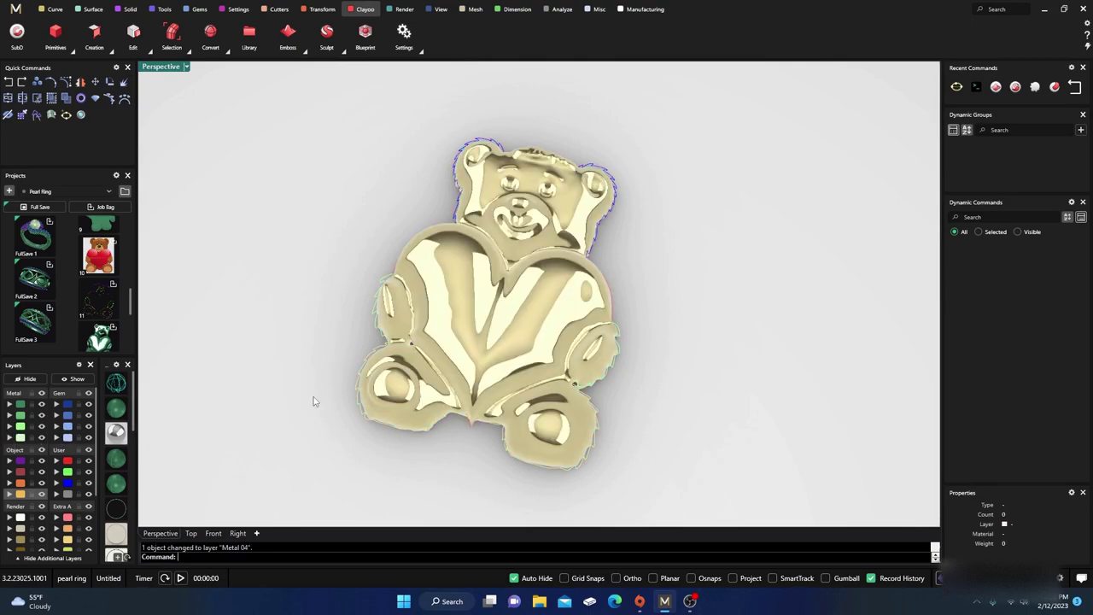
right_click_drag(312, 397, 361, 407)
scroll(469, 364, "down", 4)
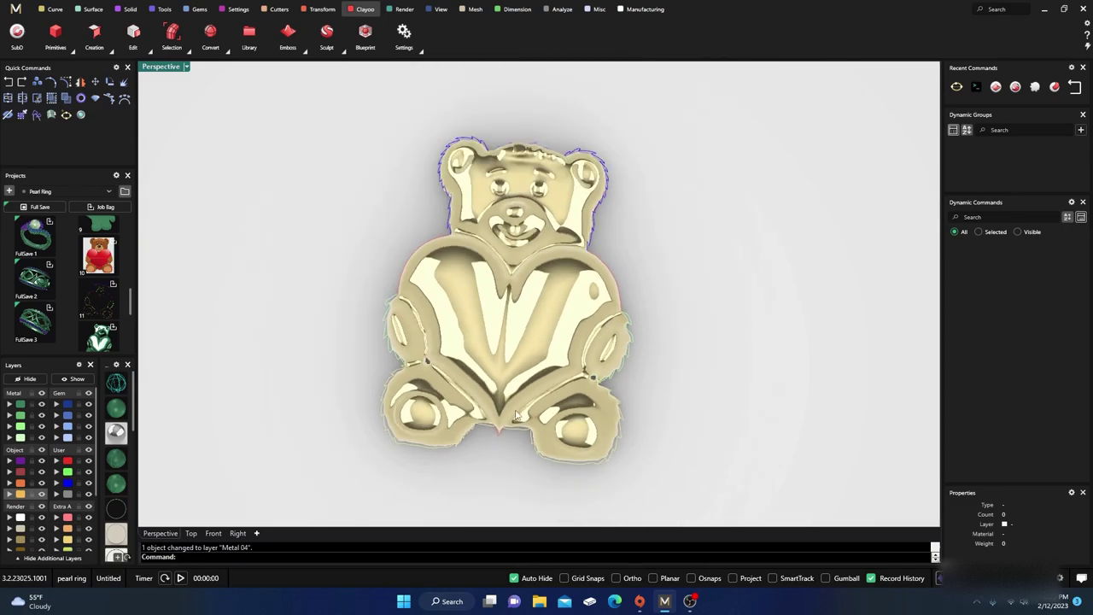
right_click_drag(468, 365, 538, 355)
scroll(524, 342, "up", 4)
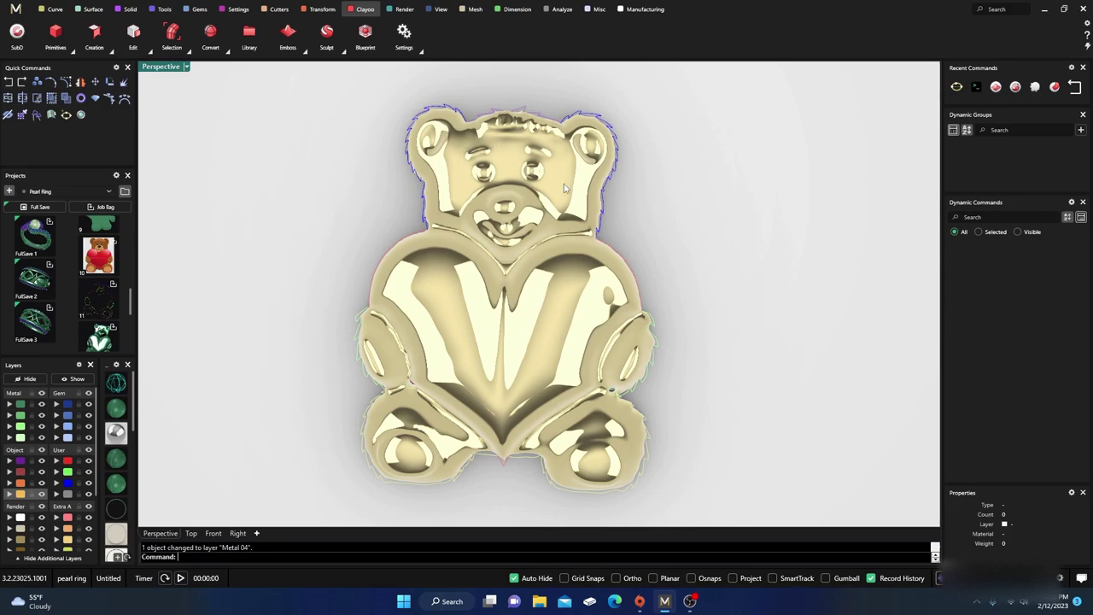
scroll(489, 328, "down", 2)
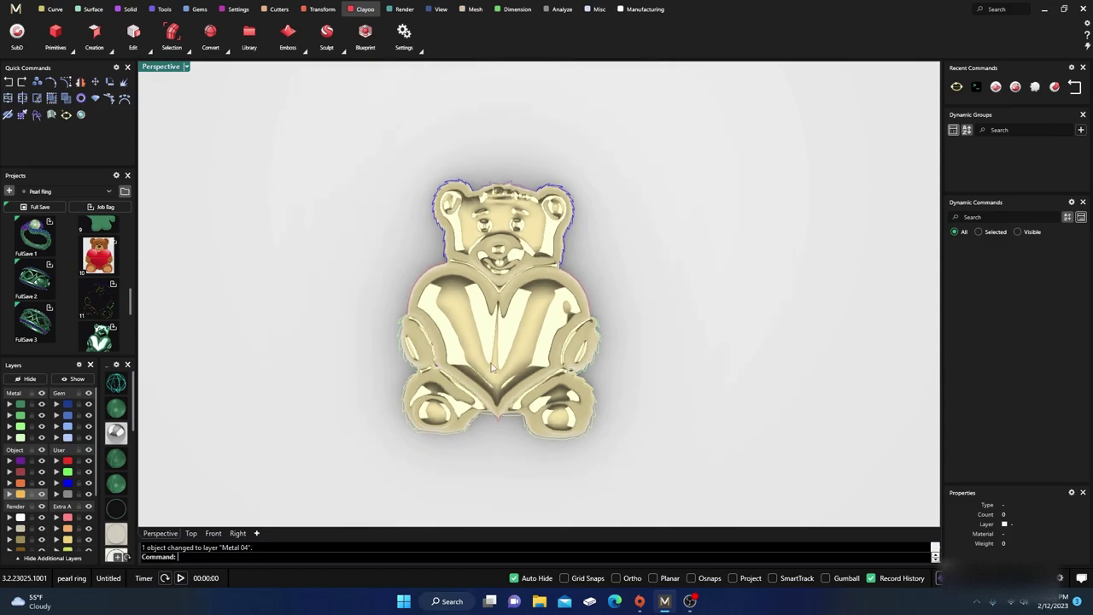
mouse_move(489, 328)
right_mouse_down()
mouse_move(461, 327)
mouse_move(470, 335)
right_mouse_up()
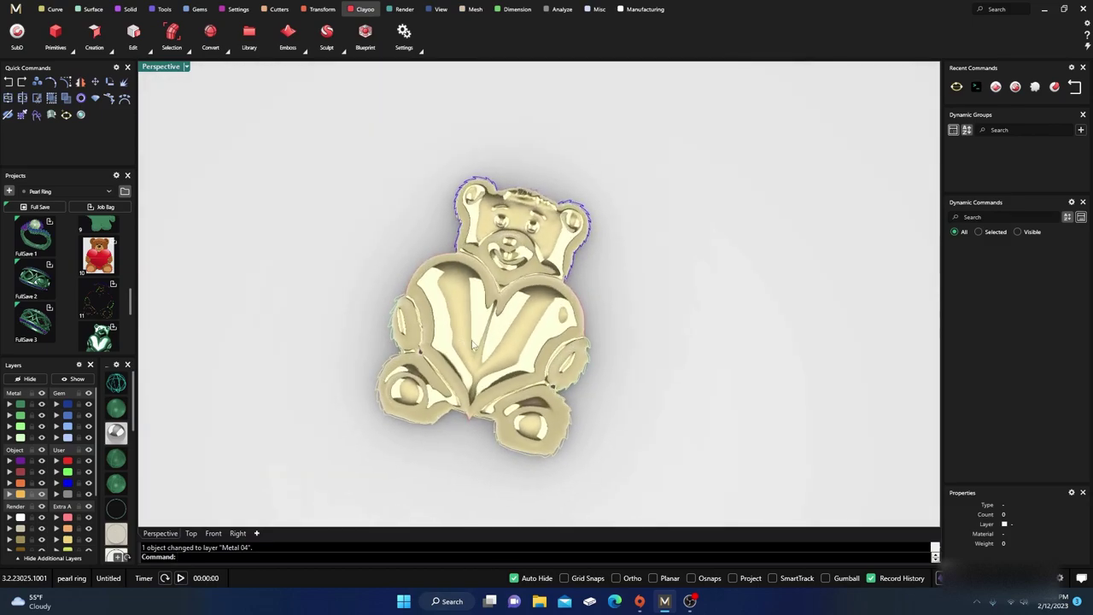
scroll(476, 343, "up", 2)
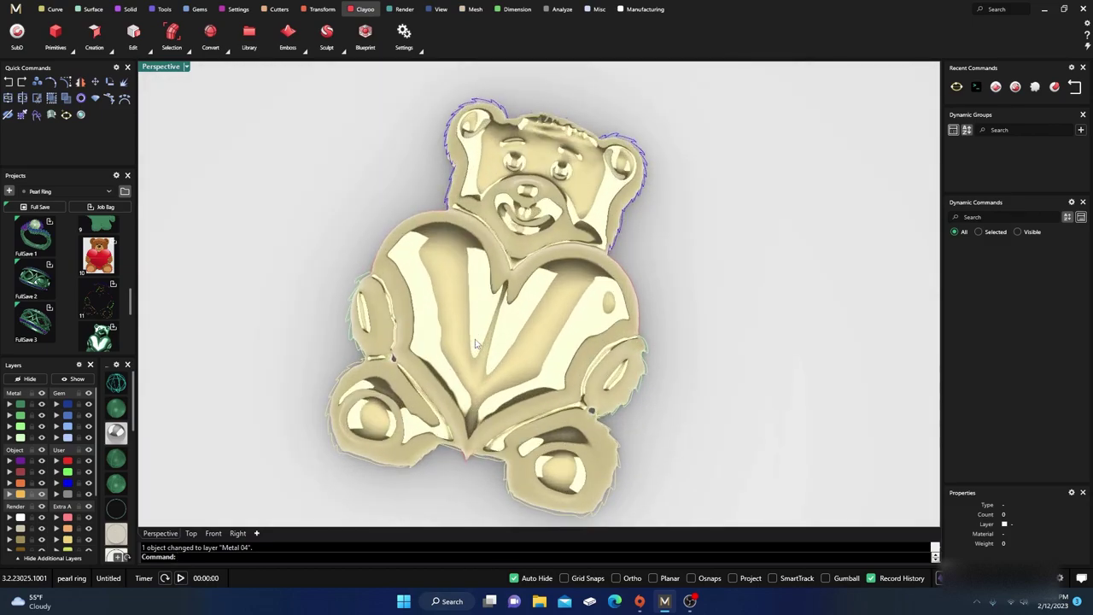
scroll(476, 343, "down", 2)
right_click_drag(476, 343, 484, 337)
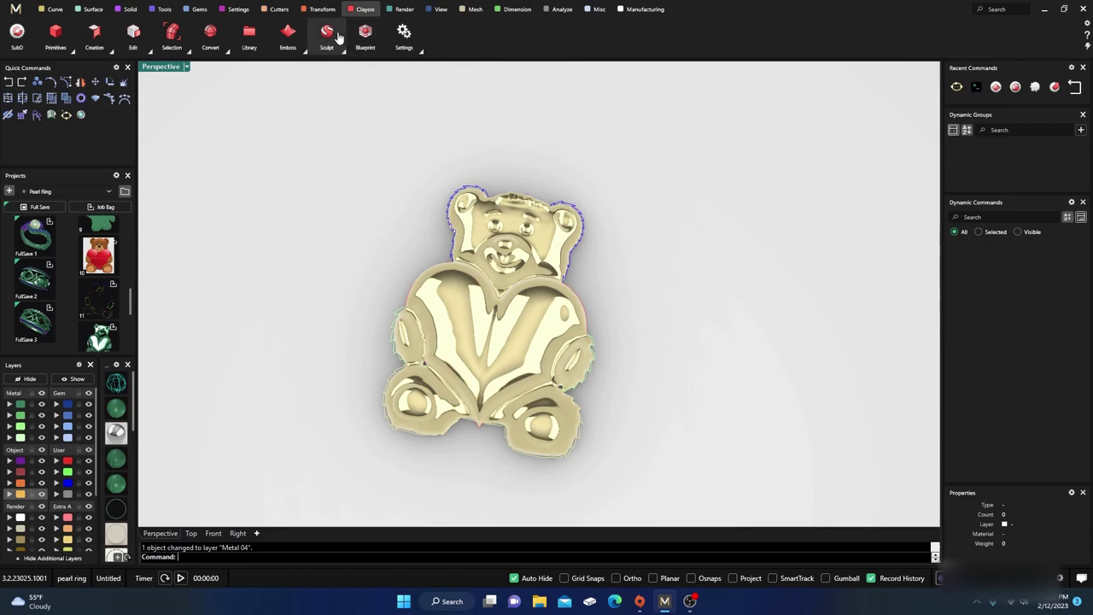
scroll(470, 332, "up", 3)
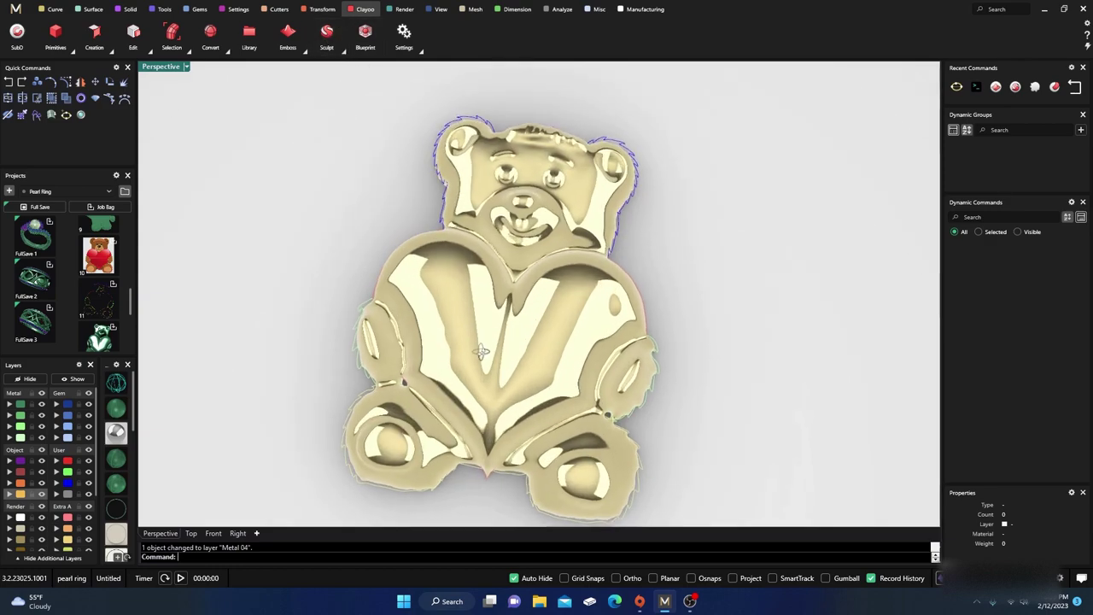
scroll(487, 363, "down", 3)
right_click_drag(496, 375, 461, 295)
scroll(489, 429, "up", 2)
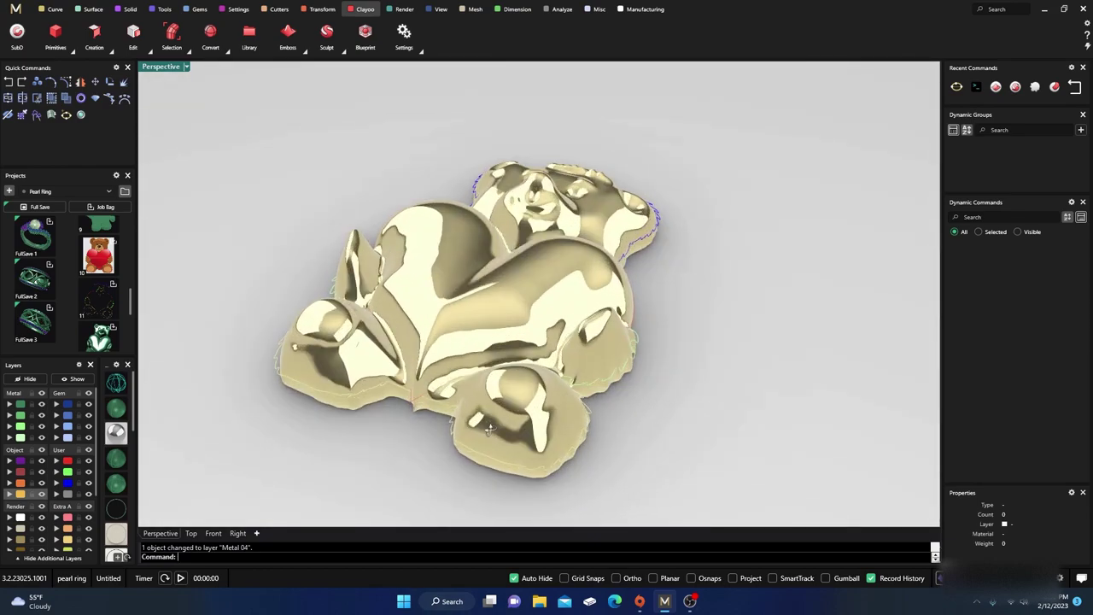
right_click_drag(489, 430, 507, 456)
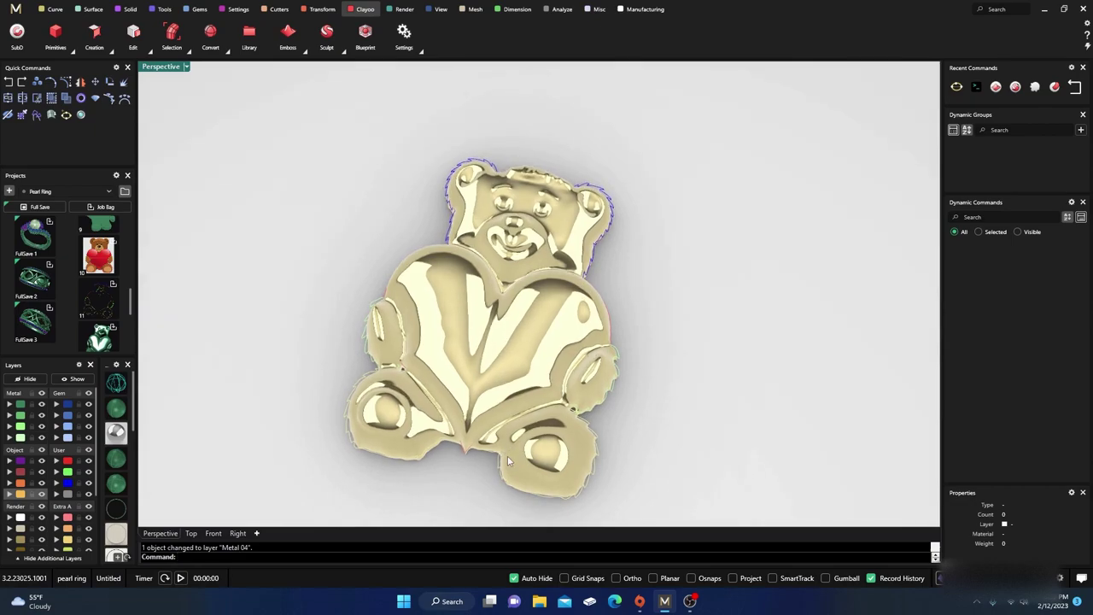
scroll(507, 456, "down", 3)
scroll(500, 472, "up", 2)
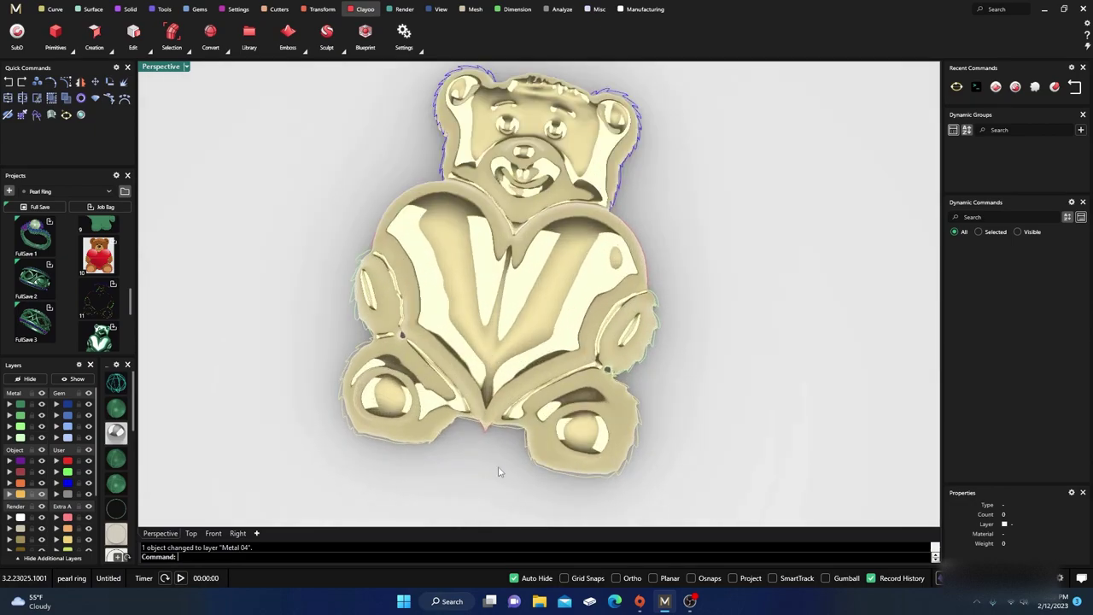